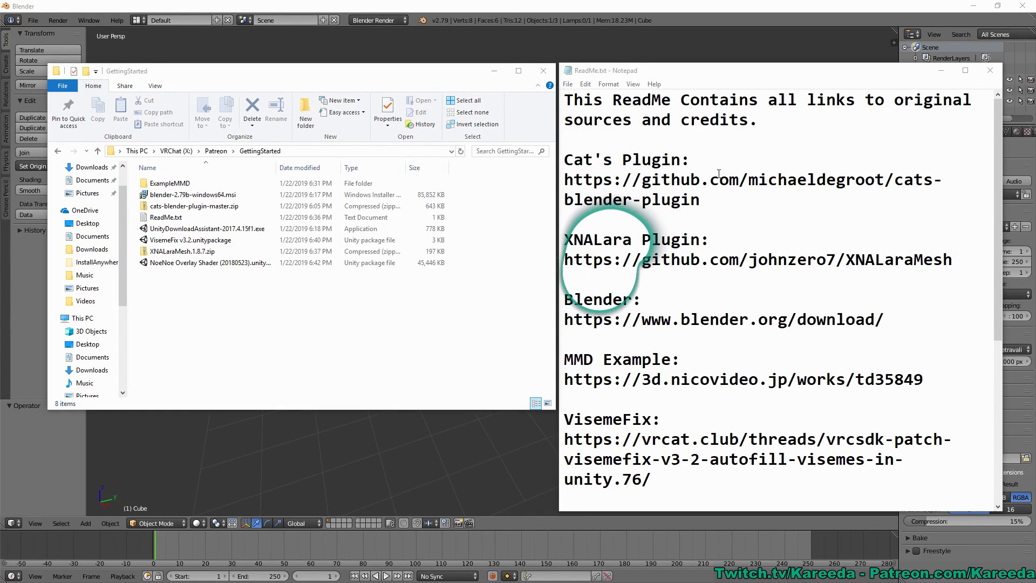
Look through the source links and credits in ReadMe.txt, dismiss both the ReadMe and the folder window, and return to Blender.
scroll(718, 174, down, 5)
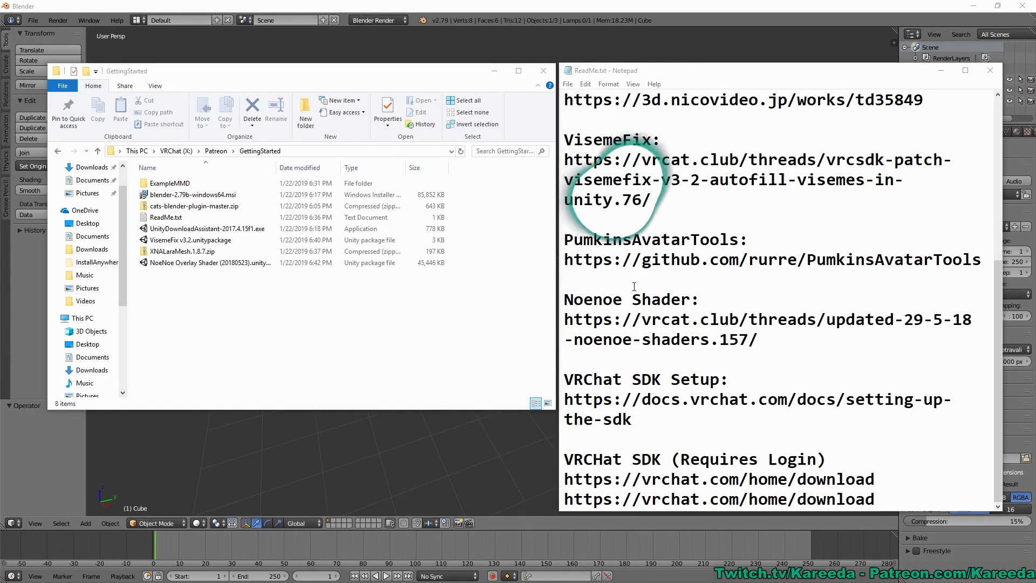
scroll(634, 286, up, 5)
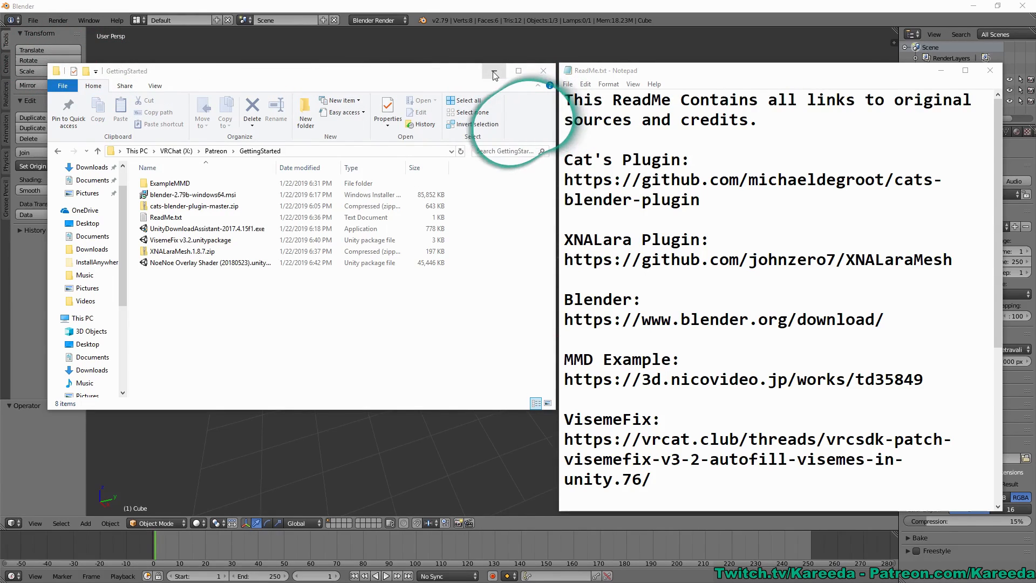
key(alt+F4)
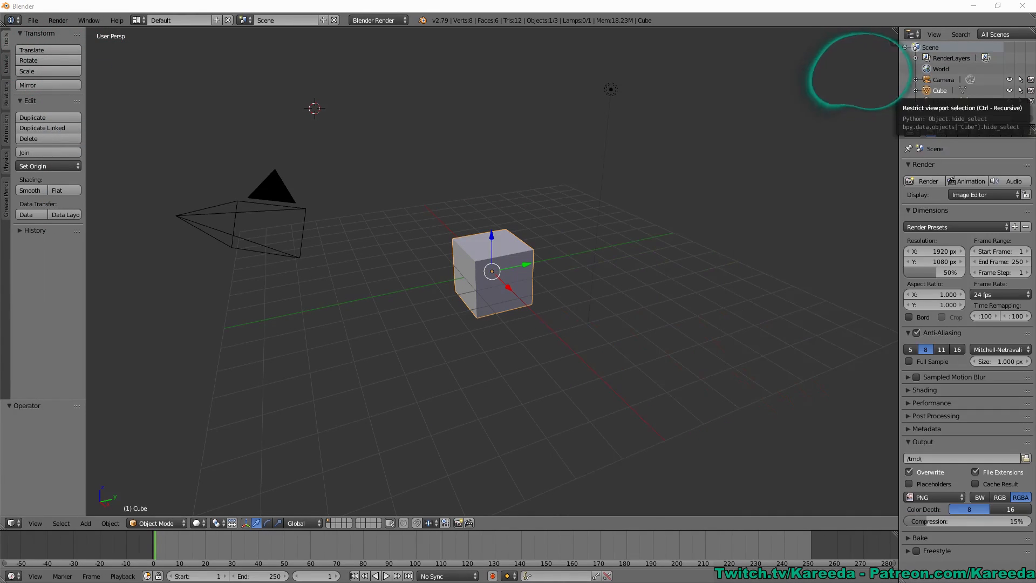
key(alt+F4)
Examine the default scene from several angles, selecting the lamp and the camera in the outliner.
scroll(400, 132, down, 3)
middle_drag(401, 132, 551, 185)
scroll(458, 174, down, 2)
scroll(497, 196, up, 2)
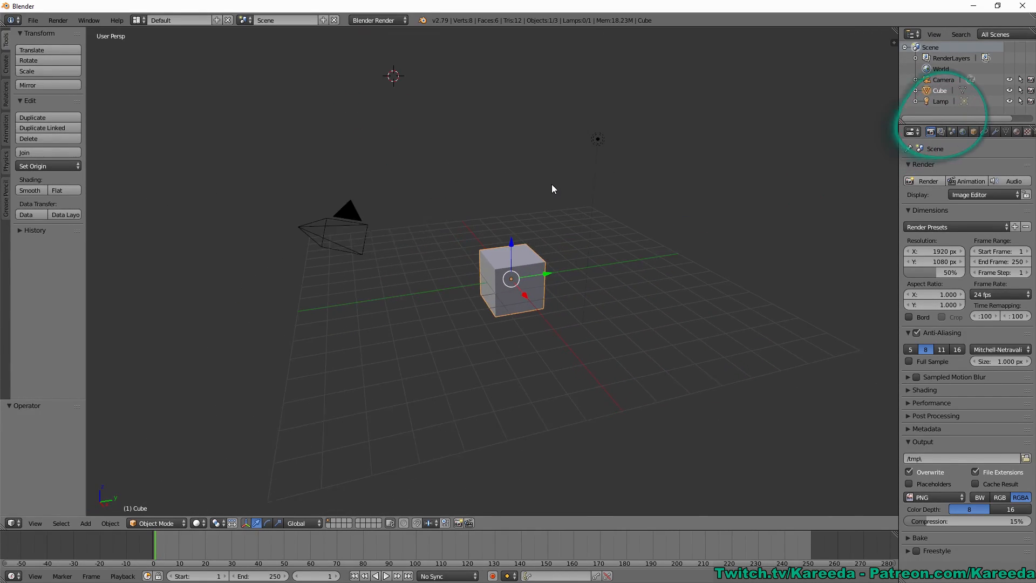
scroll(552, 185, up, 2)
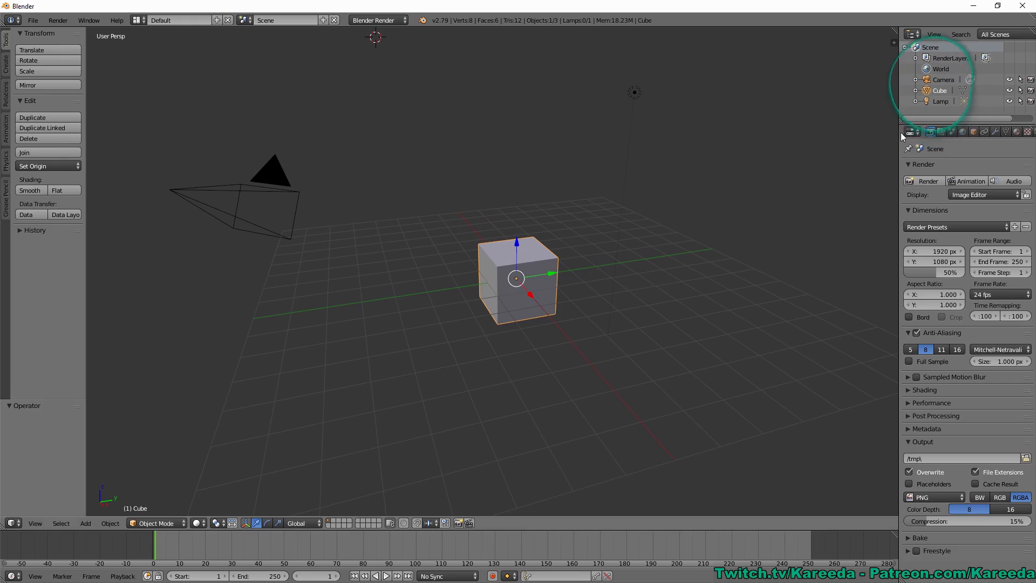
click(943, 100)
click(943, 79)
middle_drag(540, 173, 574, 171)
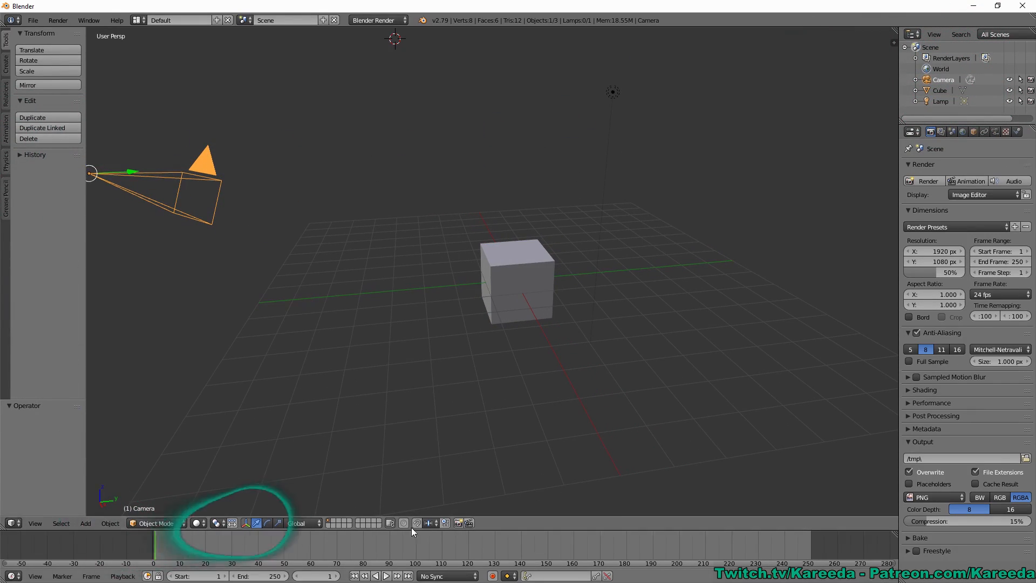
middle_drag(591, 429, 633, 264)
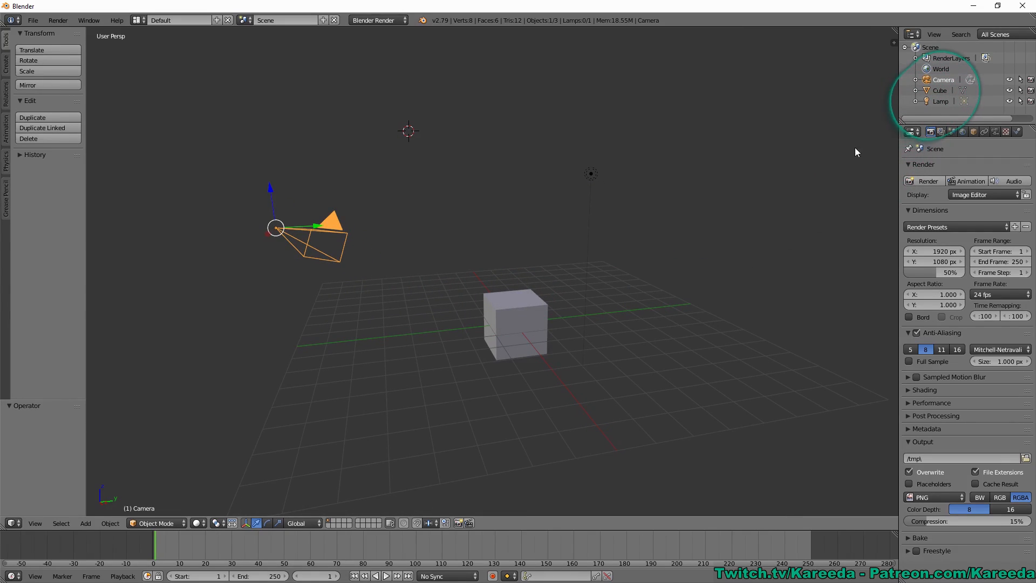
Delete the lamp, the cube and the camera from the default scene through the outliner.
click(940, 102)
right_click(941, 102)
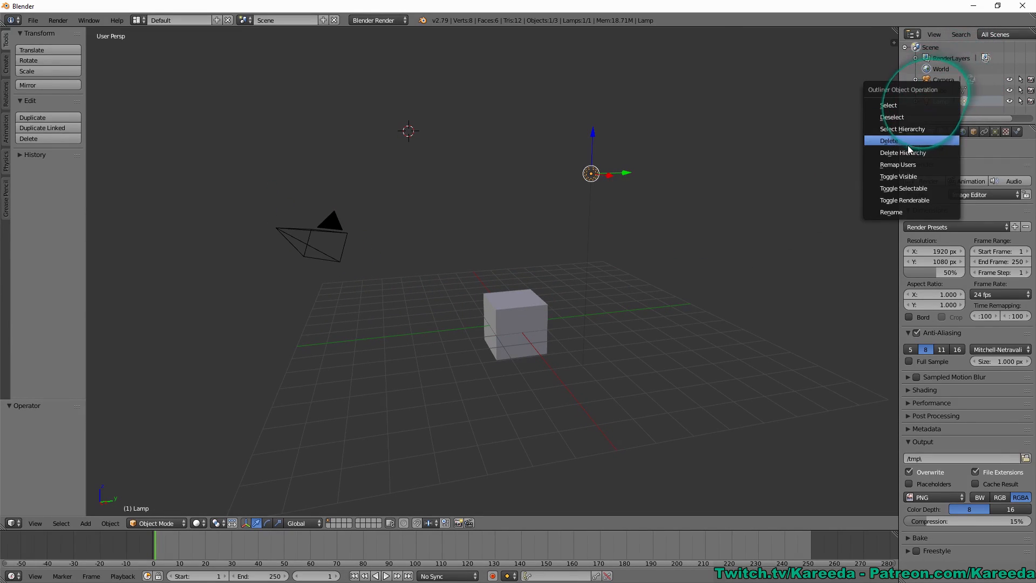
click(907, 141)
right_click(938, 90)
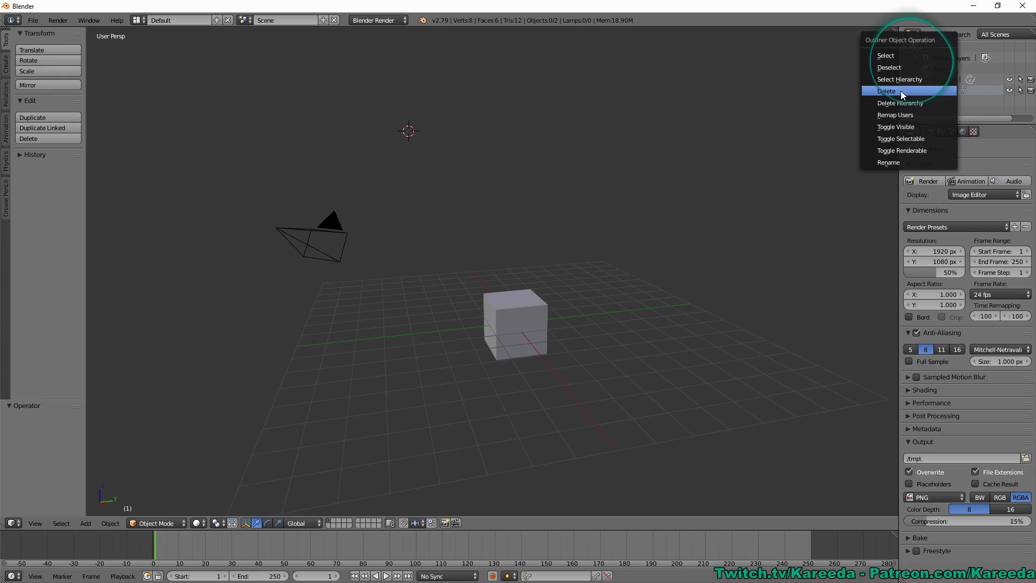
click(901, 91)
right_click(932, 82)
click(904, 85)
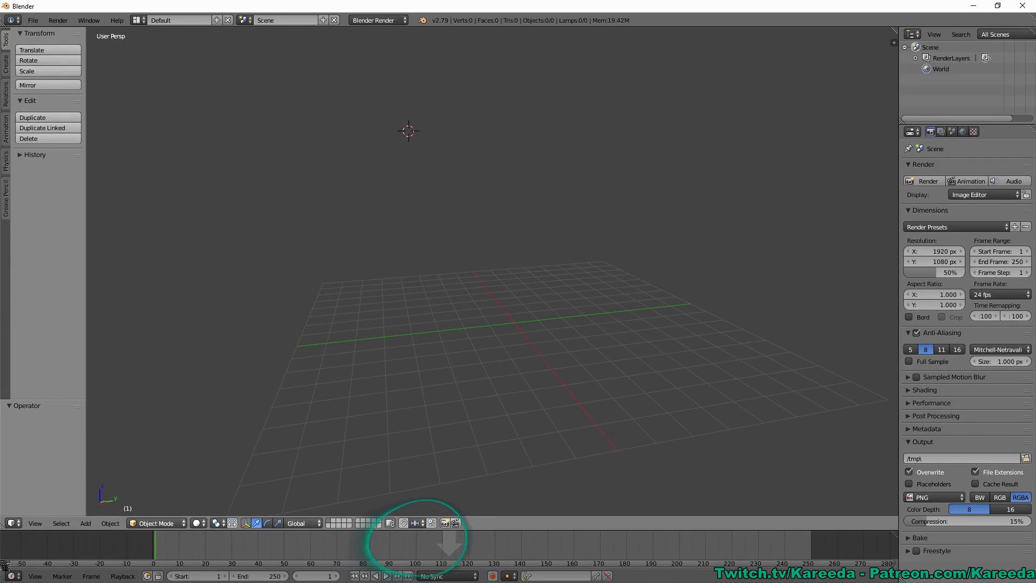
Collapse the timeline area and set the 3D view's clip start to 0.001 in its properties sidebar.
drag(442, 530, 442, 580)
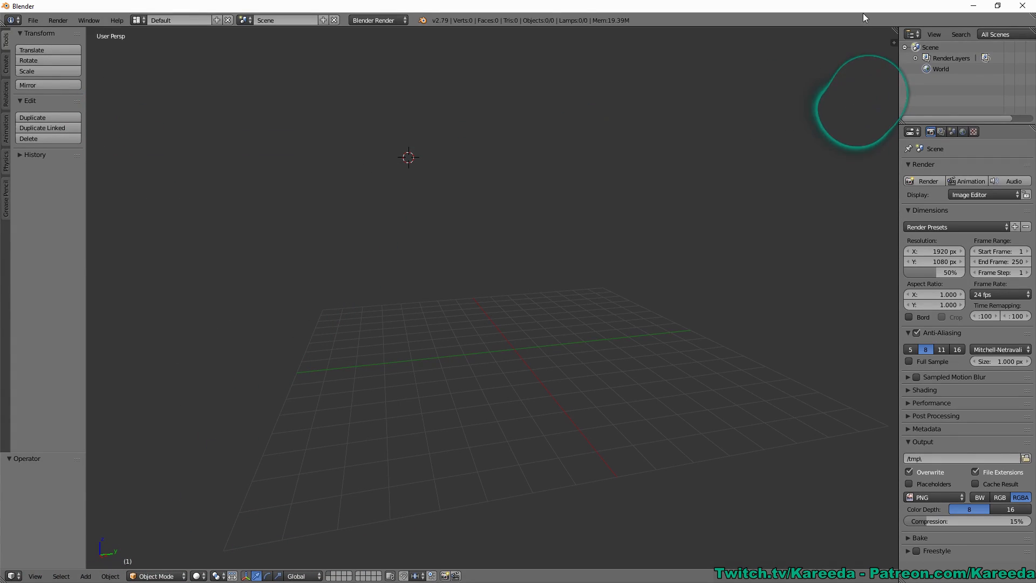
click(893, 39)
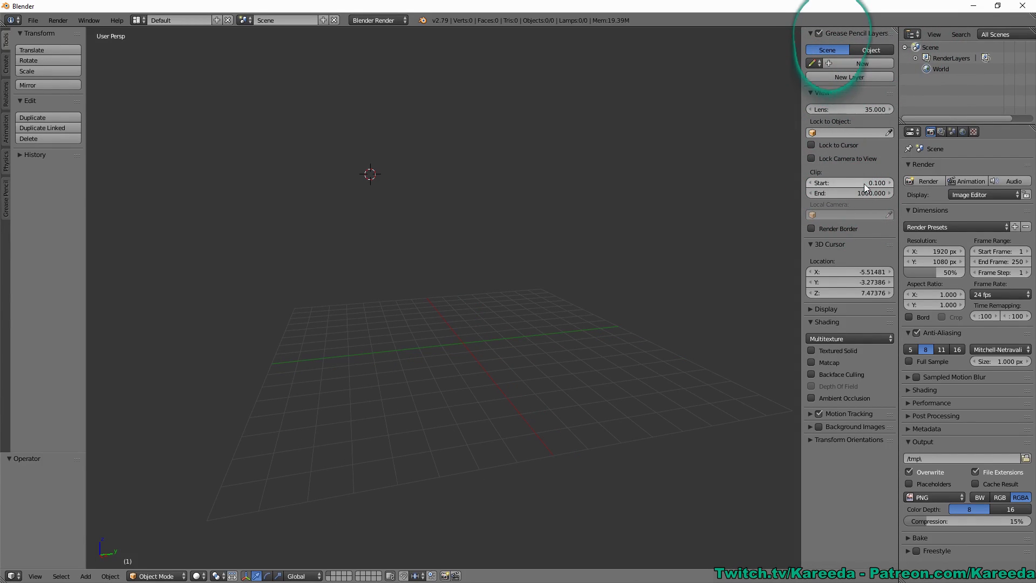
drag(865, 186, 845, 154)
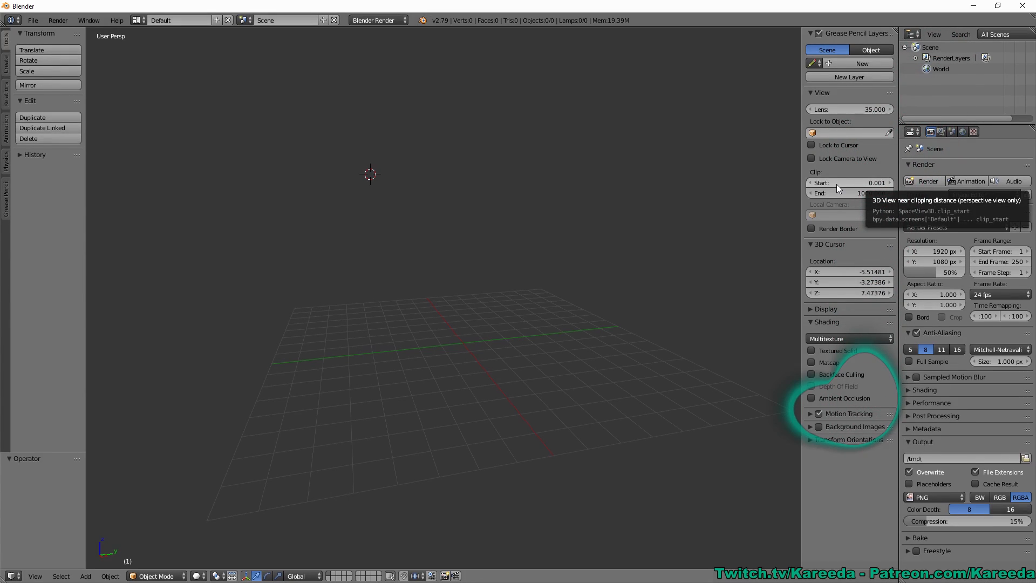
Save the emptied scene and current layout as the startup file.
click(34, 21)
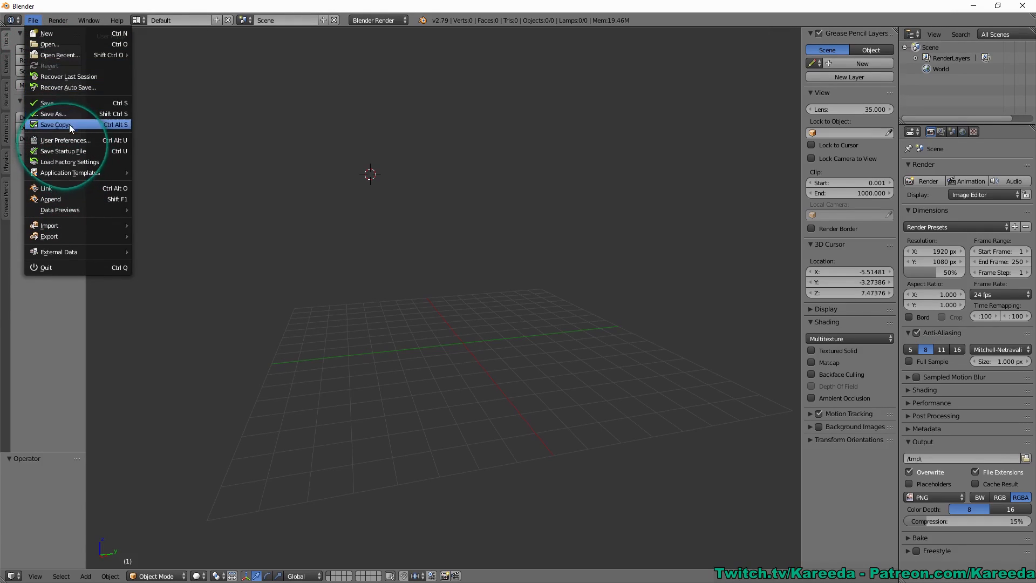
click(61, 152)
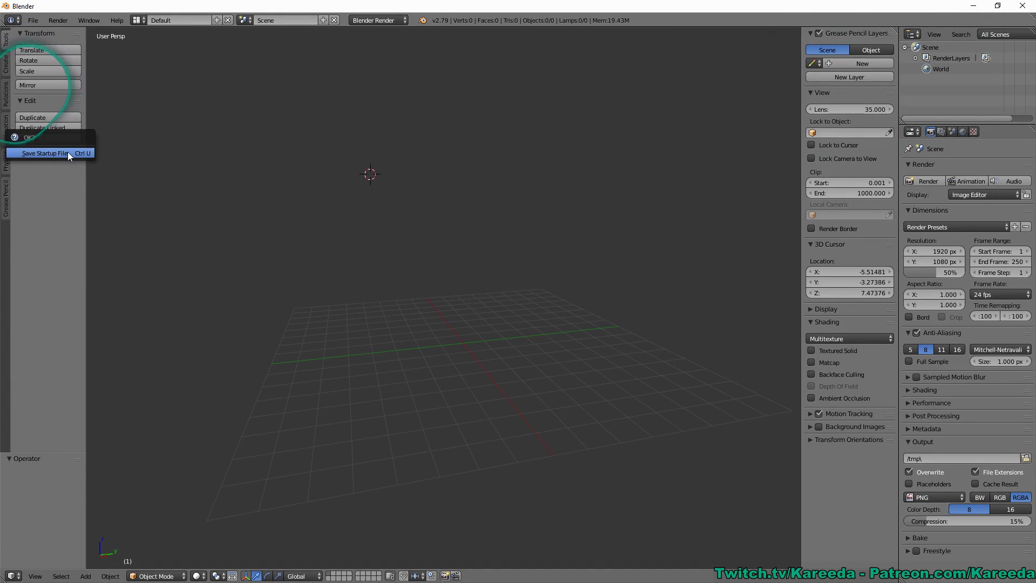
click(51, 159)
click(212, 156)
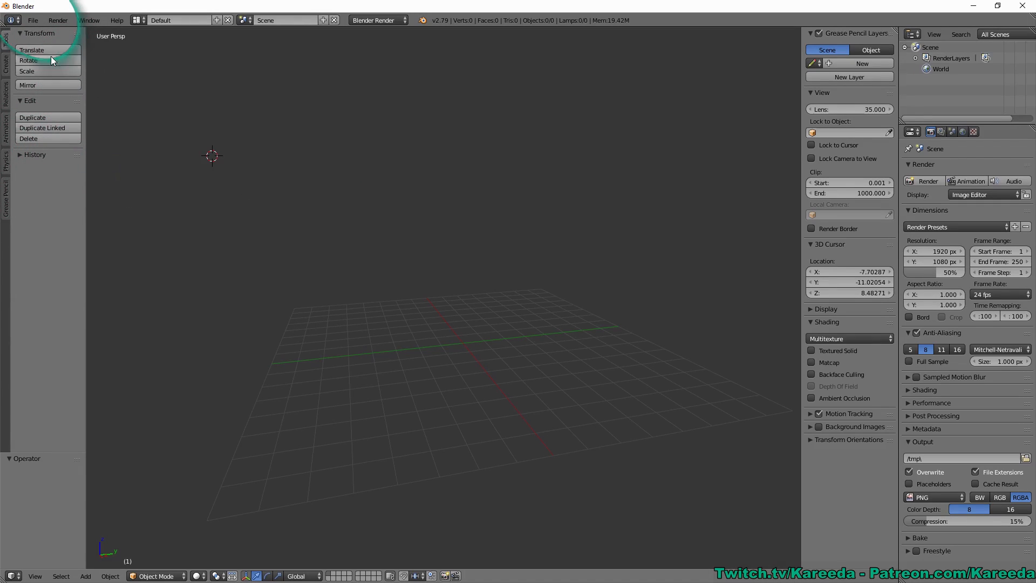
Start a new file by reloading the startup file.
click(33, 20)
click(52, 36)
click(50, 35)
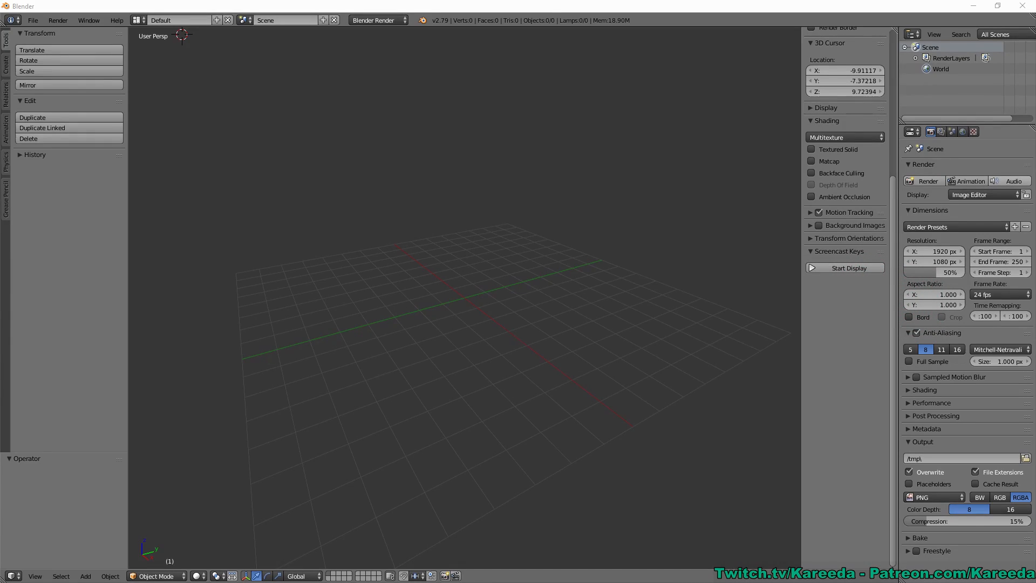
Open the file browser for installing an add-on from the user preferences, and move and enlarge the preferences window.
click(33, 21)
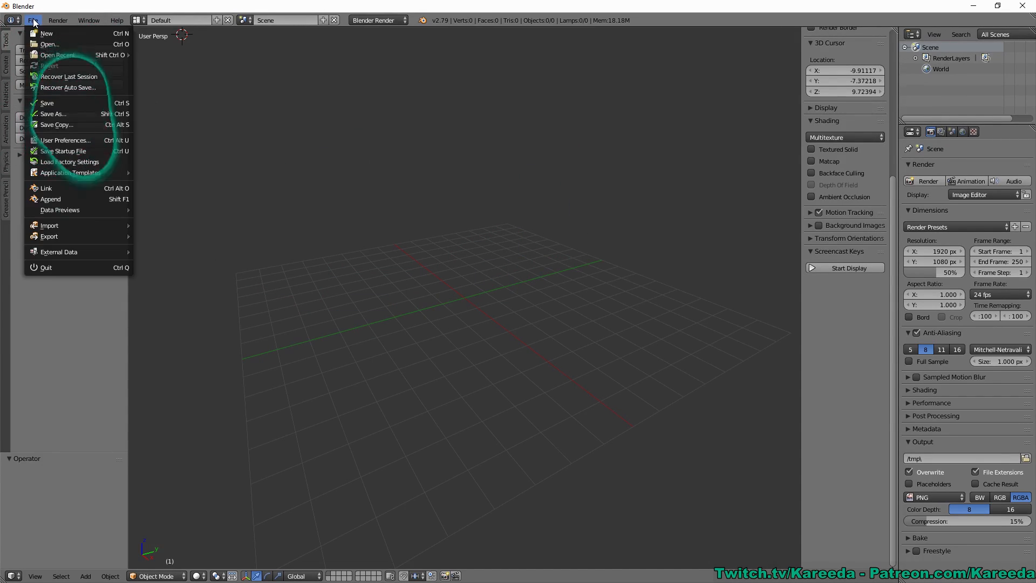
click(60, 140)
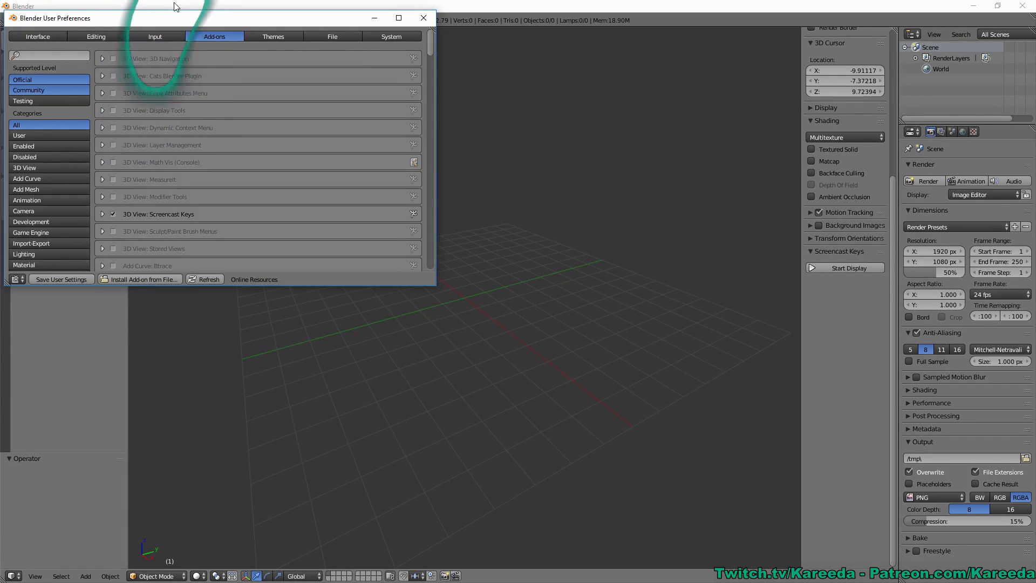
drag(157, 19, 435, 101)
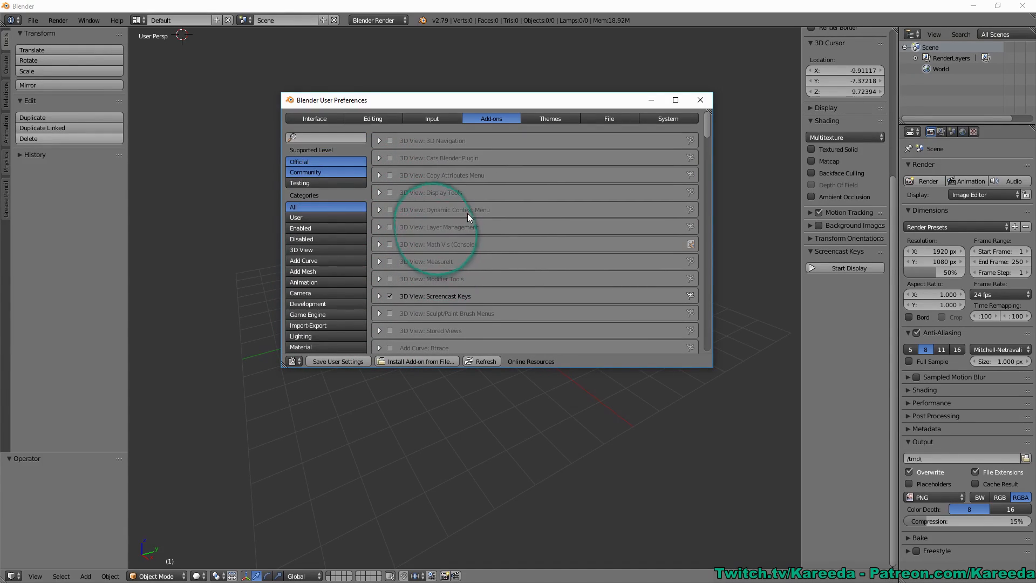
click(394, 362)
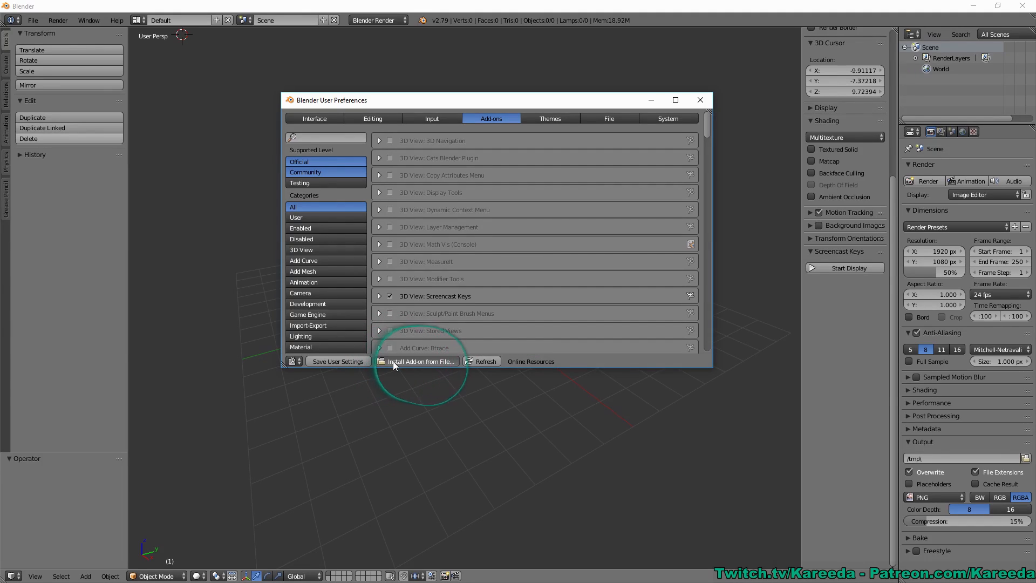
drag(439, 103, 389, 65)
drag(661, 333, 746, 402)
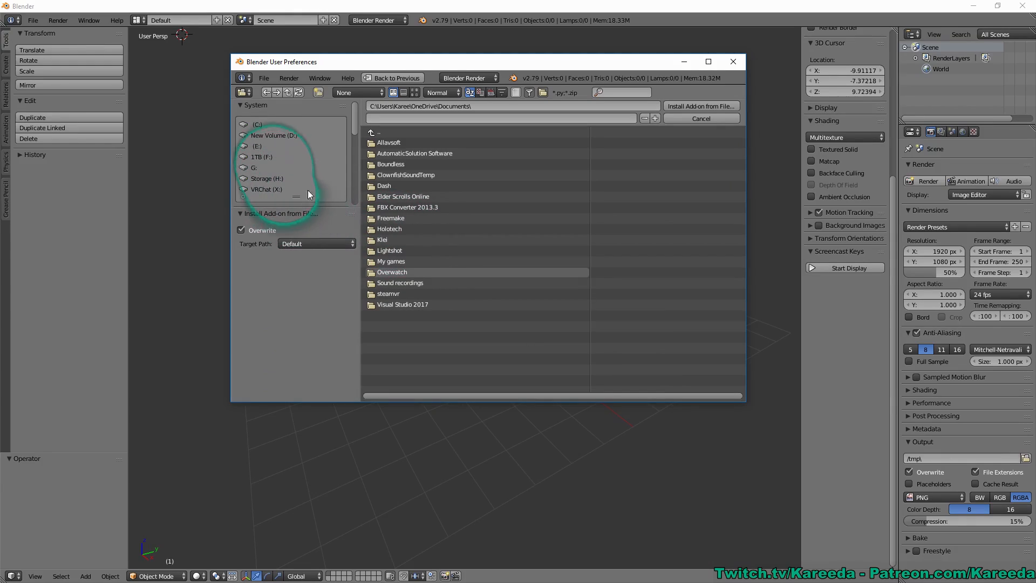
Copy the path X:\Patreon\GettingStarted from File Explorer into the add-on browser, select cats-blender-plugin-master.zip and cancel the installation.
drag(353, 116, 357, 174)
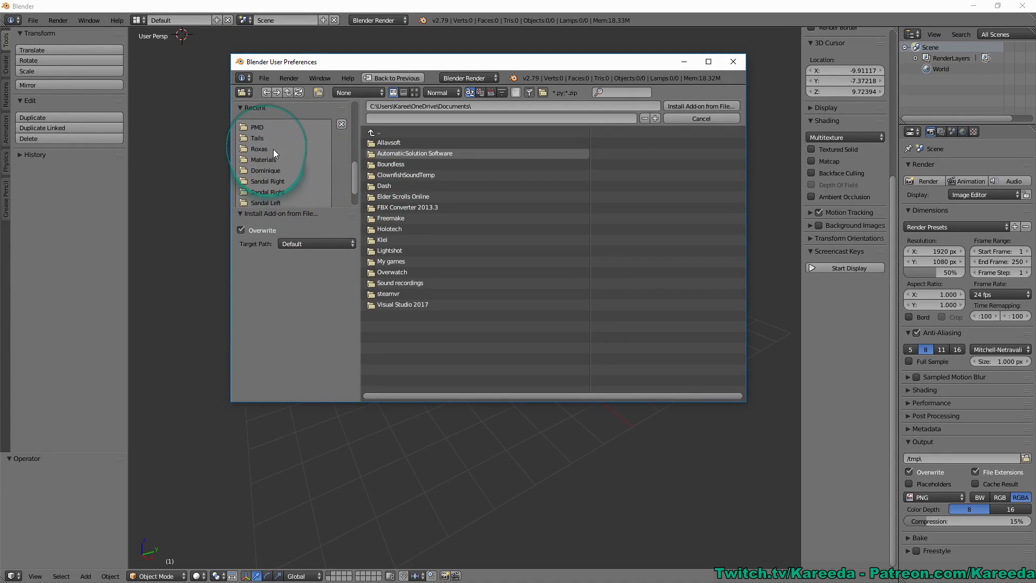
click(257, 129)
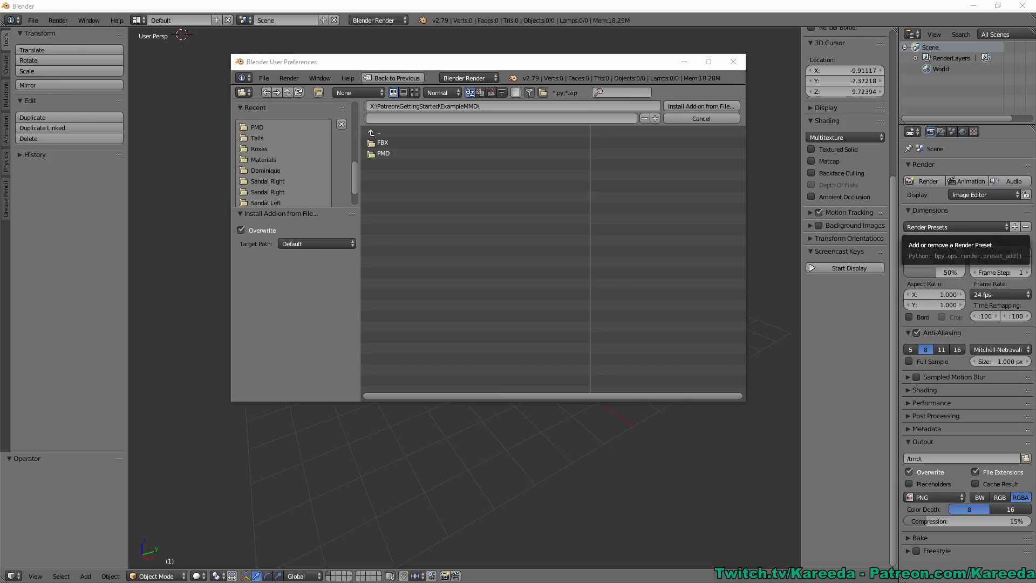
key(alt+Tab)
click(378, 234)
key(ctrl+c)
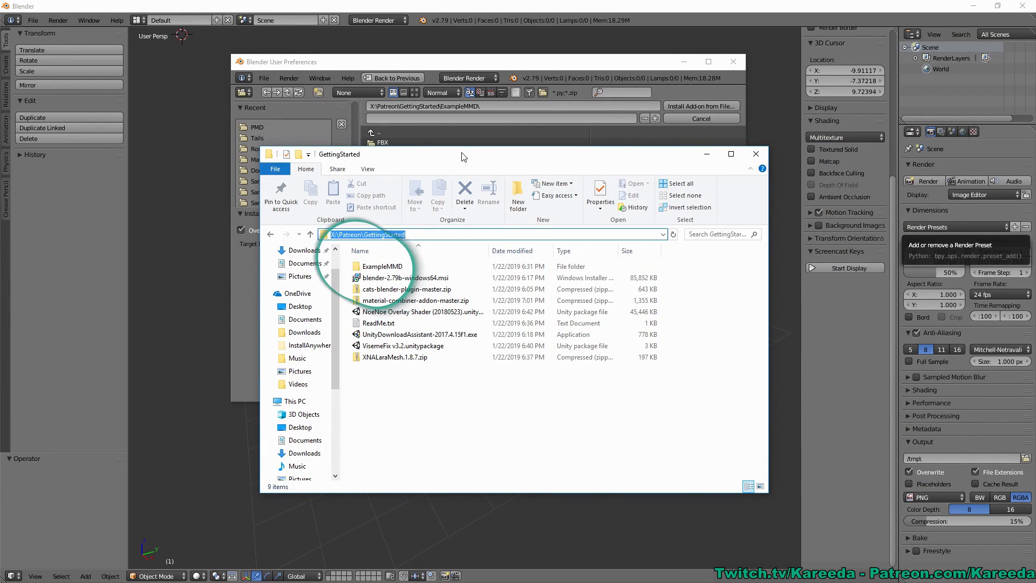
key(alt+Tab)
key(ctrl+v)
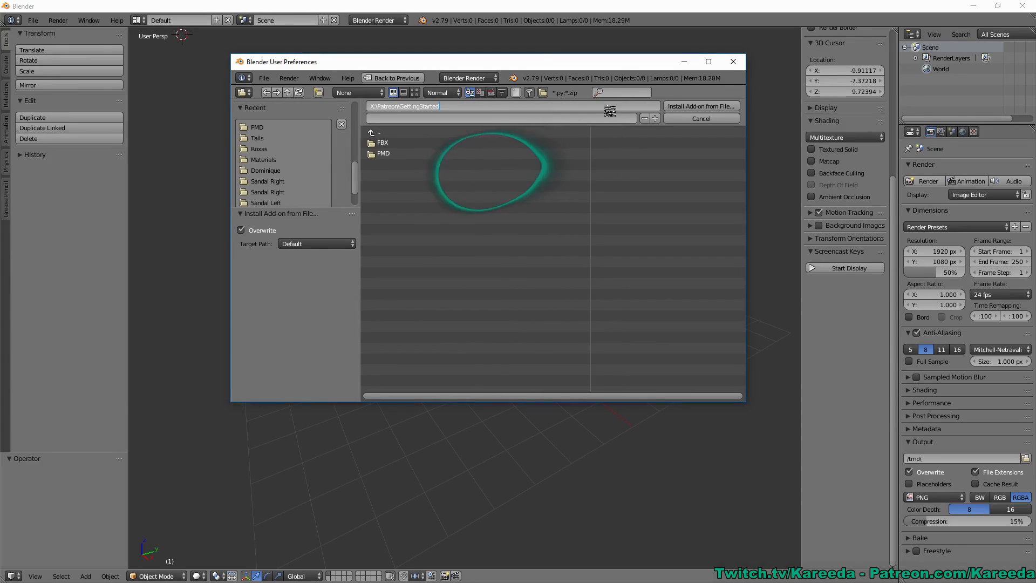
key(Return)
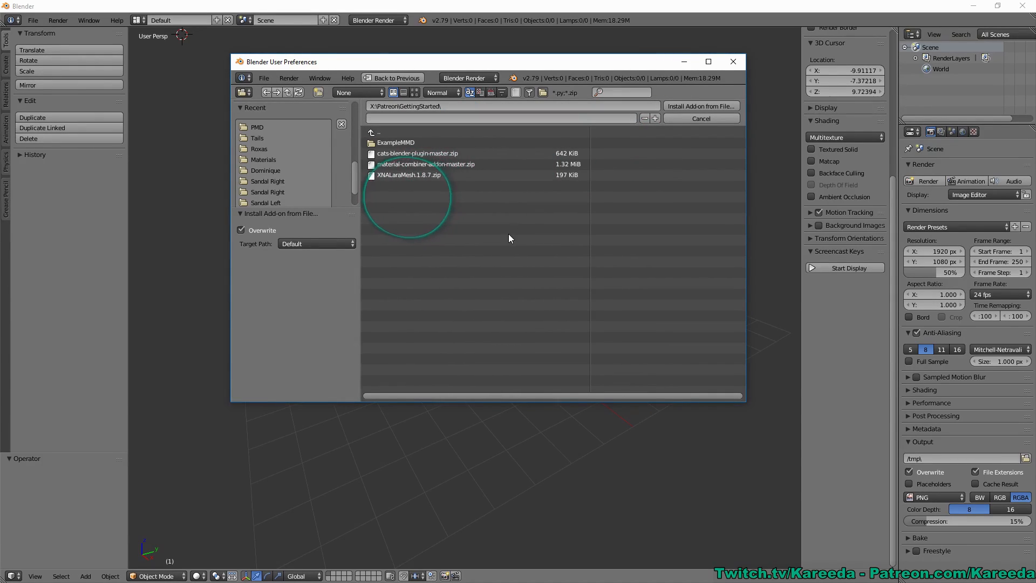
click(406, 154)
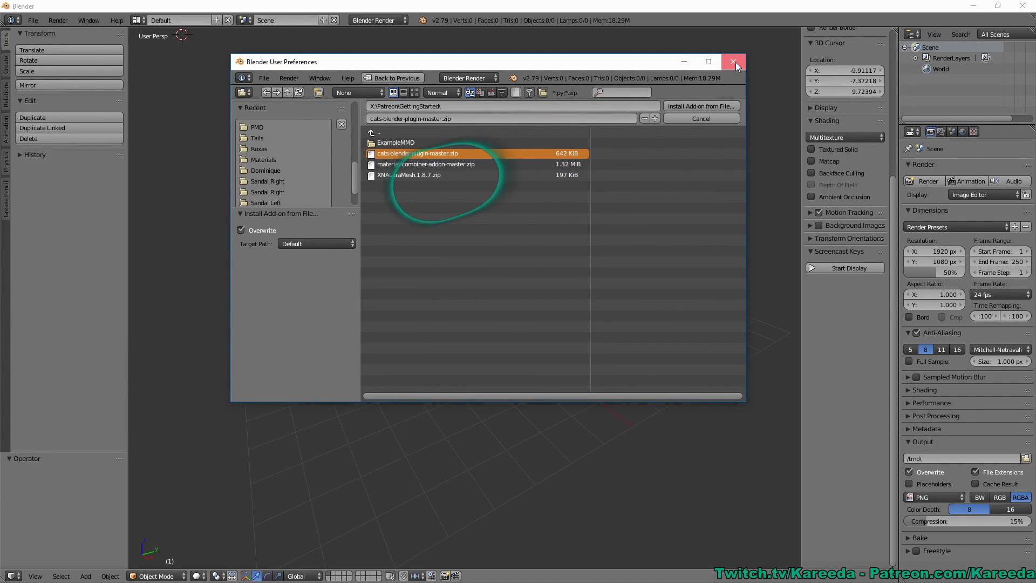
click(691, 116)
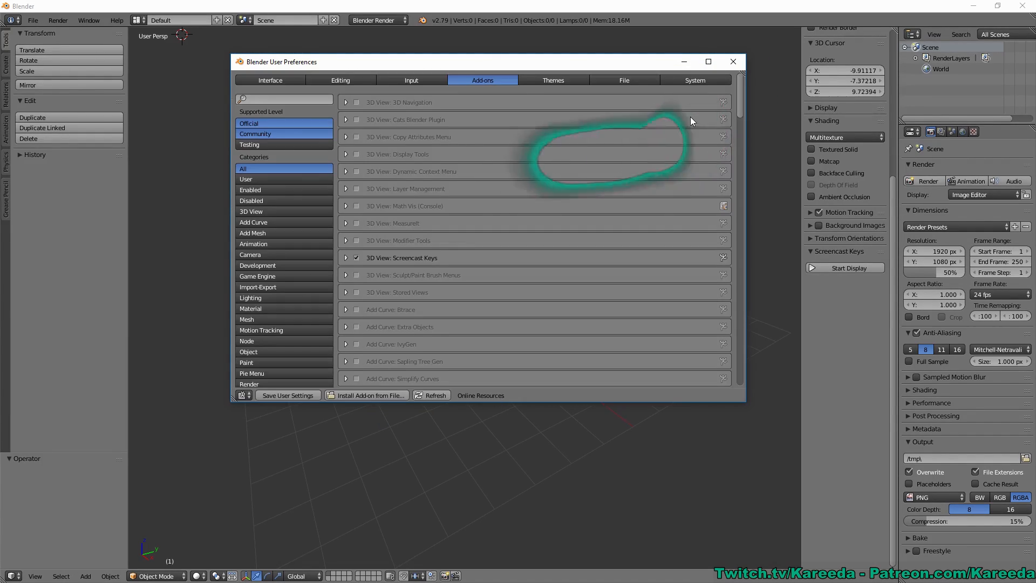
Search the add-ons for "Cat", enable 3D View: Cats Blender Plugin and expand its details.
click(299, 101)
text(Cat)
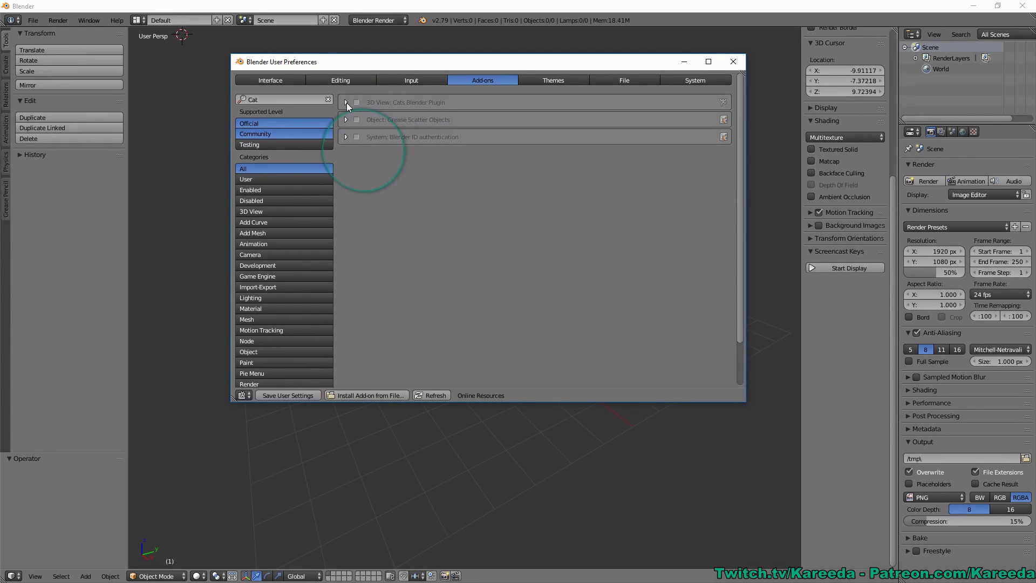
click(356, 103)
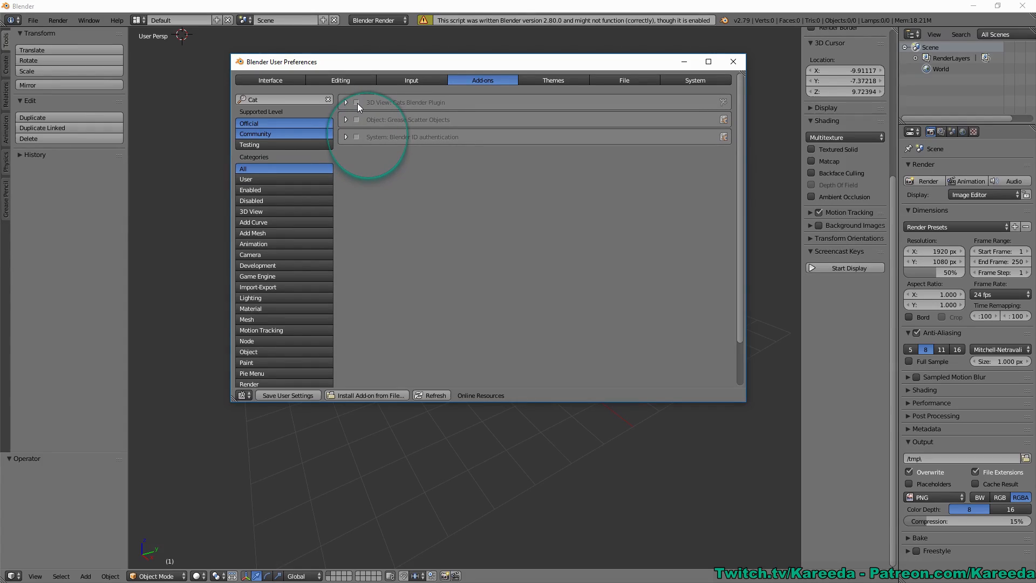
click(346, 103)
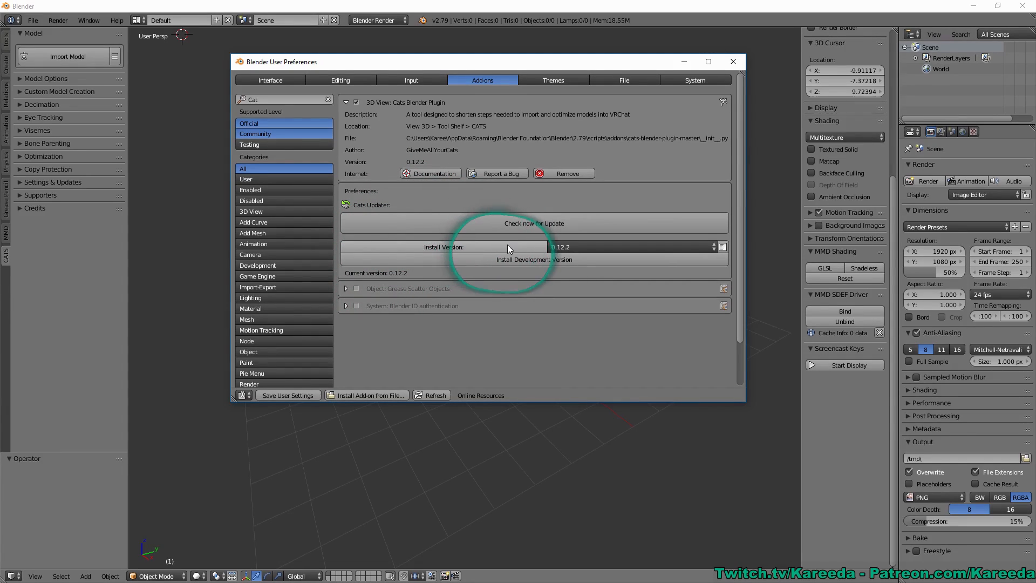
click(582, 244)
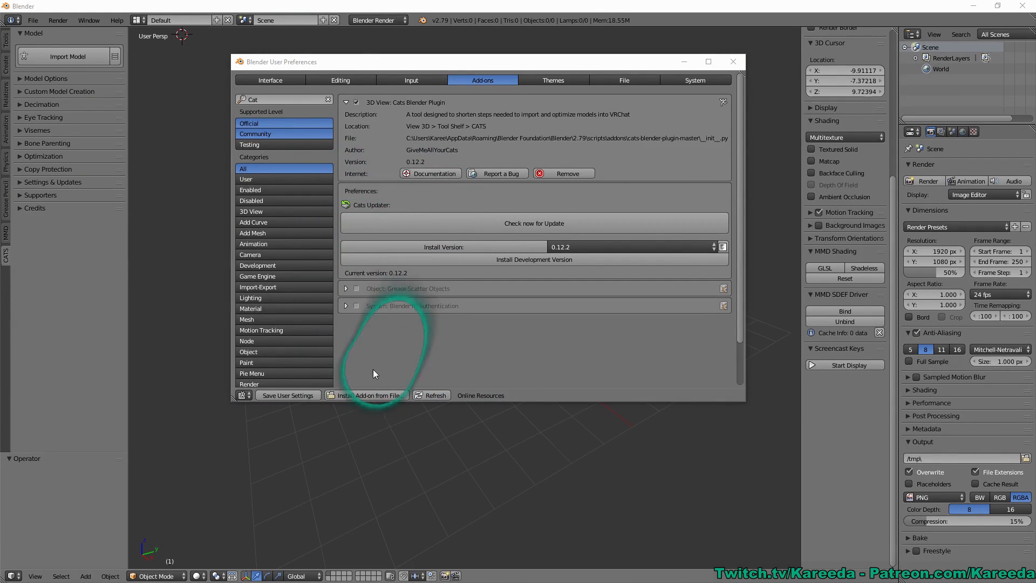
Install the XNALara add-on from the file XNALaraMesh.1.8.7.zip.
click(349, 397)
click(409, 173)
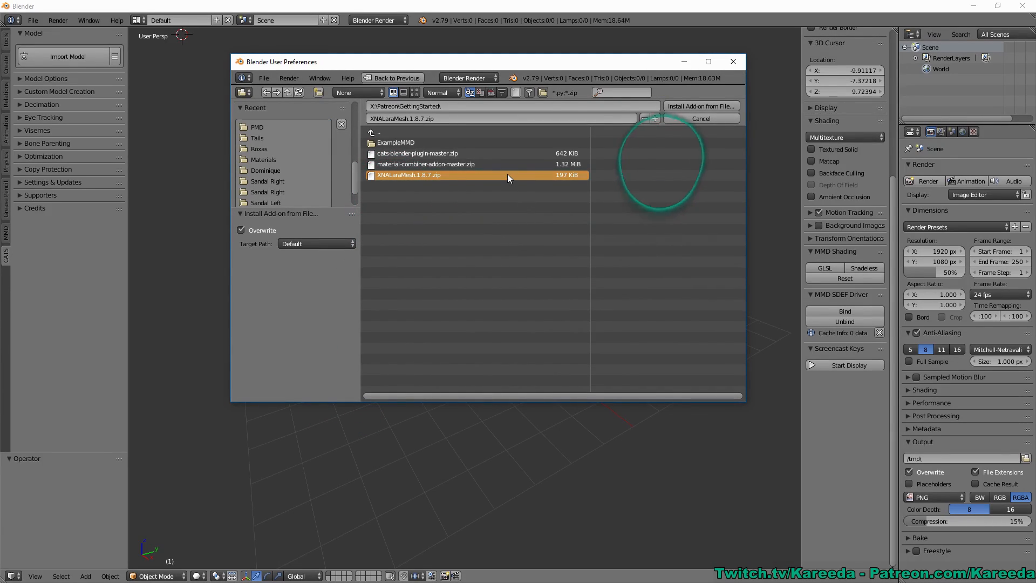
click(694, 106)
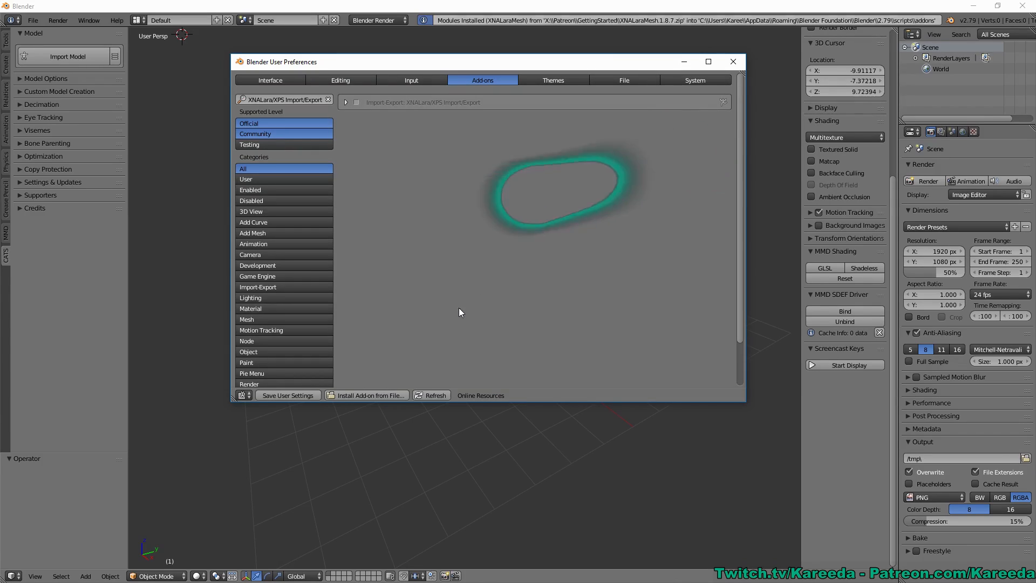
Enable the XNALara/XPS Import/Export add-on, and open the add-on installation browser and cancel it.
click(356, 102)
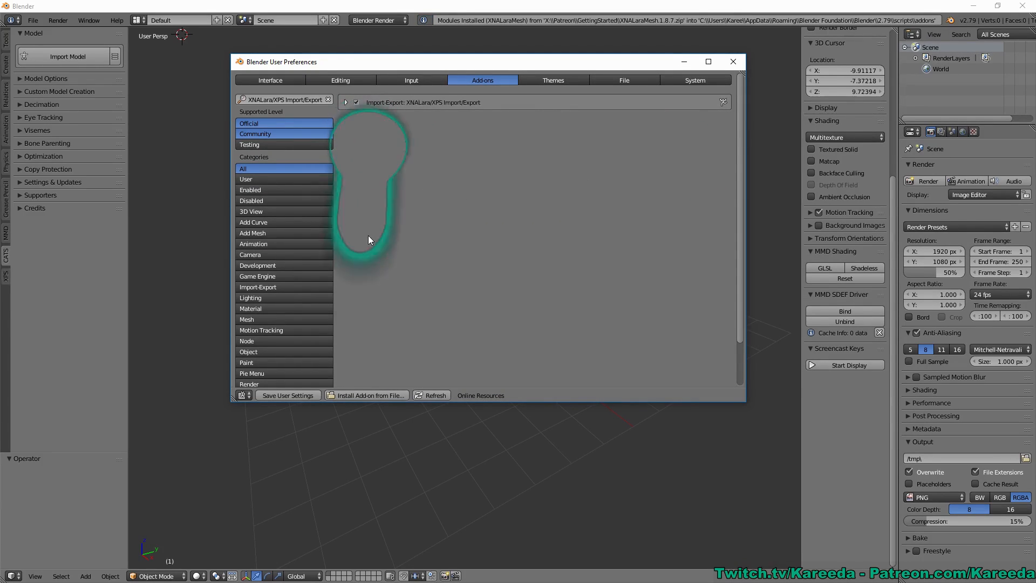
click(373, 395)
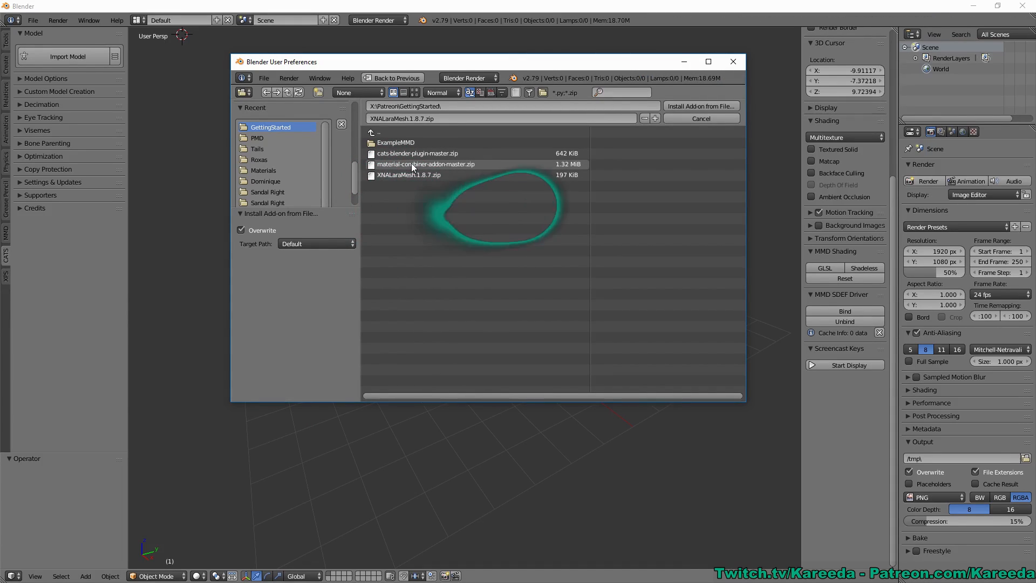
click(703, 119)
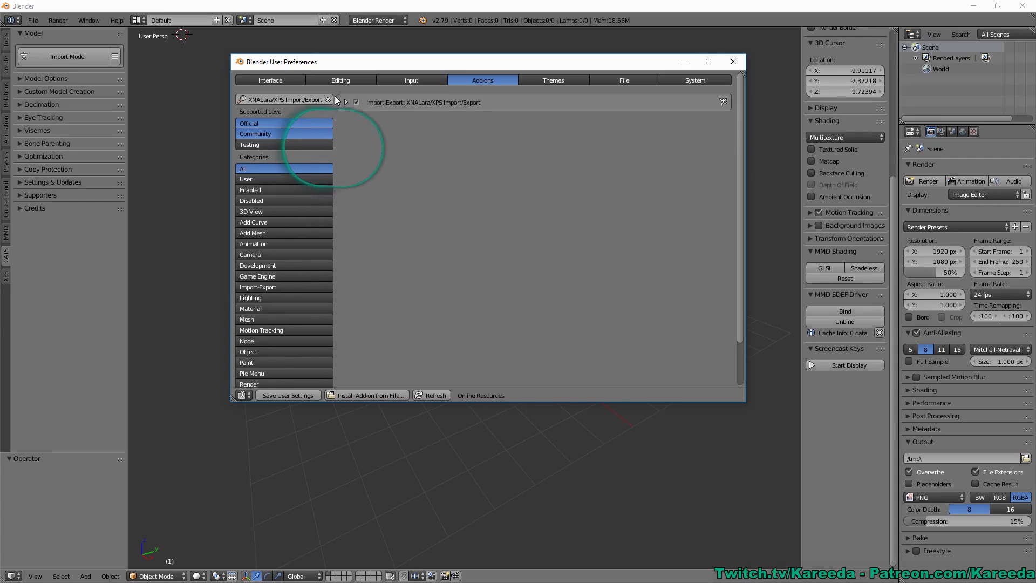
Search the add-ons for "Mater", enable Object: Shotariya's Material Combiner and close the user preferences.
click(328, 99)
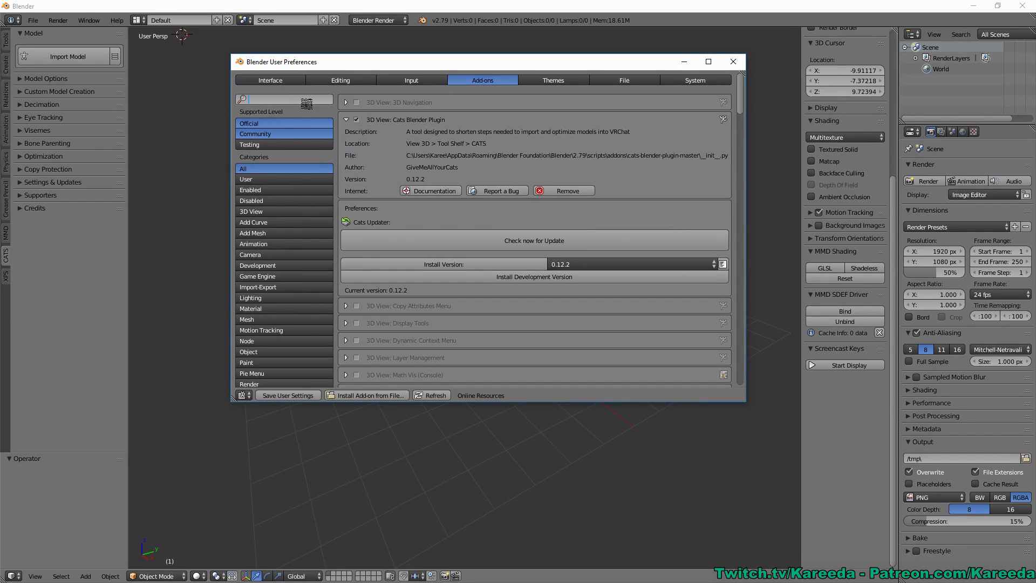
text(Mat)
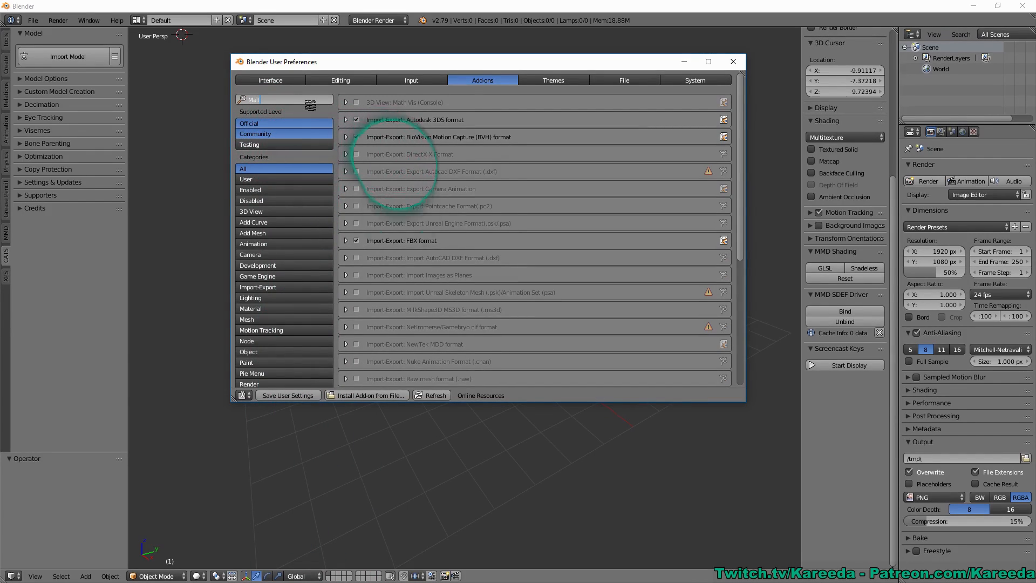
text(er)
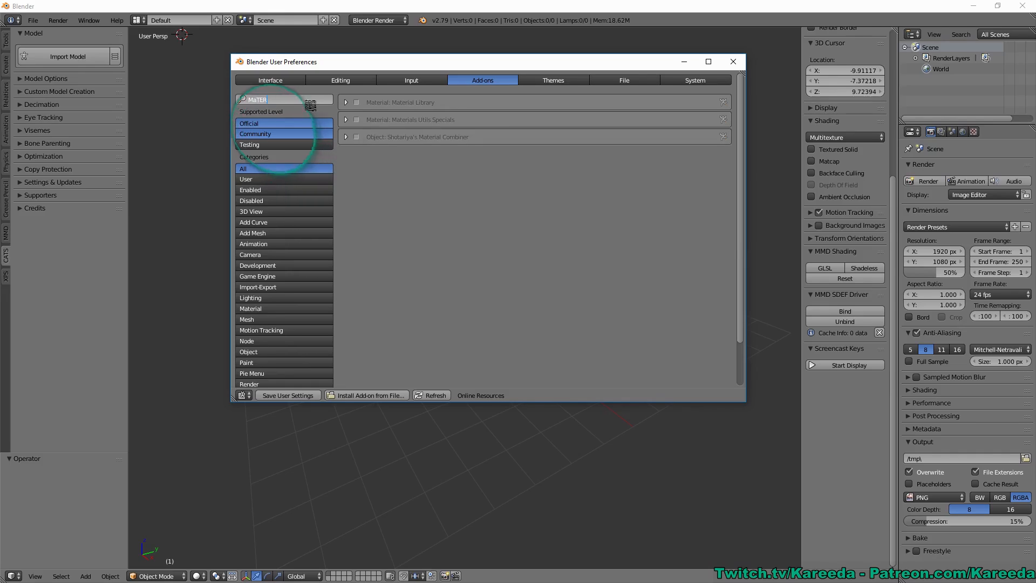
click(357, 136)
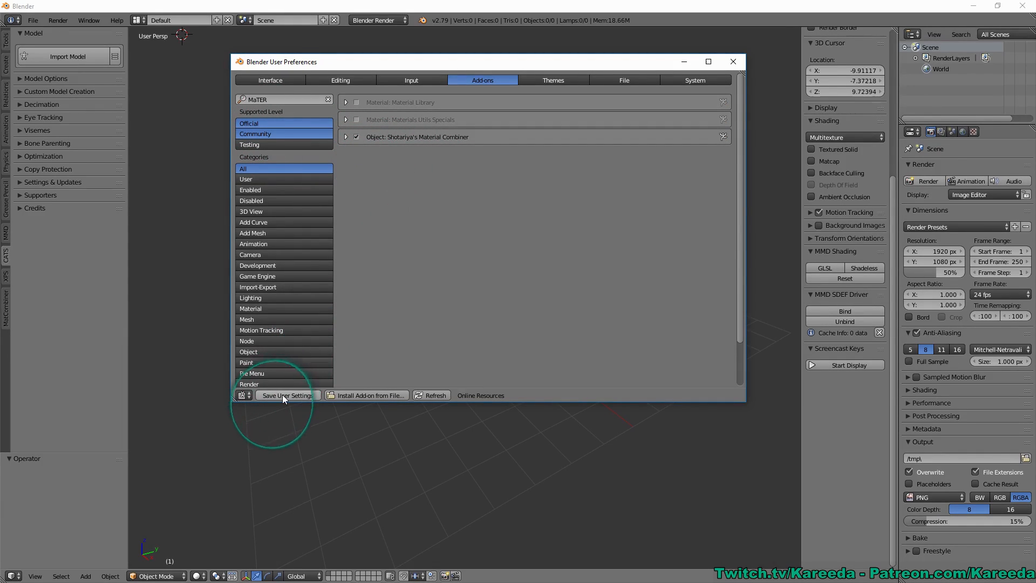
click(733, 61)
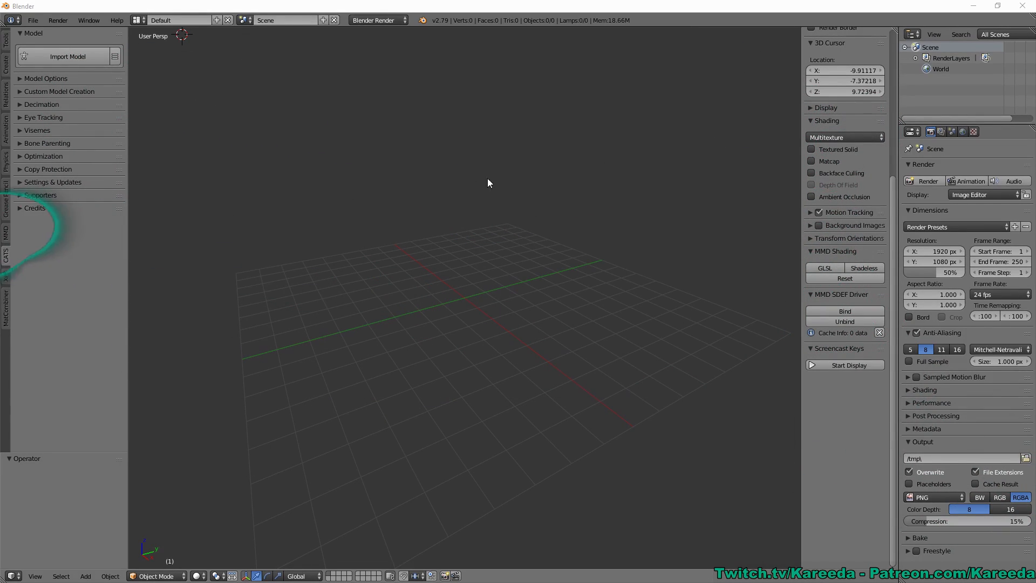
Look through the tool shelf pages of the Material Combiner, MMD, XPS and Cats add-ons, ending on Cats.
click(7, 297)
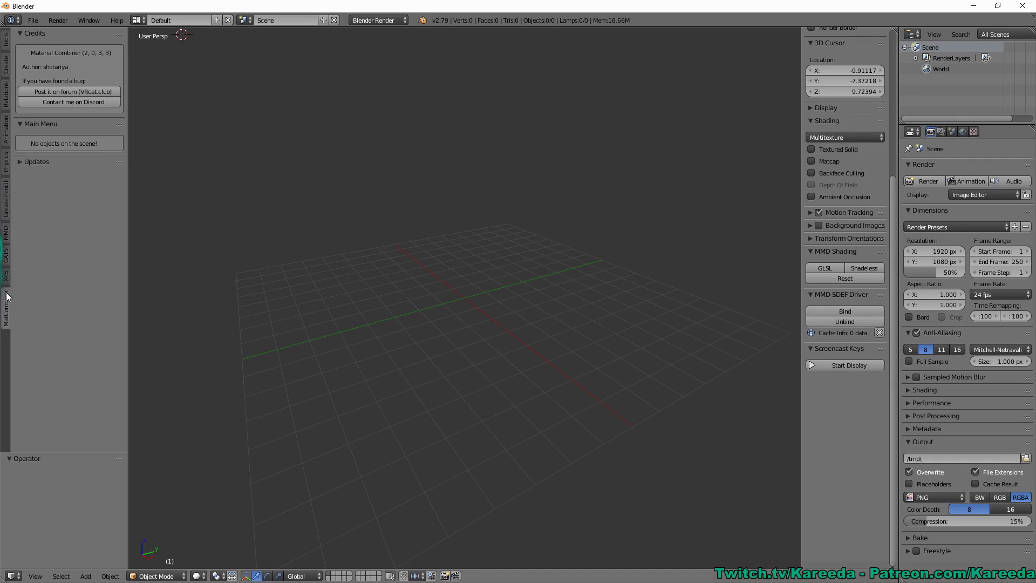
click(7, 256)
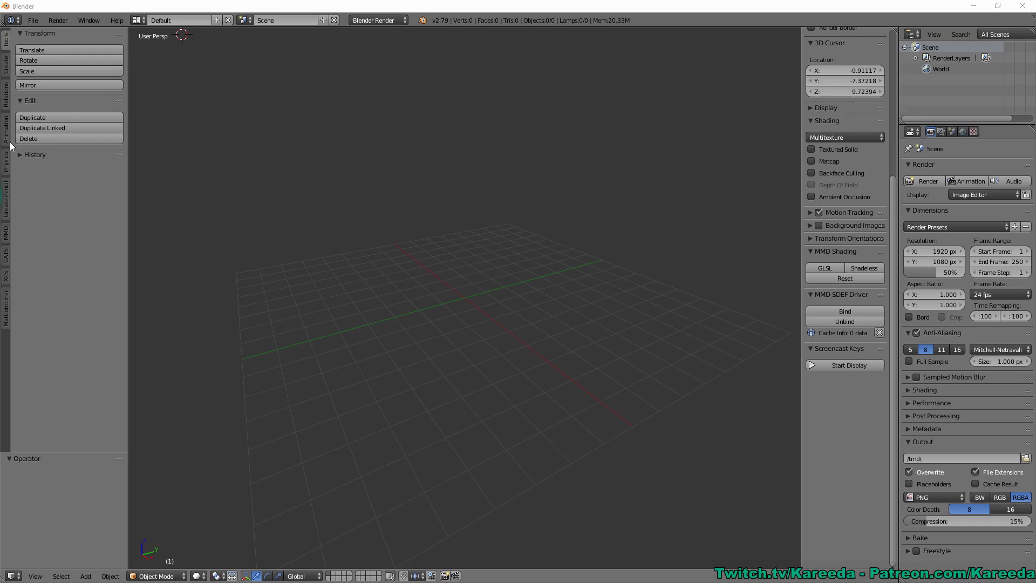
click(7, 239)
click(7, 259)
click(7, 278)
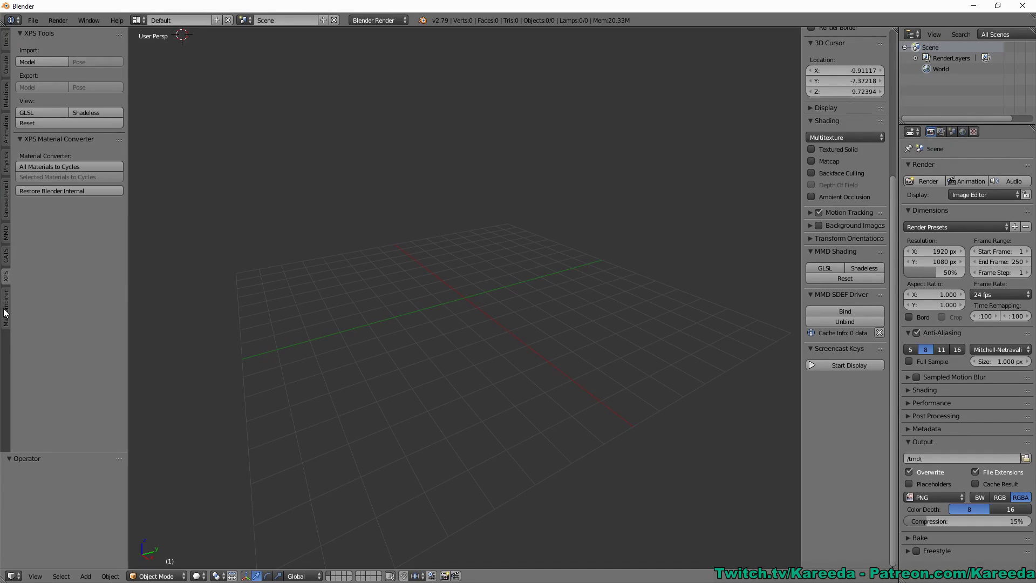
click(6, 310)
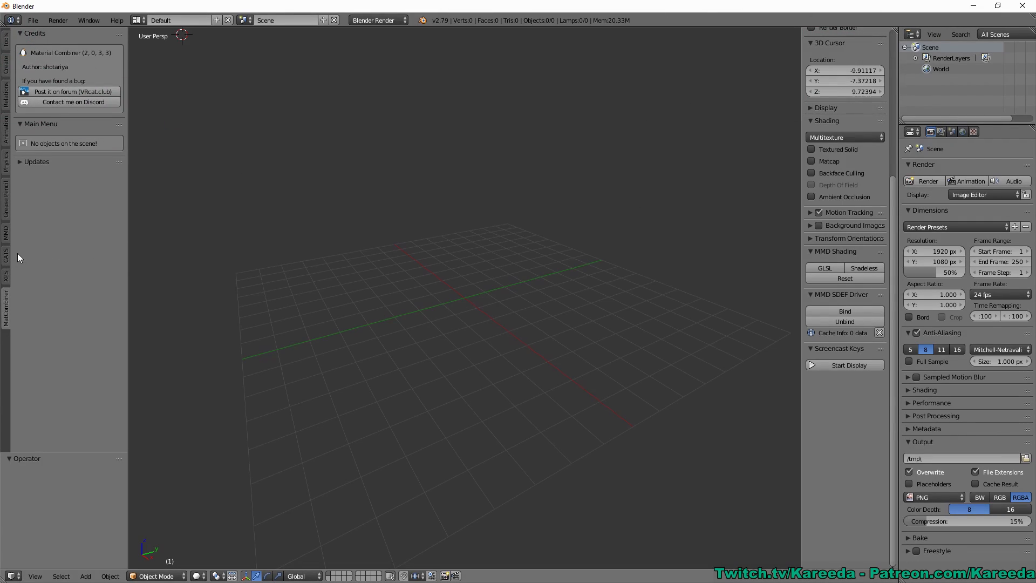
click(7, 255)
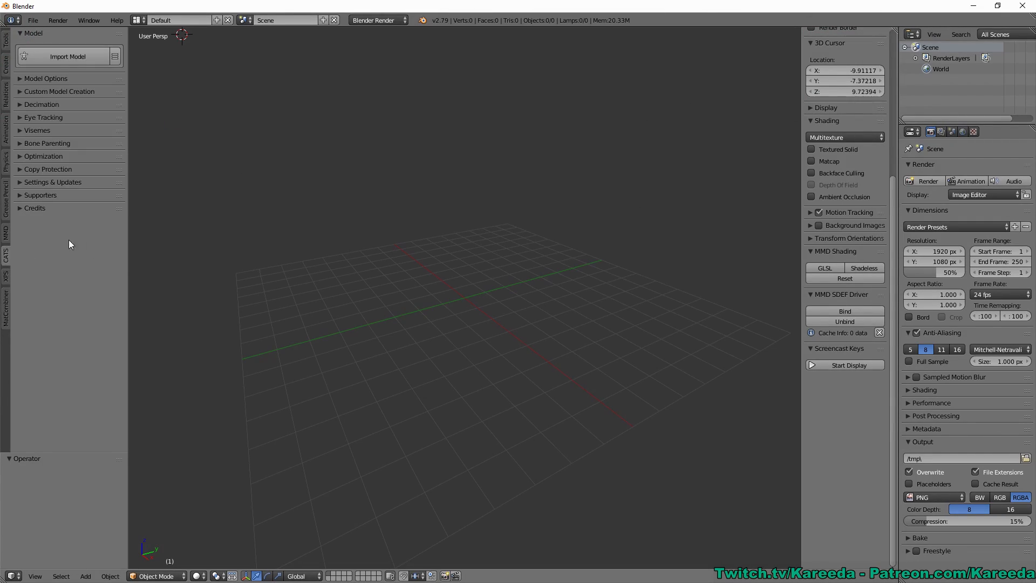
Widen the tool shelf slightly and expand the Cats Model Options, keeping its additional options shown.
drag(127, 195, 143, 195)
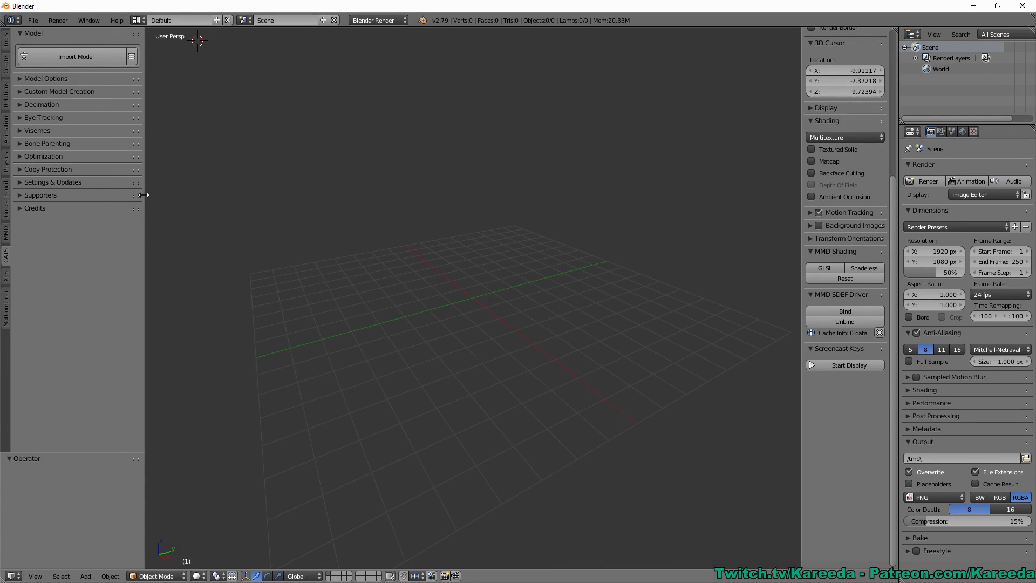
click(19, 79)
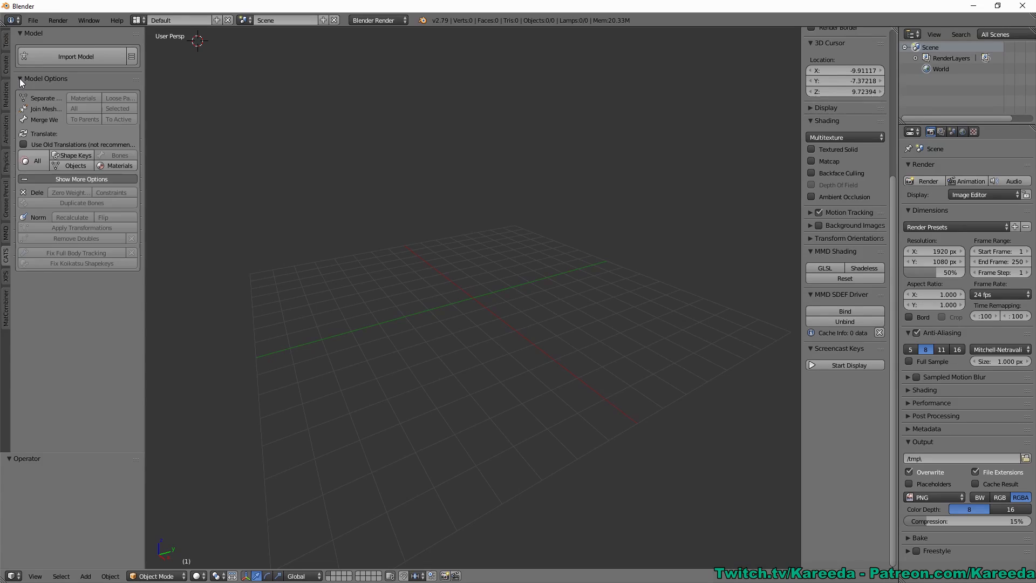
click(32, 179)
click(32, 179)
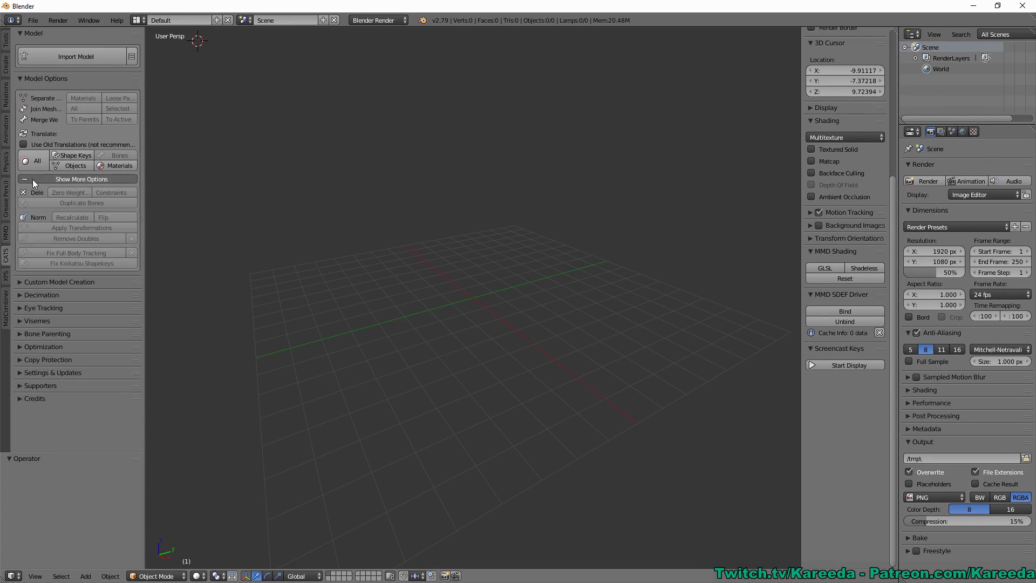
Call up saving the current setup as the startup file, and place the 3D cursor in the empty area of the viewport.
click(35, 22)
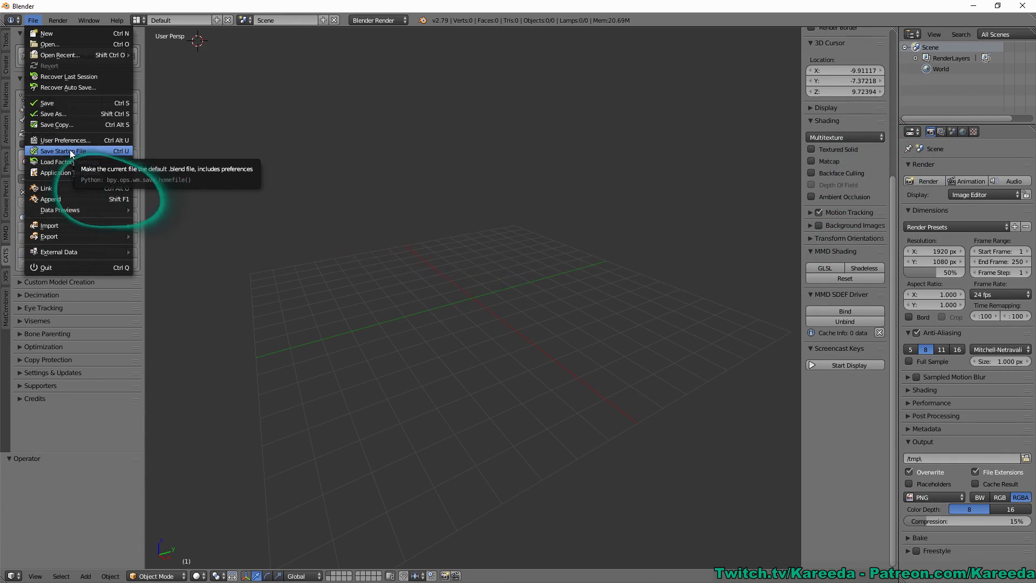
click(70, 150)
click(302, 127)
click(39, 21)
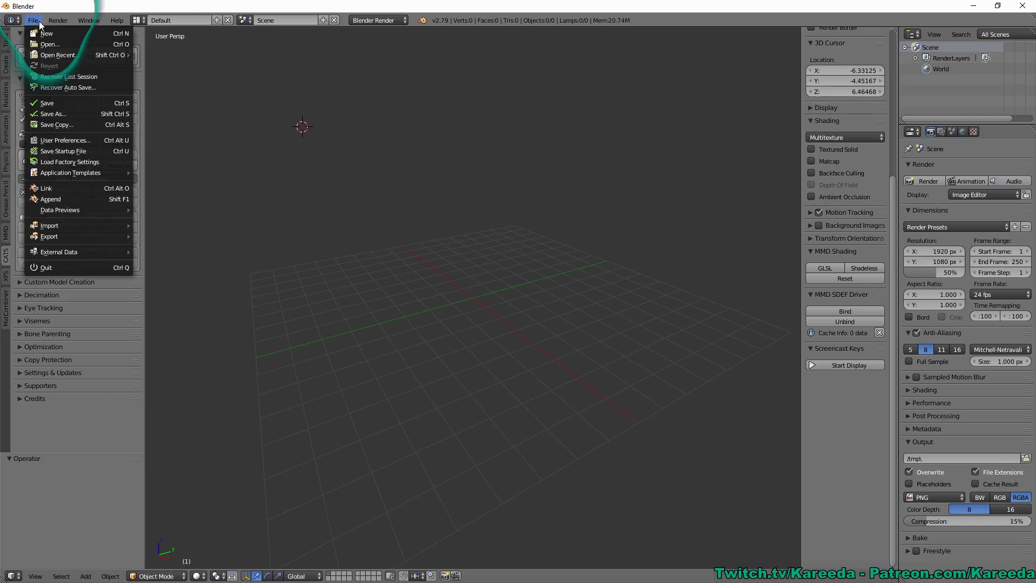
click(232, 226)
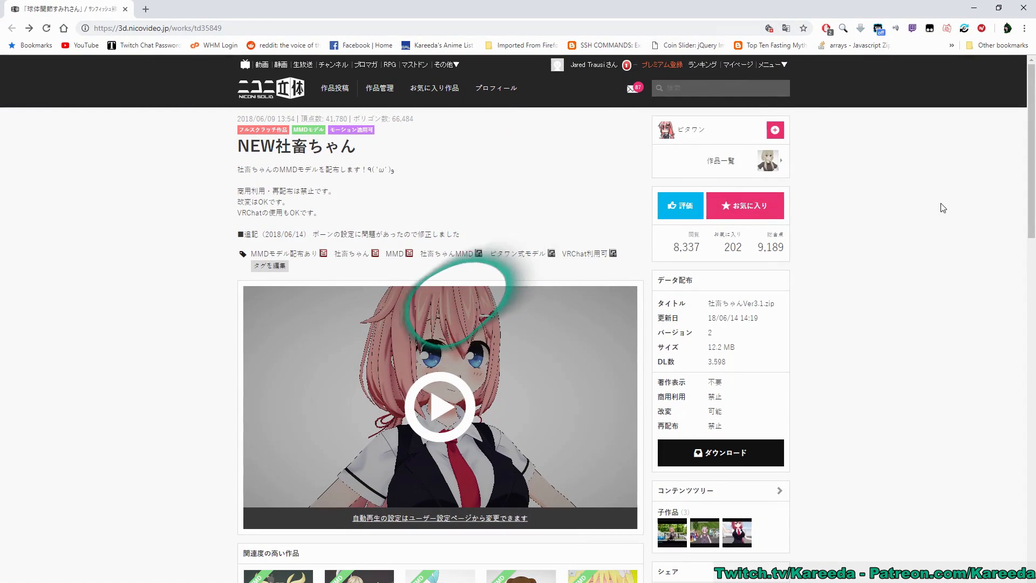
Switch to the browser and highlight the line about VRChat use in the description of the NEW社畜ちゃん model.
drag(234, 213, 248, 213)
click(346, 196)
mouse_move(321, 213)
mouse_down()
mouse_move(242, 212)
mouse_move(322, 212)
mouse_up()
click(242, 212)
click(322, 213)
drag(240, 214, 322, 213)
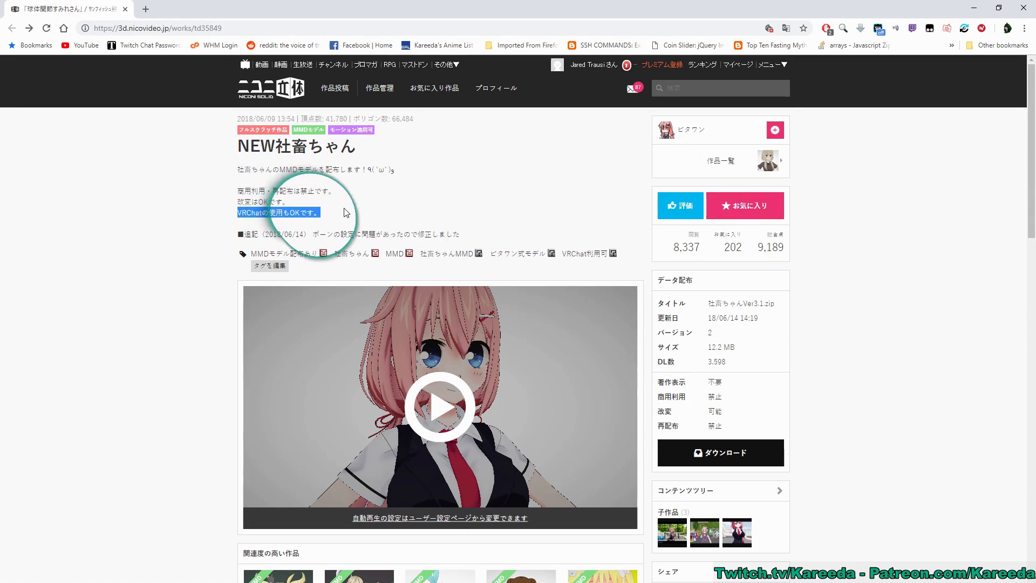
click(332, 214)
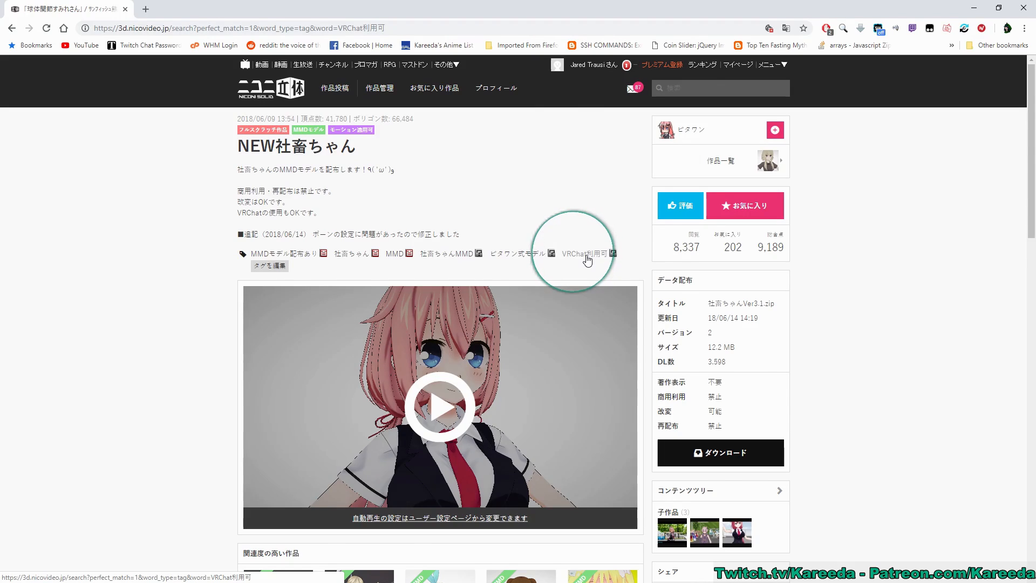
Browse the works tagged VRChat利用可, looking over pages 1, 3 and 2 of the results.
click(587, 258)
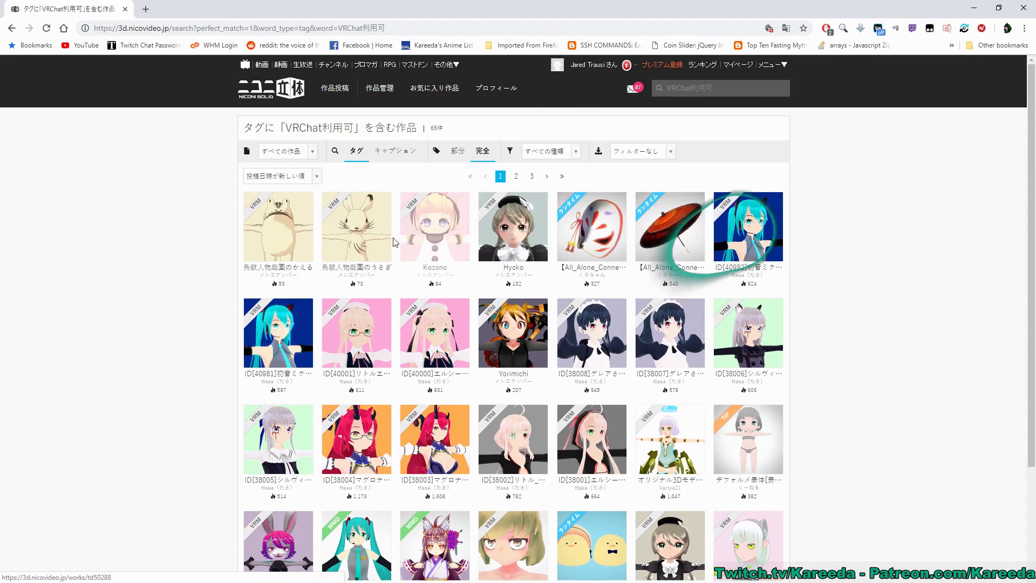
scroll(359, 205, down, 3)
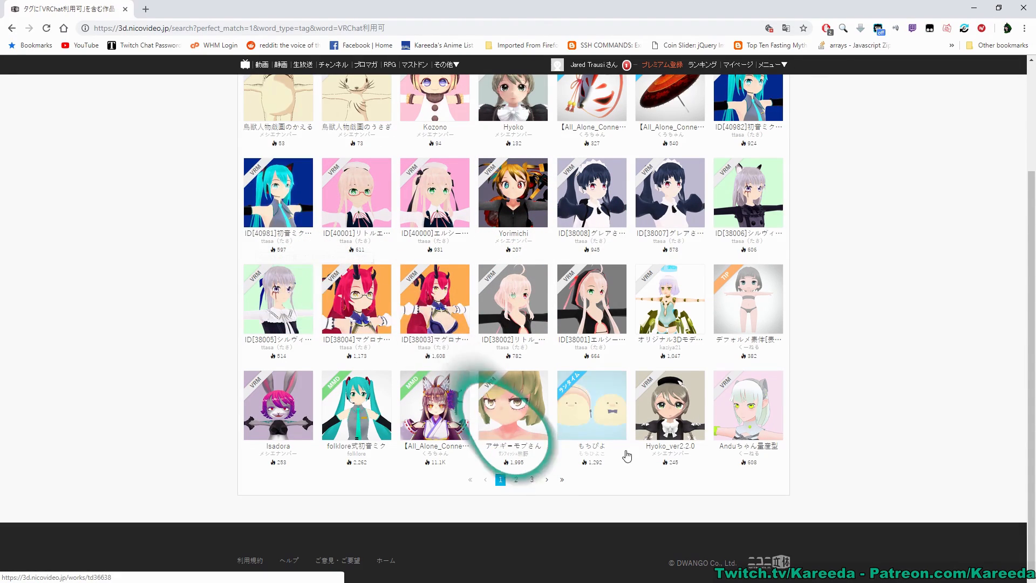
click(531, 479)
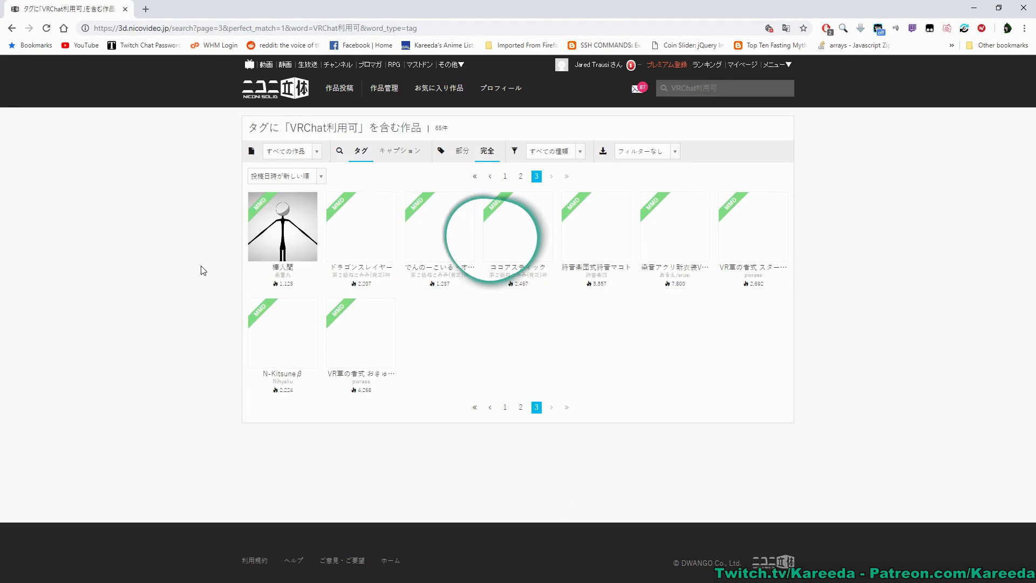
click(520, 407)
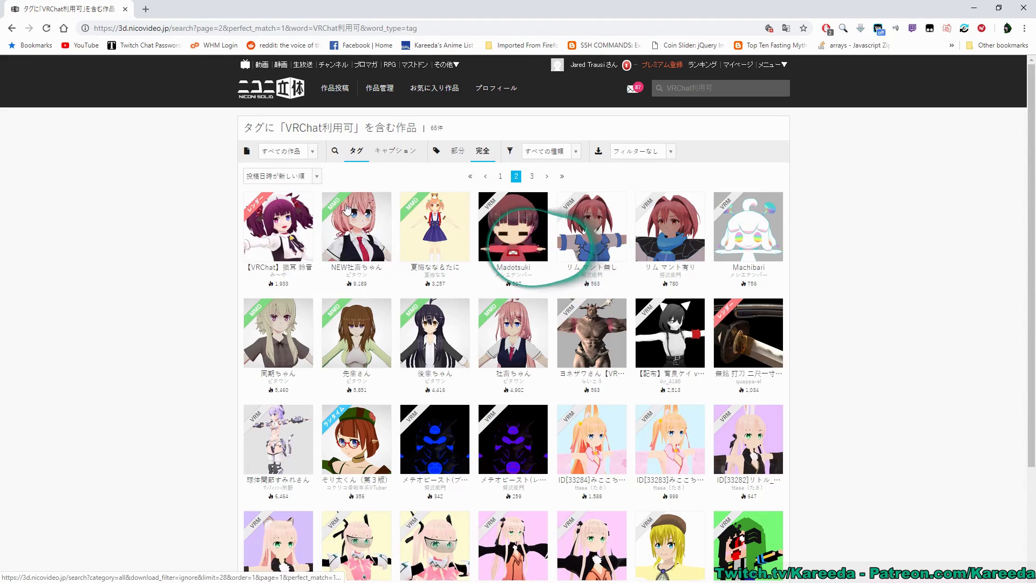
scroll(348, 269, down, 3)
scroll(337, 432, up, 3)
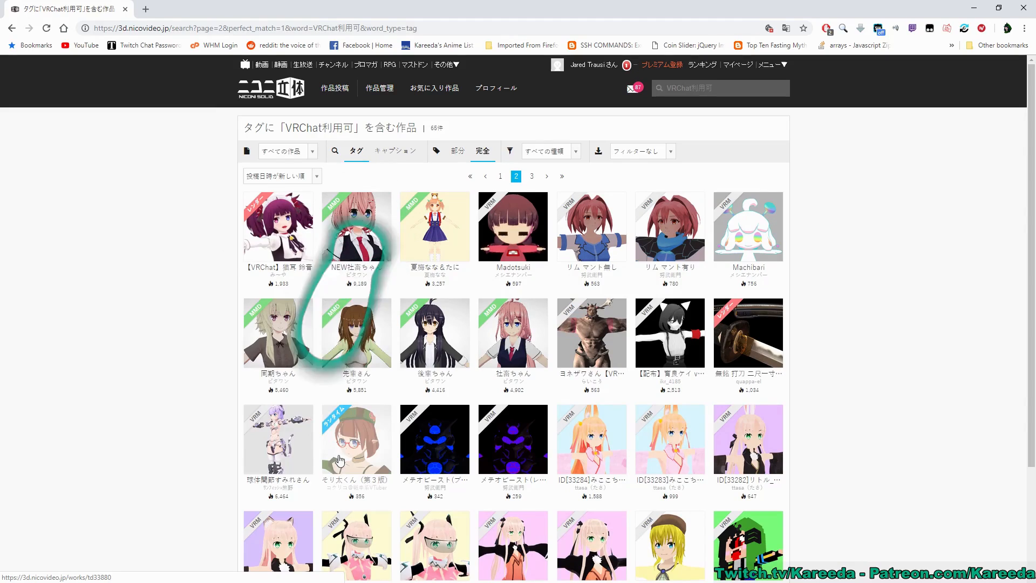
Open the 球体関節すみれさん model page and highlight the description line about the included unitypackage for VRChat uploads.
click(278, 440)
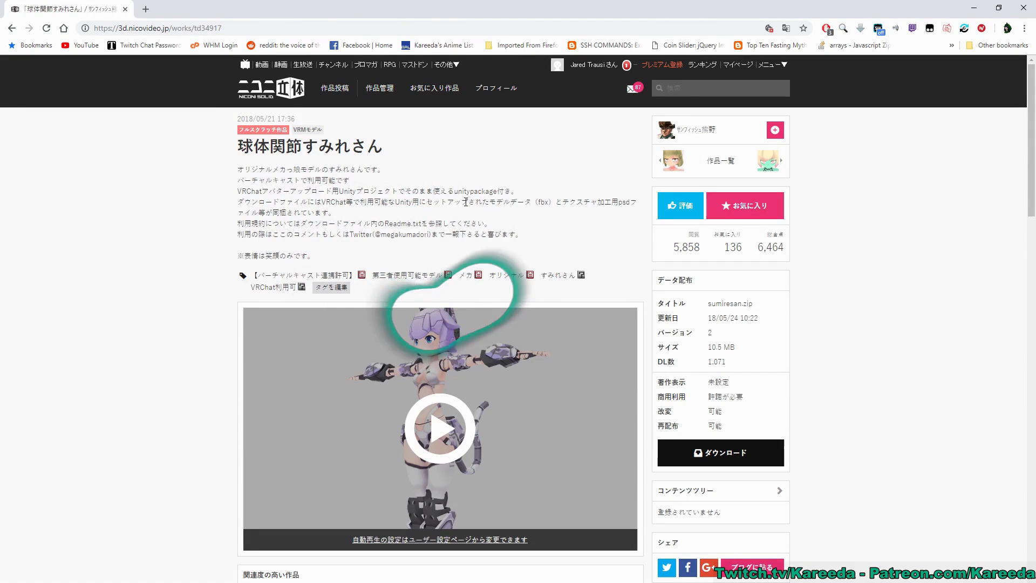
drag(238, 191, 517, 190)
click(517, 189)
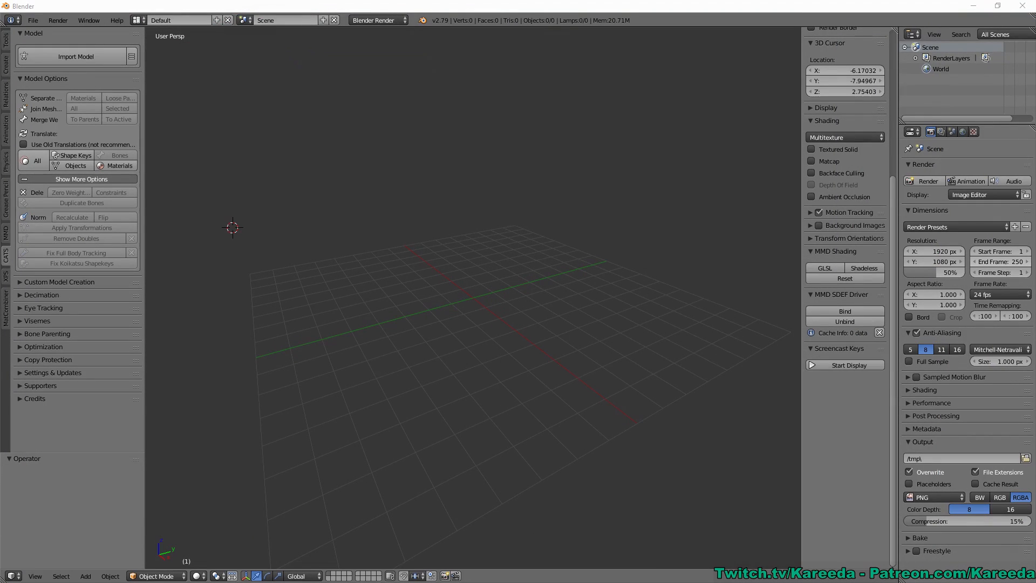
Switch back to Blender and import the Ver3.1 PMD model from X:\Patreon\GettingStarted\ExampleMMD\PMD with Cats.
scroll(295, 108, down, 1)
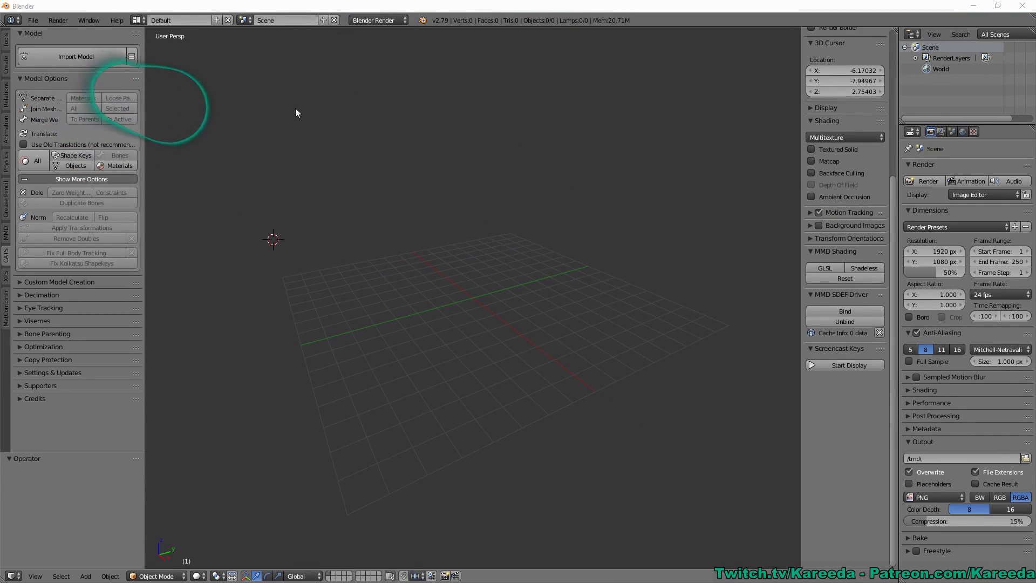
middle_drag(299, 121, 318, 174)
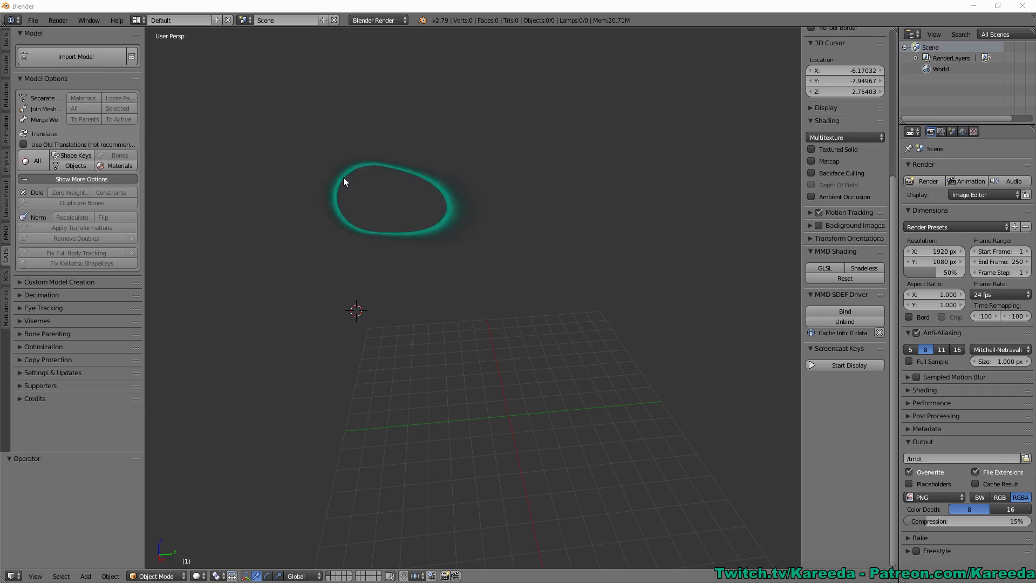
click(76, 56)
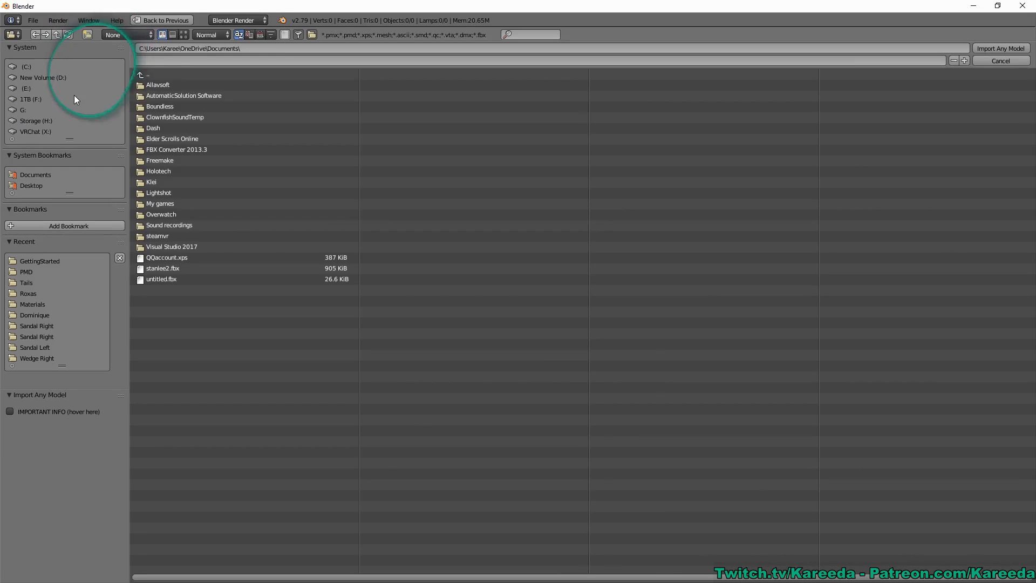
click(36, 260)
click(167, 85)
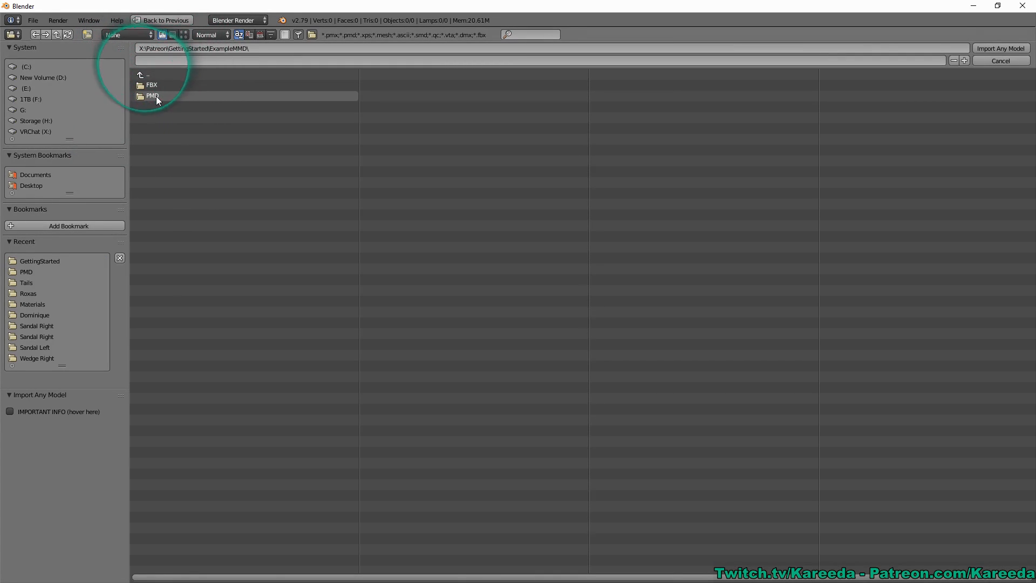
click(140, 76)
click(155, 96)
click(210, 96)
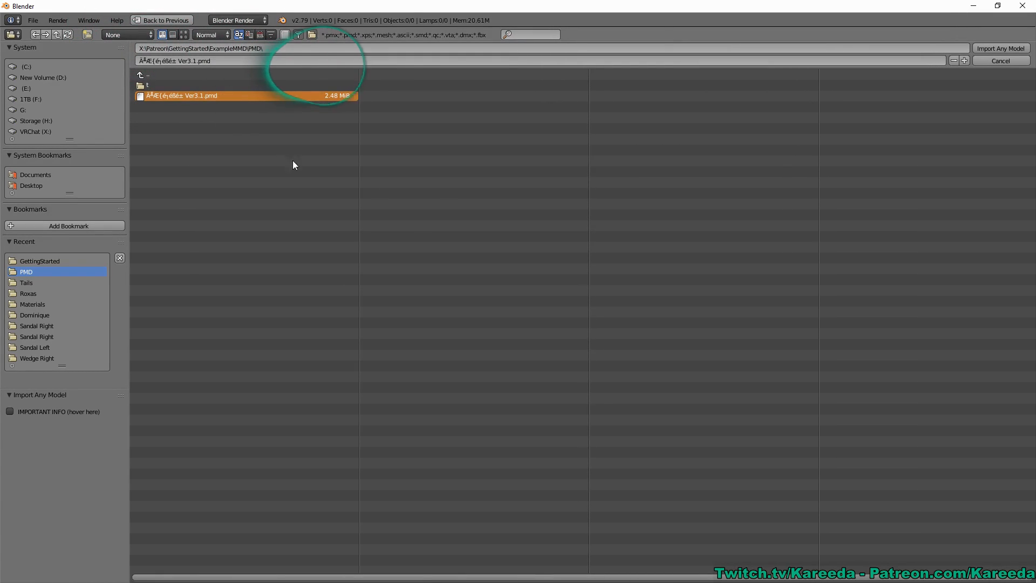
click(996, 48)
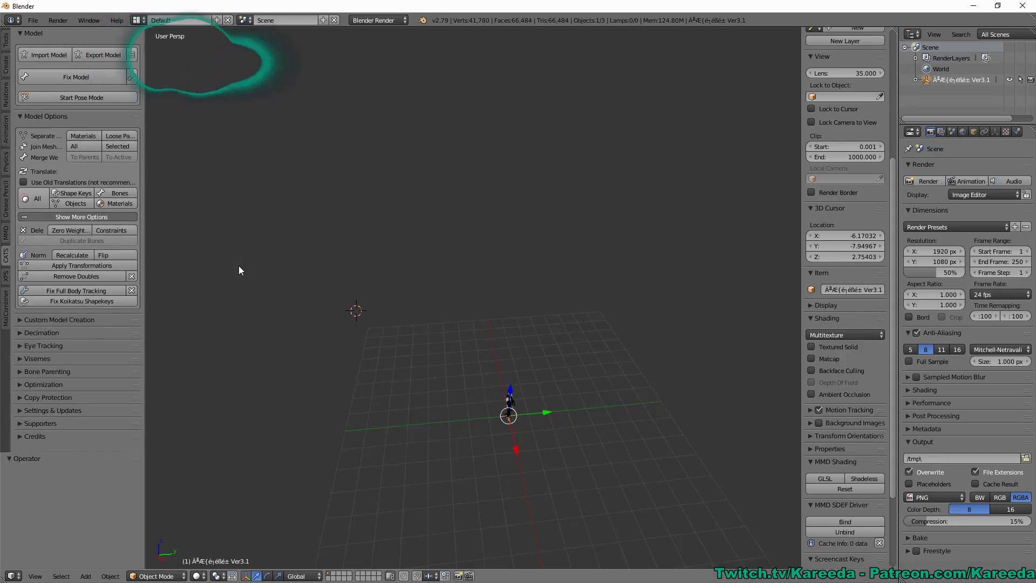
middle_drag(243, 267, 566, 245)
scroll(566, 245, up, 3)
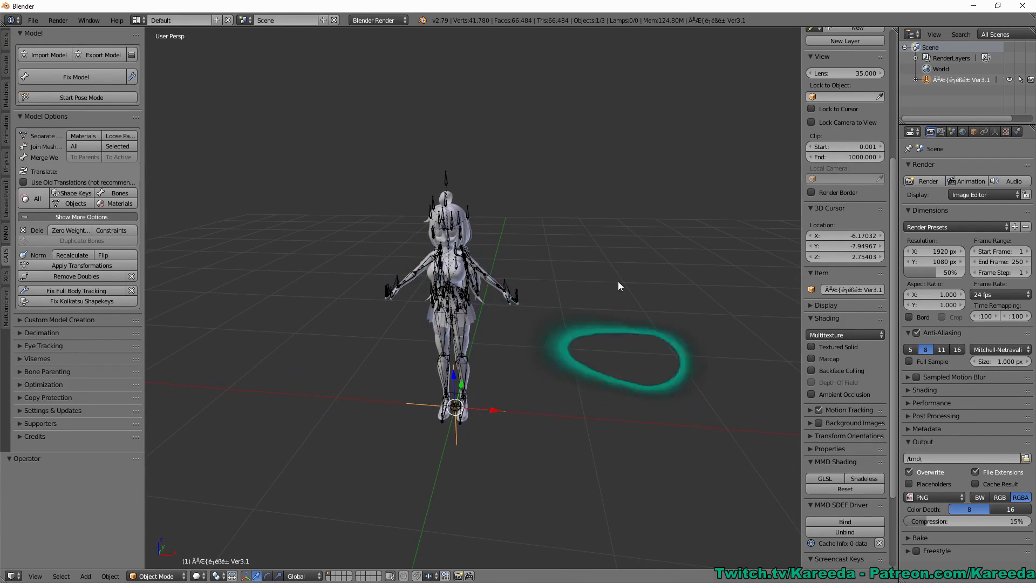
Start the Screencast Keys display.
scroll(704, 342, down, 1)
scroll(831, 486, down, 5)
click(843, 468)
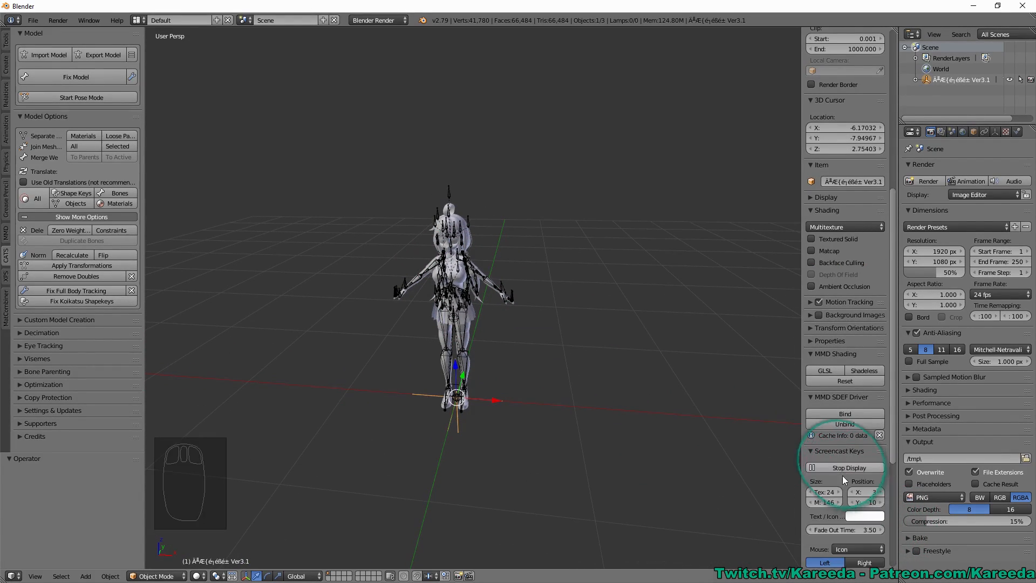
Enable Apply Full Body Tracking Fix in the Fix Model settings and run Fix Model on the imported model.
middle_drag(321, 372, 80, 93)
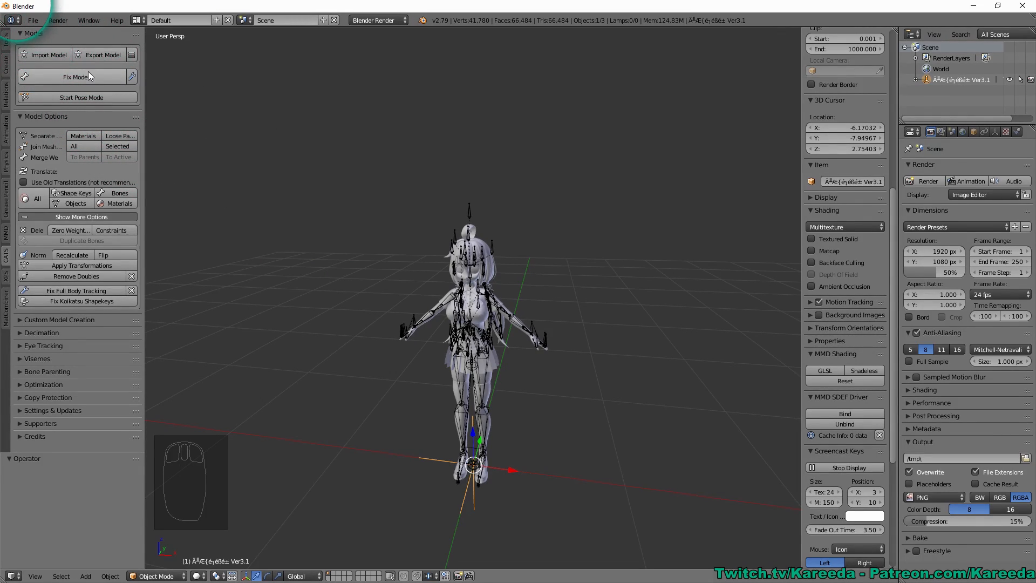
click(133, 77)
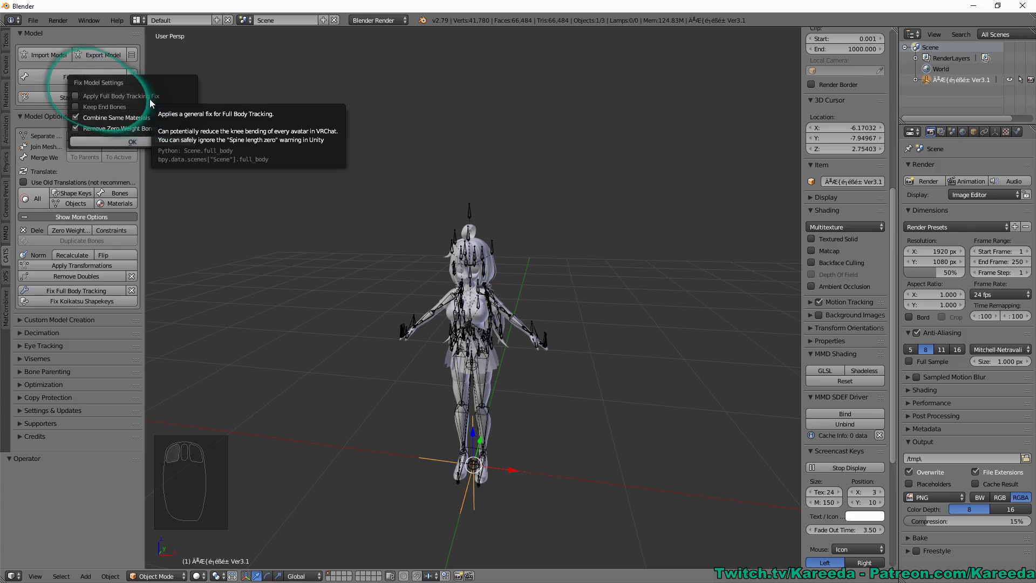
click(76, 96)
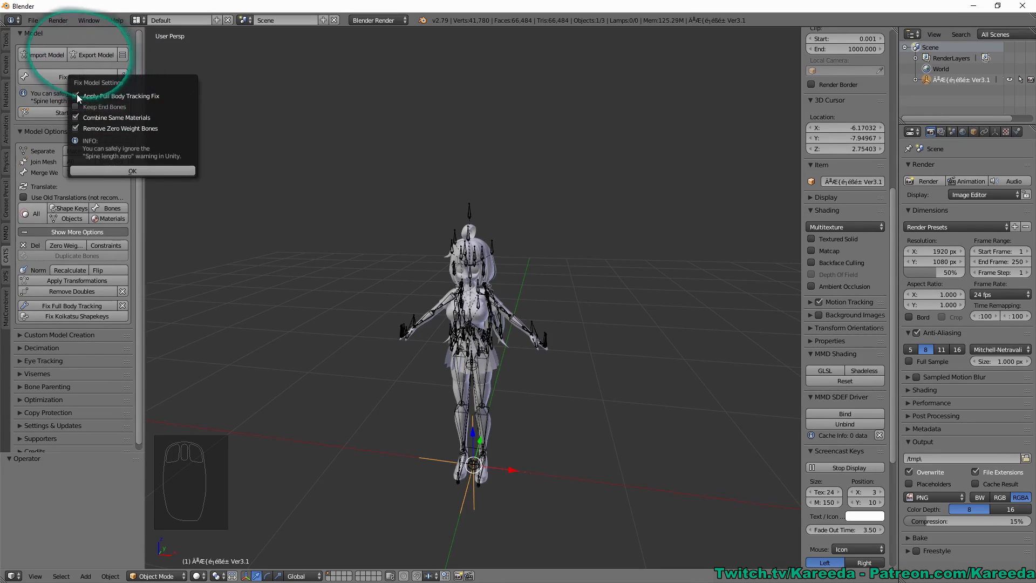
click(147, 170)
click(122, 78)
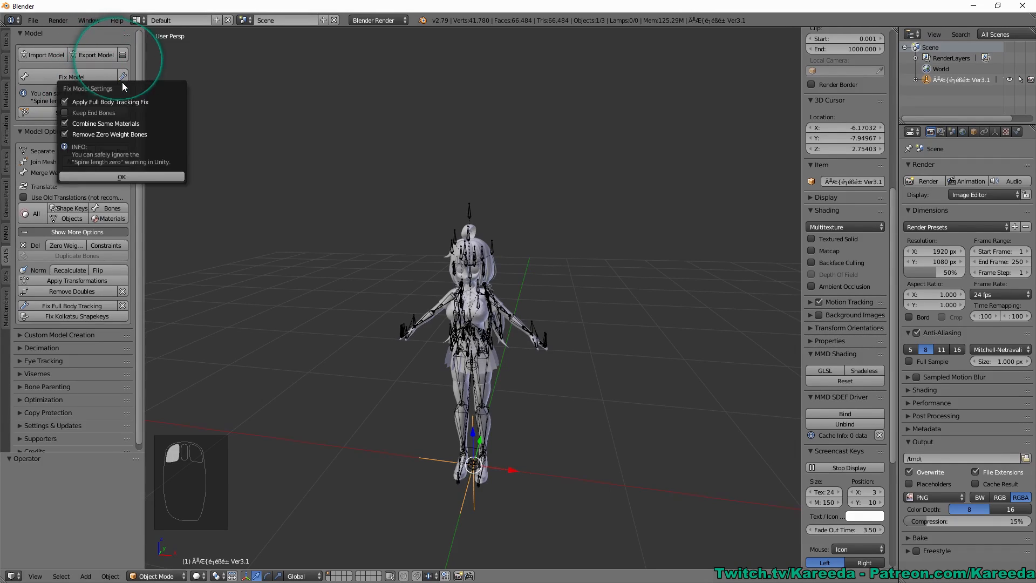
click(68, 81)
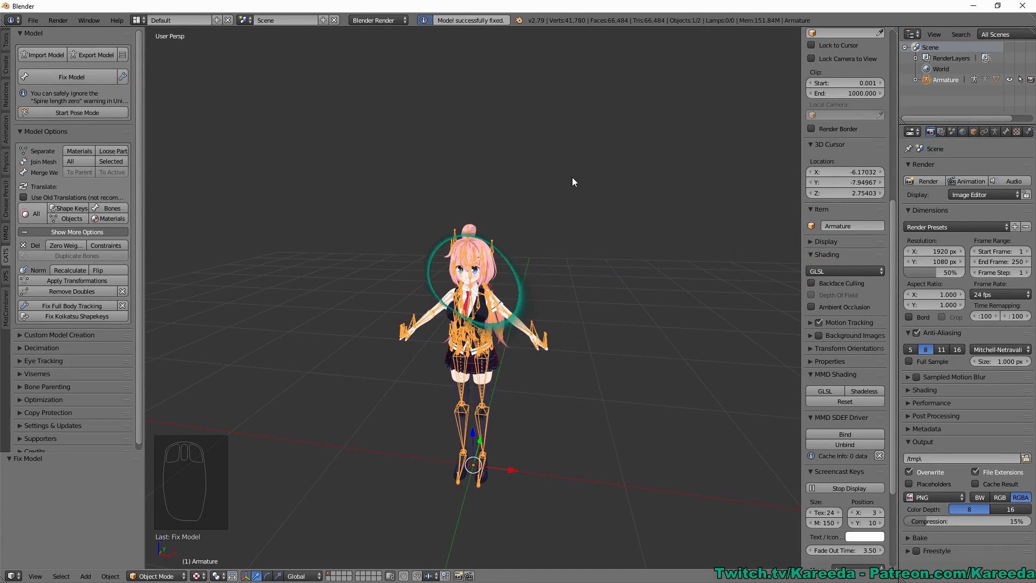
Inspect the Body mesh and the armature in Edit Mode, selecting the left and right elbow bones to check their names.
scroll(596, 241, up, 3)
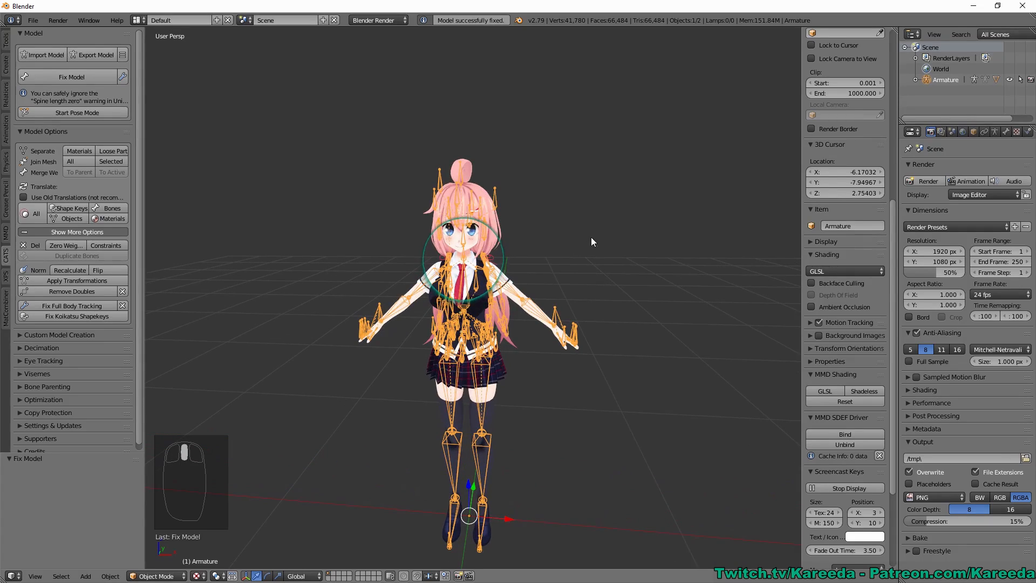
scroll(604, 232, up, 3)
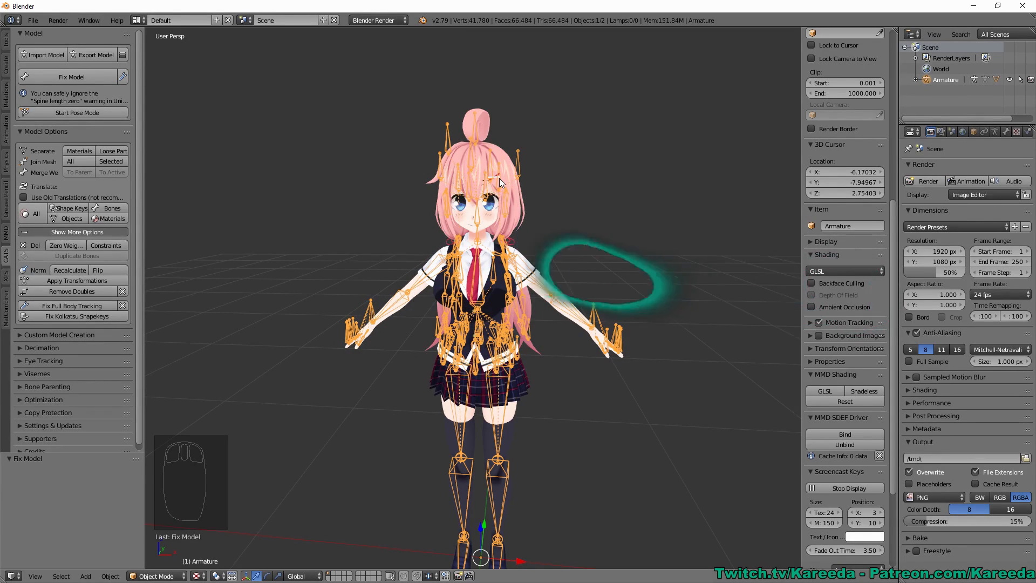
right_click(513, 255)
key(Tab)
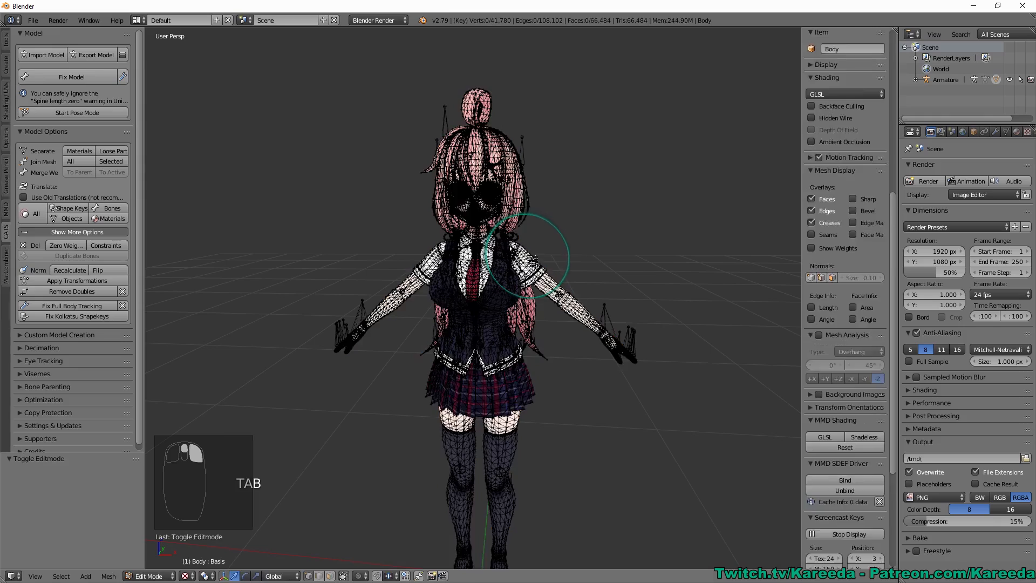
key(Tab)
right_click(532, 260)
key(Tab)
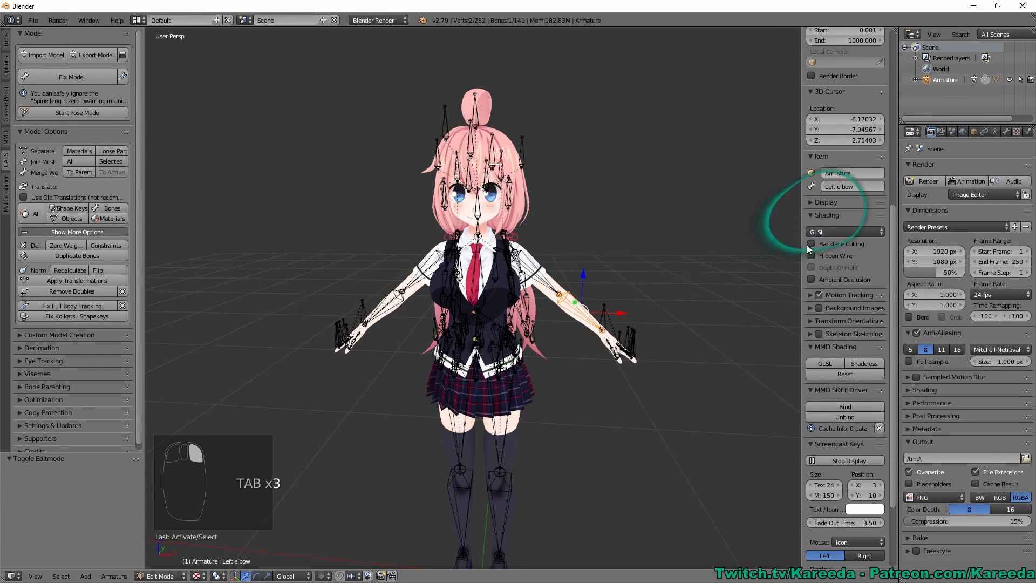
right_click(422, 280)
right_click(393, 307)
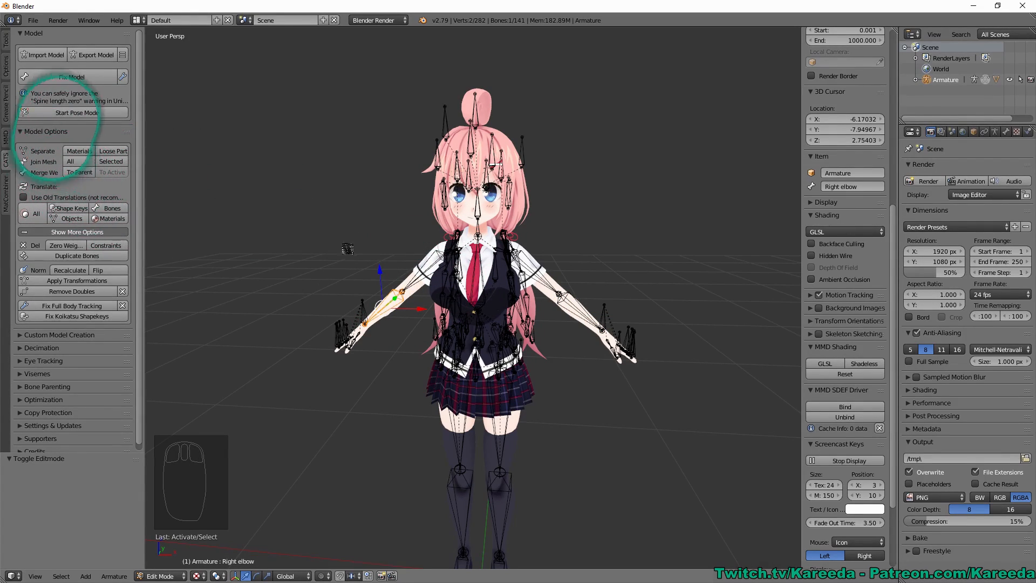
Translate all of the model's names with Cats and show the Body mesh's materials in a widened, enlarged list.
click(34, 213)
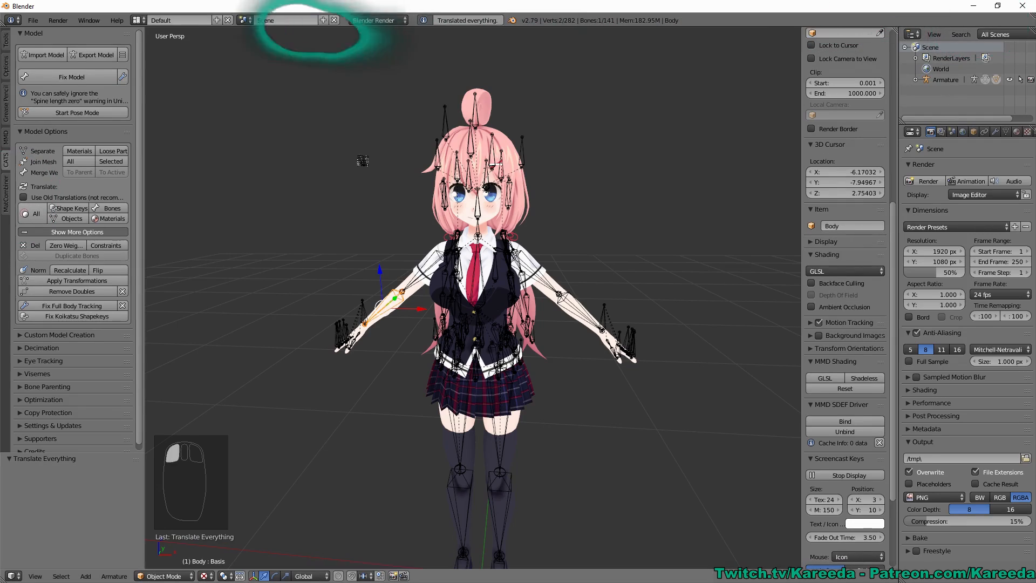
click(914, 79)
drag(899, 87, 802, 86)
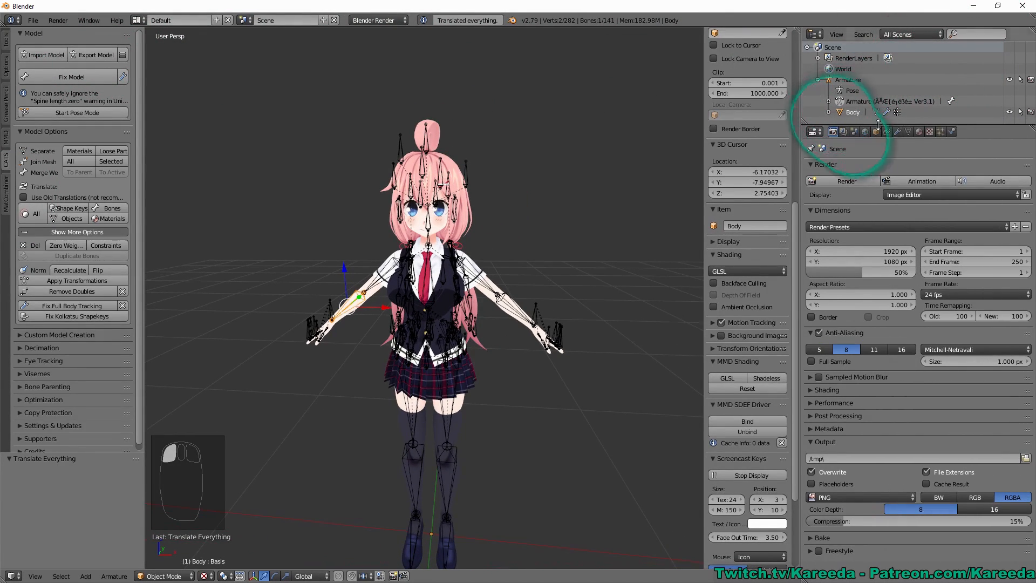
click(919, 132)
drag(914, 221, 911, 285)
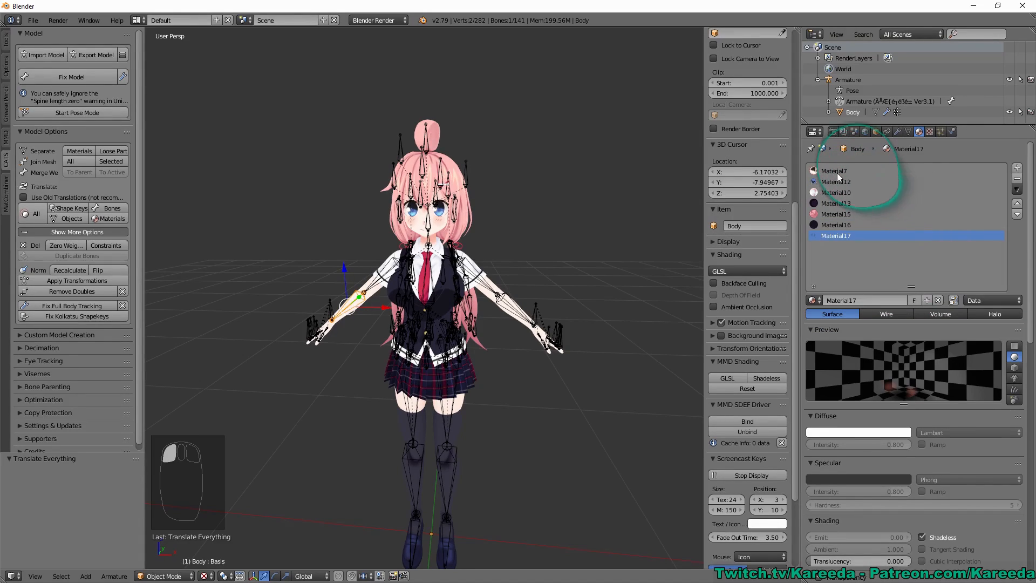
Look through the Body mesh's materials, including Material7, Material12, Material10 and Material17, in the preview.
click(833, 171)
click(833, 182)
click(835, 193)
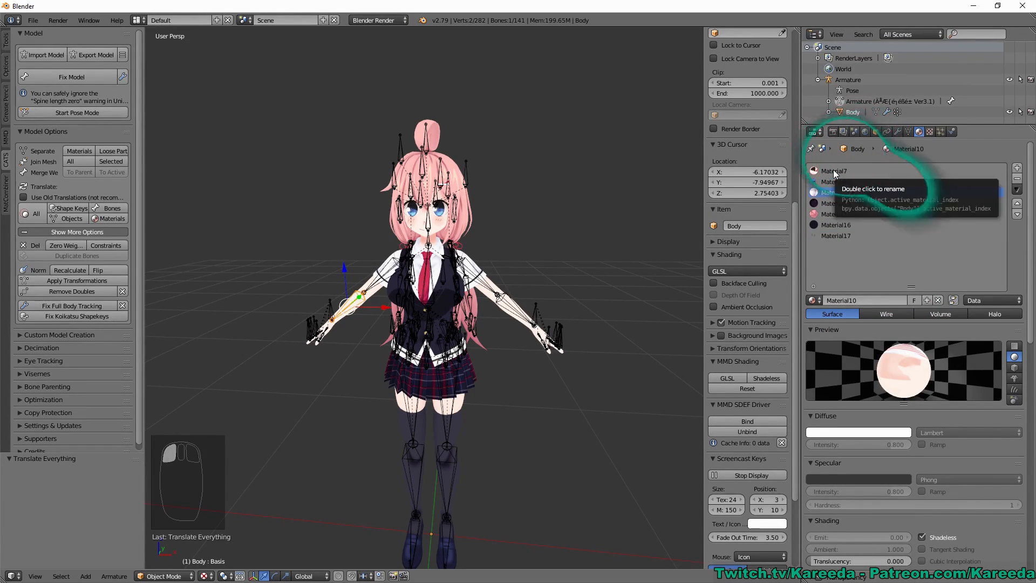
click(833, 171)
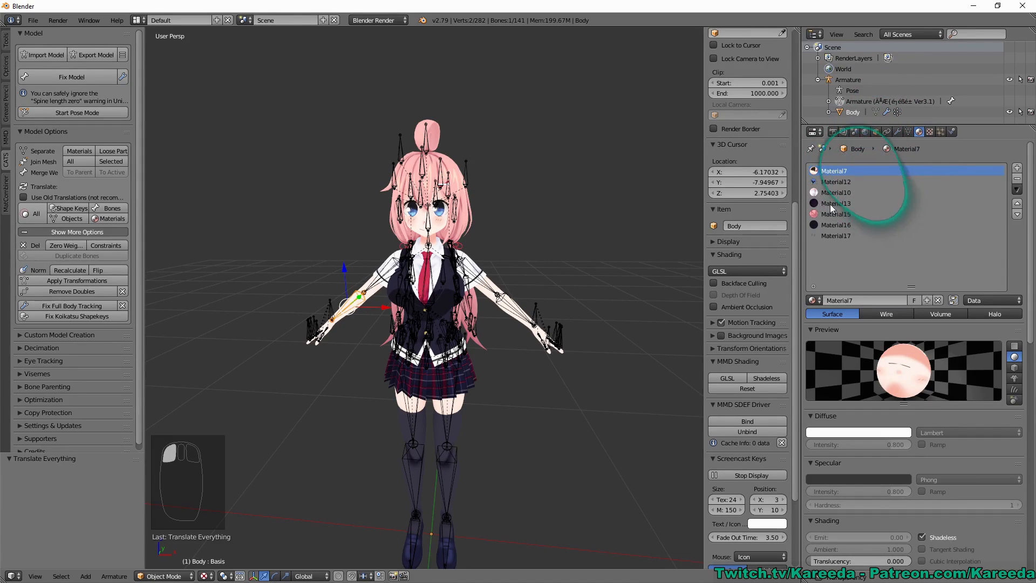
click(837, 236)
click(840, 171)
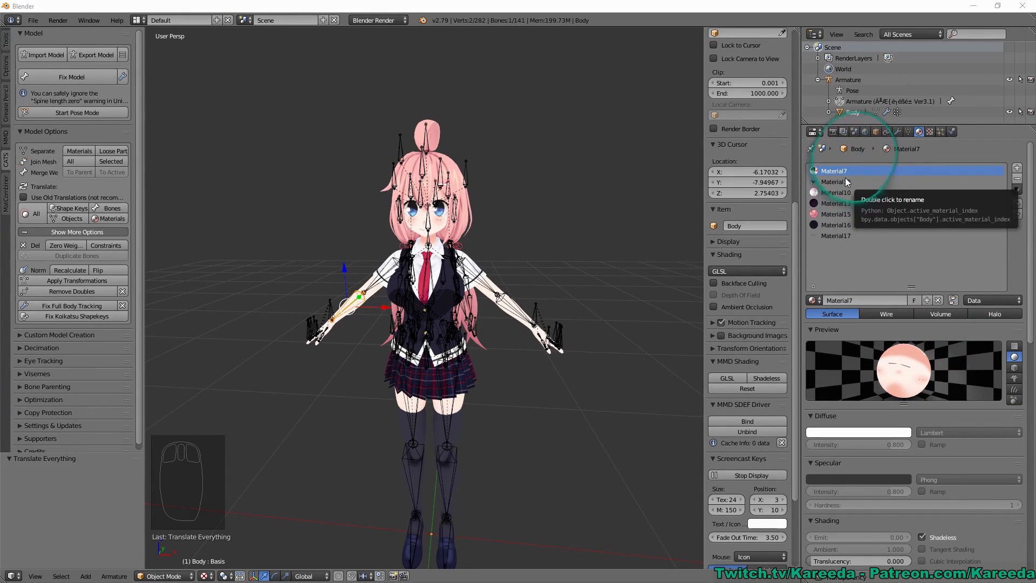
Switch the preview to a flat plane for Material7, Material12, Material10, Material13, Material15 and Material17.
click(1013, 346)
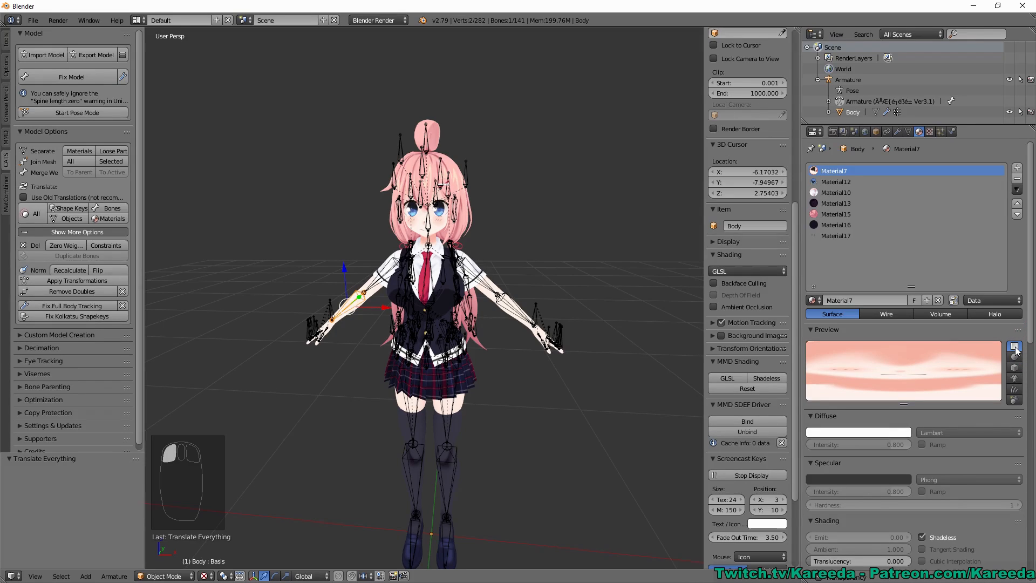
click(836, 181)
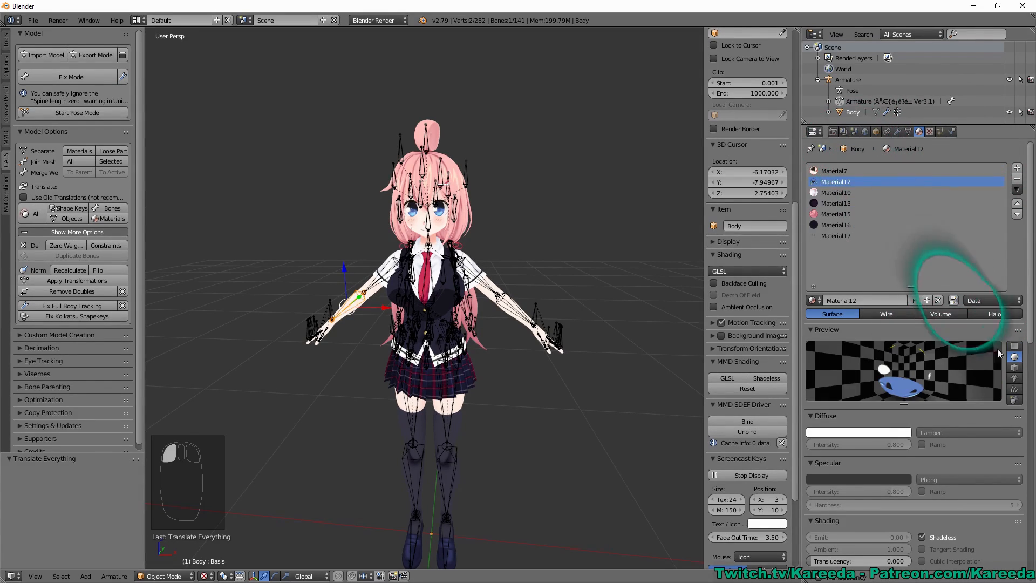
click(1014, 346)
click(836, 192)
click(1015, 345)
click(836, 204)
click(1014, 346)
click(836, 214)
click(1015, 346)
click(844, 236)
click(1014, 346)
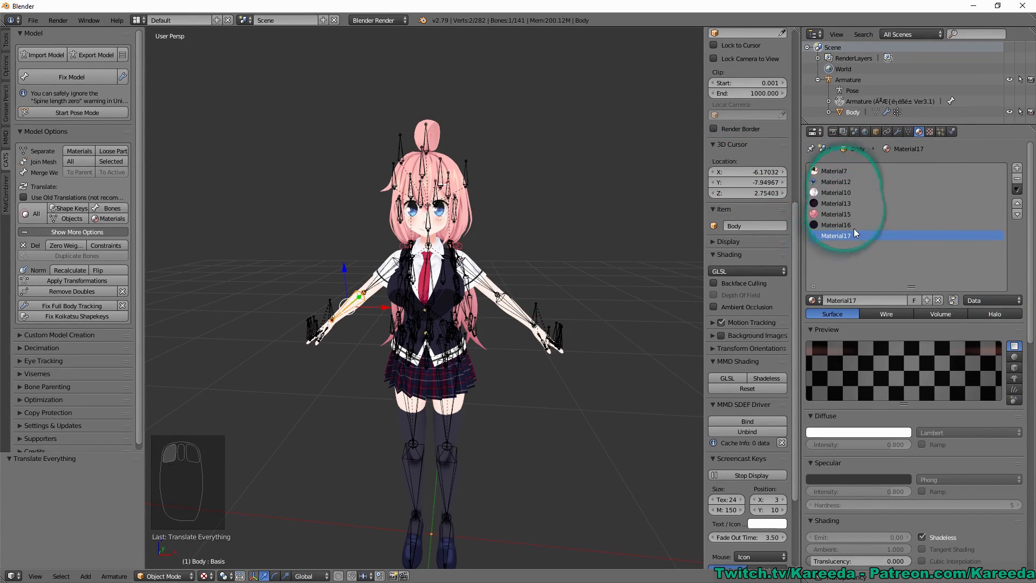
Separate the Body mesh by materials with Cats and widen the outliner and properties area.
middle_drag(346, 324, 551, 225)
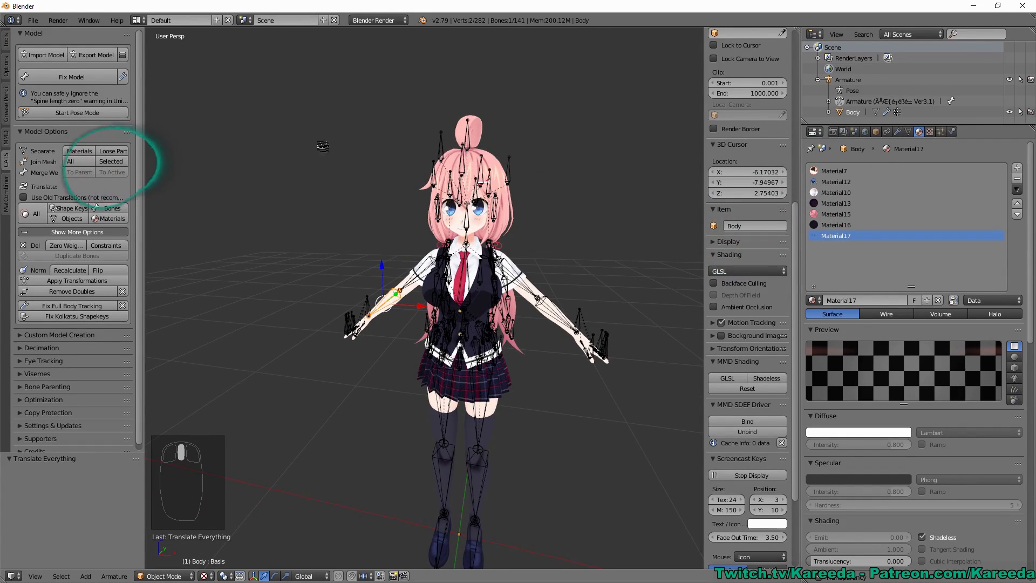
click(280, 204)
scroll(317, 187, down, 4)
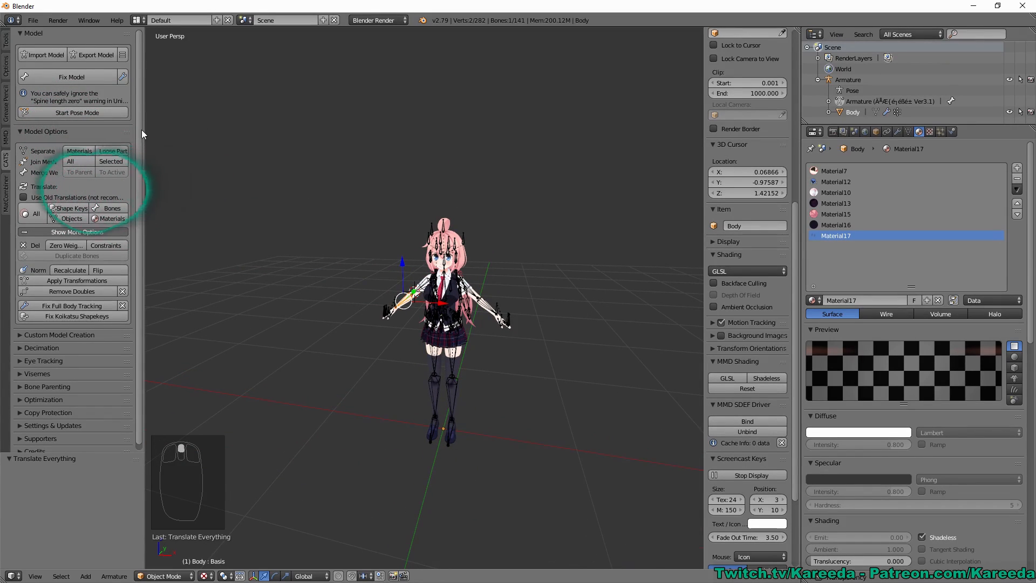
click(76, 151)
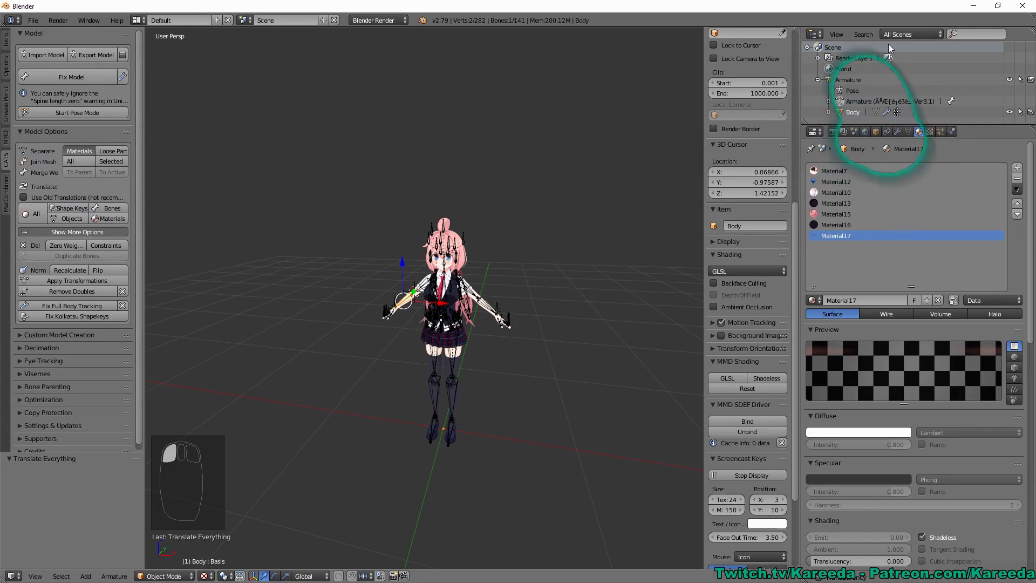
click(799, 72)
drag(799, 72, 718, 72)
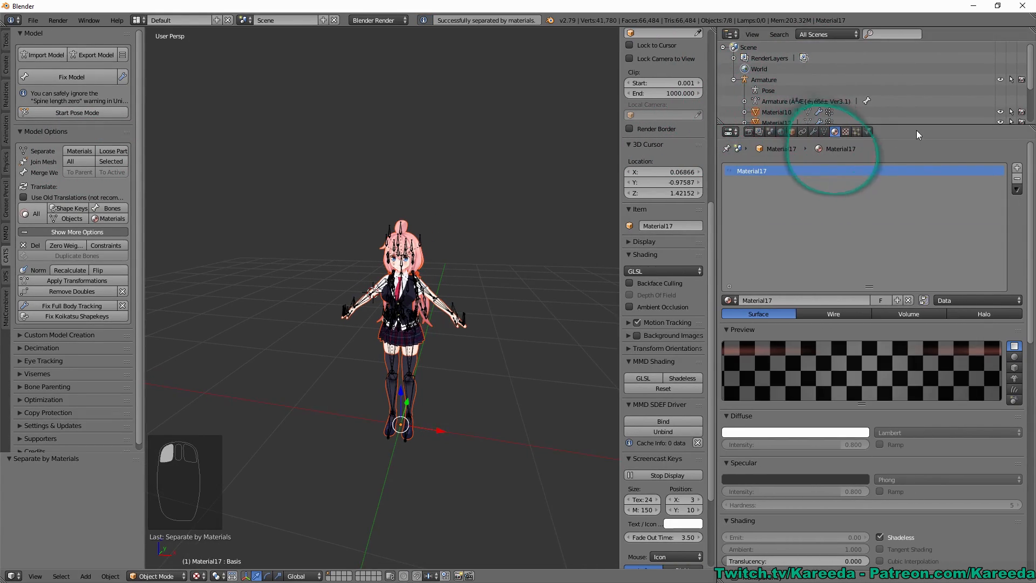
Enlarge the outliner to list all the separated material objects and hide the Armature.
drag(917, 127, 928, 252)
scroll(329, 268, up, 4)
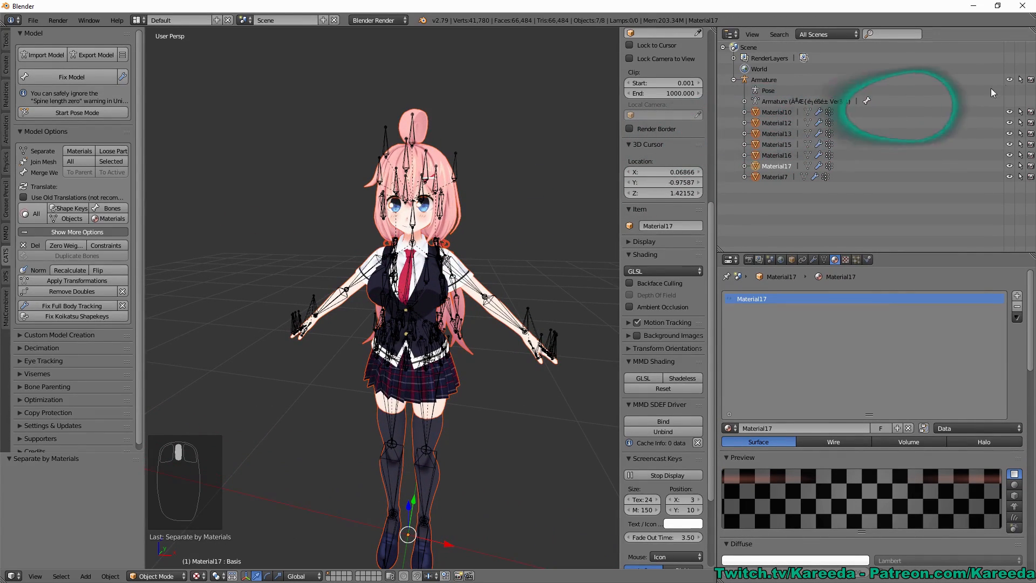
click(1010, 81)
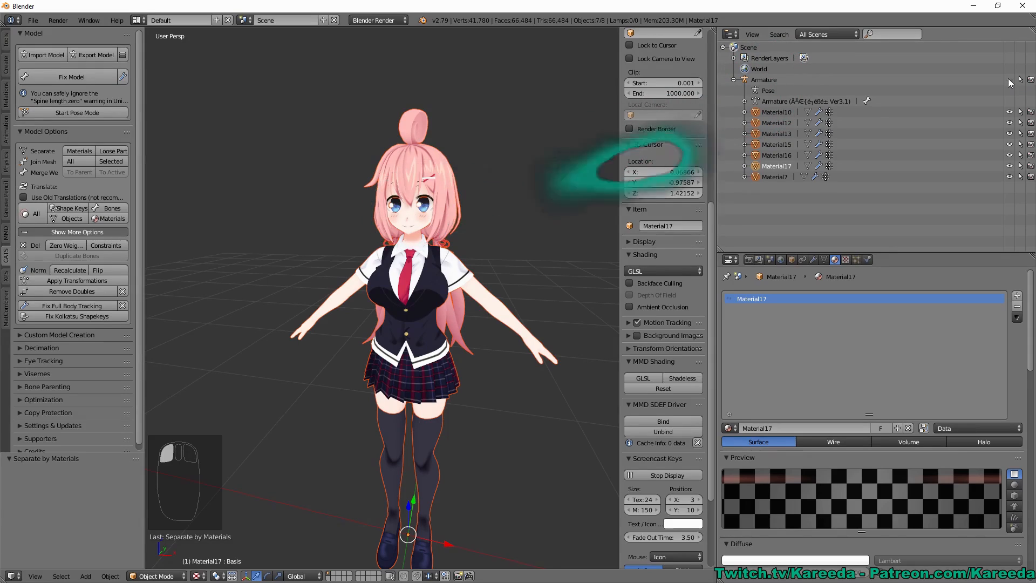
Try moving the hair object Material15 up about 0.476 along Z and the outfit object Material13 freely, reverting both moves.
right_click(451, 192)
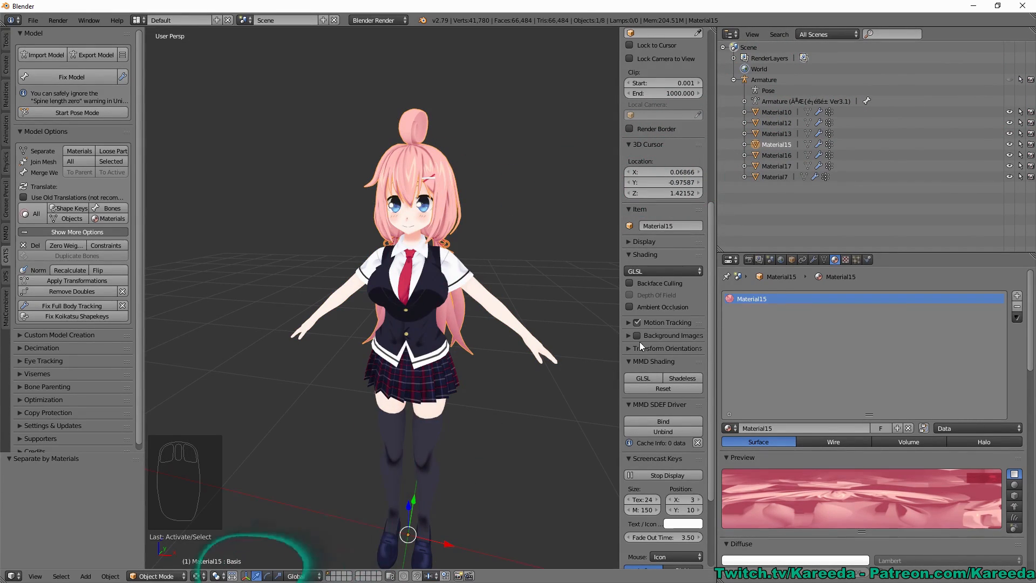
drag(410, 504, 520, 358)
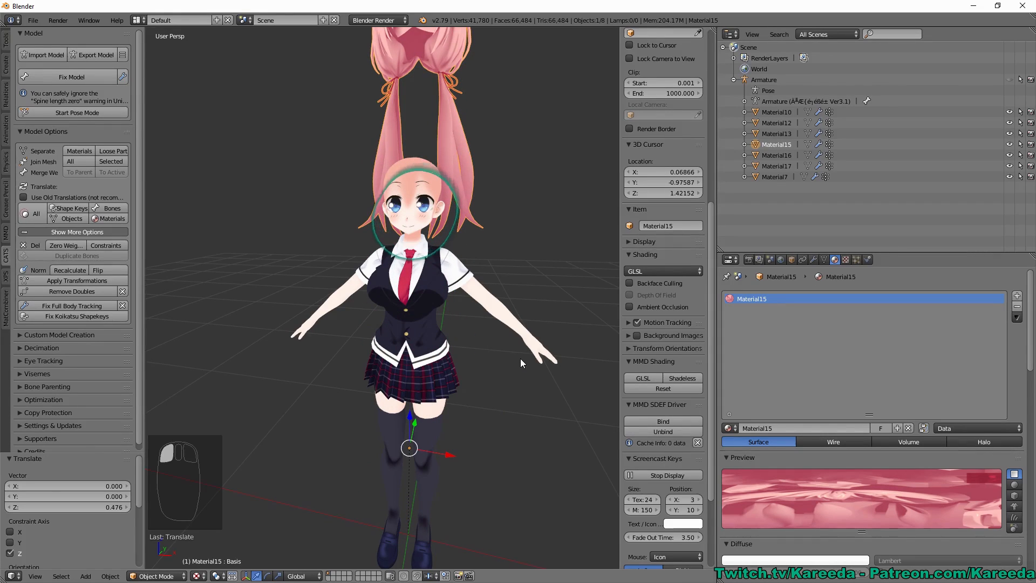
key(ctrl+z)
middle_drag(520, 358, 474, 291)
right_click(540, 302)
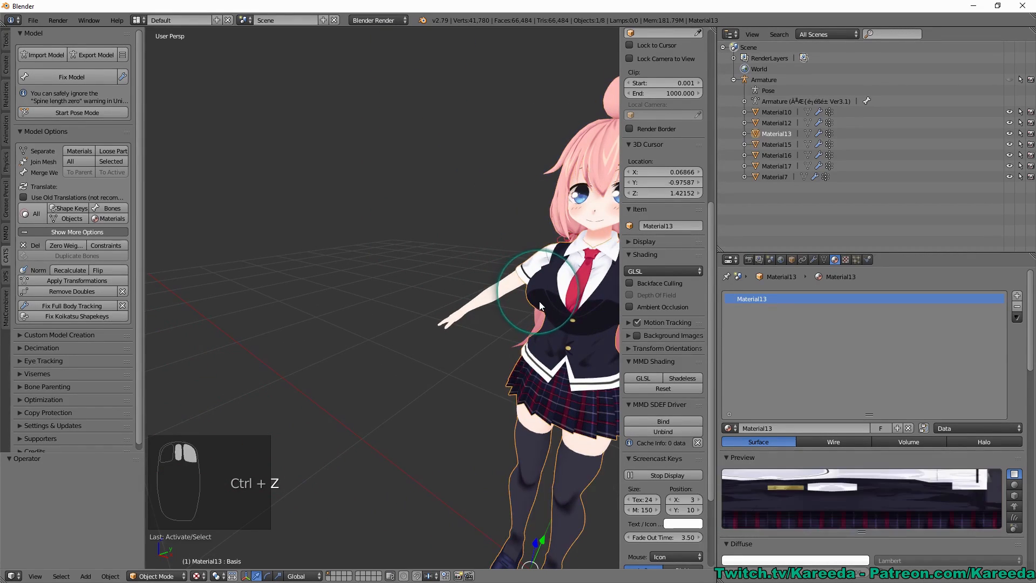
key(g)
right_click(477, 295)
Examine the scene's triangle count and look over the whole model from the front.
middle_drag(437, 289, 450, 218)
scroll(462, 280, down, 3)
scroll(476, 206, up, 2)
scroll(476, 206, up, 1)
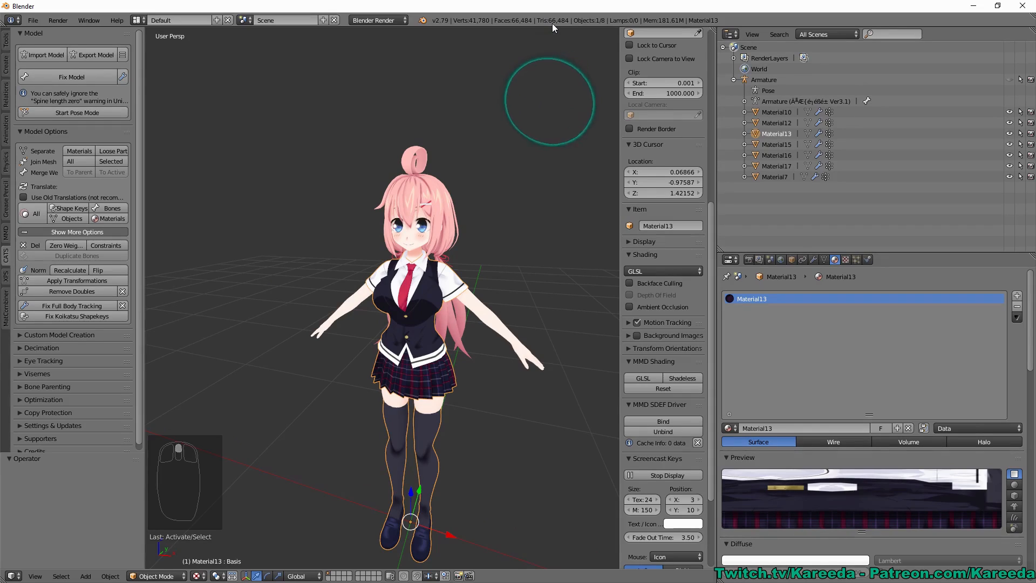
middle_drag(465, 163, 461, 164)
scroll(458, 187, up, 2)
scroll(464, 206, up, 1)
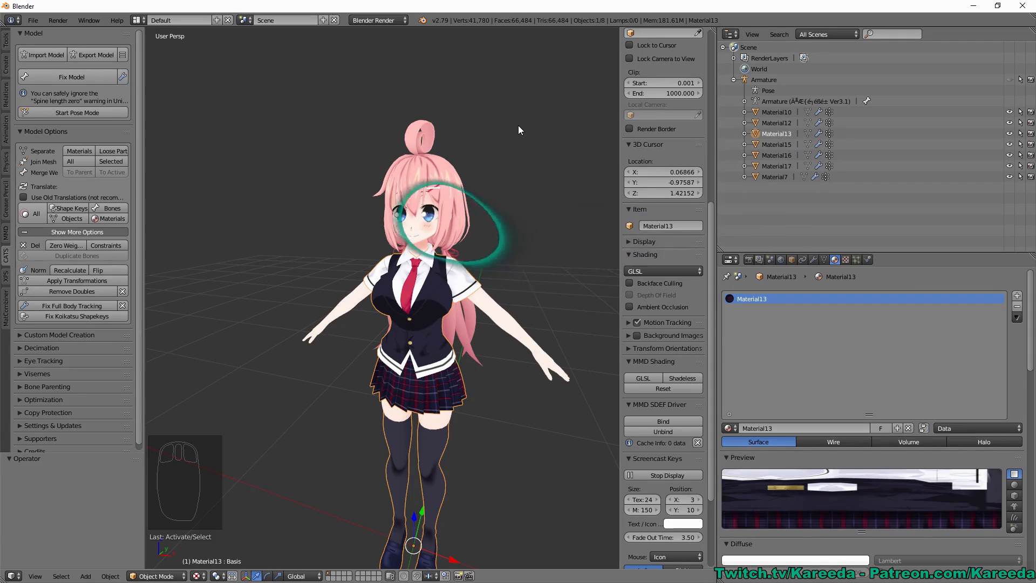
middle_drag(491, 156, 434, 164)
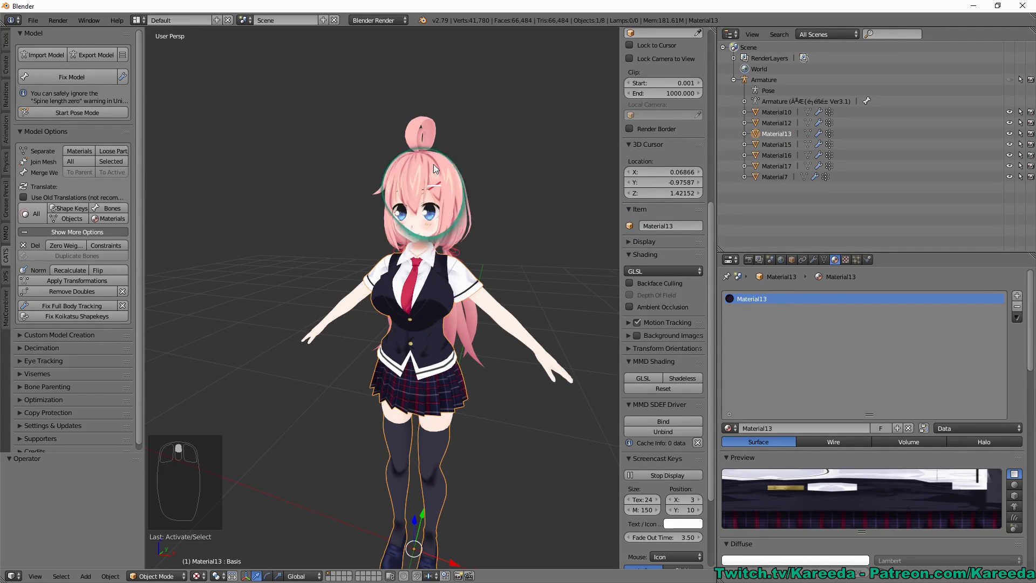
Add a Decimate modifier to the hair object Material15.
right_click(433, 164)
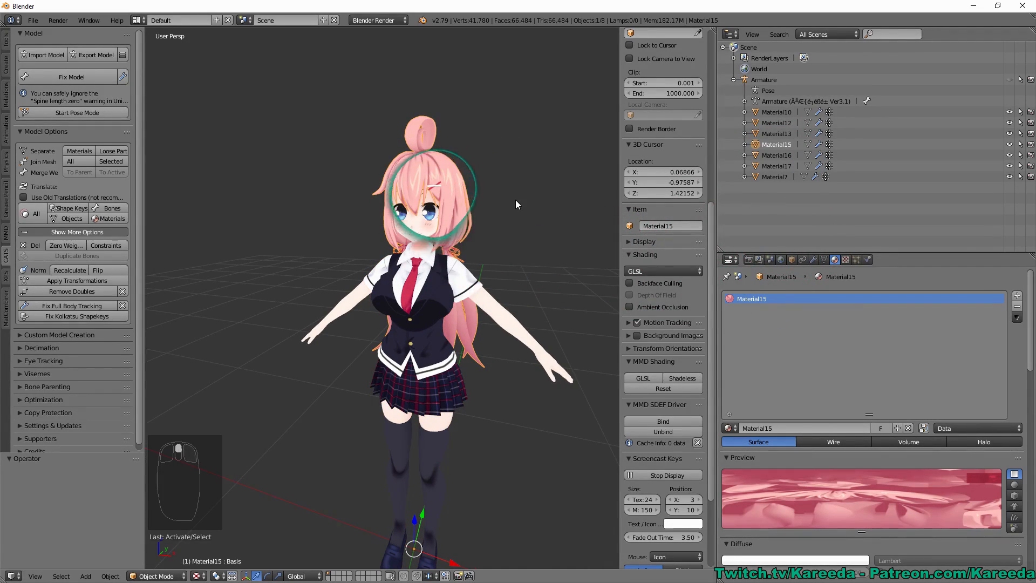
click(813, 260)
click(815, 294)
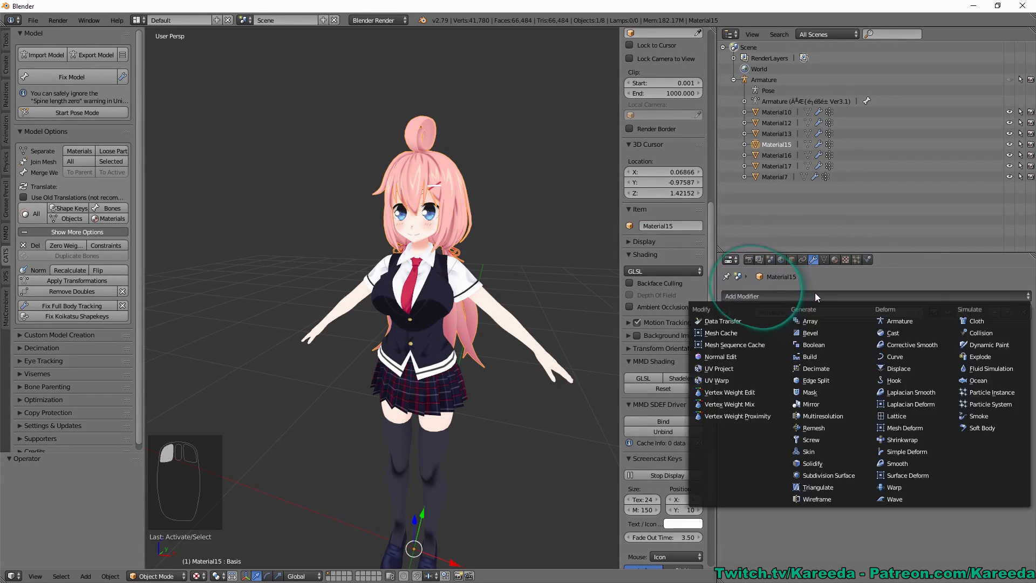
click(816, 368)
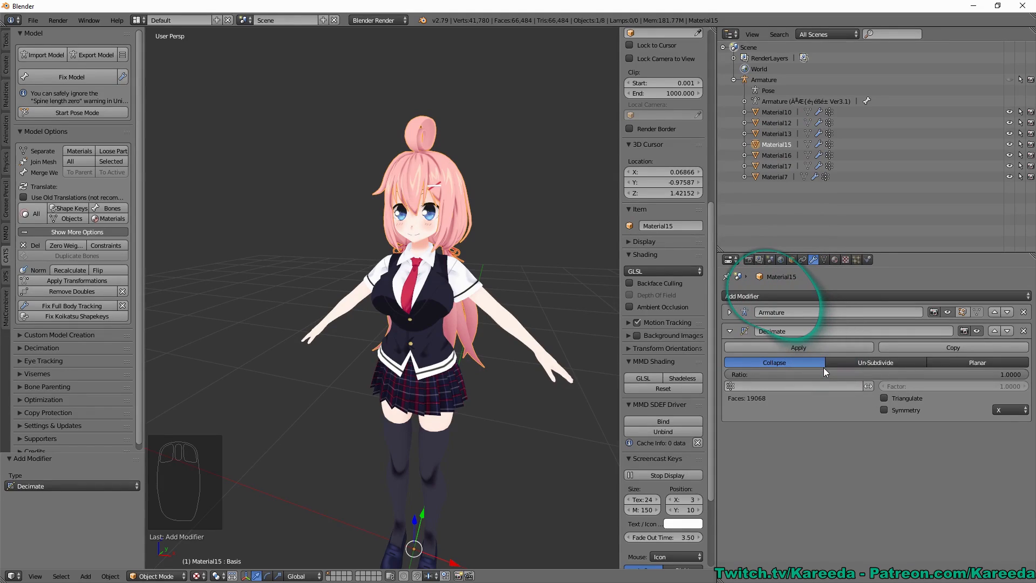
Move the hair's Decimate modifier above its Armature modifier and set the collapse ratio to about 0.955.
click(995, 331)
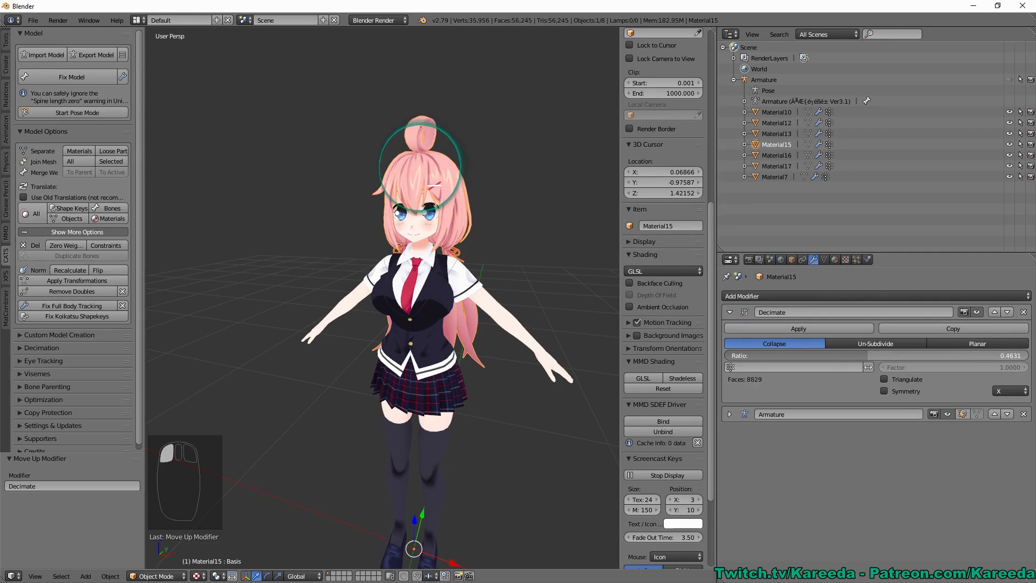
mouse_move(978, 355)
mouse_down()
mouse_move(821, 355)
mouse_move(858, 355)
mouse_up()
middle_drag(464, 205, 491, 141)
key(Tab)
key(Tab)
middle_drag(446, 196, 459, 205)
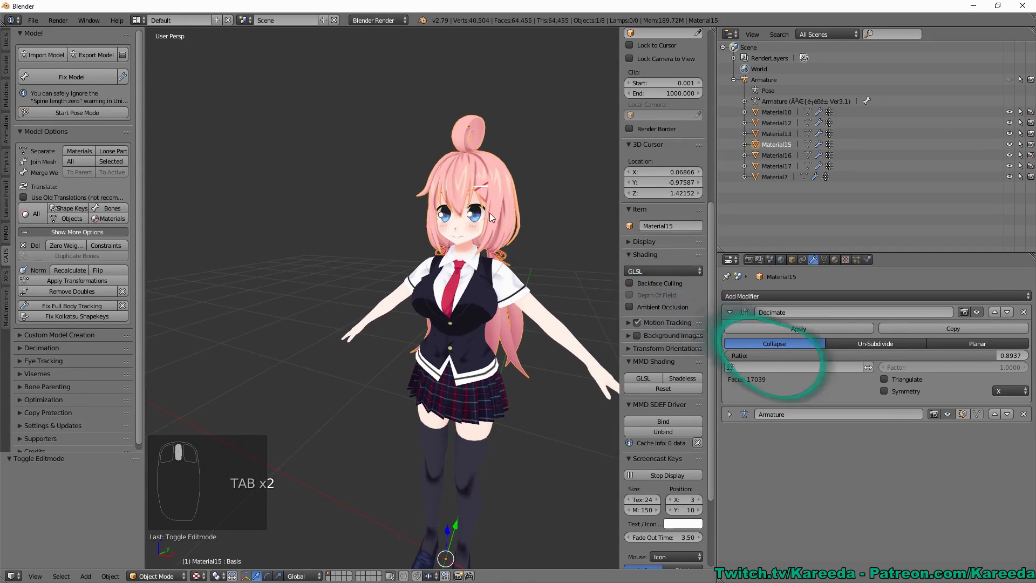
drag(1004, 354, 1020, 355)
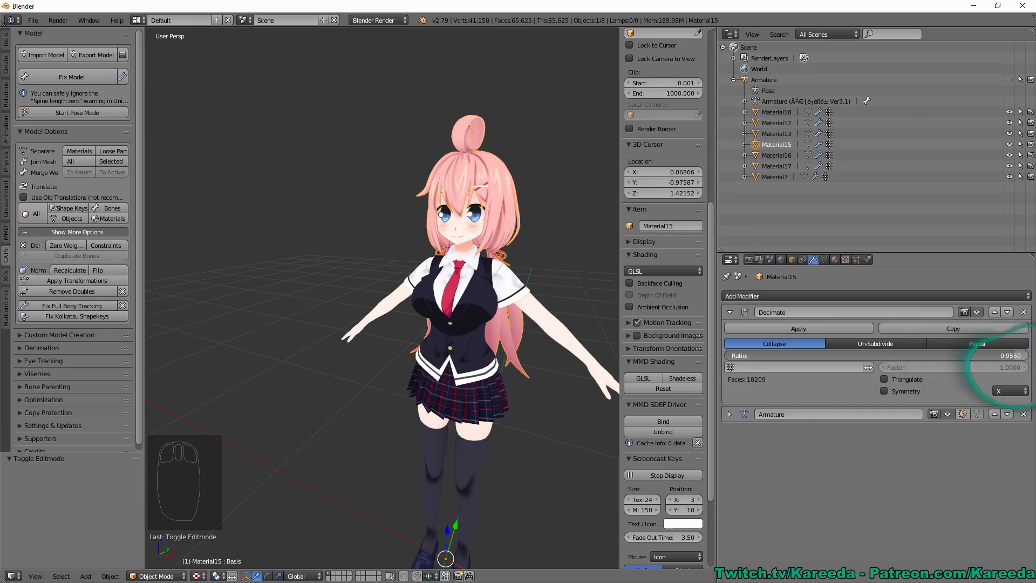
Join all the separated meshes into a single object and expand Body in the outliner.
click(96, 113)
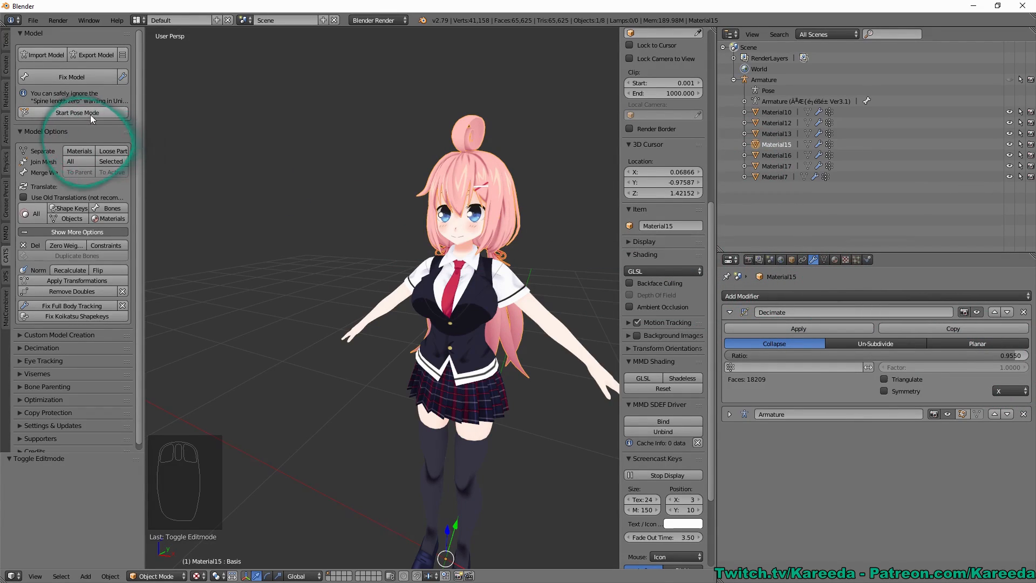
click(75, 162)
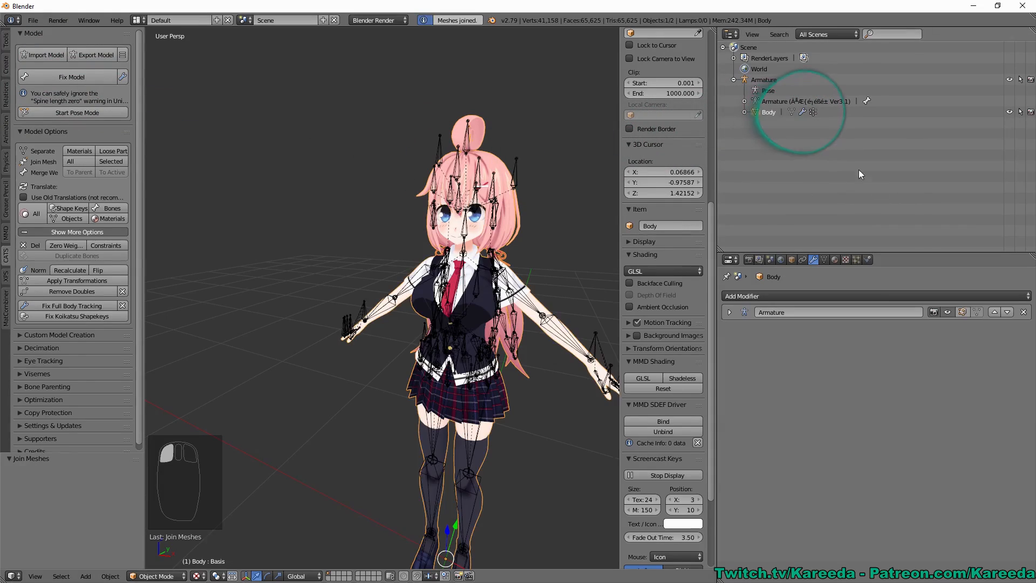
click(744, 112)
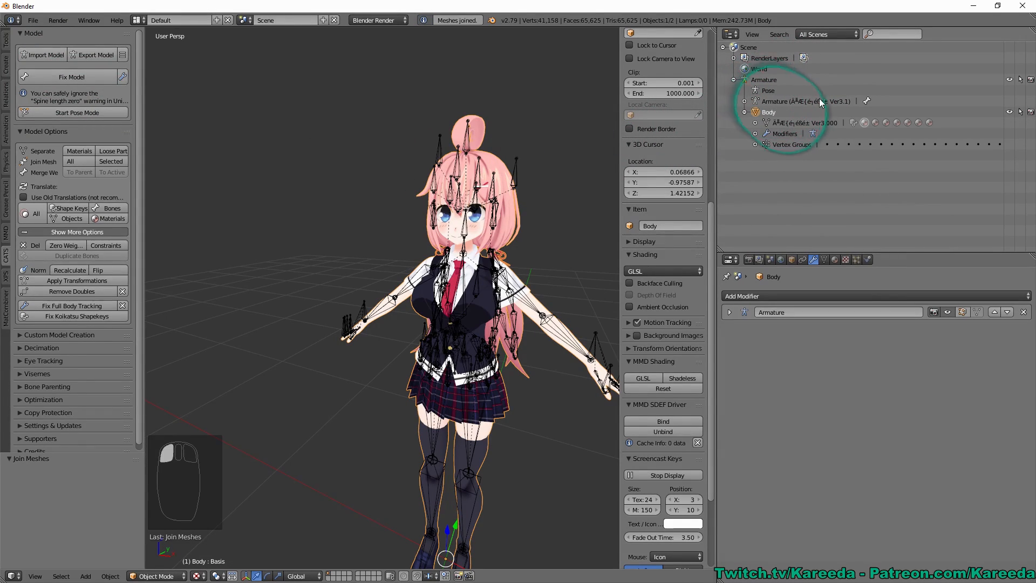
Look over the joined model and its bones from several angles and distances.
middle_drag(351, 210, 348, 212)
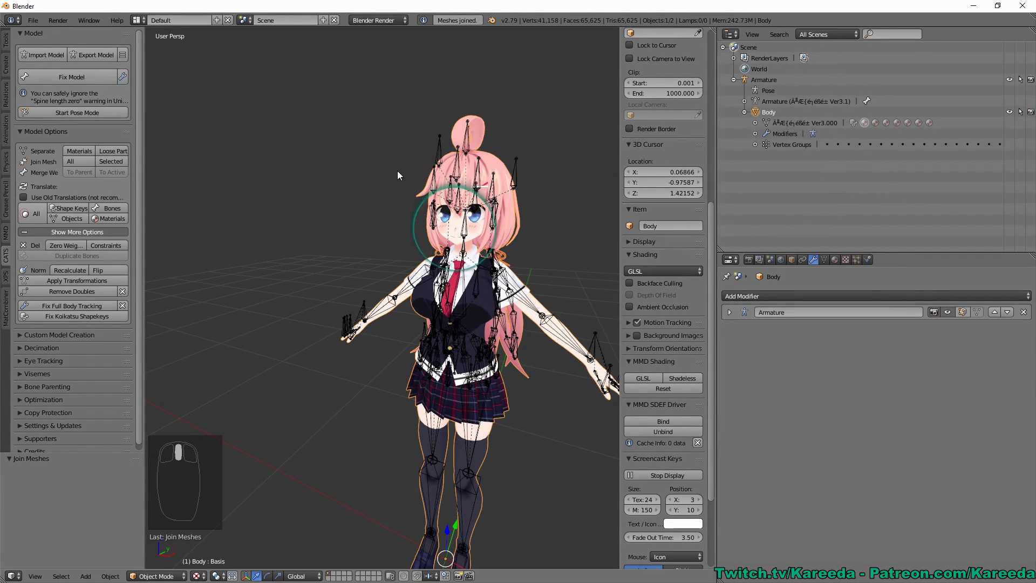
middle_drag(388, 144, 635, 197)
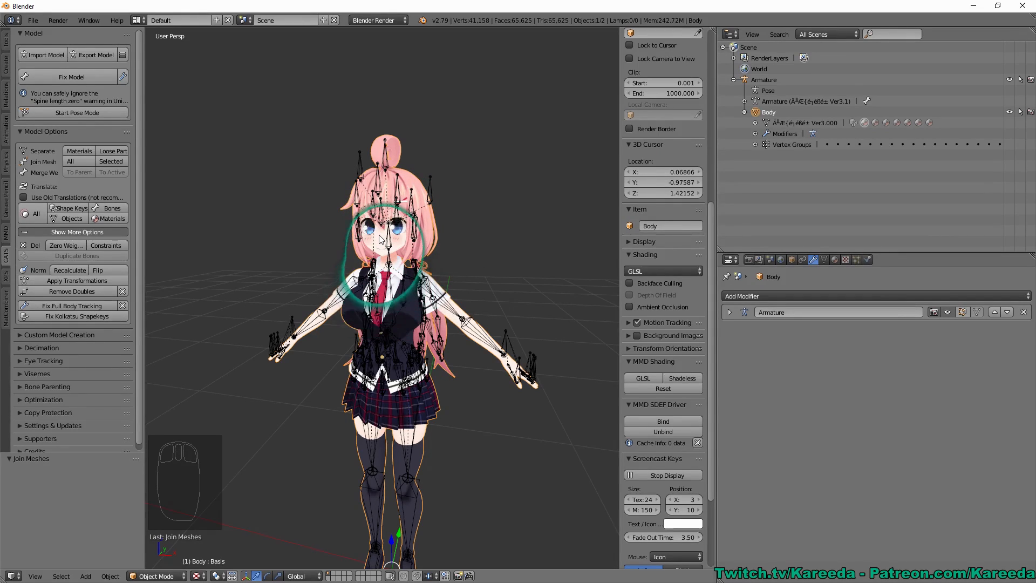
middle_drag(490, 128, 427, 201)
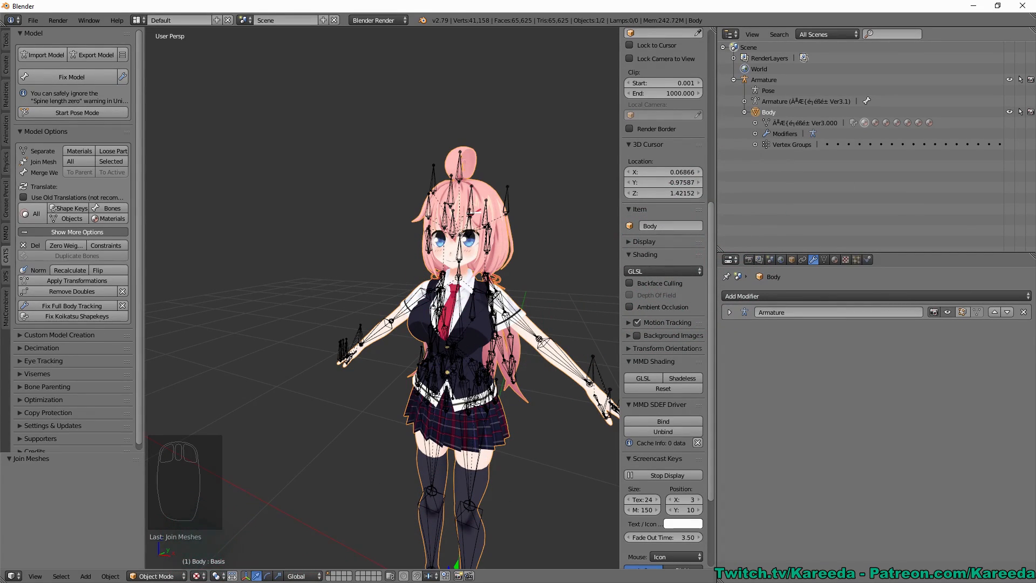
scroll(383, 297, down, 3)
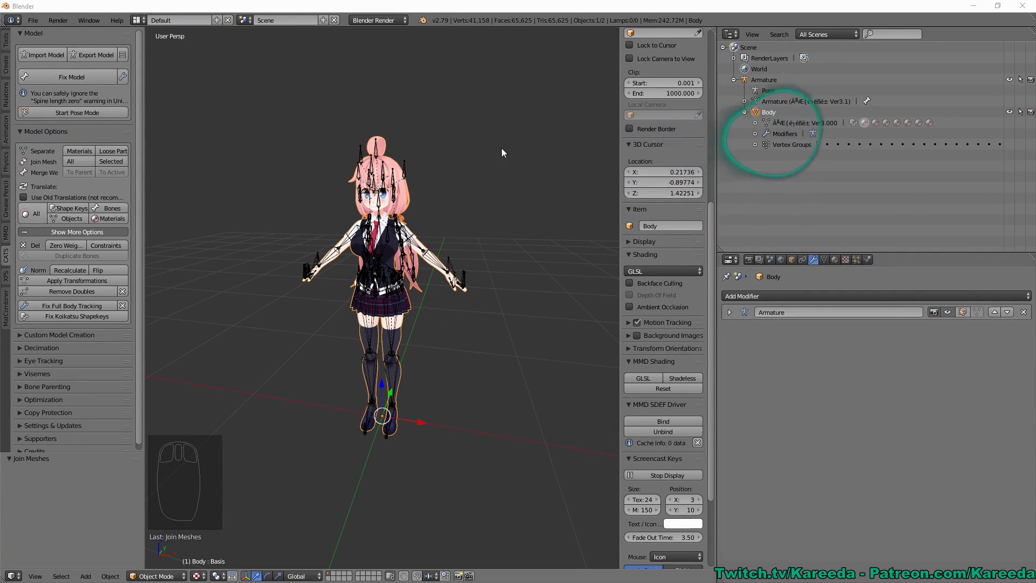
shift+middle_drag(483, 147, 556, 59)
scroll(514, 265, up, 3)
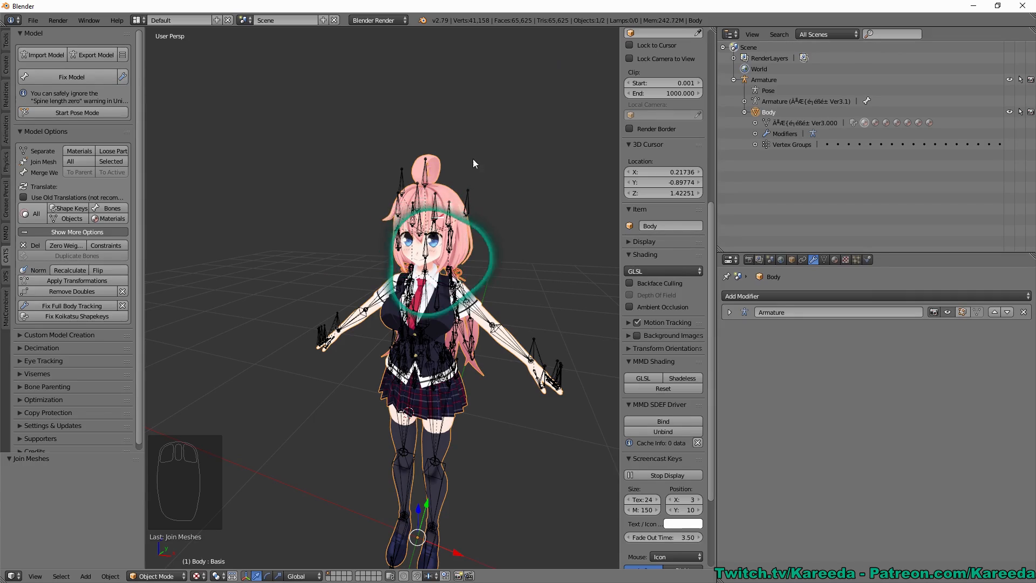
scroll(455, 129, up, 2)
middle_drag(496, 135, 483, 320)
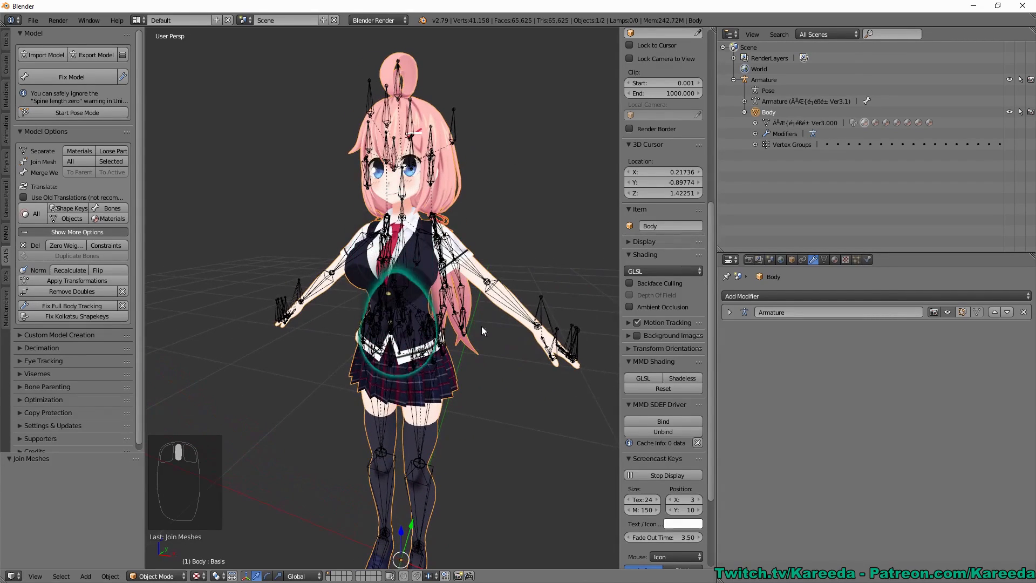
middle_drag(300, 138, 348, 184)
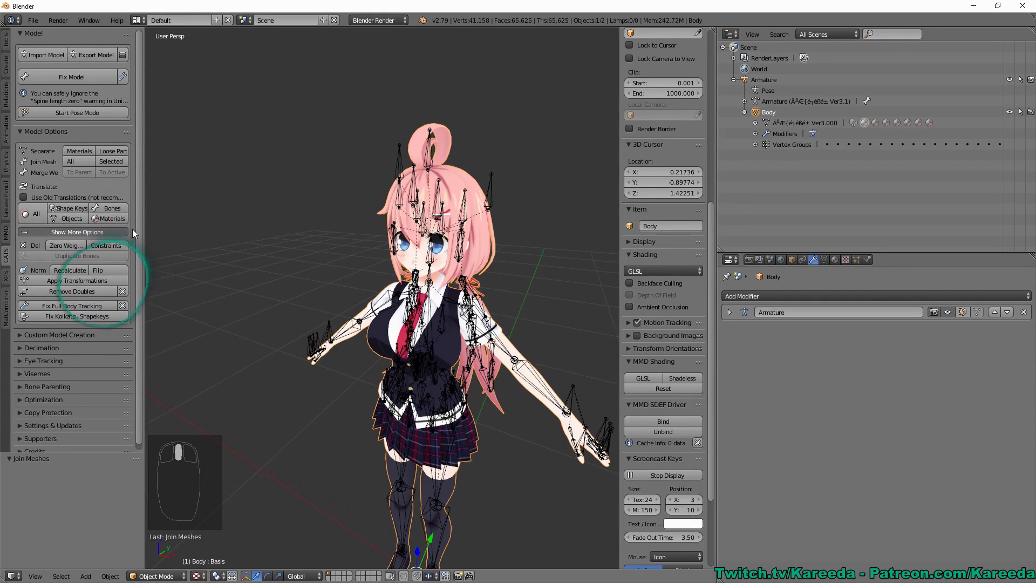
Set the left blink shape key to Blink in the Cats eye tracking settings and create the eye tracking.
scroll(84, 304, down, 1)
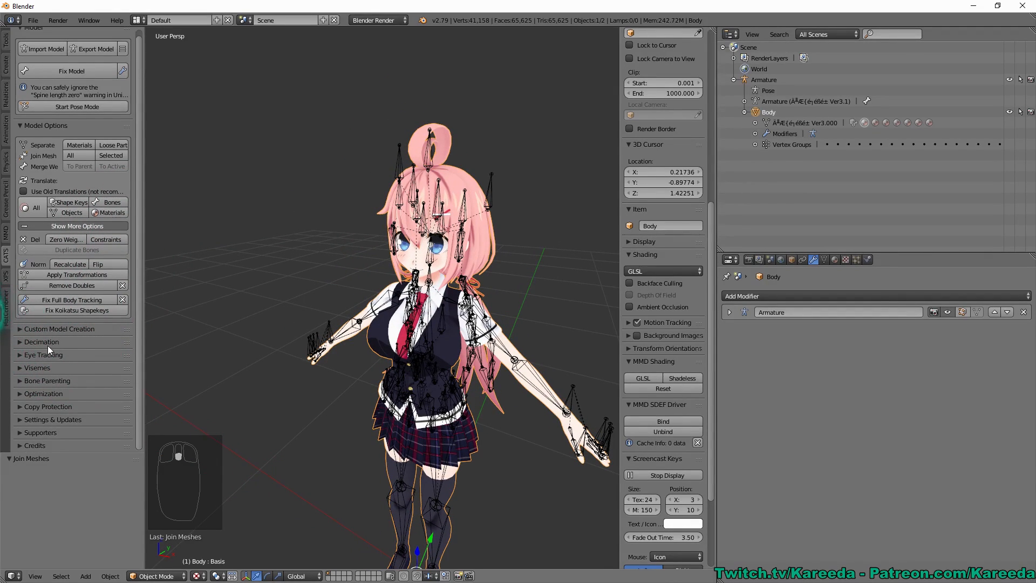
click(26, 354)
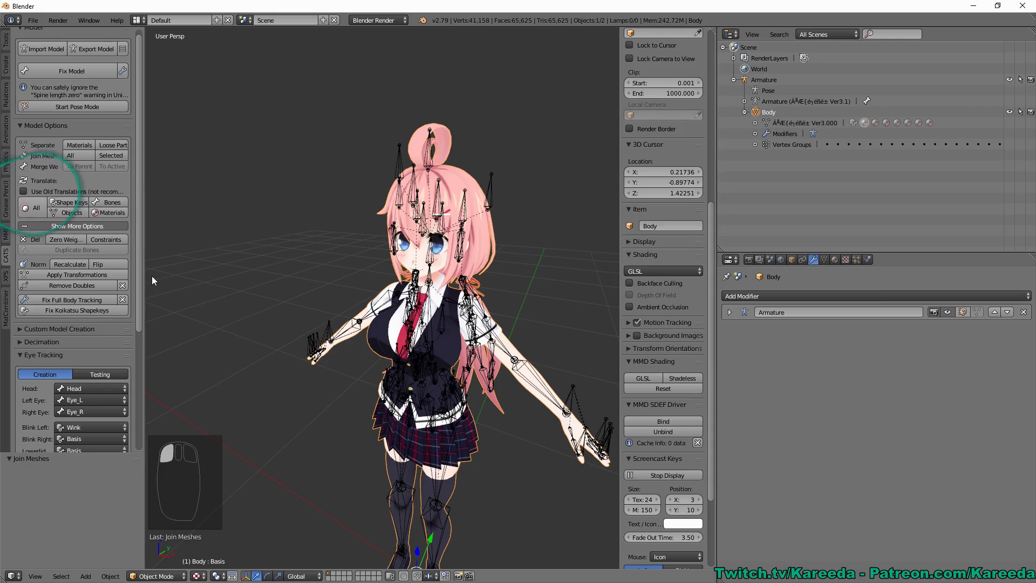
drag(141, 274, 140, 334)
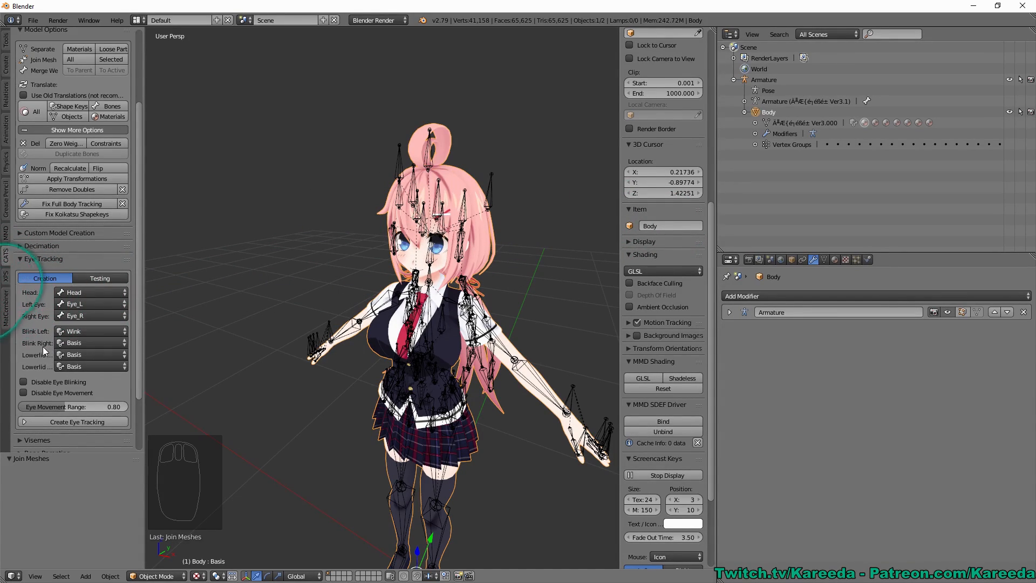
click(113, 335)
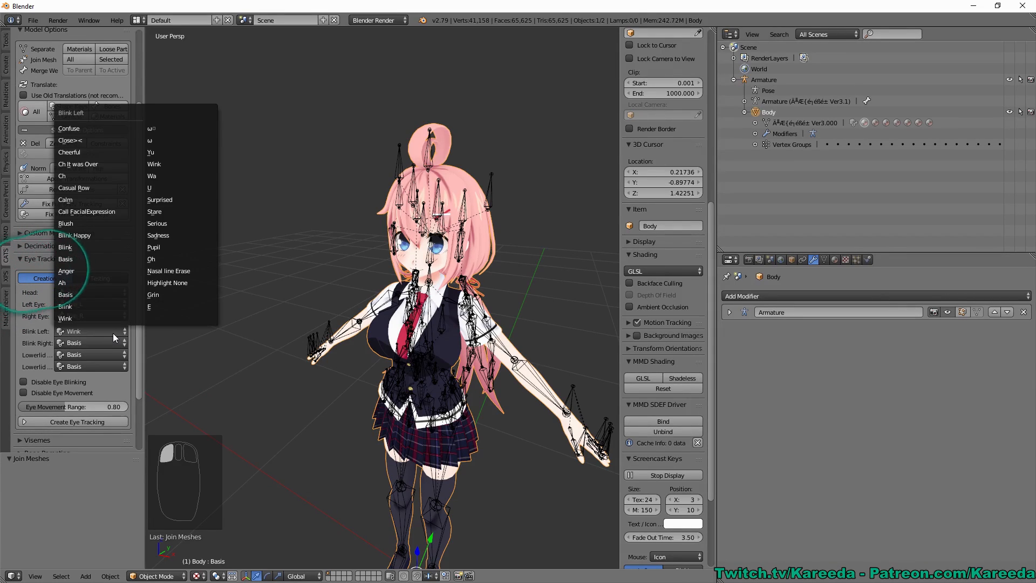
click(108, 339)
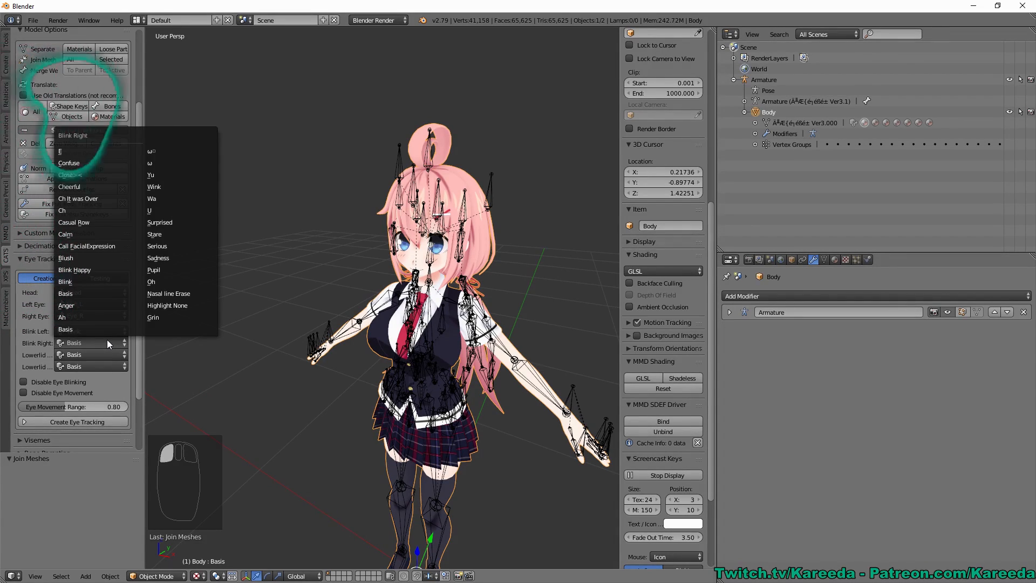
click(86, 328)
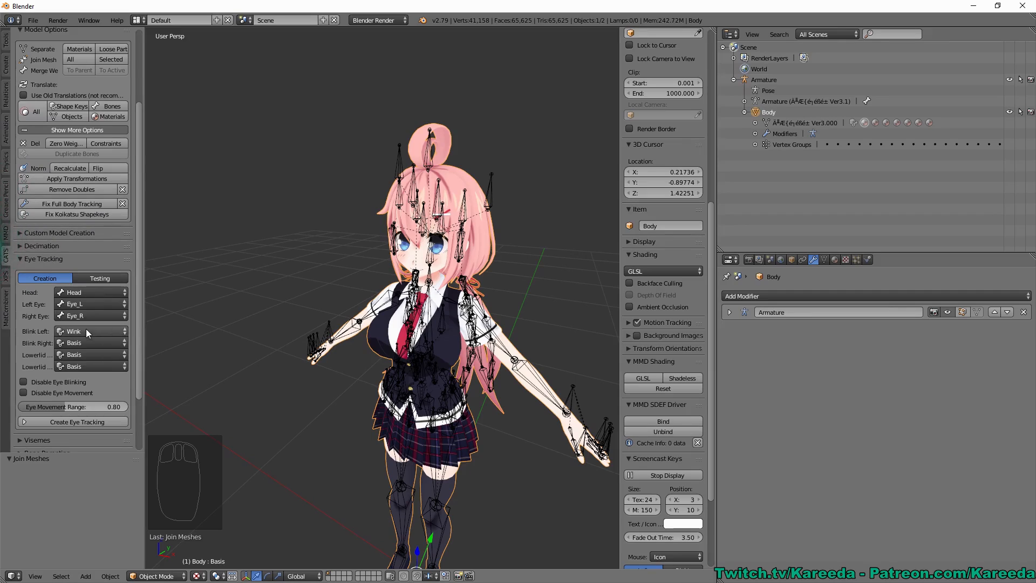
click(108, 332)
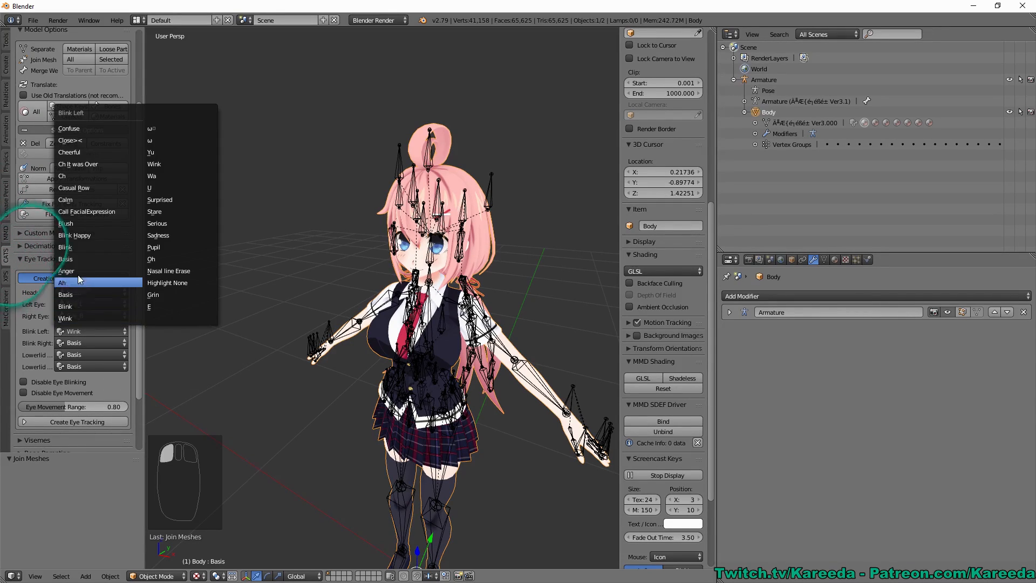
click(73, 307)
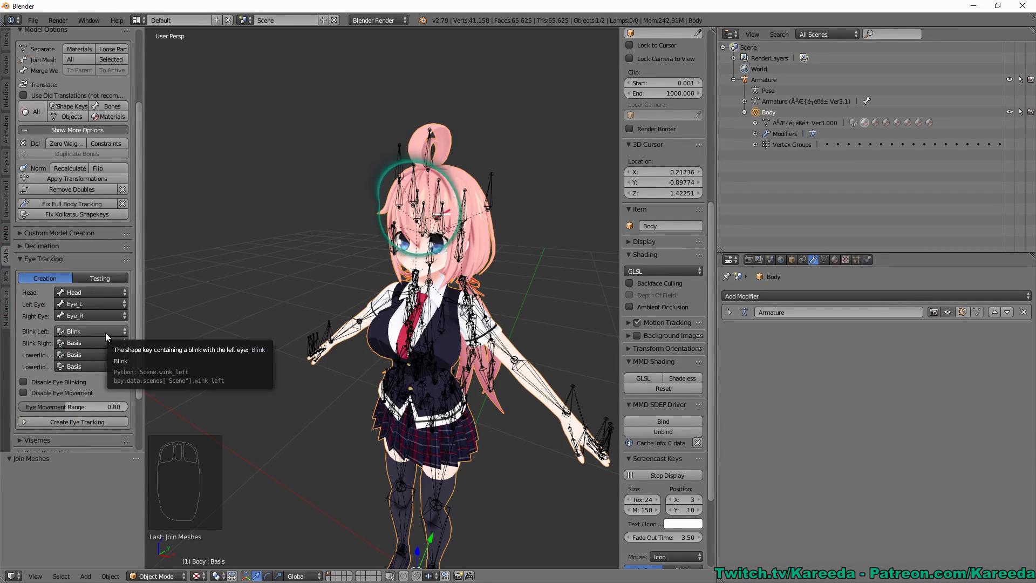
click(79, 343)
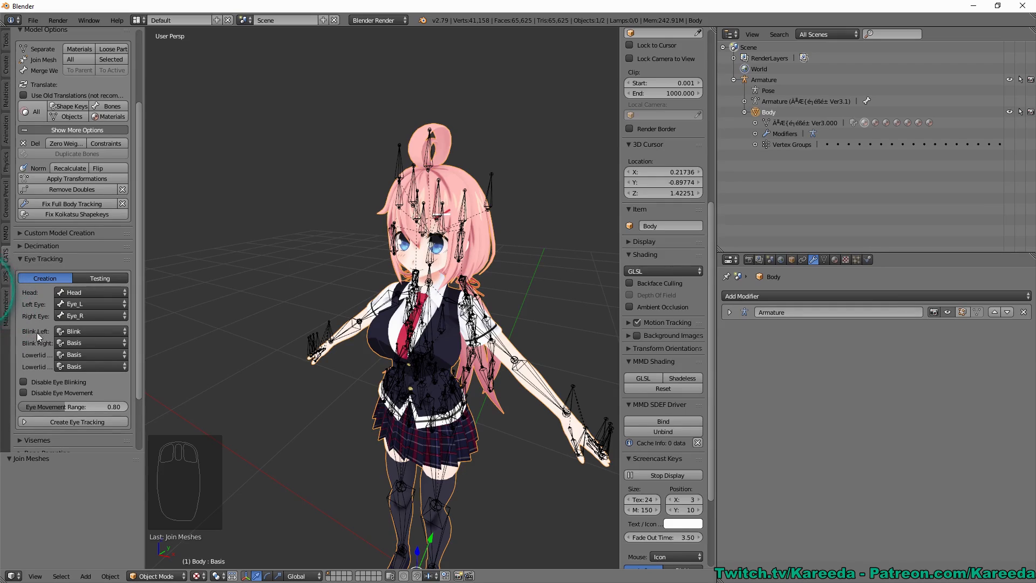
click(85, 424)
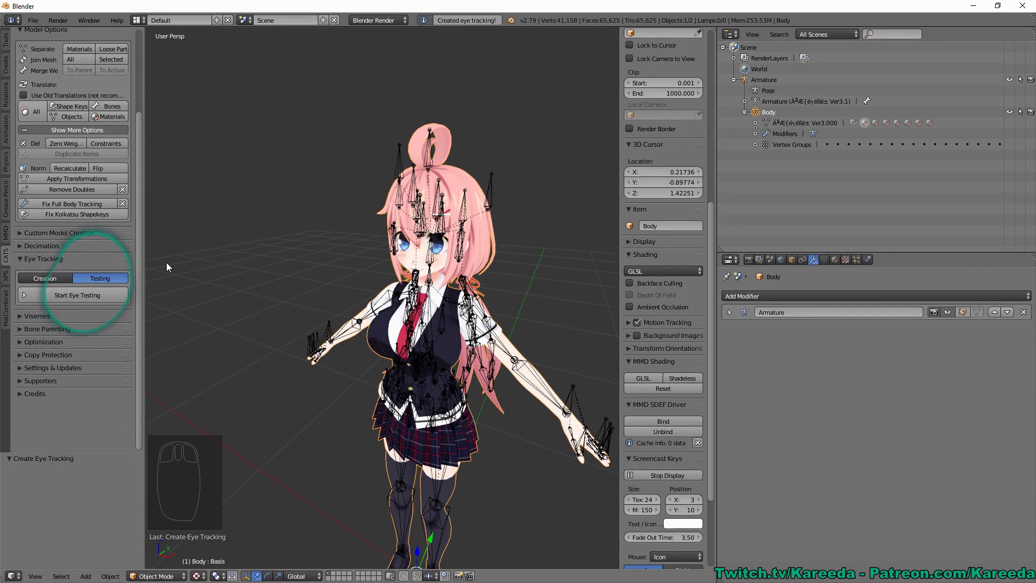
Save the project as eXAMPLE.blend in the ExampleMMD\PMD folder.
scroll(315, 265, up, 5)
scroll(318, 253, down, 3)
scroll(324, 245, up, 2)
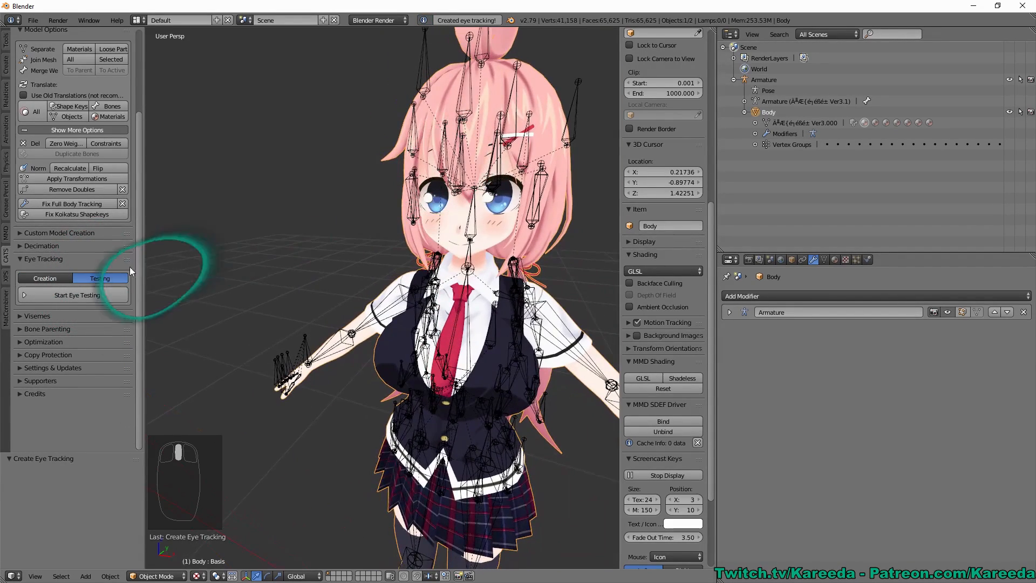
scroll(380, 112, up, 1)
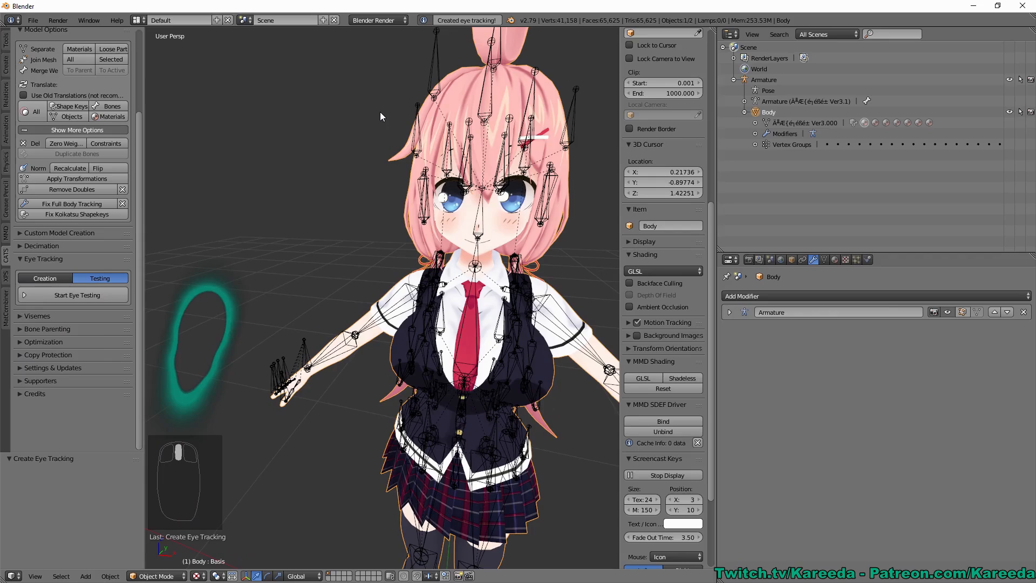
key(ctrl+s)
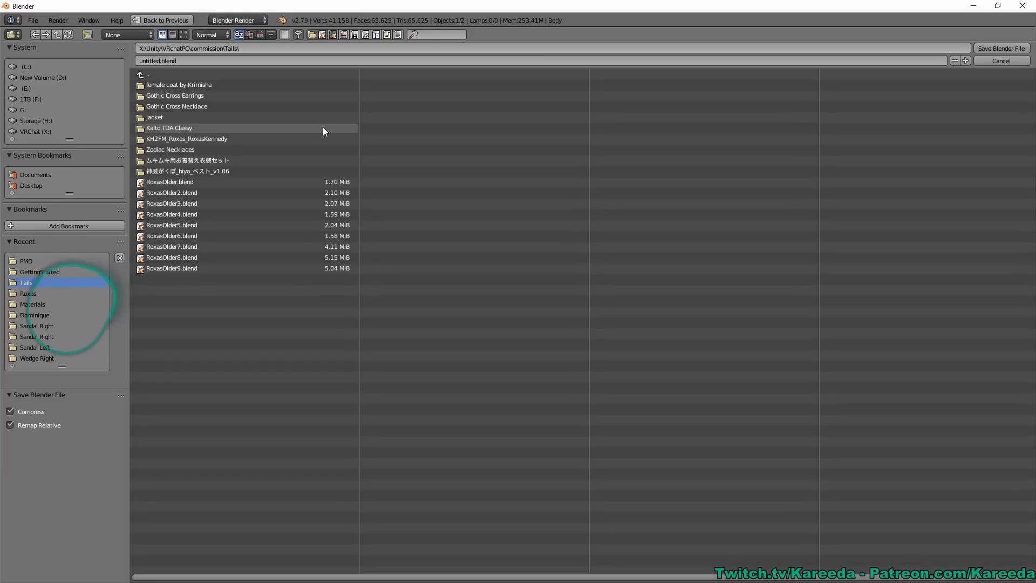
click(52, 258)
click(176, 61)
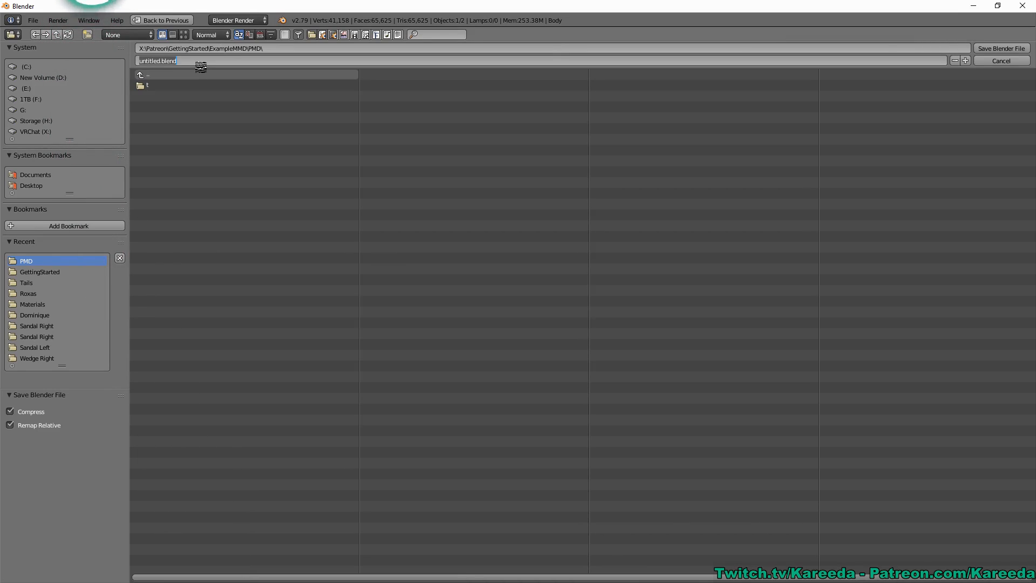
text(eXAMPLE)
key(Return)
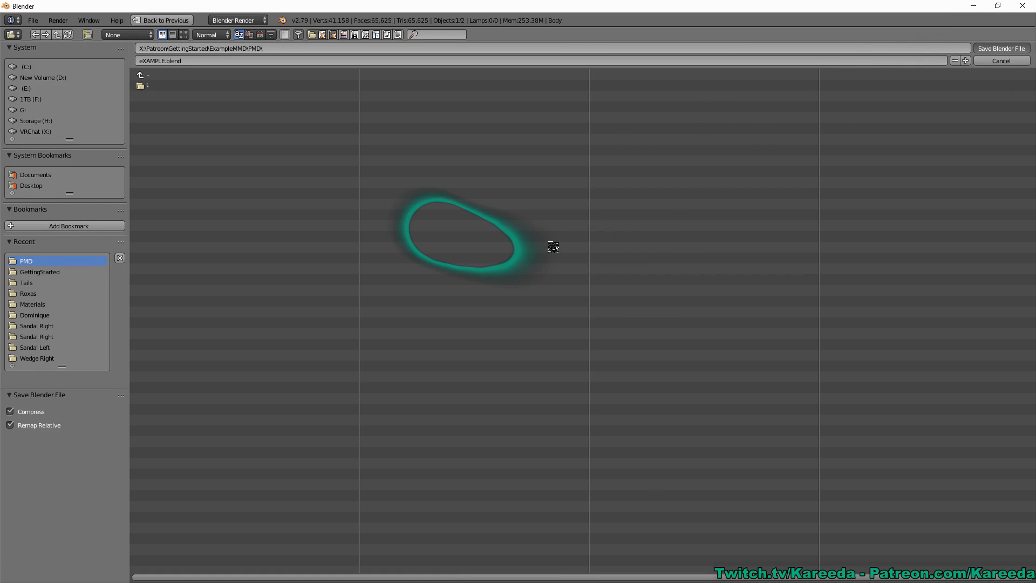
key(Return)
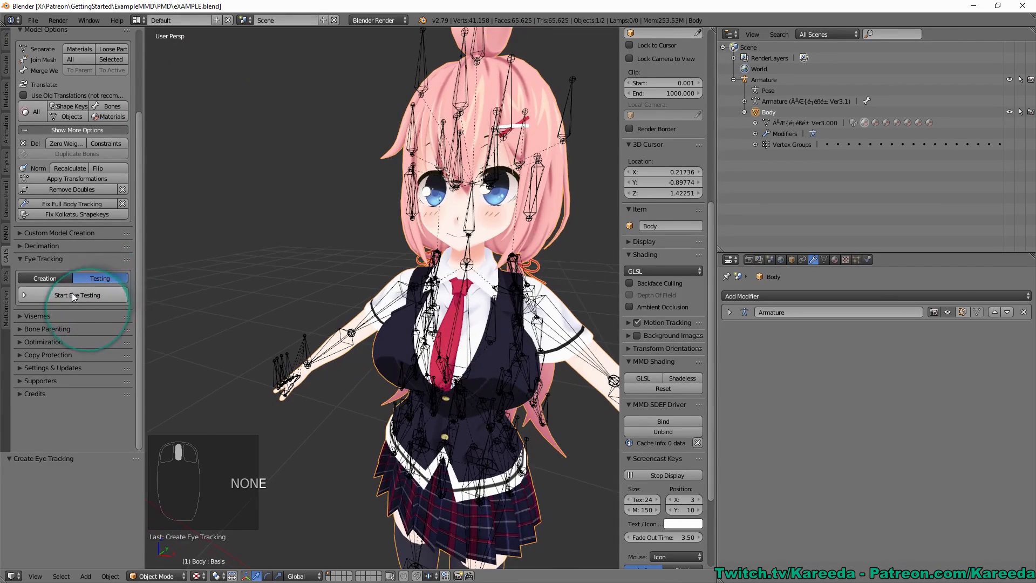
Test the eye tracking's eye rotation and blink, reset the rotation and shapes, and end the test.
click(68, 295)
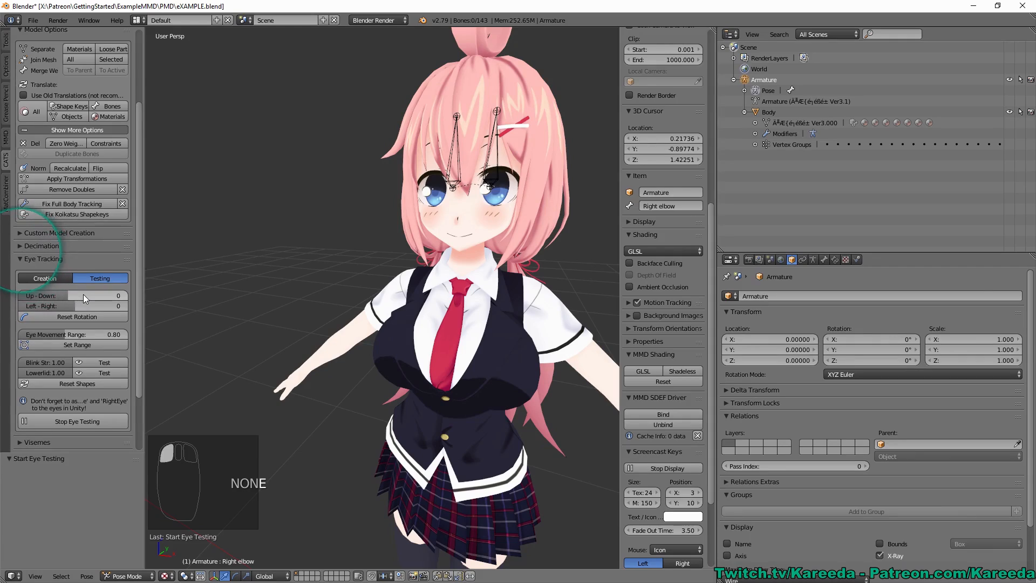
mouse_move(80, 295)
mouse_down()
mouse_move(62, 306)
mouse_move(51, 295)
mouse_move(69, 311)
mouse_up()
click(49, 318)
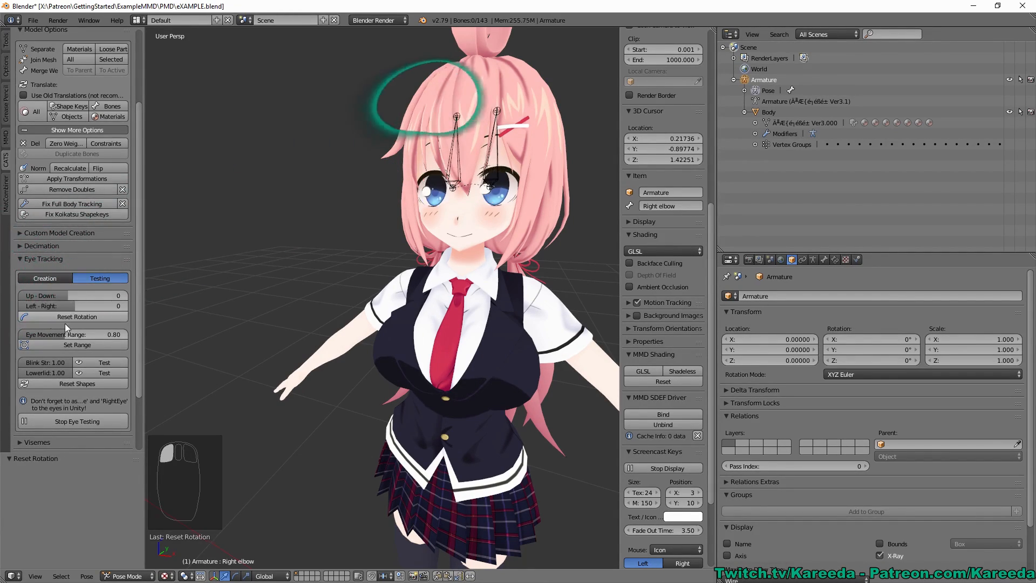
click(98, 362)
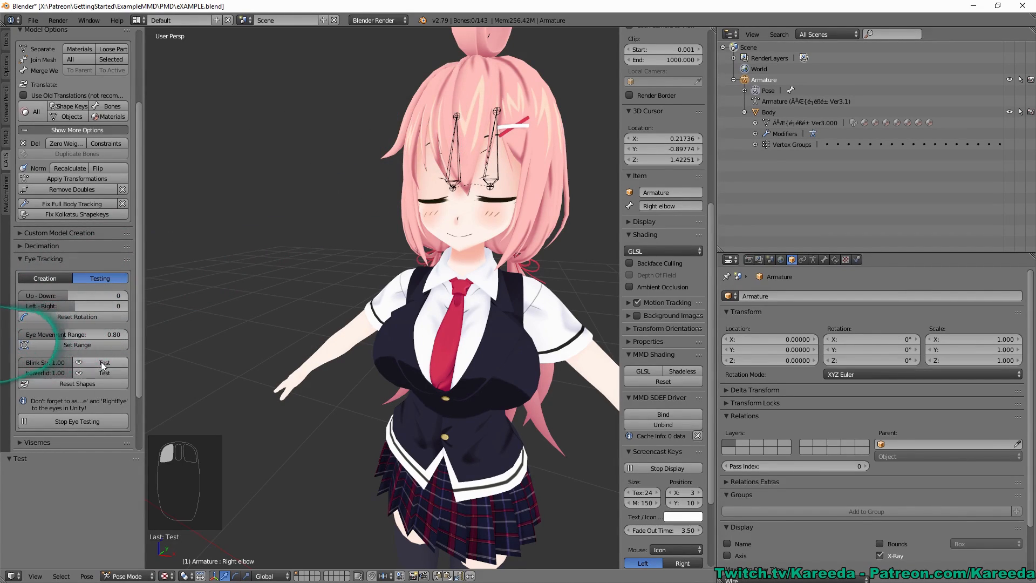
click(92, 383)
scroll(380, 270, down, 2)
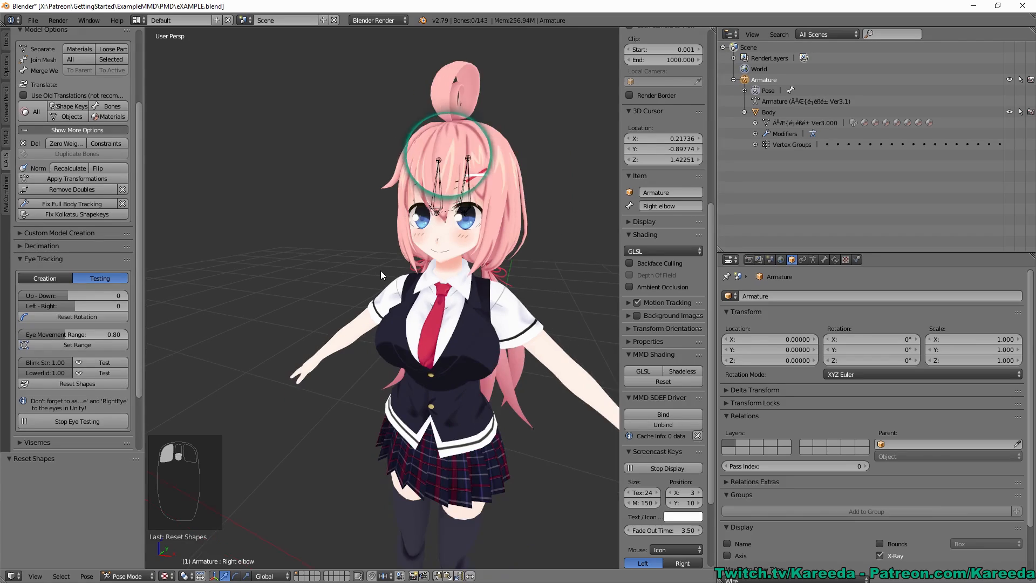
click(72, 421)
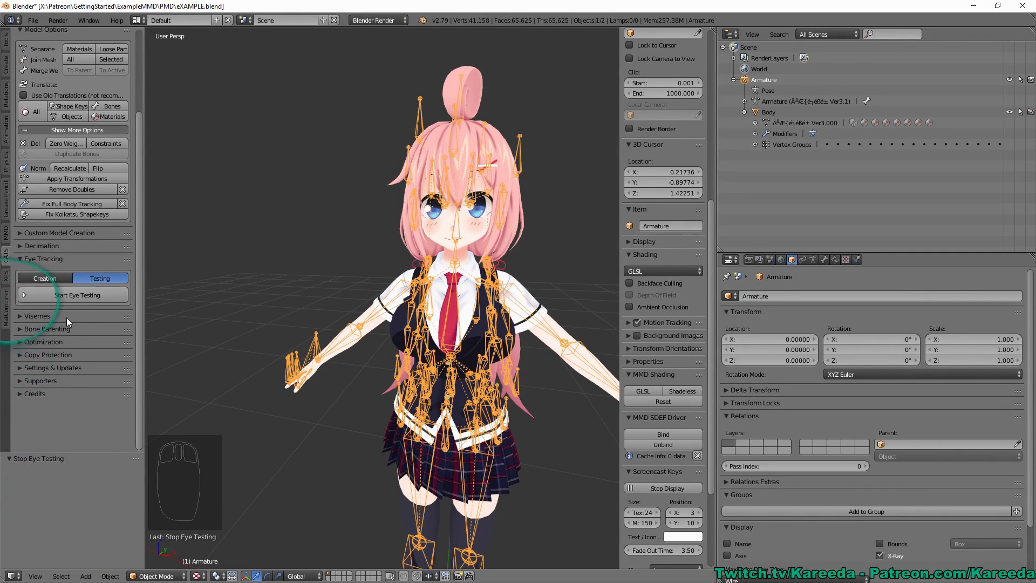
Create the Cats visemes using the Ah, Oh and Ch mouth shapes at a mix intensity of 1.00.
click(67, 317)
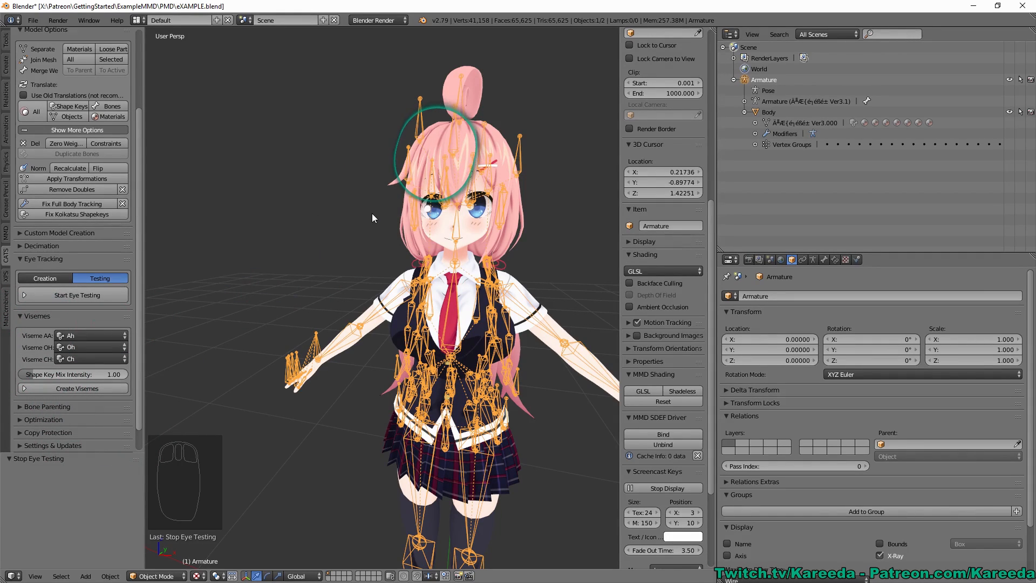
scroll(371, 213, up, 2)
scroll(368, 212, down, 3)
middle_drag(371, 212, 388, 212)
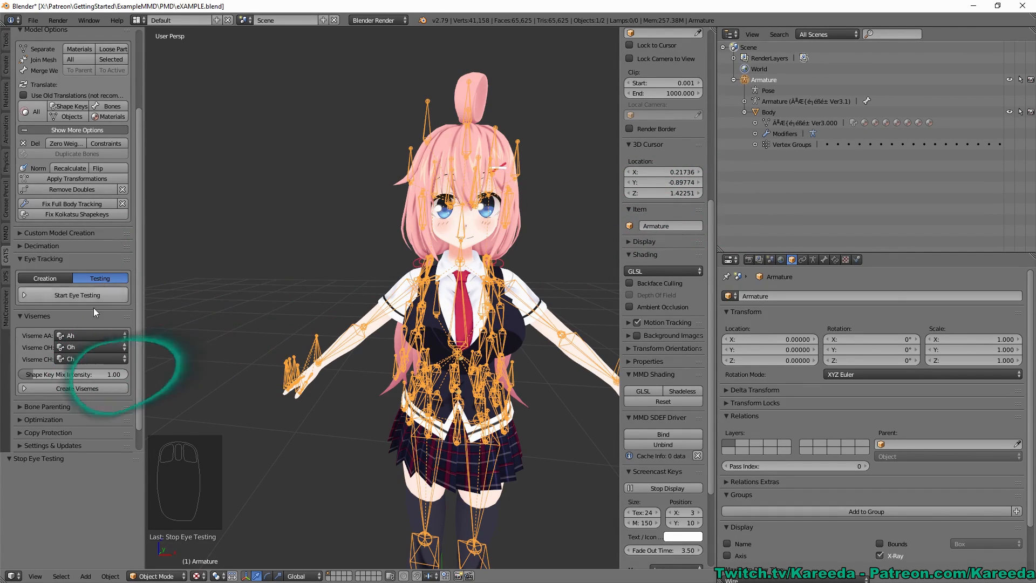
click(80, 388)
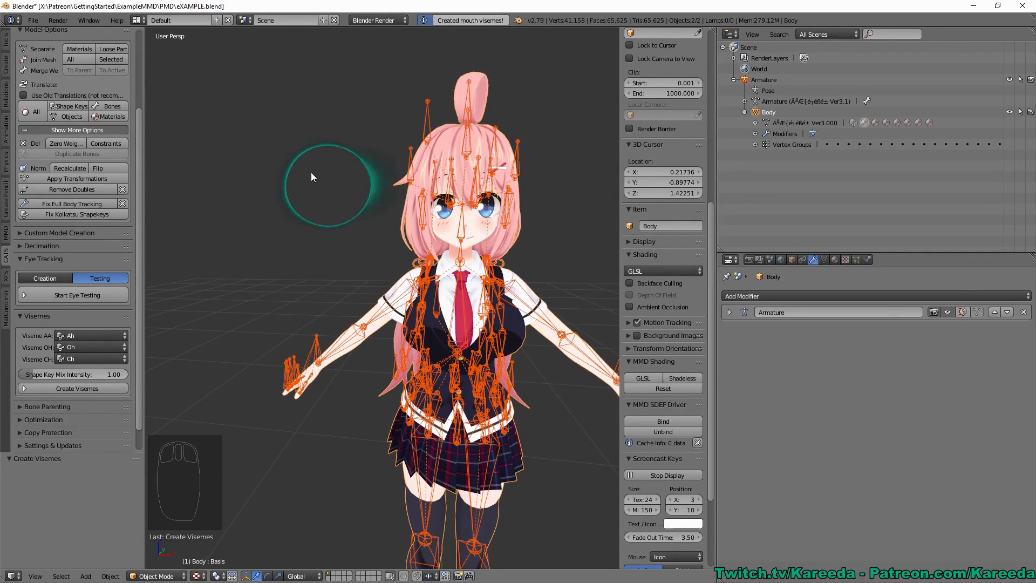
Select the Body mesh and show its shape keys in an enlarged list.
click(768, 111)
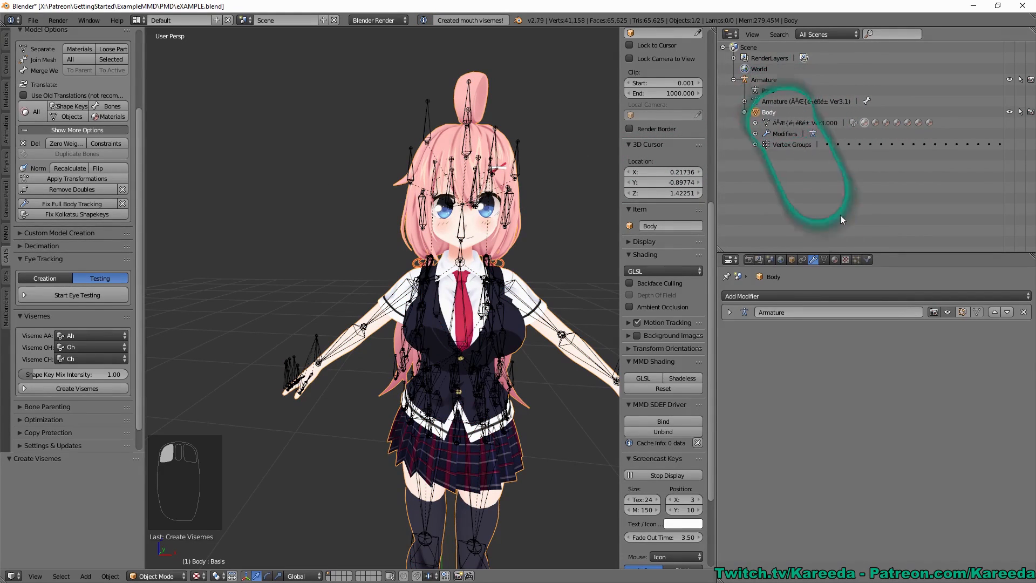
click(824, 260)
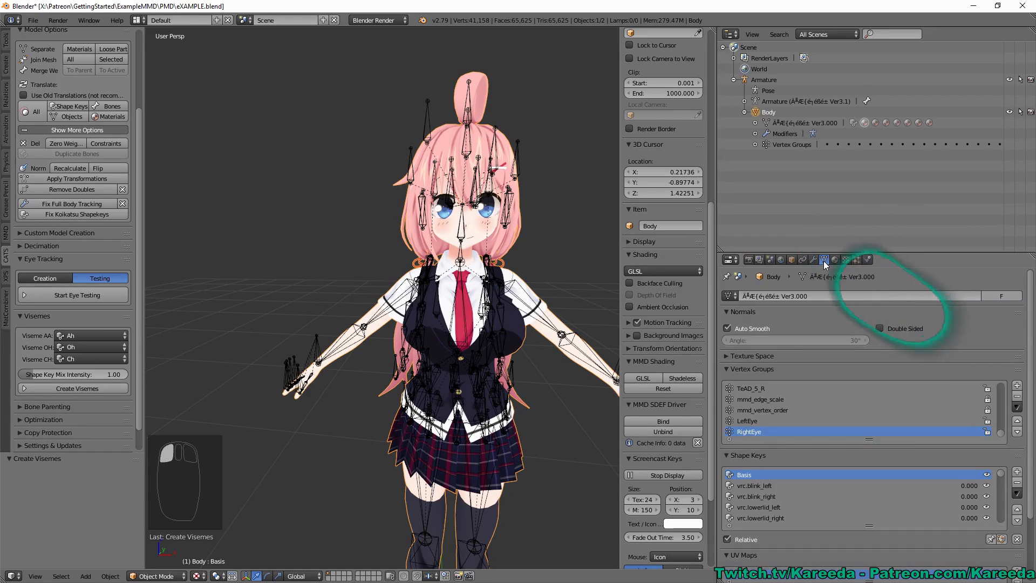
drag(885, 252, 884, 205)
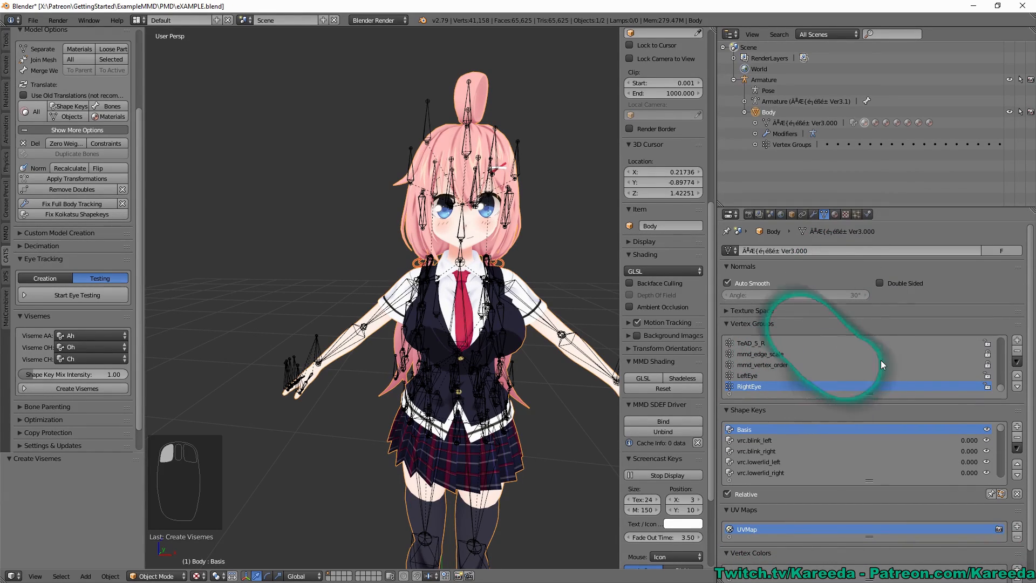
scroll(809, 378, down, 2)
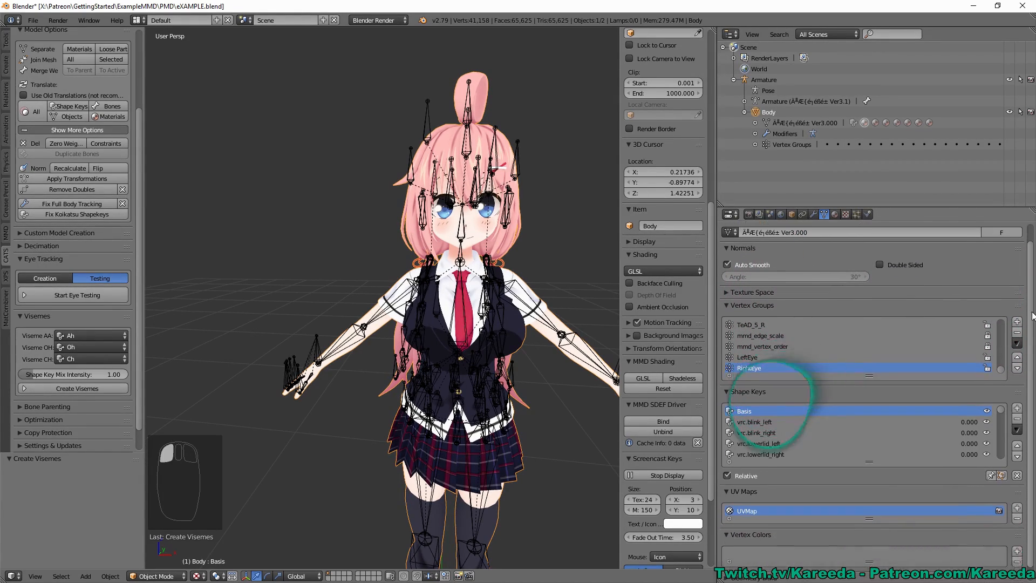
drag(869, 447, 870, 523)
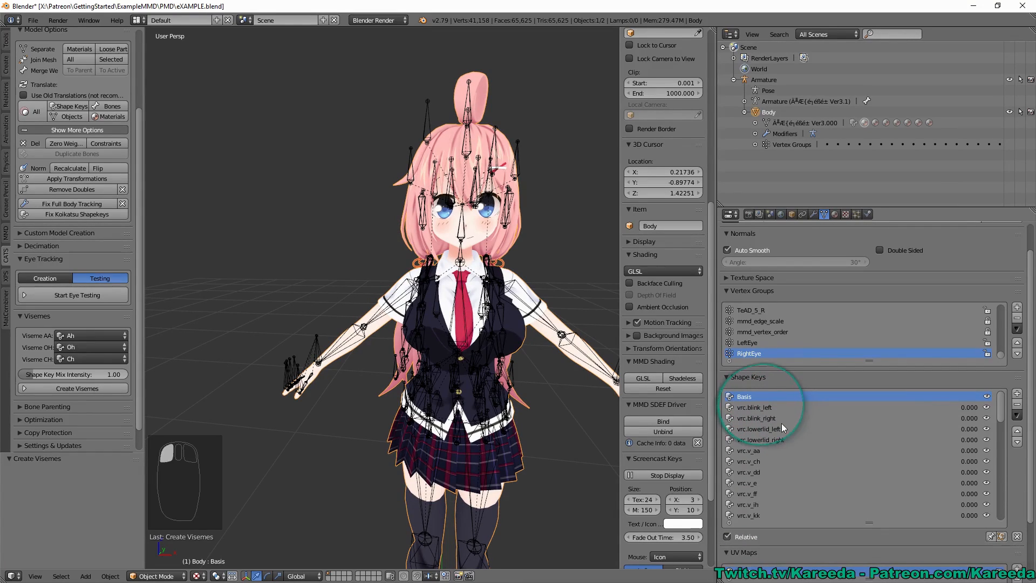
Browse the Body mesh's shape keys from vrc.blink_left through the visemes and facial expressions, and try out a key's value.
click(759, 408)
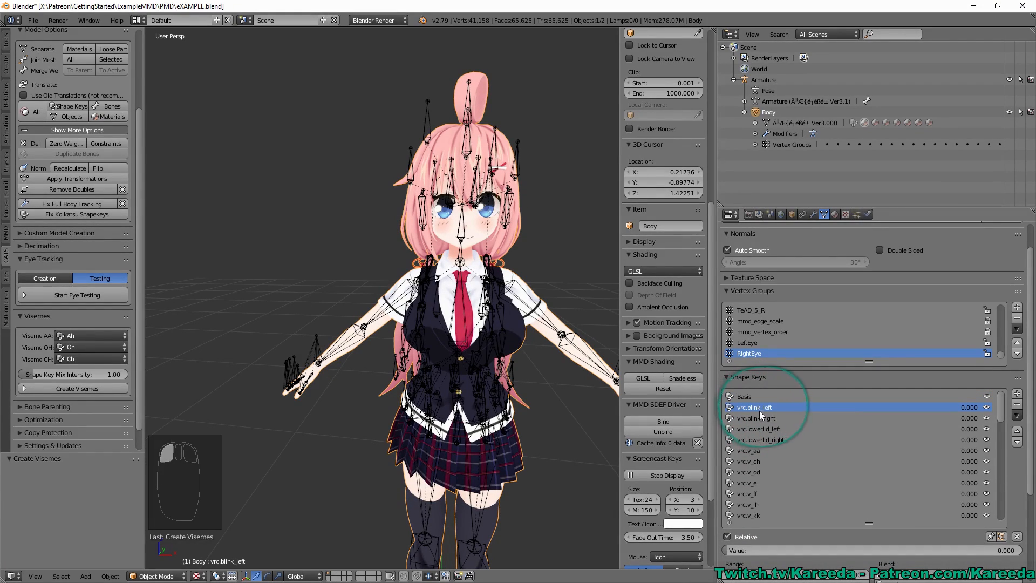
key(Down)
key(Down)
key(Down)
key(Down)
key(Up)
key(Up)
key(Up)
key(Up)
key(Down)
key(Down)
key(Down)
key(Down)
key(Down)
key(Down)
key(Down)
key(Down)
key(Down)
key(Down)
key(Down)
key(Down)
key(Down)
key(Down)
key(Down)
key(Down)
key(Down)
key(Down)
key(Down)
key(Down)
key(Down)
key(Down)
key(Down)
key(Down)
key(Down)
key(Down)
key(Down)
key(Down)
key(Up)
key(Up)
key(Up)
key(Up)
key(Up)
key(Up)
key(Up)
key(Up)
key(Up)
key(Up)
key(Up)
key(Up)
key(Up)
key(Up)
key(Up)
key(Up)
key(Up)
key(Up)
key(Up)
key(Up)
key(Up)
key(Down)
key(Down)
key(Down)
key(Down)
key(Down)
key(Down)
key(Down)
key(Down)
key(Down)
key(Down)
key(Down)
key(Down)
key(Down)
key(Down)
key(Down)
key(Down)
key(Down)
key(Down)
key(Down)
key(Down)
key(Down)
key(Down)
key(Down)
key(Down)
key(Down)
key(Down)
key(Down)
key(Down)
key(Down)
key(Down)
key(Down)
key(Down)
key(Down)
key(Down)
key(Down)
key(Down)
key(Down)
key(Up)
key(Up)
key(Up)
key(Up)
key(Up)
key(Up)
key(Up)
key(Up)
key(Up)
key(Up)
key(Up)
key(Up)
key(Up)
key(Up)
key(Up)
key(Up)
key(Up)
key(Up)
key(Up)
key(Up)
key(Up)
key(Up)
key(Up)
key(Up)
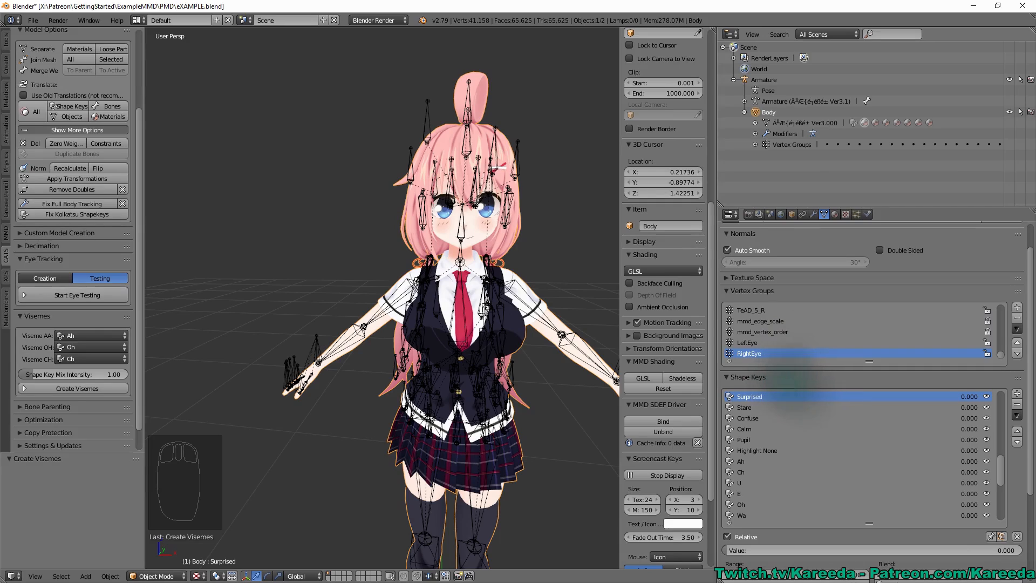
scroll(76, 323, down, 2)
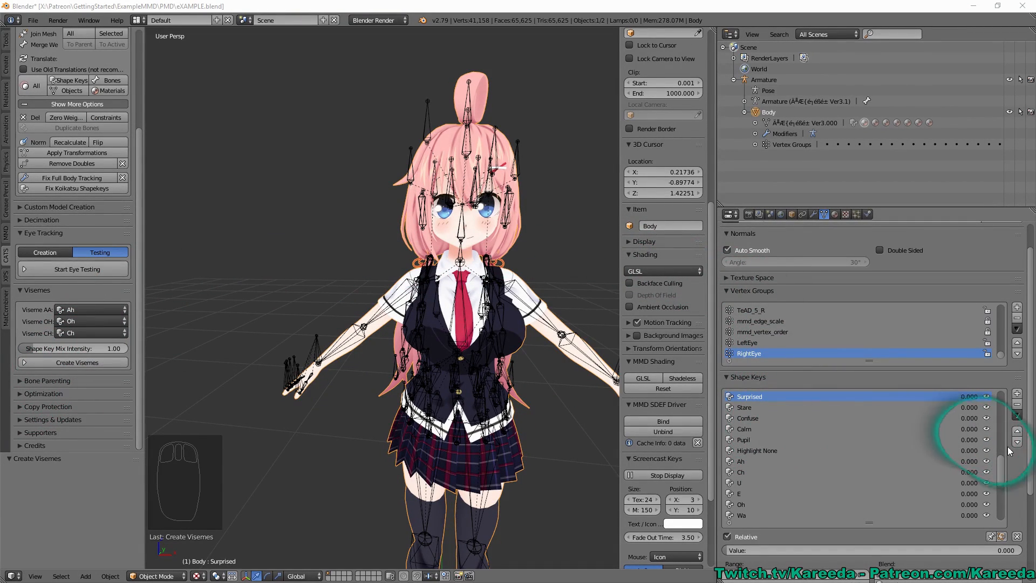
scroll(767, 453, up, 10)
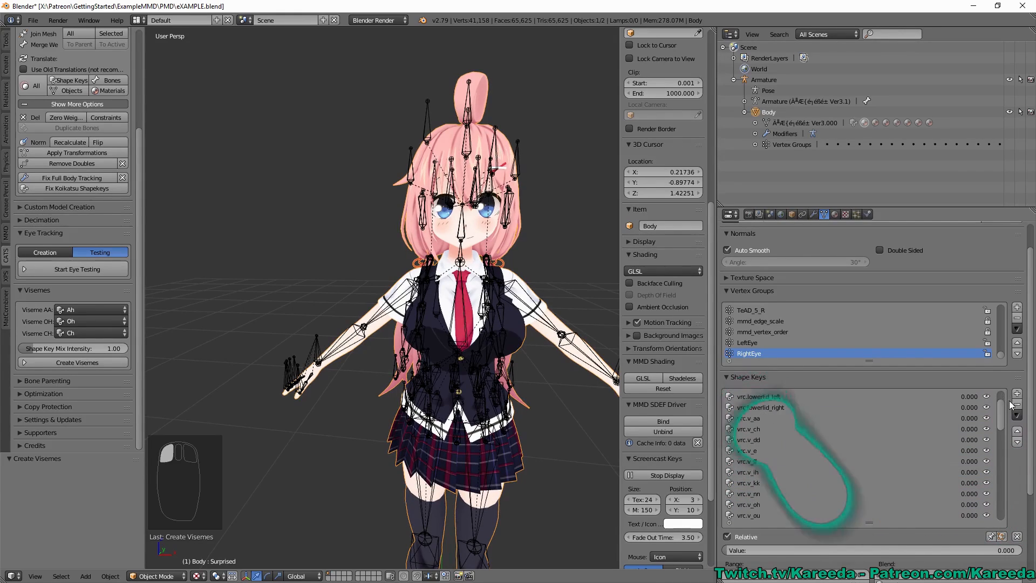
drag(831, 550, 1008, 550)
key(Escape)
middle_drag(258, 209, 48, 334)
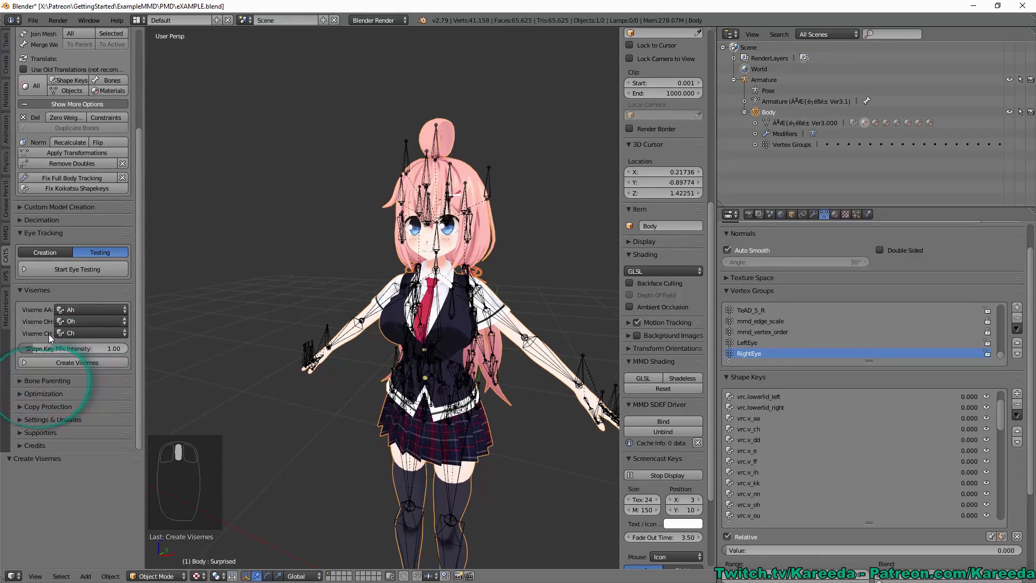
Expand the Cats optimization settings and refresh the root bone list in bone parenting with FrontHair chosen.
click(58, 393)
drag(139, 351, 142, 362)
scroll(142, 362, down, 2)
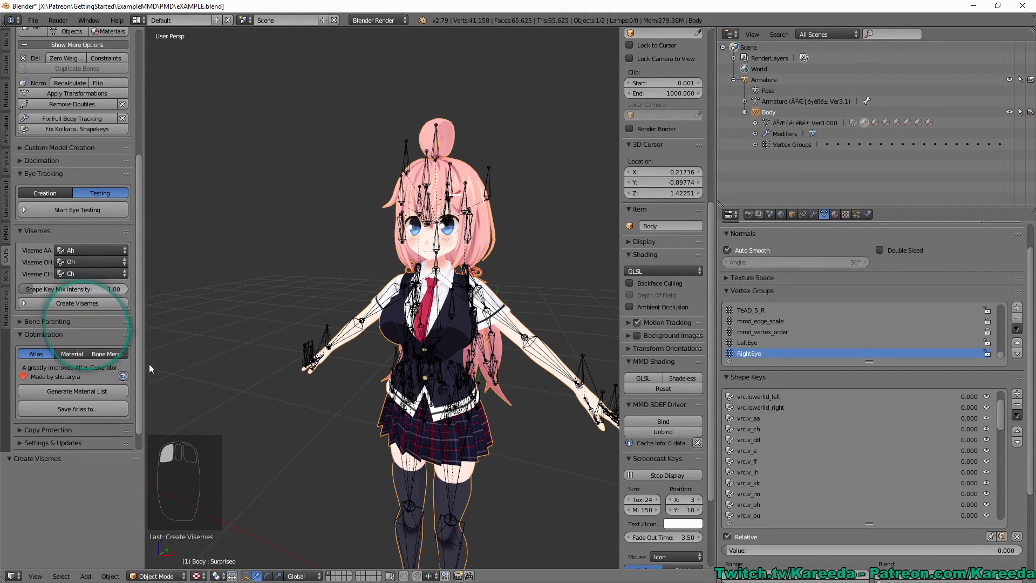
click(55, 322)
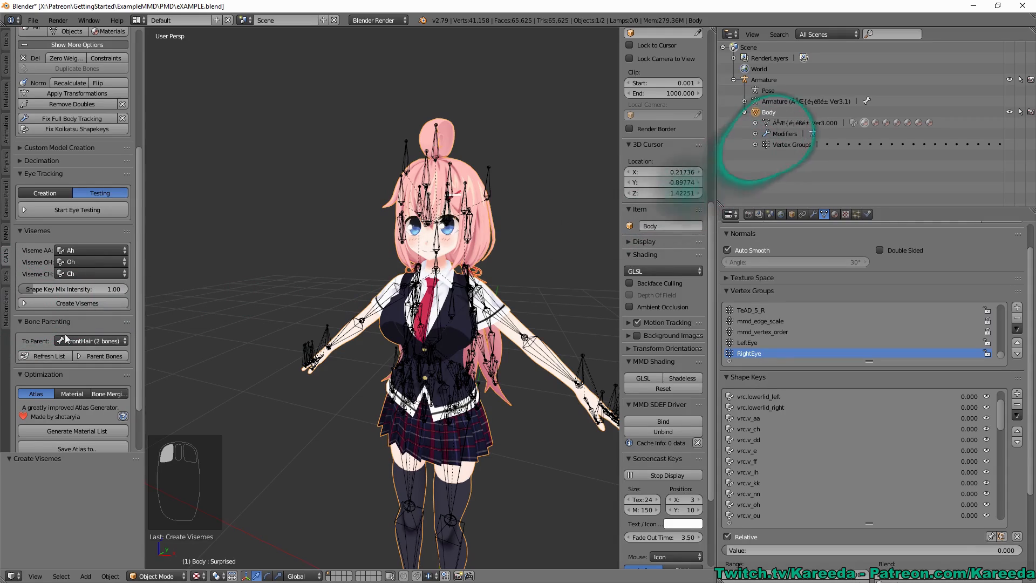
click(92, 341)
click(88, 330)
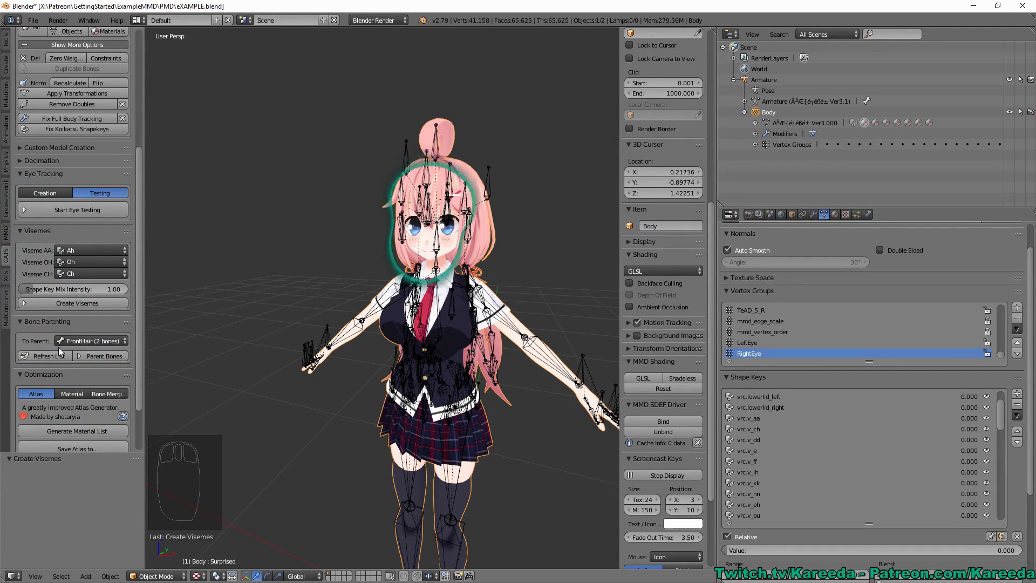
middle_drag(248, 244, 258, 264)
click(38, 354)
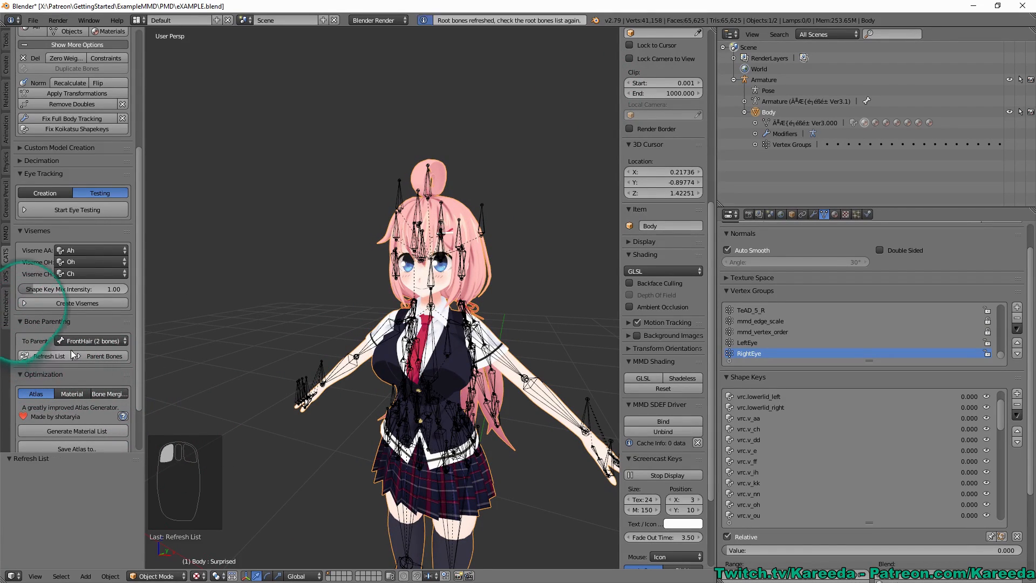
click(21, 322)
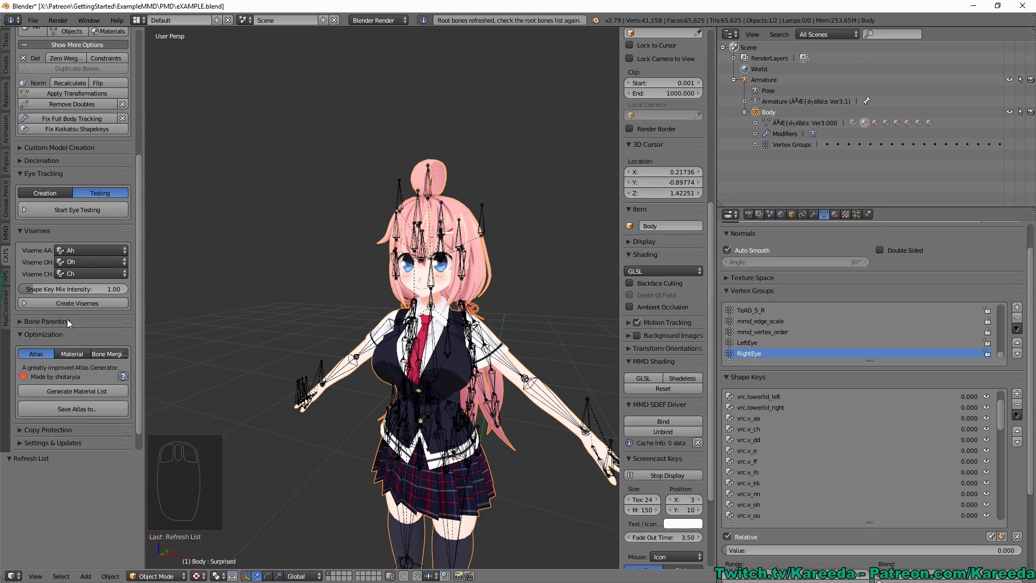
Show the Cats material optimization tools and inspect the texture slots of Material7 and Material16 on the Body mesh.
middle_drag(370, 254, 160, 327)
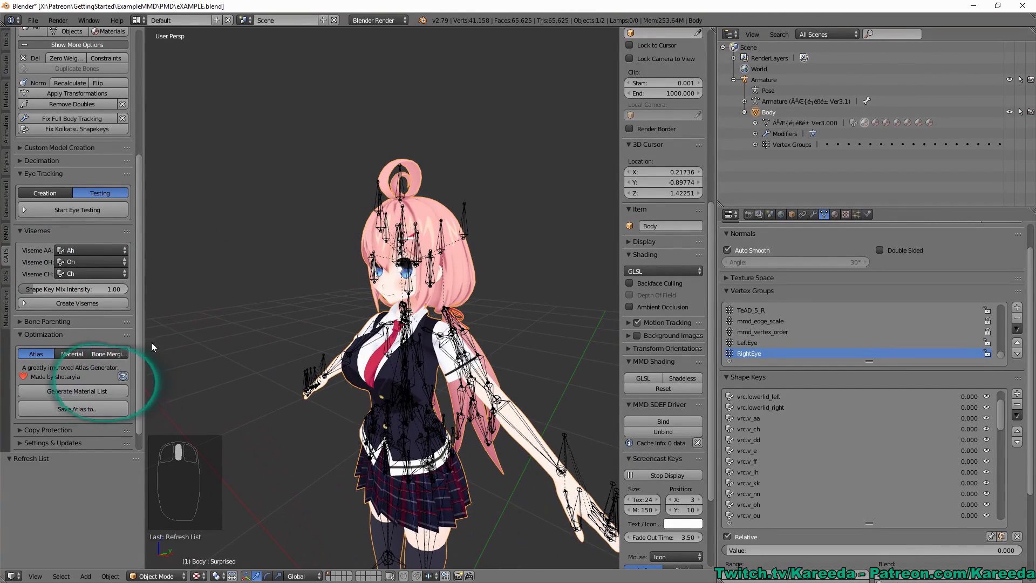
scroll(89, 416, down, 2)
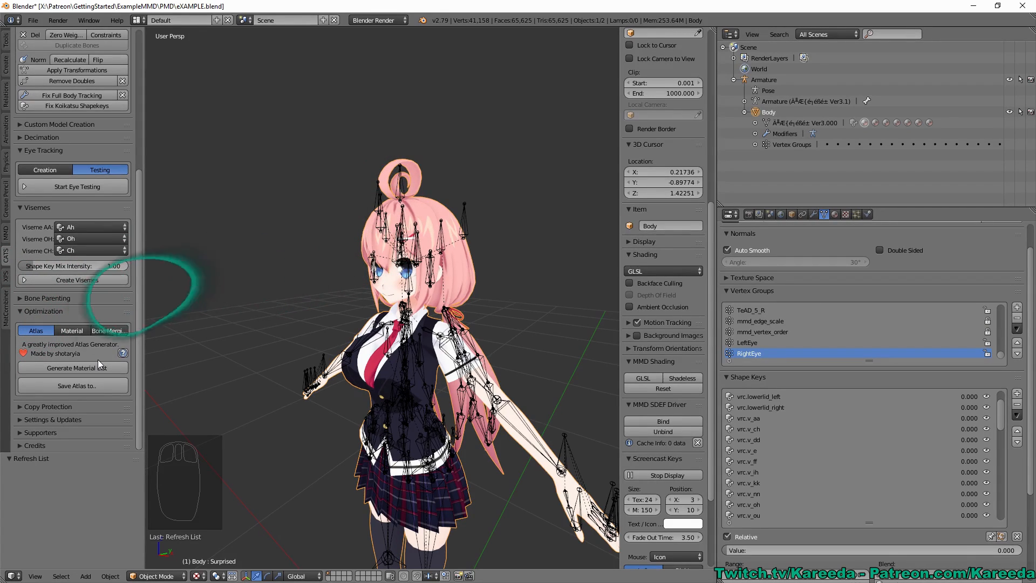
click(66, 332)
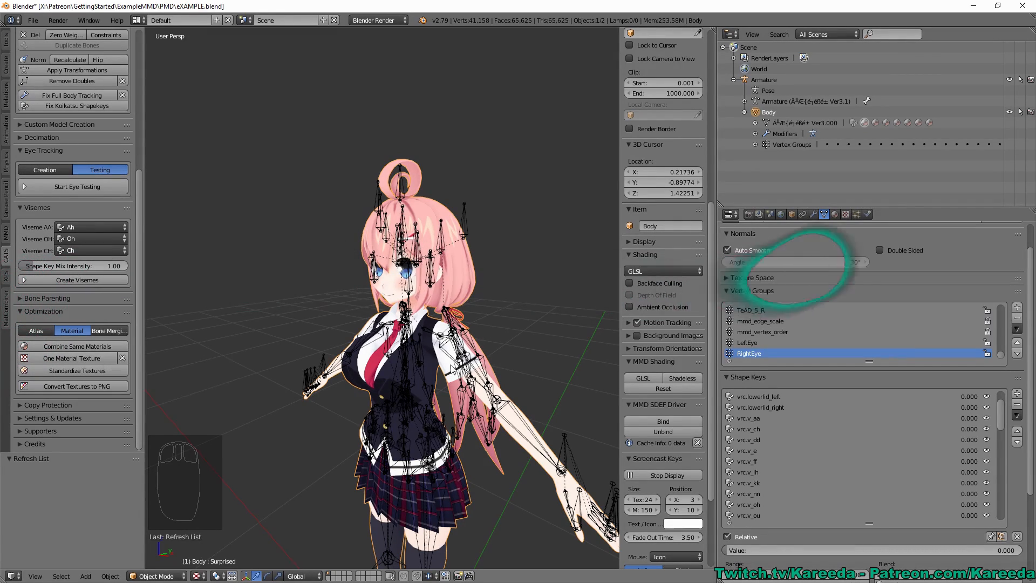
click(835, 214)
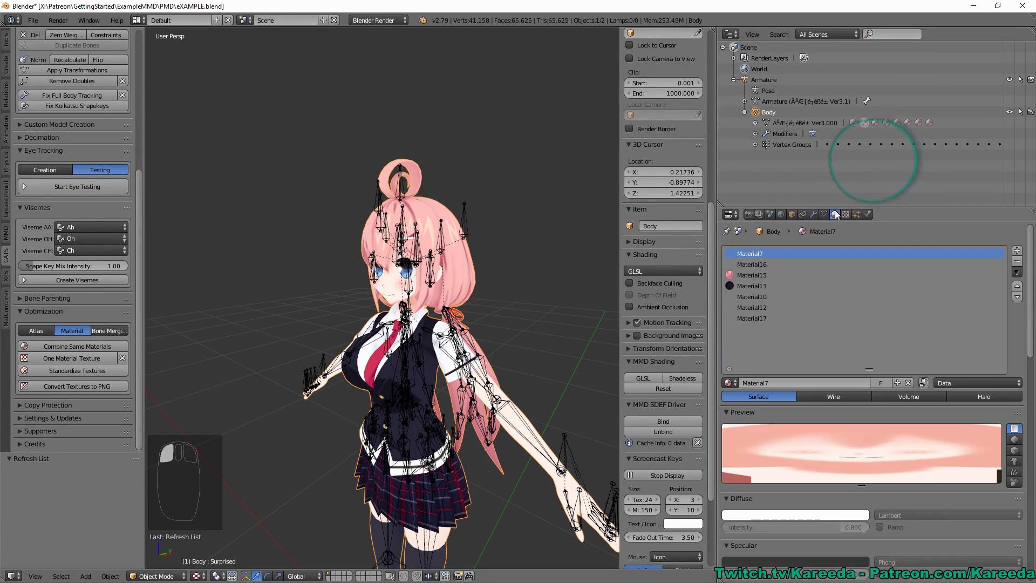
click(756, 255)
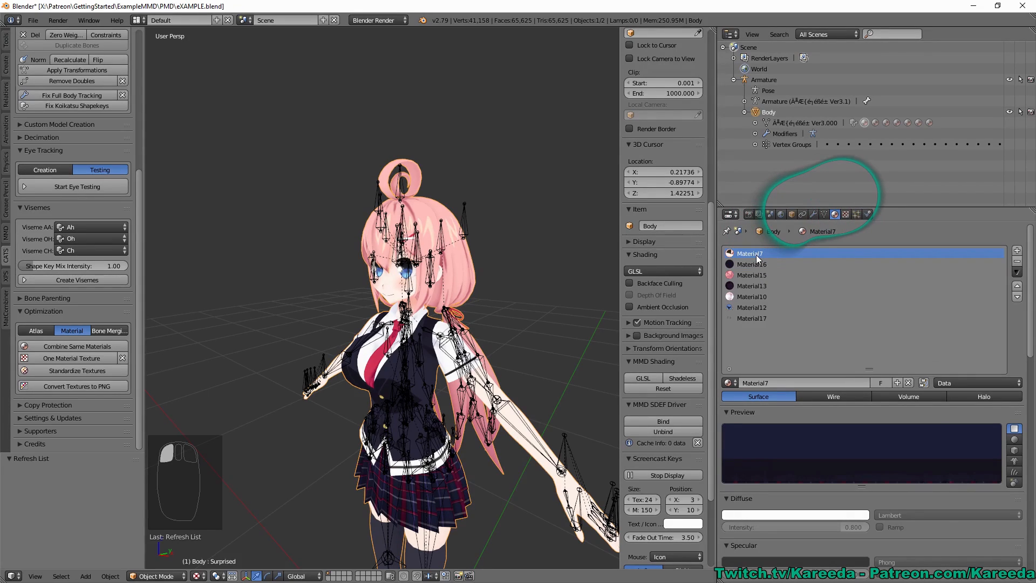
click(846, 214)
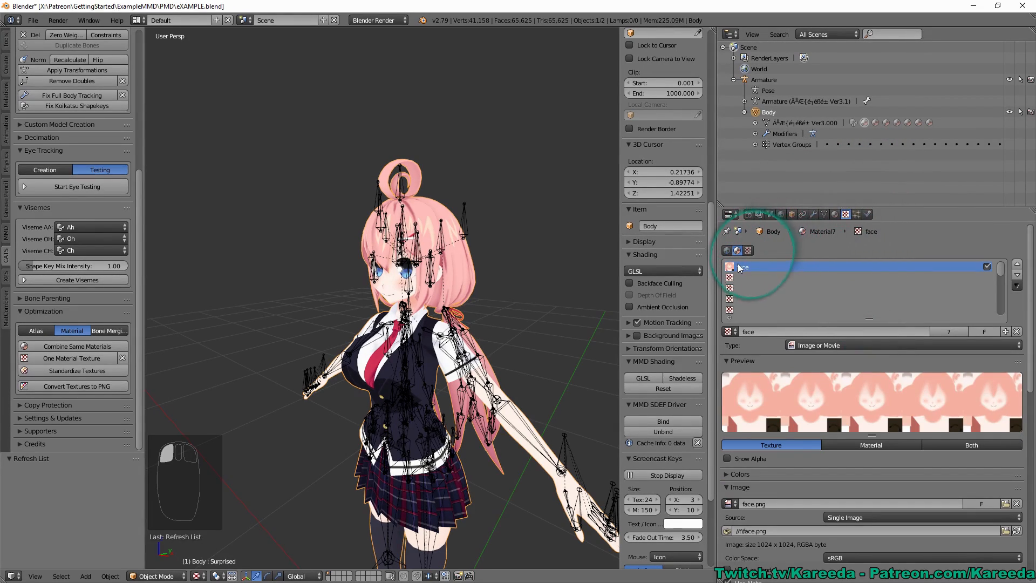
click(835, 214)
click(778, 264)
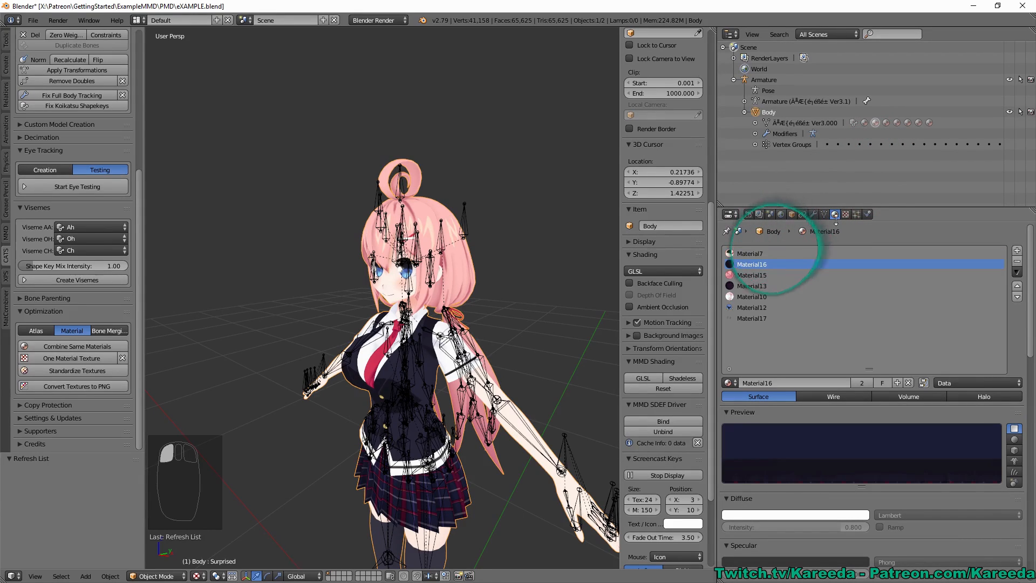
click(846, 214)
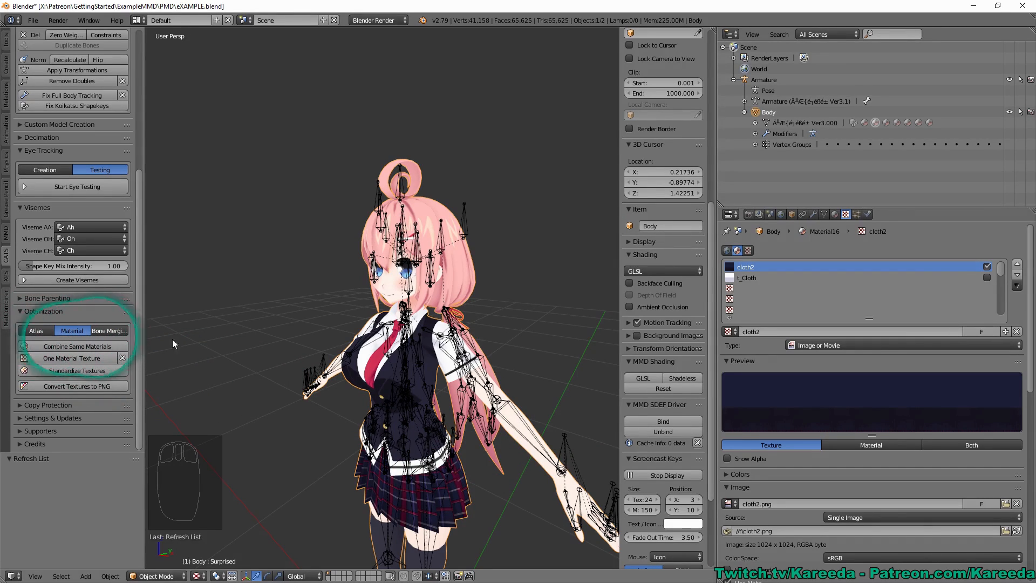
Reduce every material of the model to a single texture with One Material Texture.
middle_click(296, 249)
scroll(294, 252, up, 4)
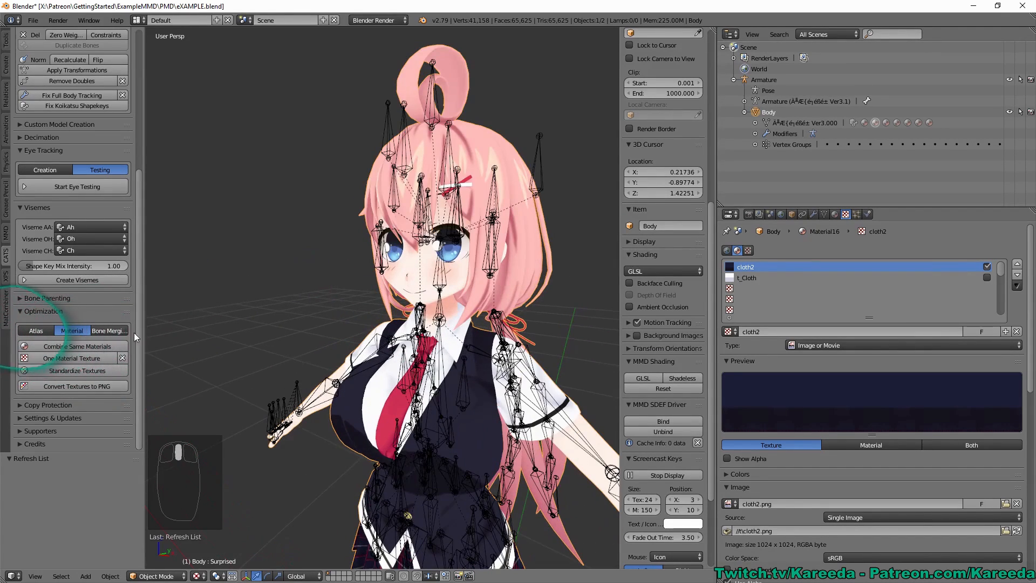
click(123, 358)
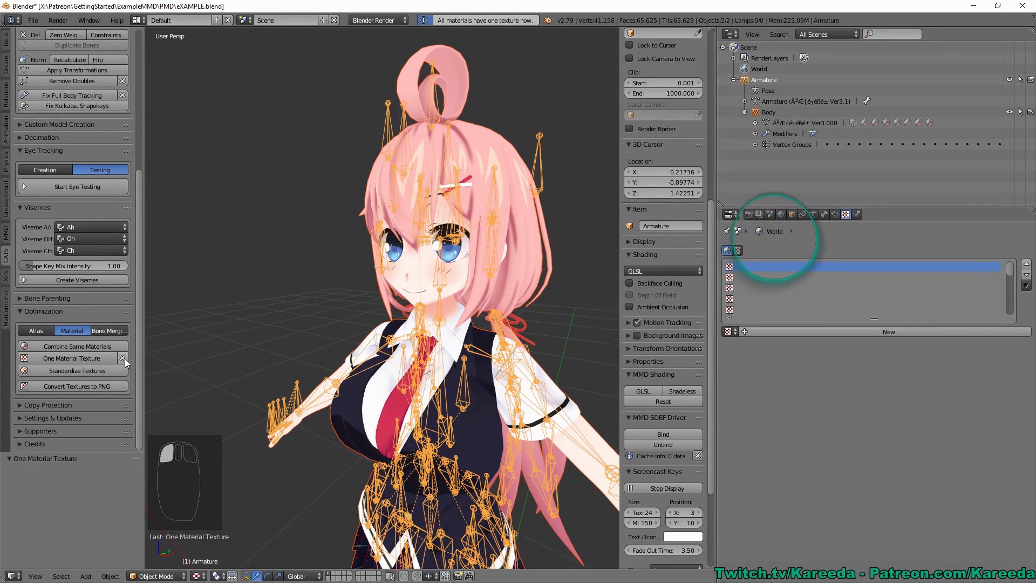
Select the Body mesh again and check the texture slots of Material16 and Material13.
click(769, 111)
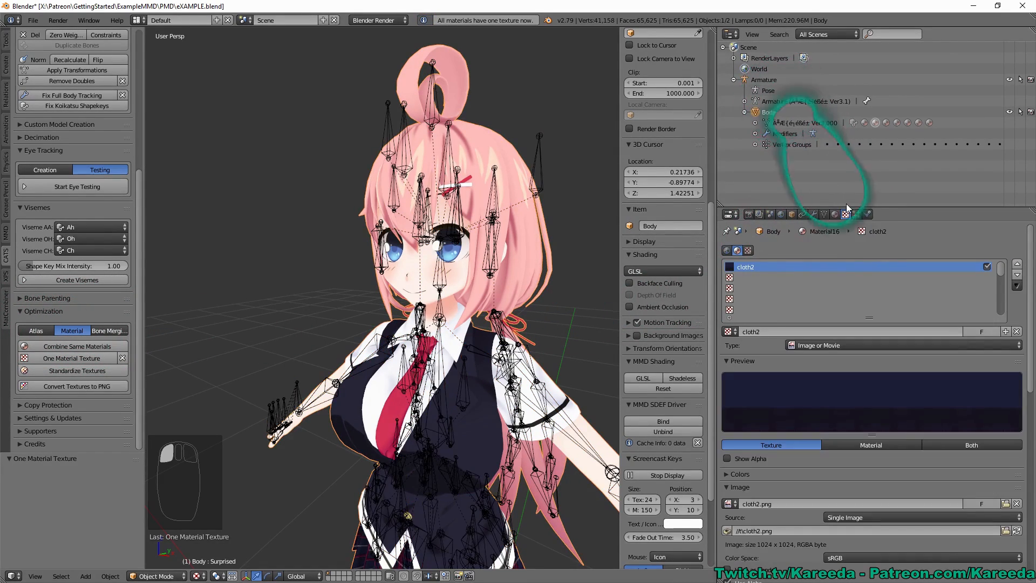
click(836, 214)
click(756, 286)
click(846, 214)
click(836, 215)
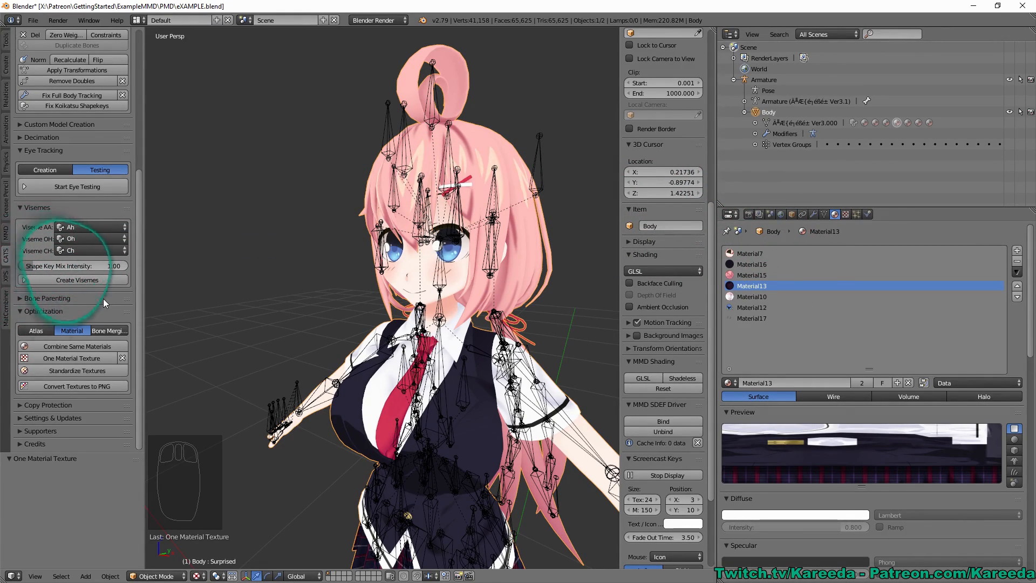
Show the Material Combiner tools, check its list of the Body's materials, and widen the tool shelf.
click(6, 305)
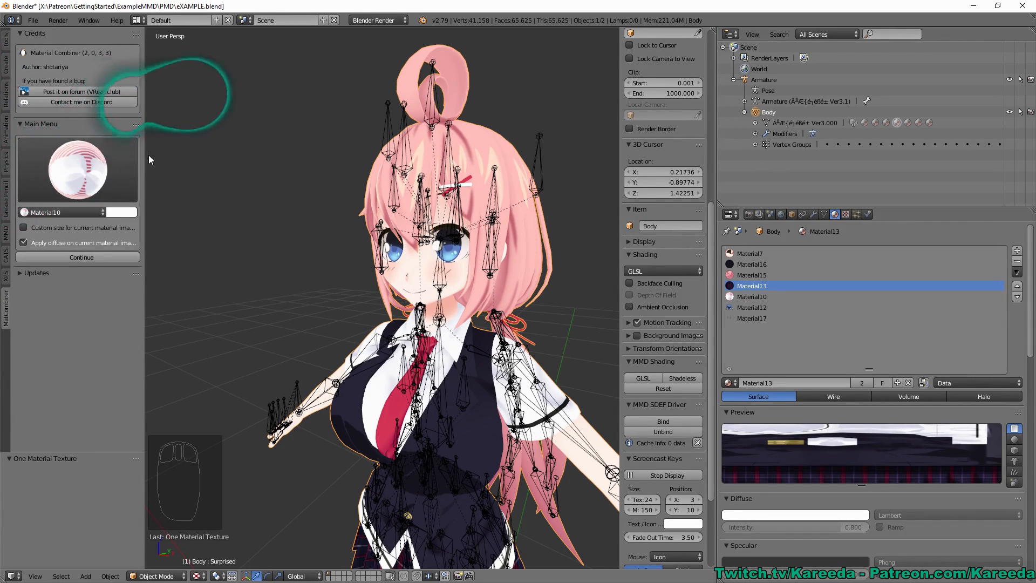
click(76, 212)
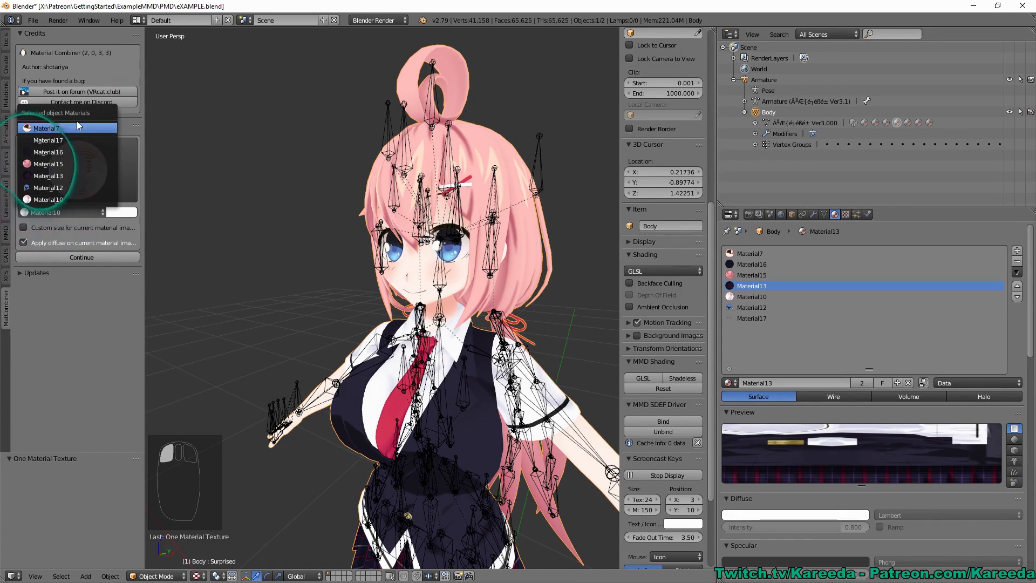
click(69, 241)
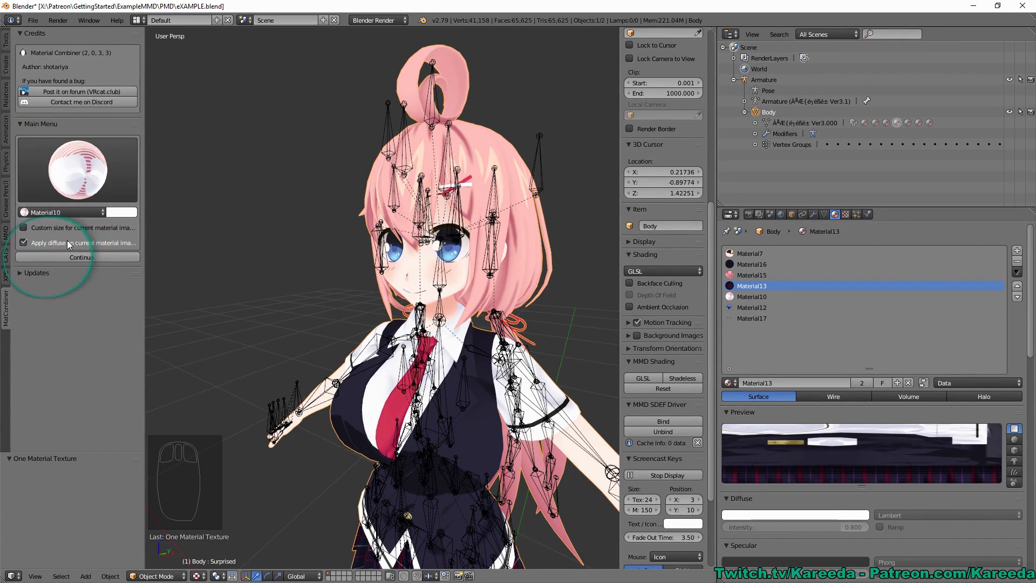
drag(144, 238, 214, 240)
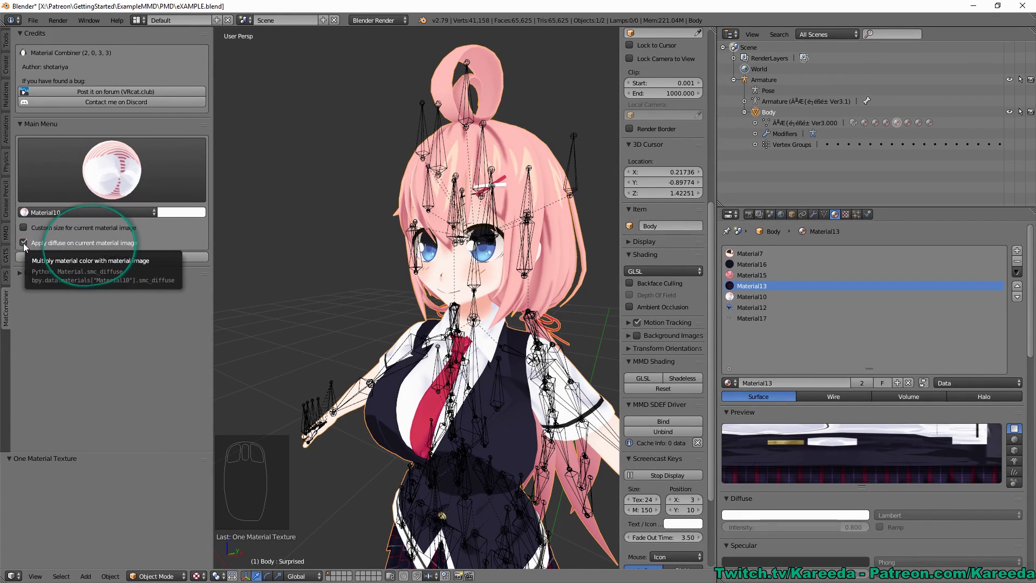
Turn off applying diffuse on the material image for Material10 and Material12 in the Material Combiner.
click(24, 212)
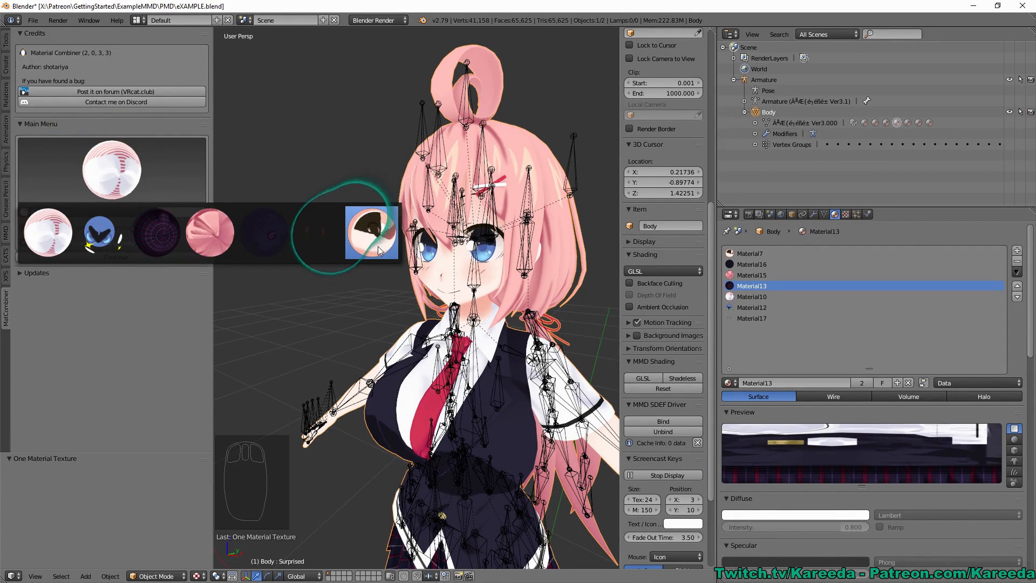
click(50, 233)
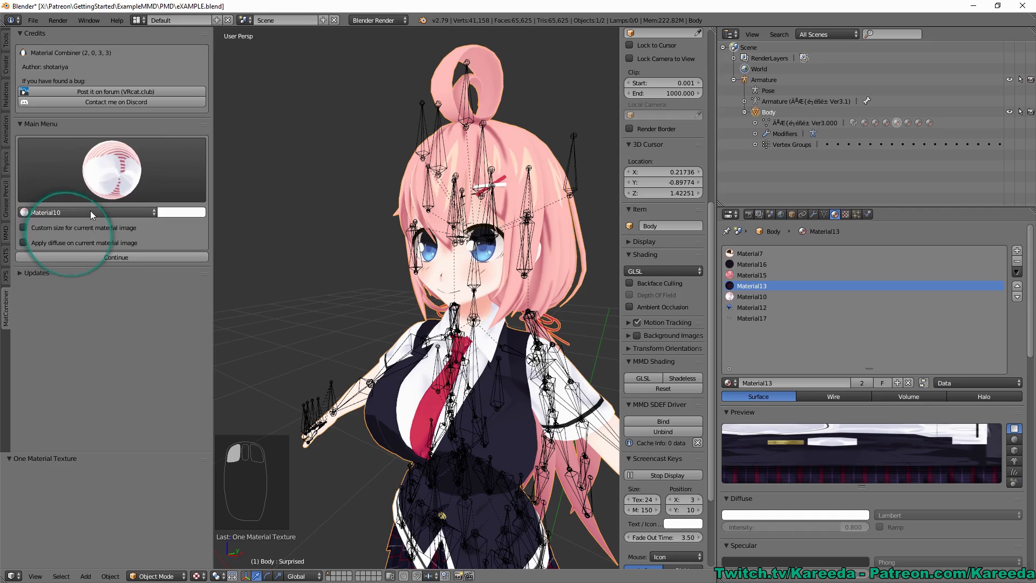
click(88, 211)
click(77, 214)
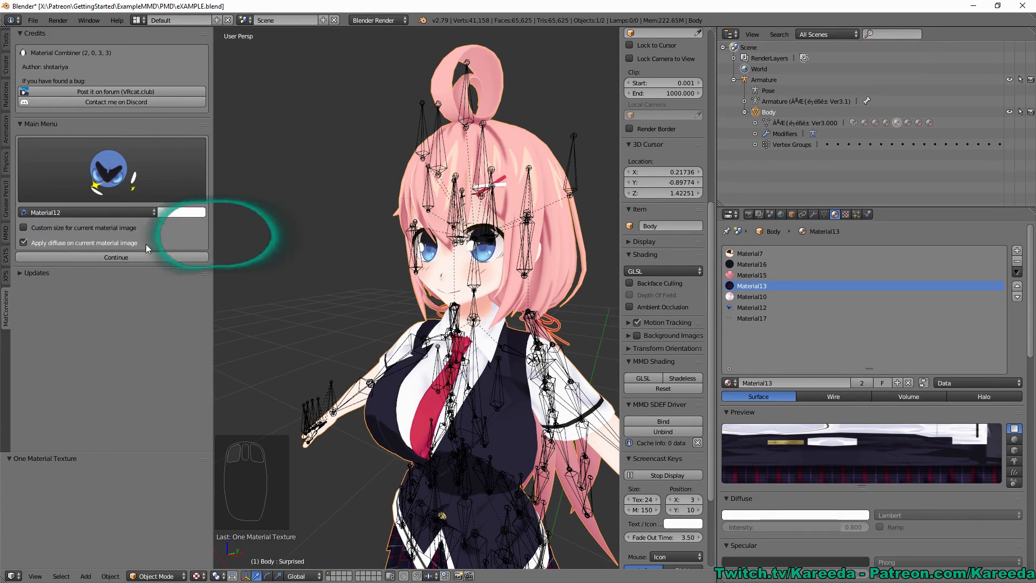
click(115, 242)
Turn off applying diffuse on the material image for Material13 and Material15.
click(98, 212)
click(64, 182)
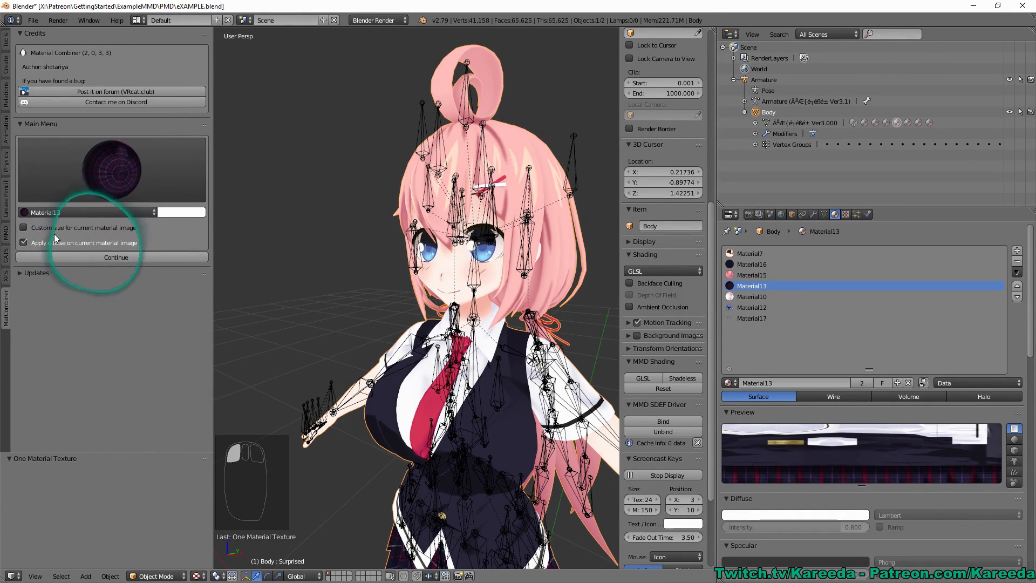
click(64, 212)
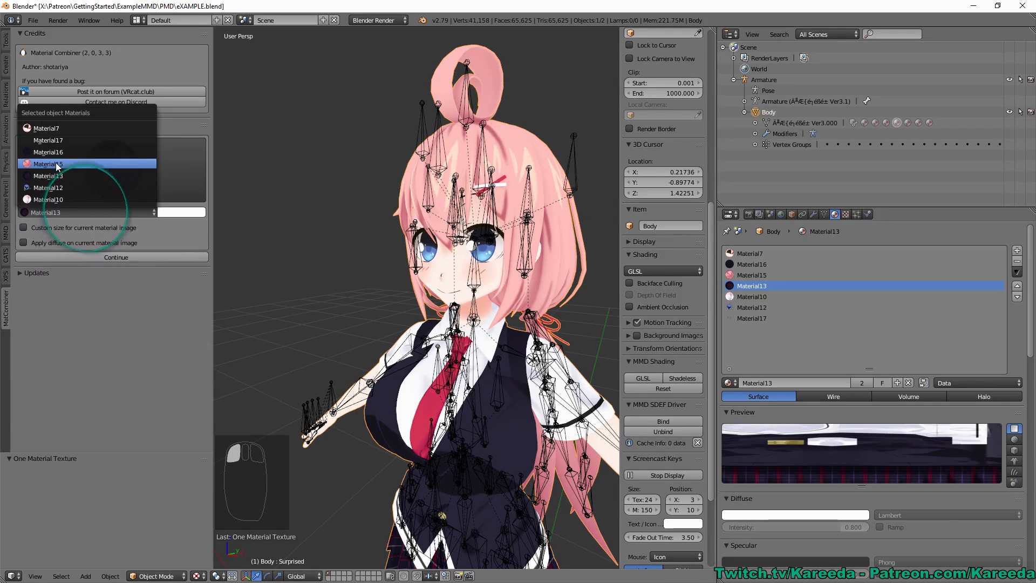
click(54, 163)
click(192, 213)
click(92, 243)
Turn off applying diffuse on the image for Material16 and Material17, and bring up the Material7 settings.
click(90, 214)
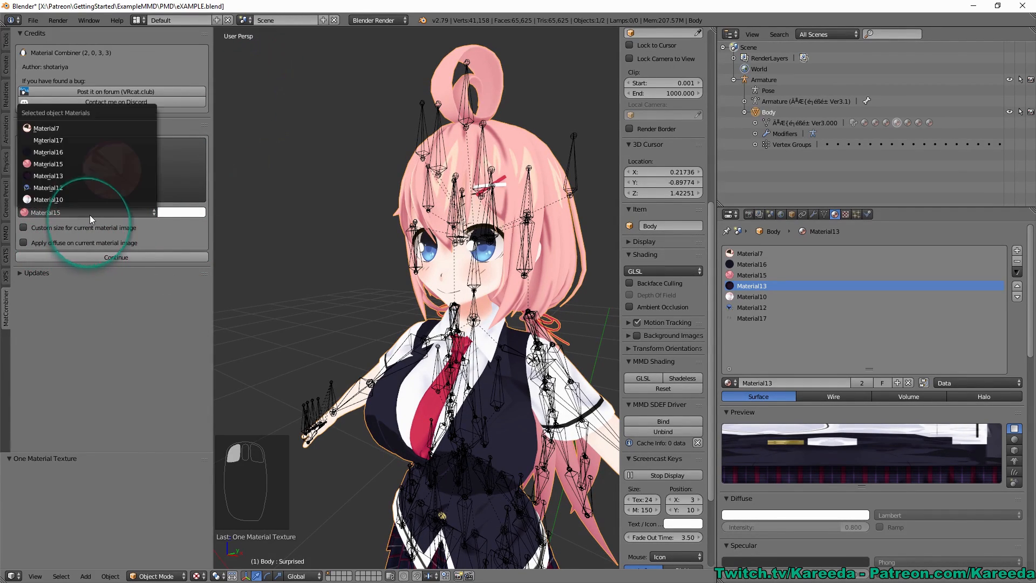
click(52, 154)
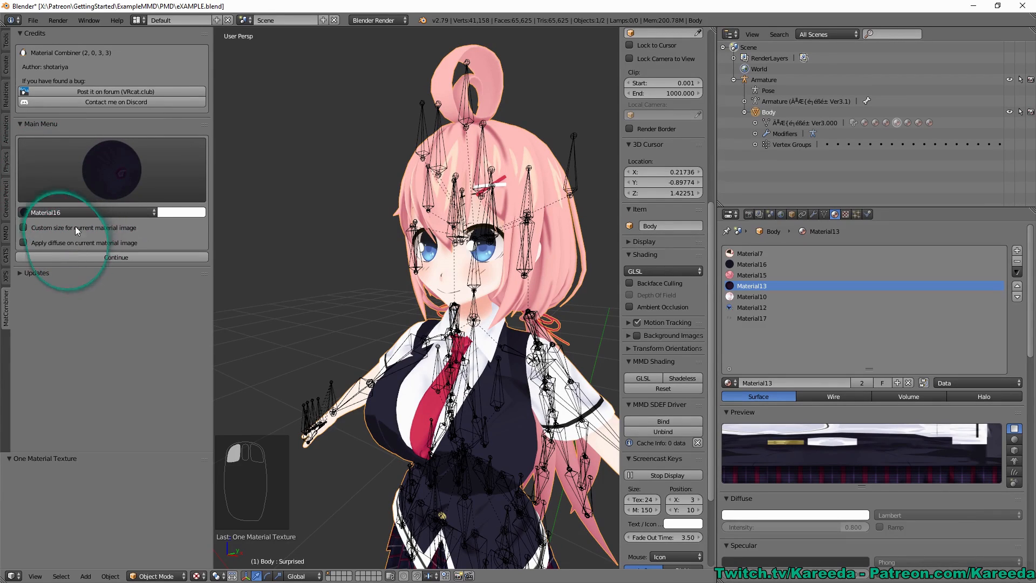
click(70, 213)
click(57, 141)
click(23, 243)
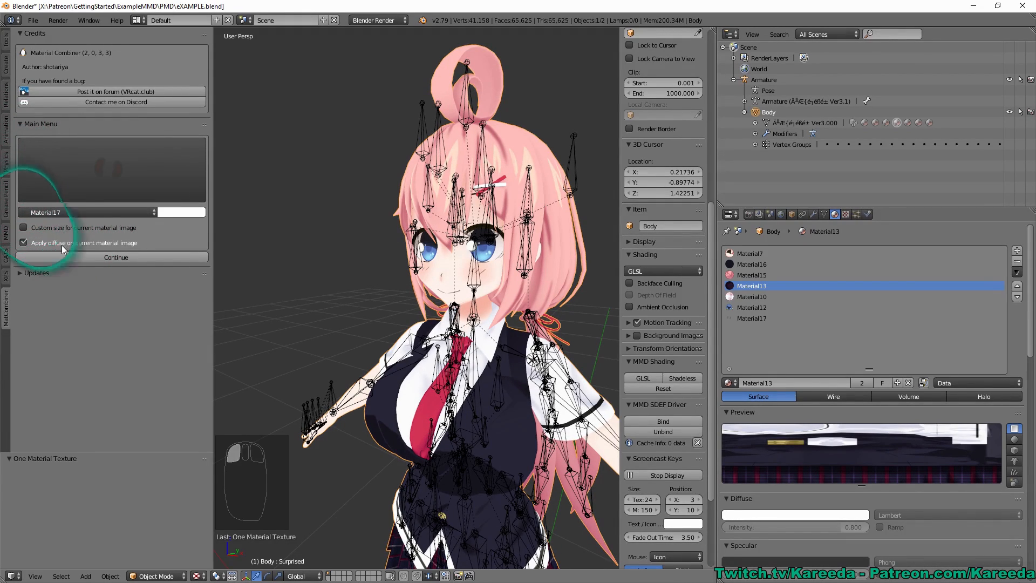
click(63, 213)
click(53, 130)
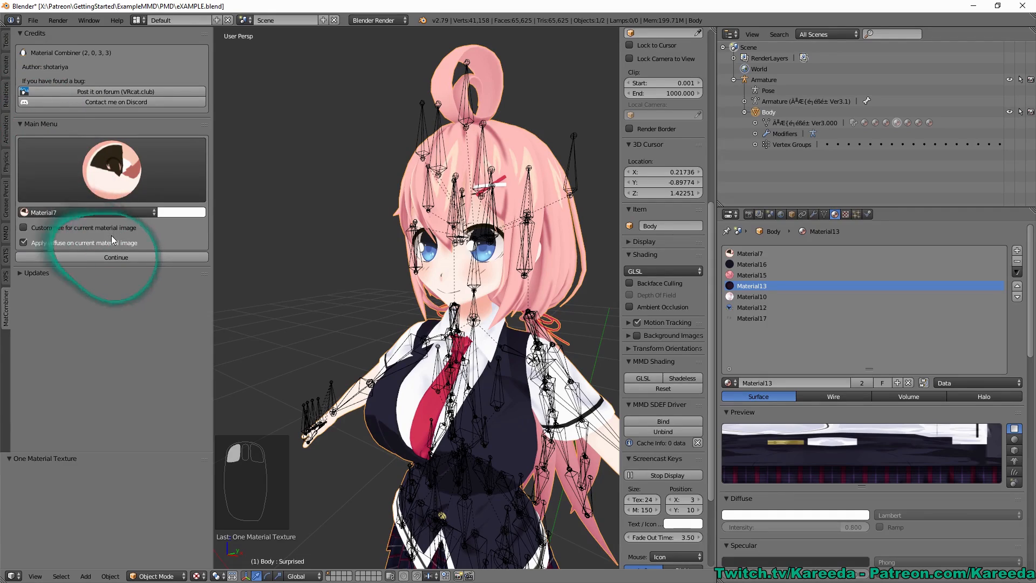
Continue to the combine settings, deselect all Body materials, disable compression of the combined image, and set the image size to Automatic.
click(143, 257)
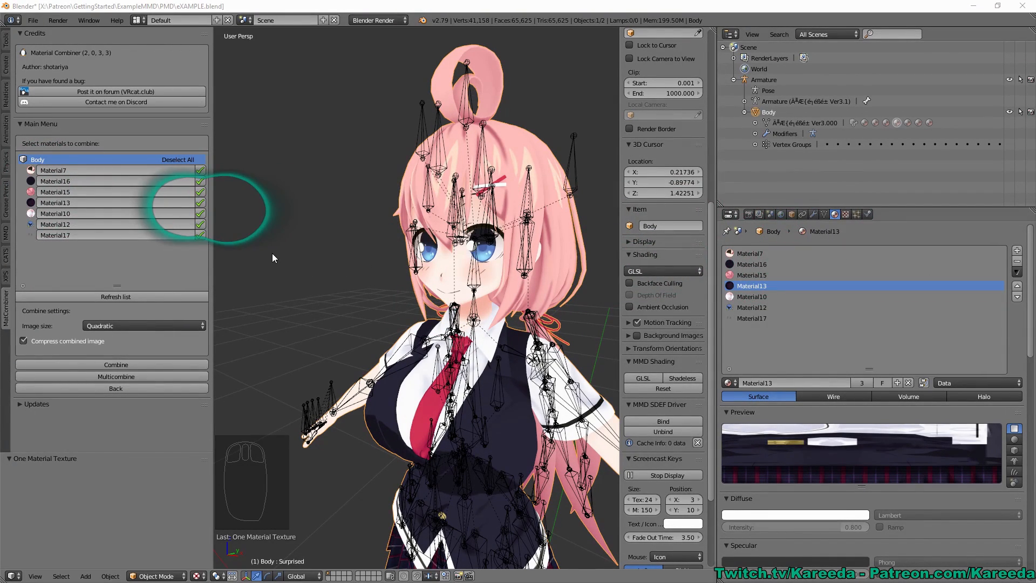
click(174, 161)
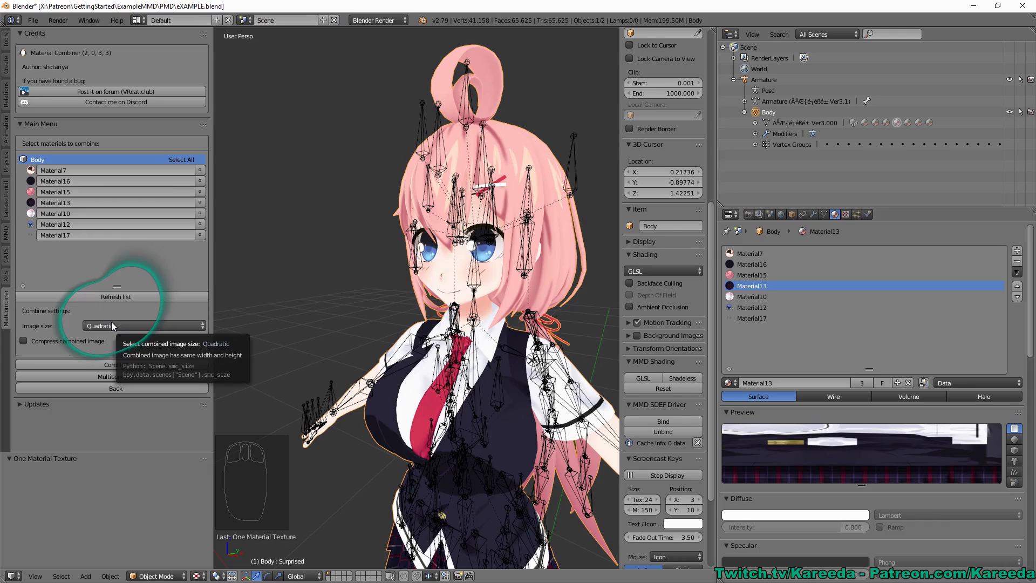
click(158, 366)
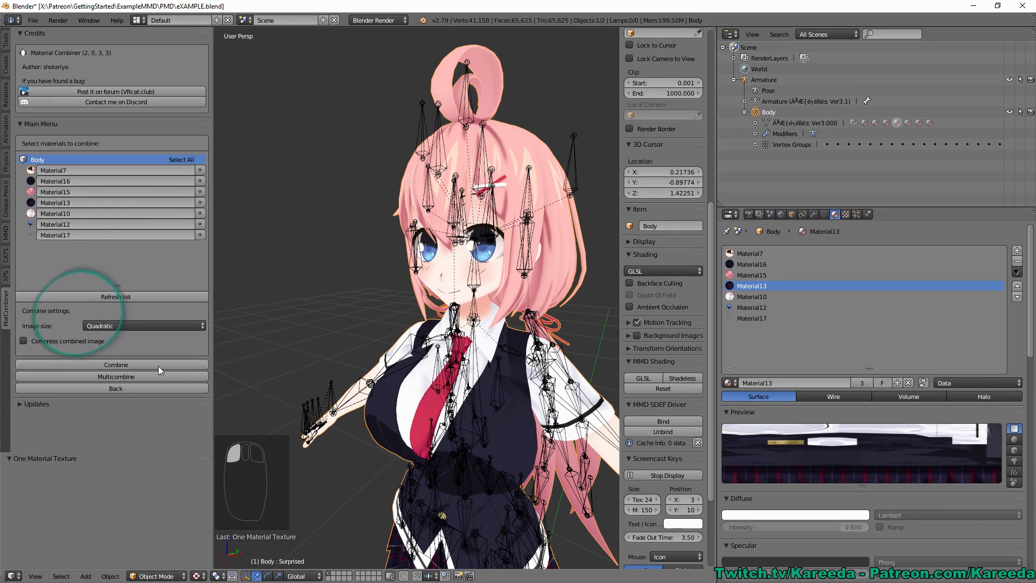
click(130, 325)
click(119, 290)
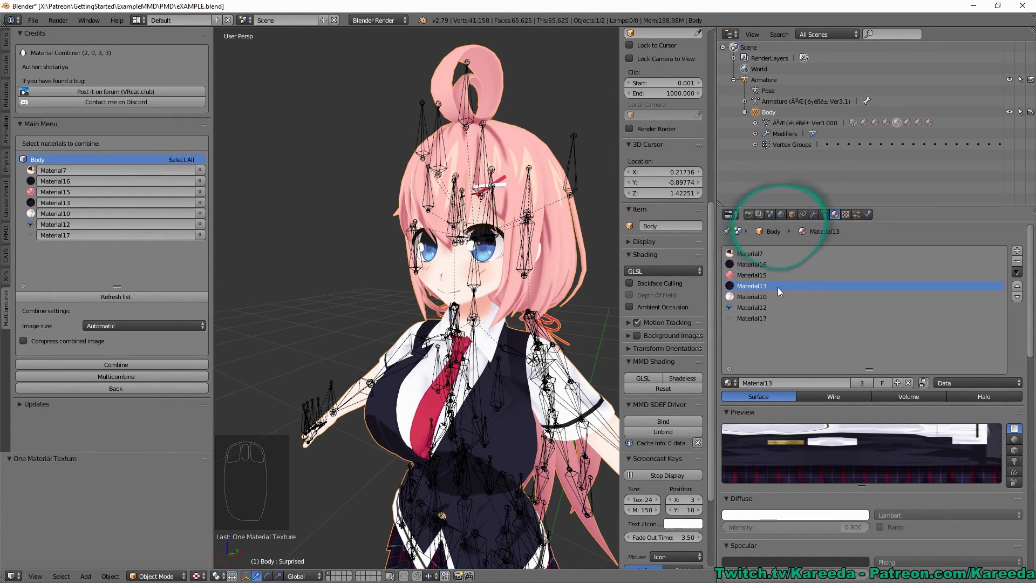
Examine the texture previews of the Body's materials one by one to judge which ones belong together.
click(756, 263)
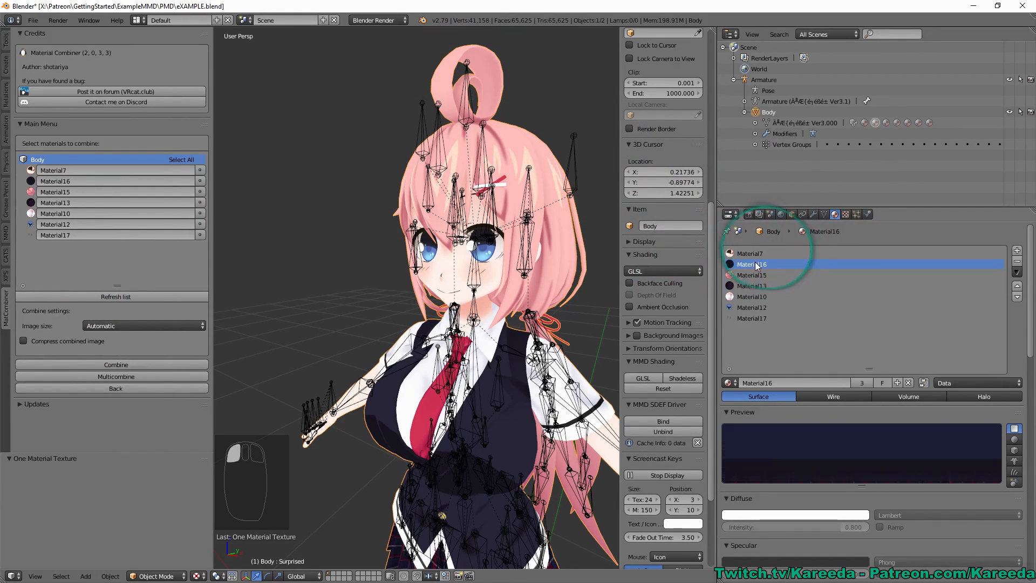
click(760, 255)
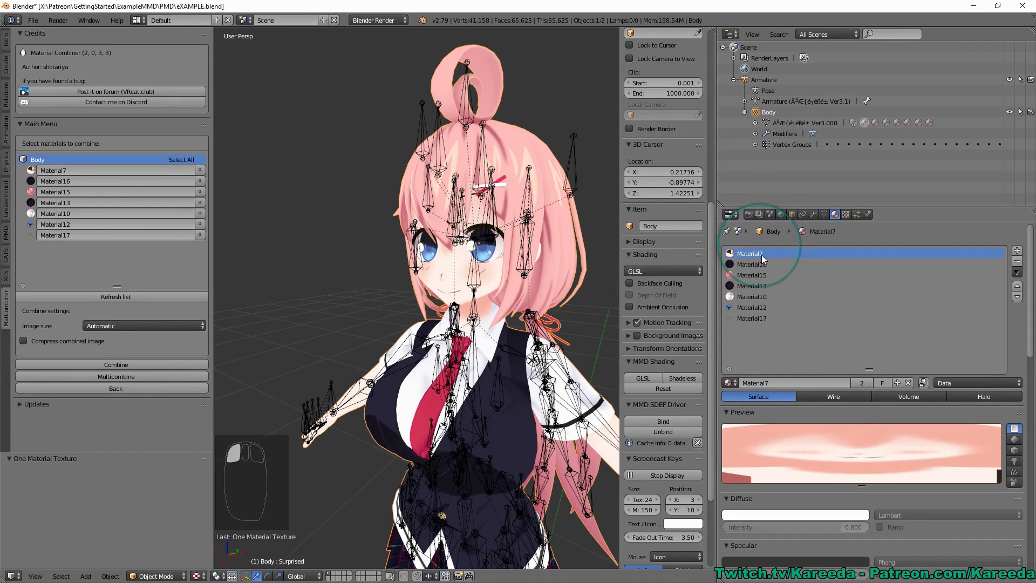
click(762, 264)
click(788, 296)
click(758, 274)
click(757, 286)
click(759, 307)
click(761, 316)
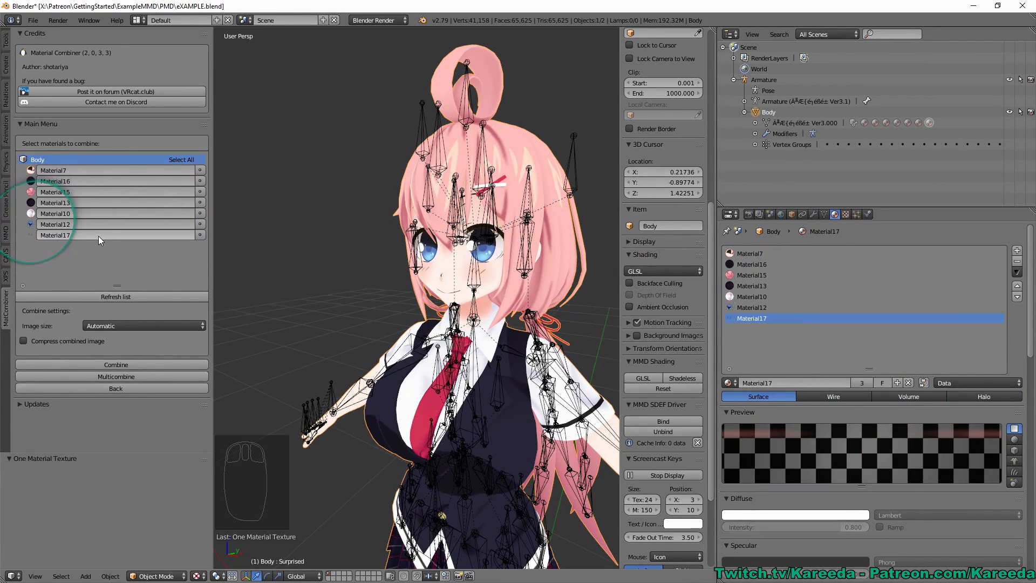
Combine Material7 and Material10 of the Body into one material.
click(750, 296)
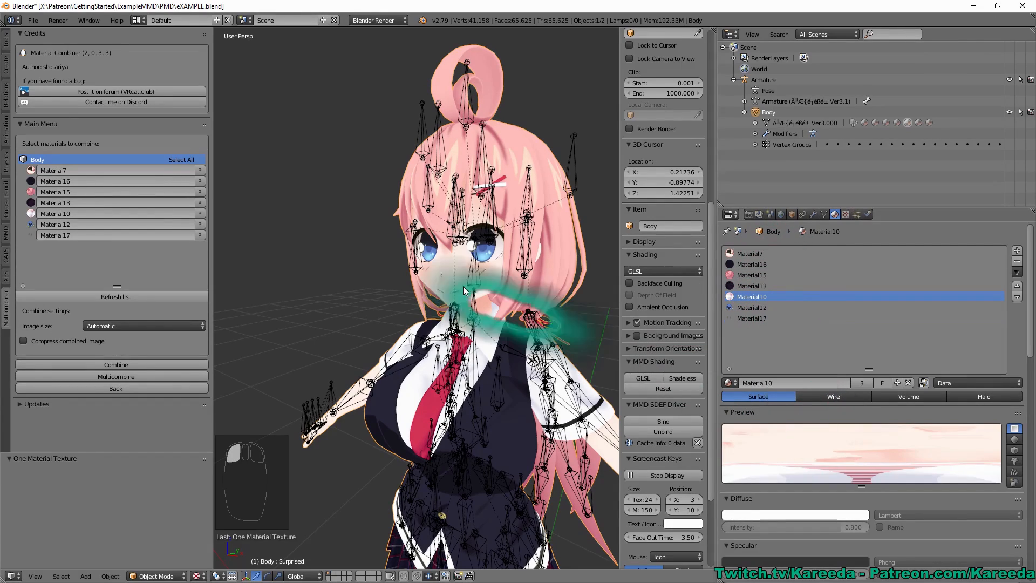
click(172, 171)
click(199, 213)
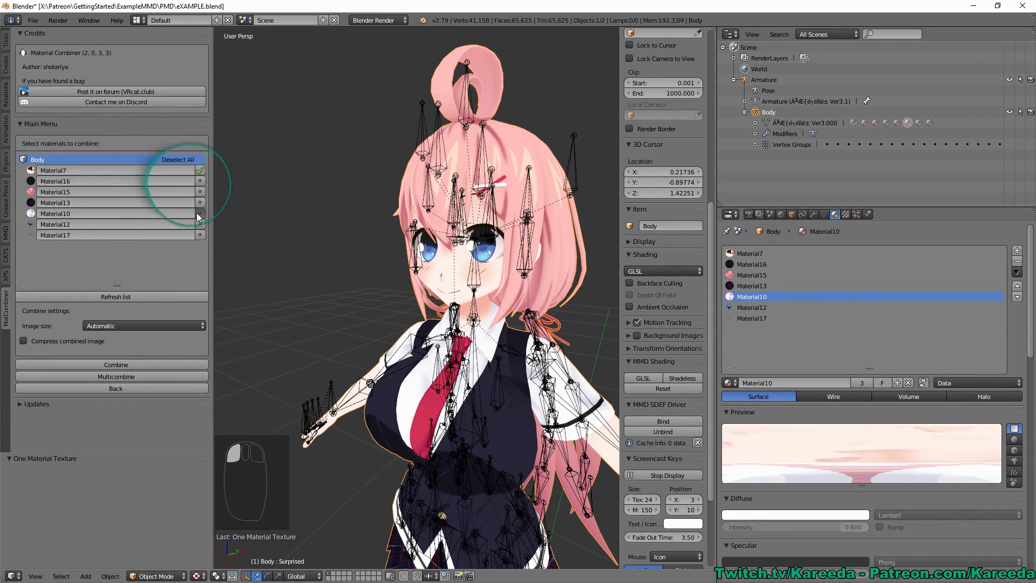
click(753, 255)
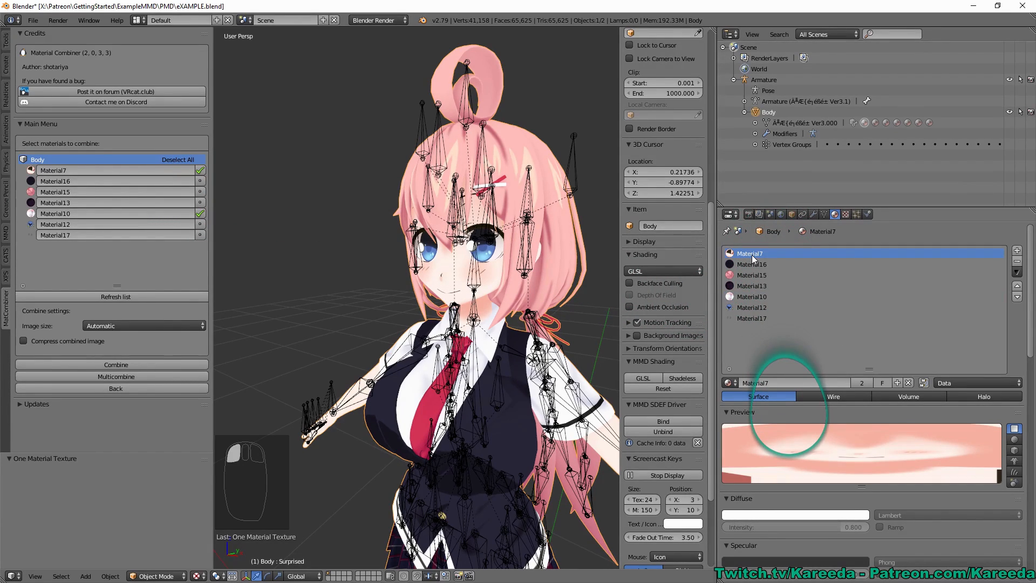
click(124, 365)
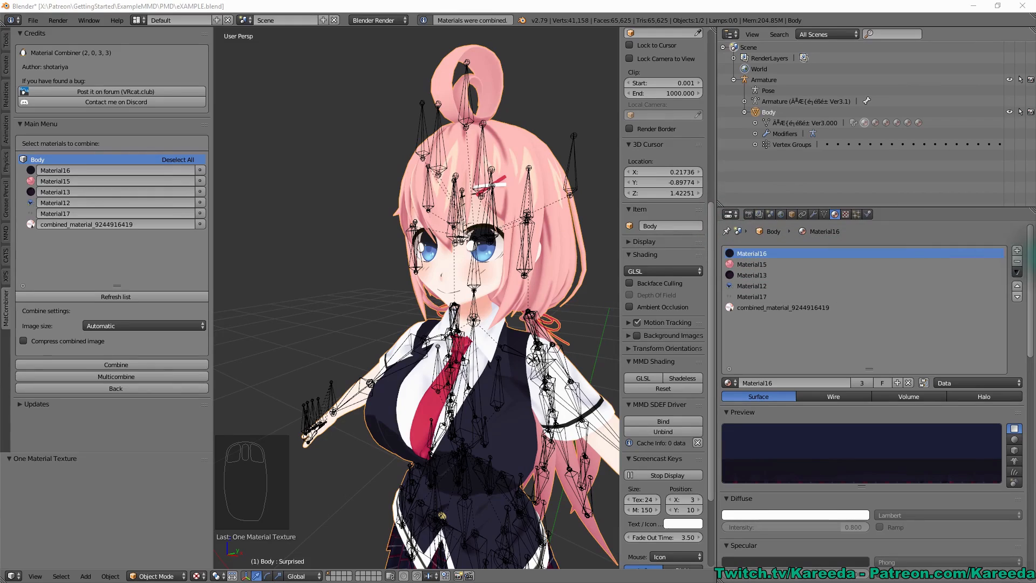
Switch to File Explorer and show the PMD folder with large icons to inspect the combined texture image.
drag(1035, 112, 495, 116)
double_click(409, 235)
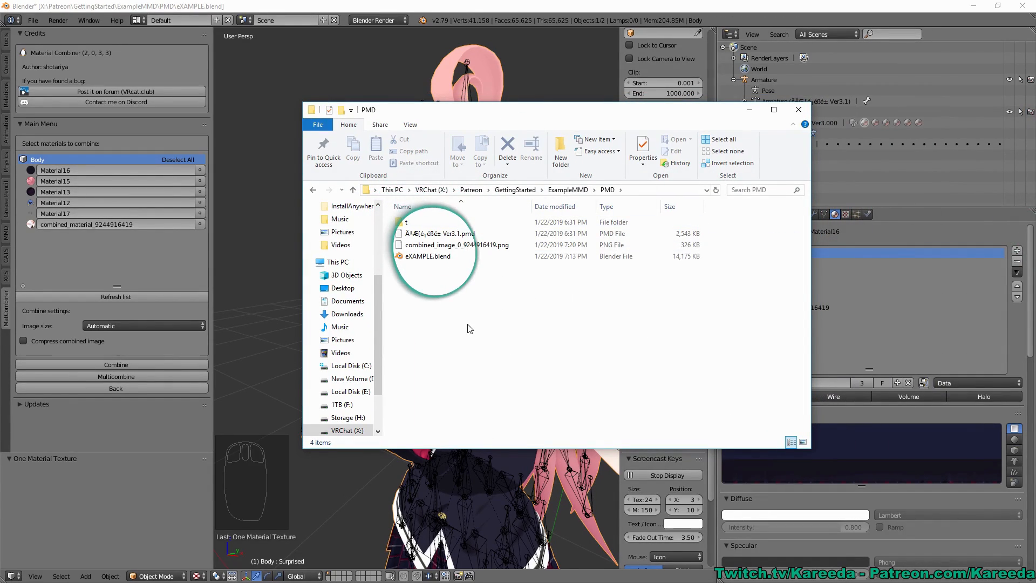
right_click(430, 322)
mouse_move(534, 328)
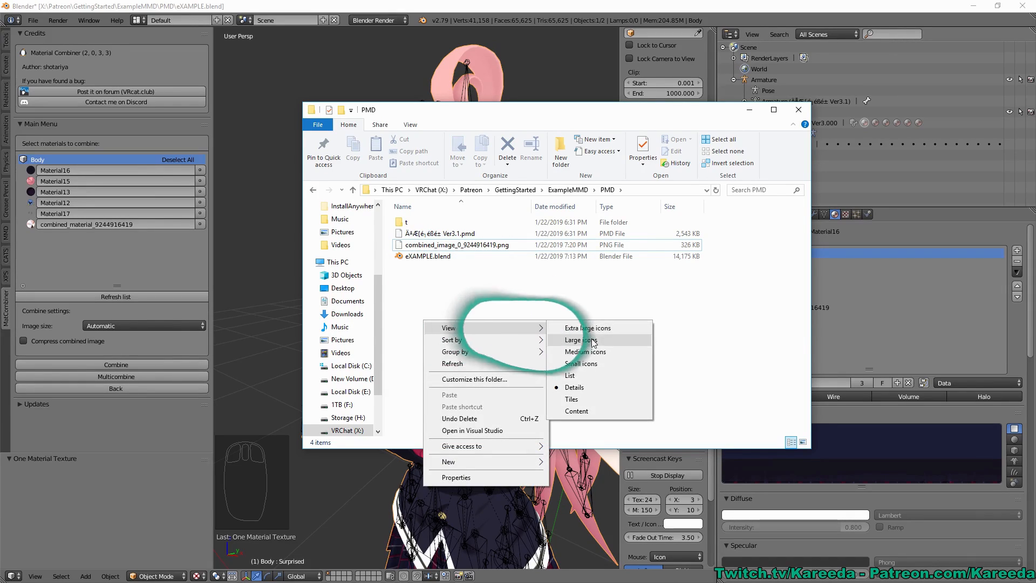
click(582, 340)
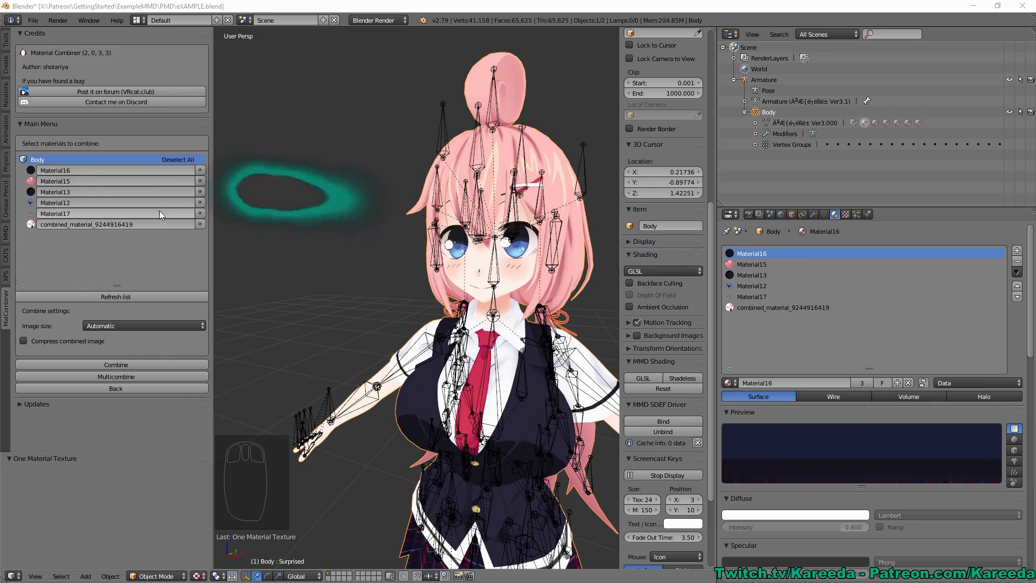
Check the previews of Material15, Material13 and Material12 in Blender, and mark Material16 and Material13 for combining.
click(753, 264)
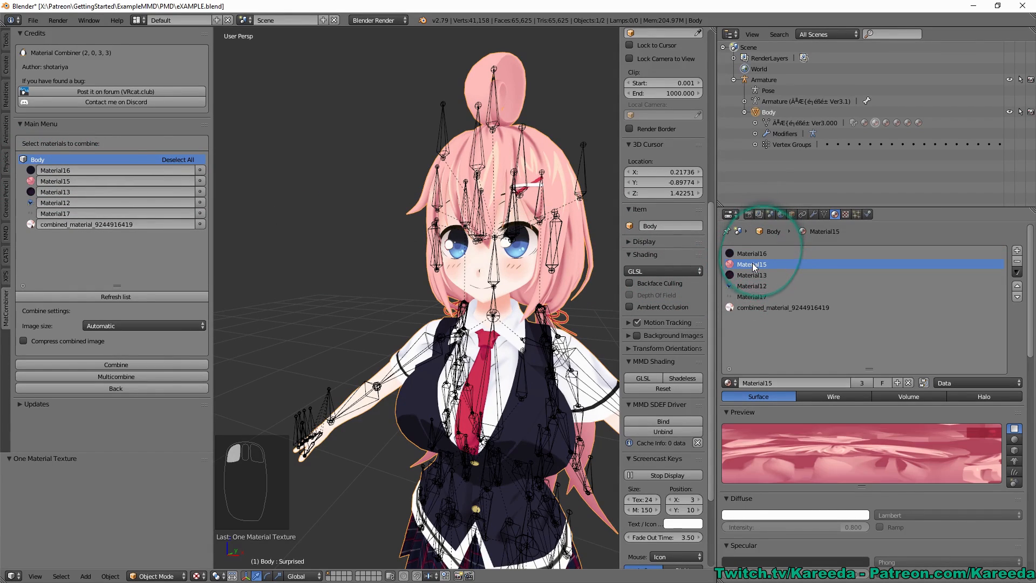
click(756, 275)
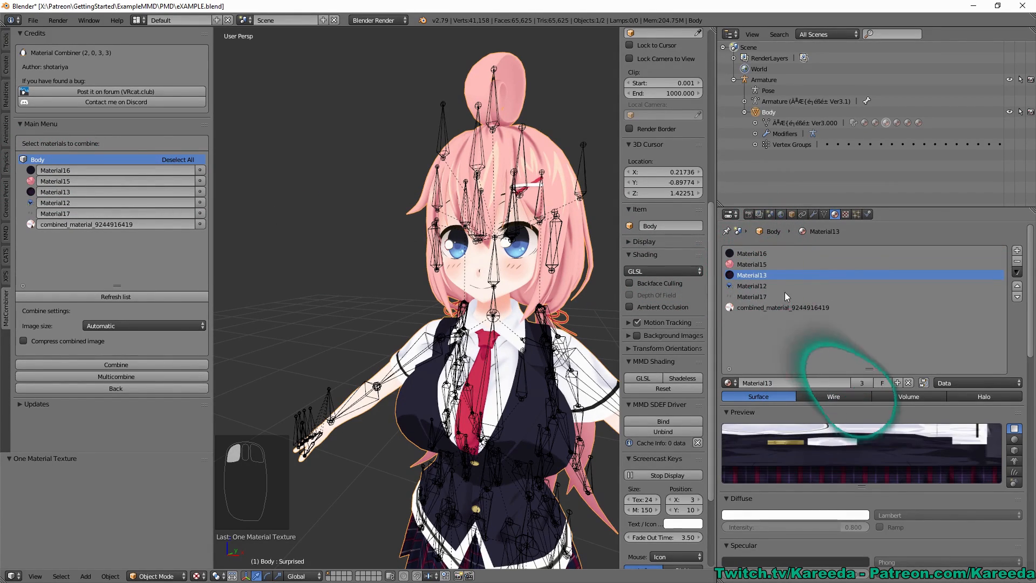
click(199, 170)
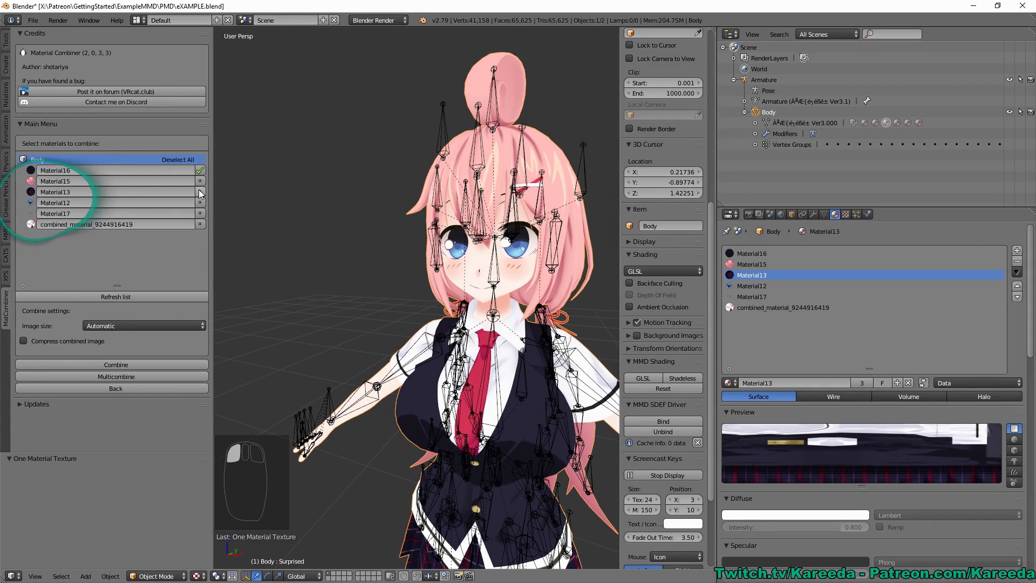
click(199, 192)
click(752, 285)
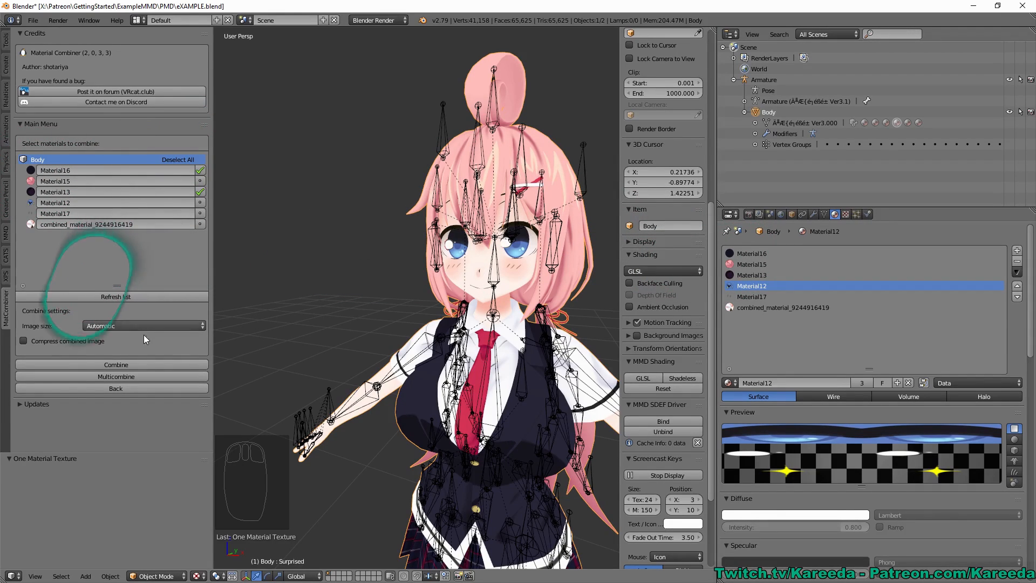
Combine the ticked Material16 and Material13 into one texture atlas saved in the PMD folder.
click(128, 365)
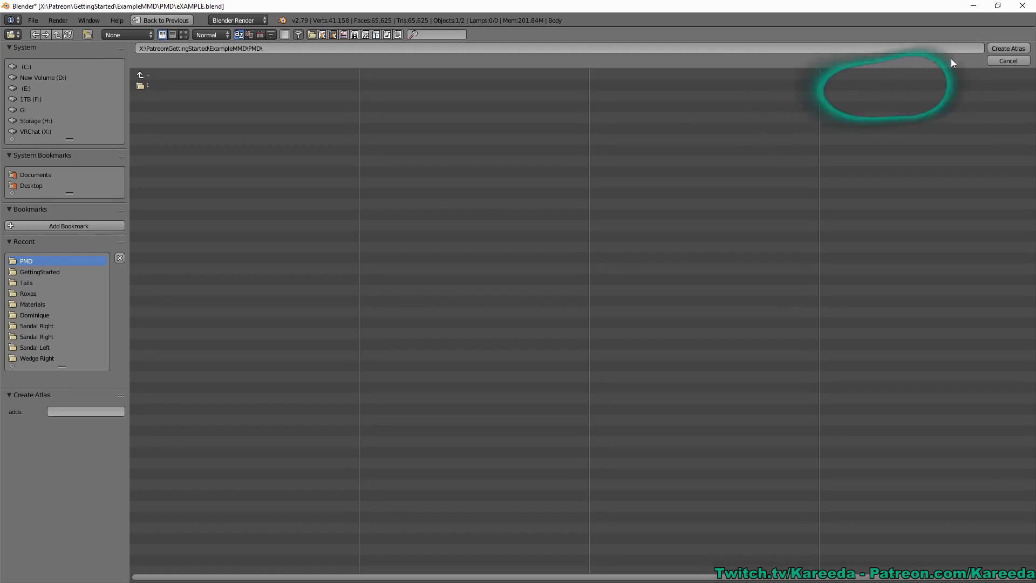
click(1004, 48)
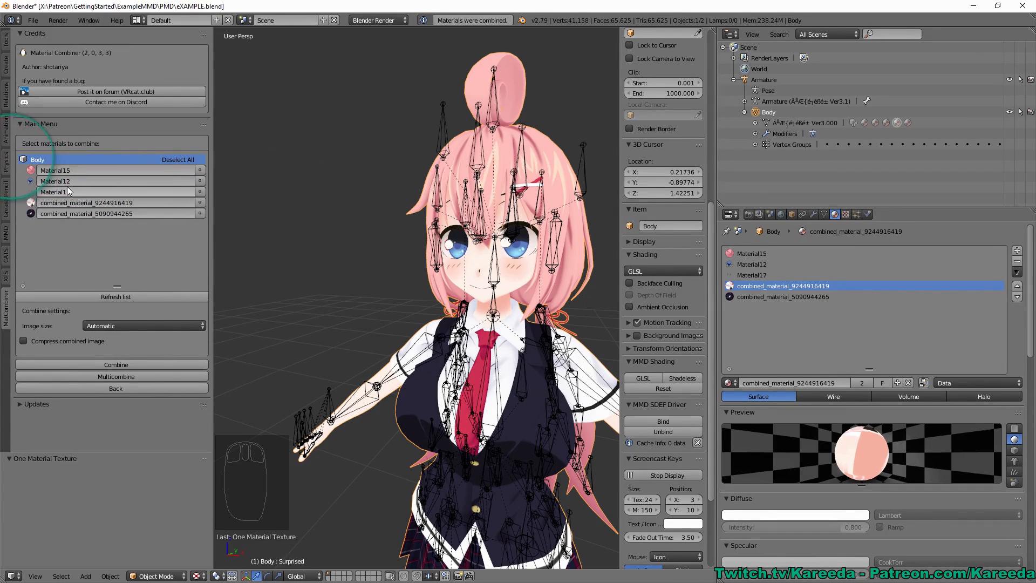
Check Material12's texture preview, and combine Material12 and Material17 into a texture atlas saved in the PMD folder.
click(769, 263)
click(765, 264)
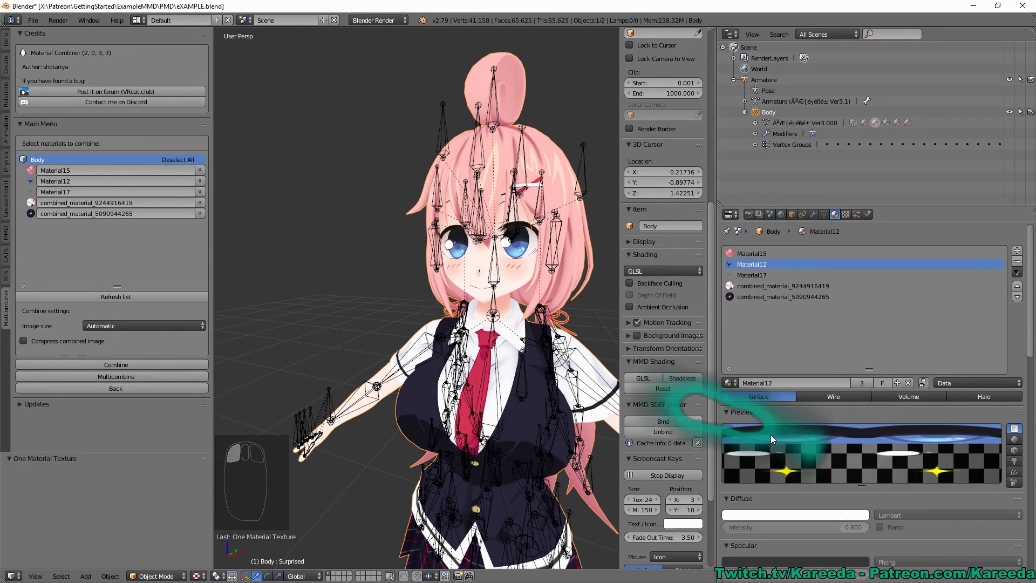
click(200, 181)
click(200, 192)
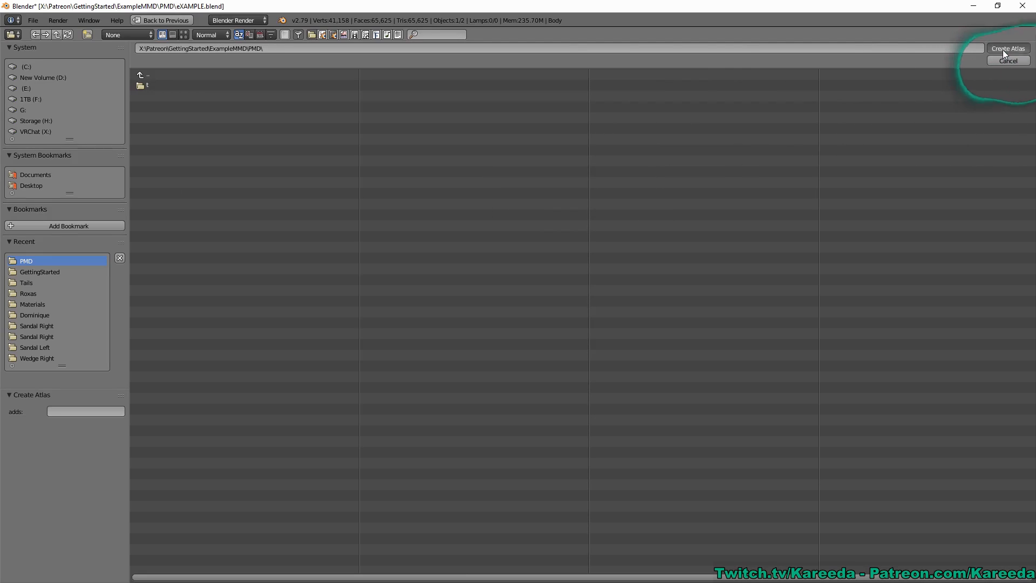
click(1003, 49)
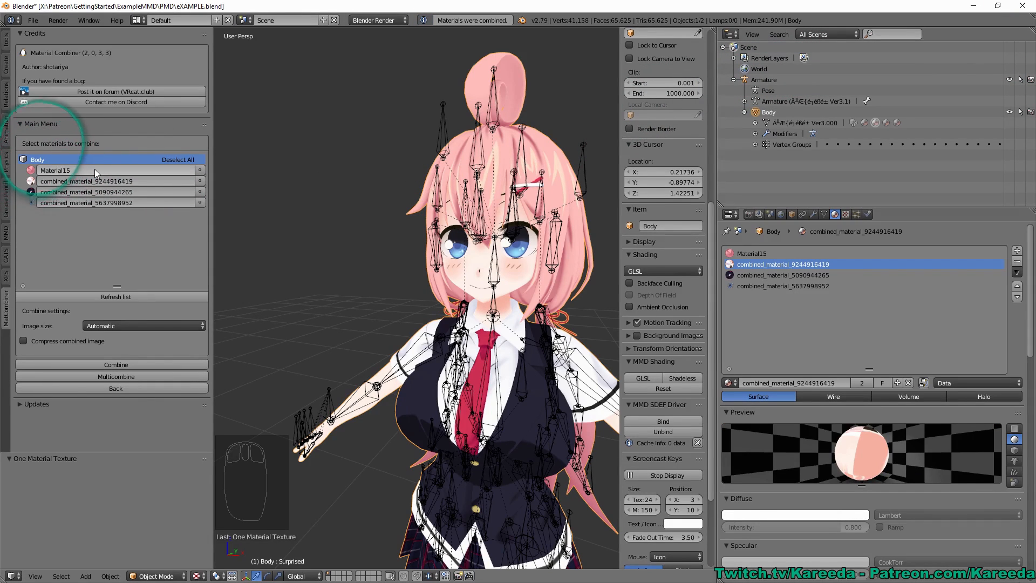
middle_drag(336, 195, 461, 105)
scroll(470, 203, up, 4)
scroll(501, 199, down, 5)
middle_drag(471, 203, 516, 216)
scroll(507, 178, up, 2)
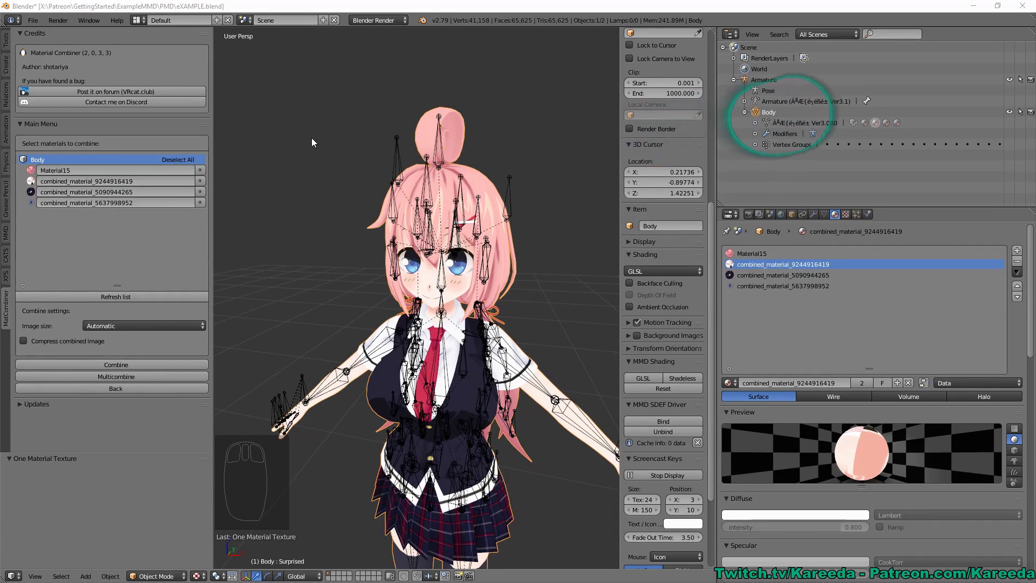
Save the project as a new Blender file named eXAMPLEAtlas.blend in the PMD folder.
click(33, 19)
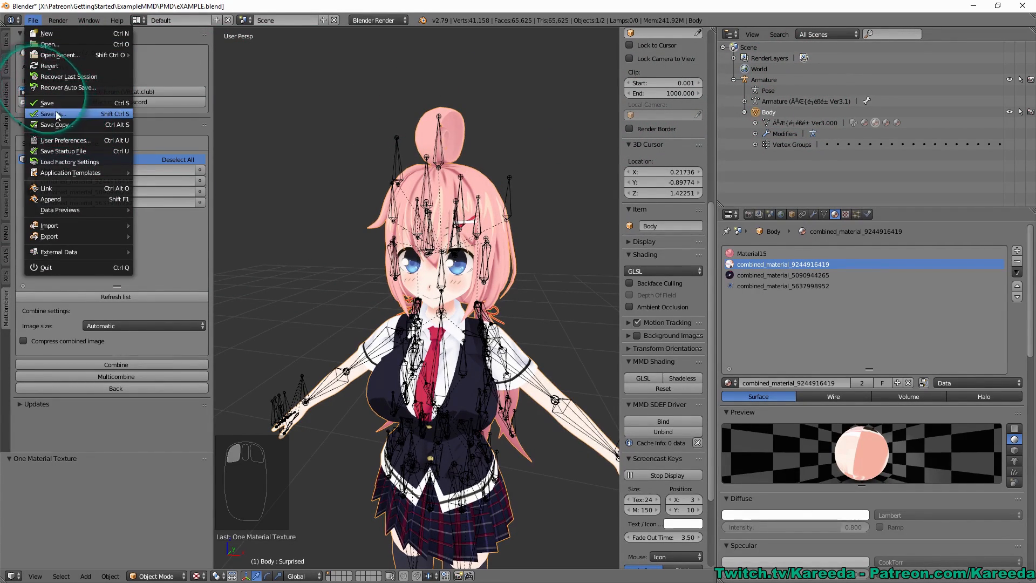
click(78, 113)
click(168, 61)
text(Atlas)
key(Return)
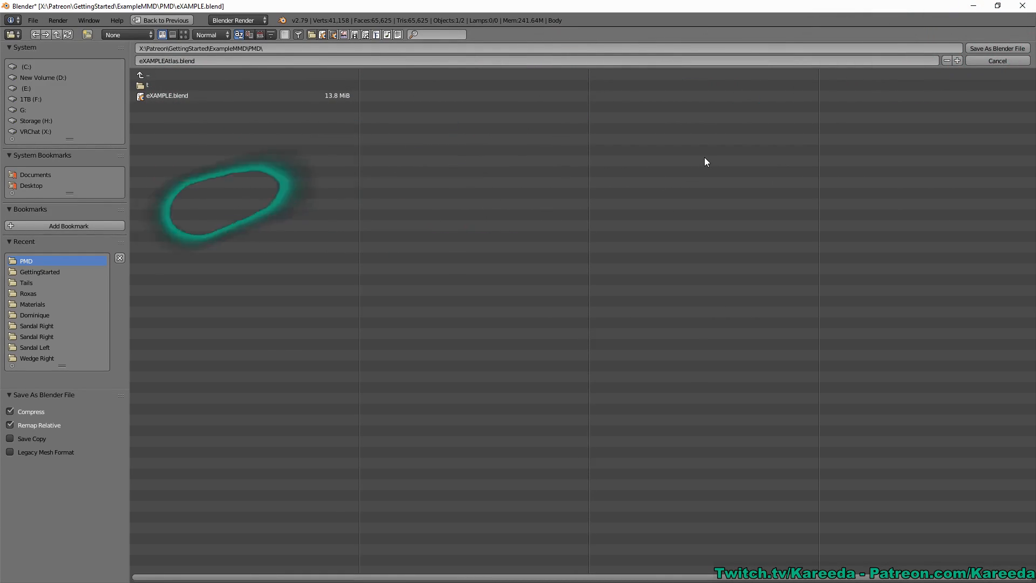
click(992, 48)
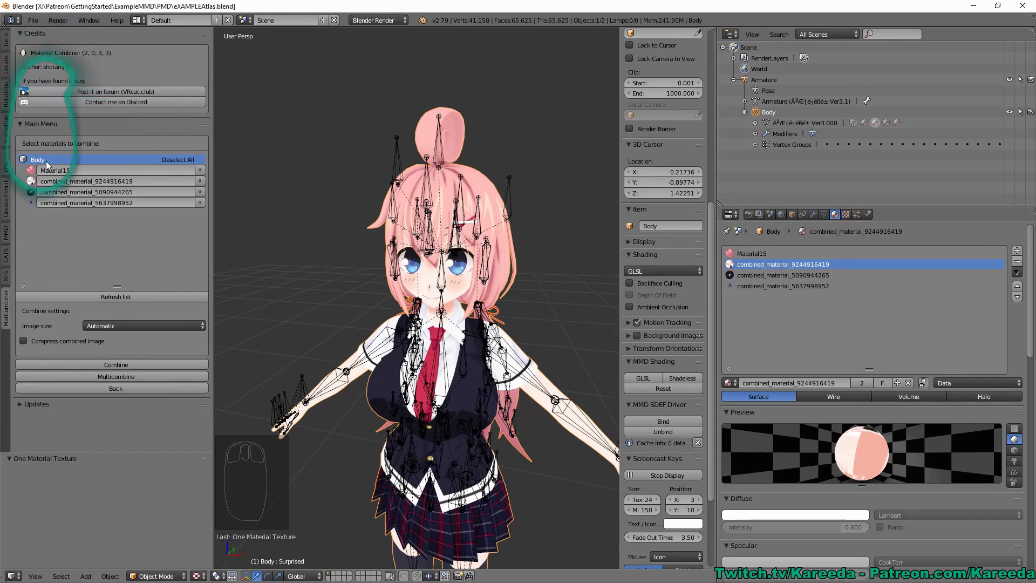
Export the model with CATS as eXAMPLEAtlas.fbx to the PMD folder, and save over eXAMPLEAtlas.blend.
click(6, 255)
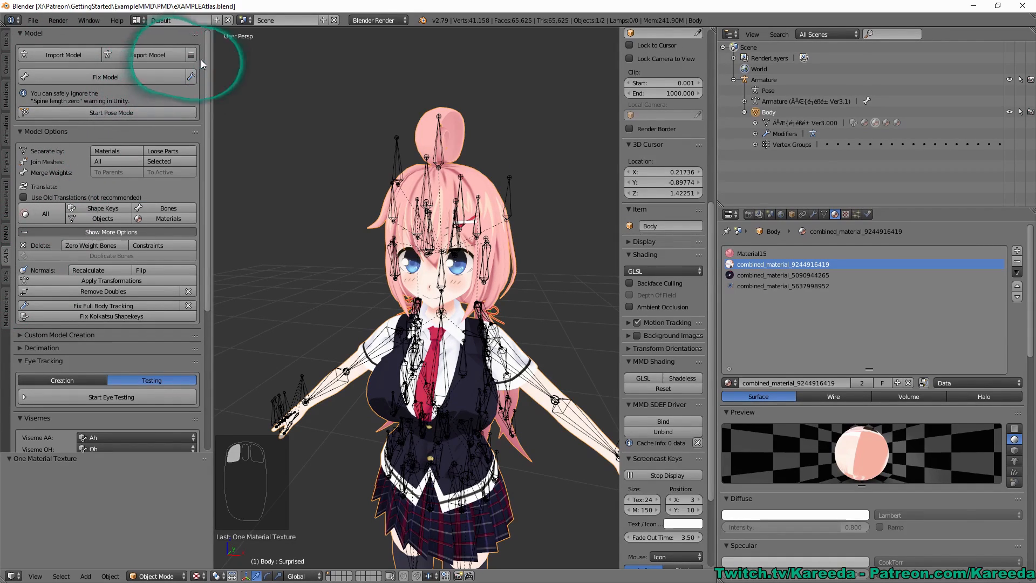
click(156, 56)
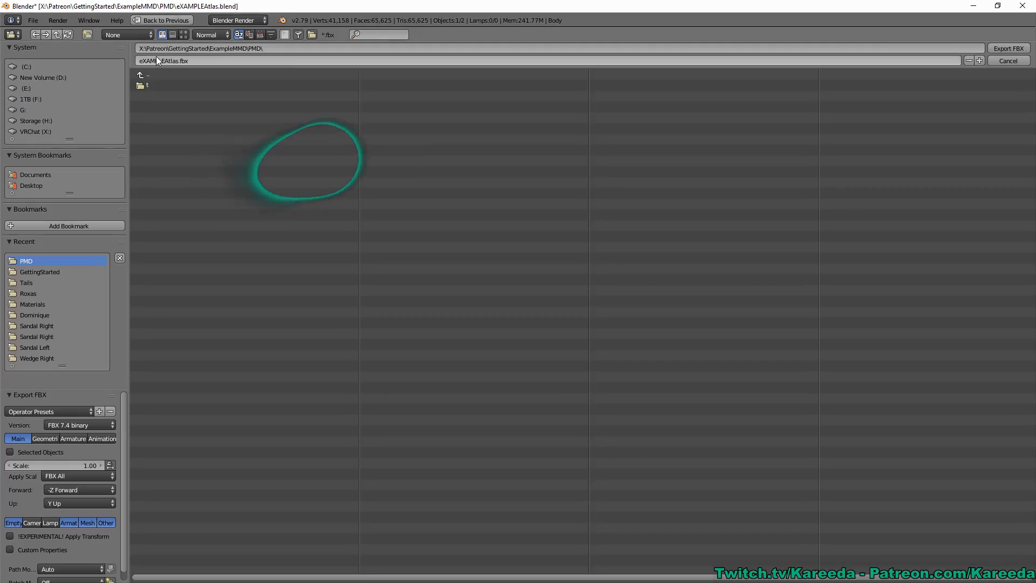
click(58, 412)
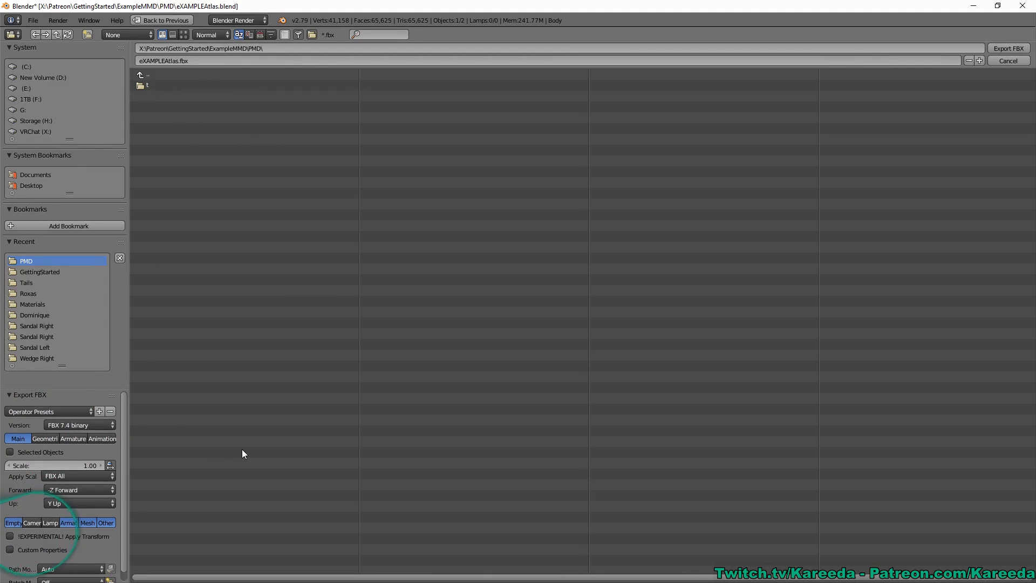
click(70, 438)
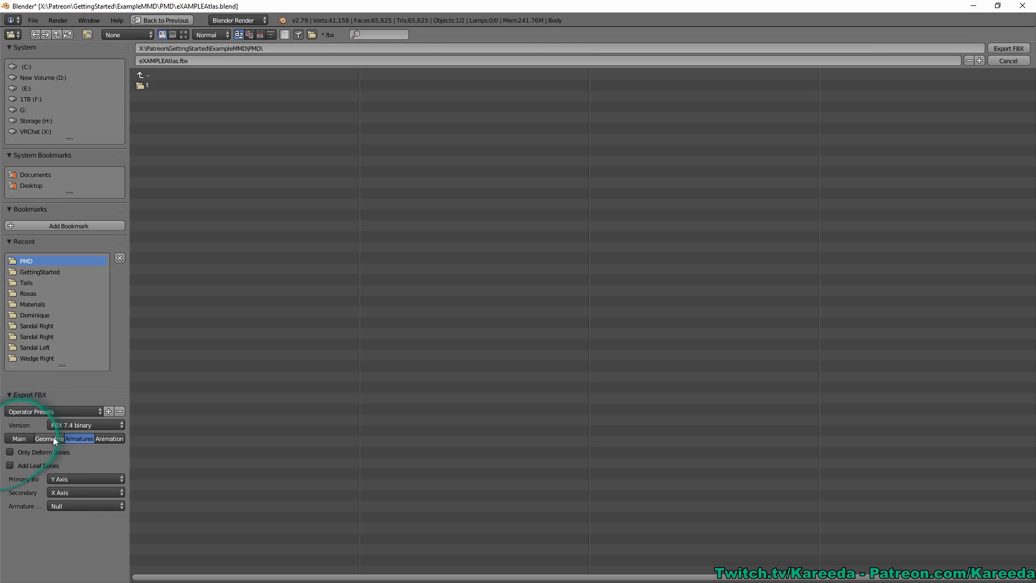
click(103, 438)
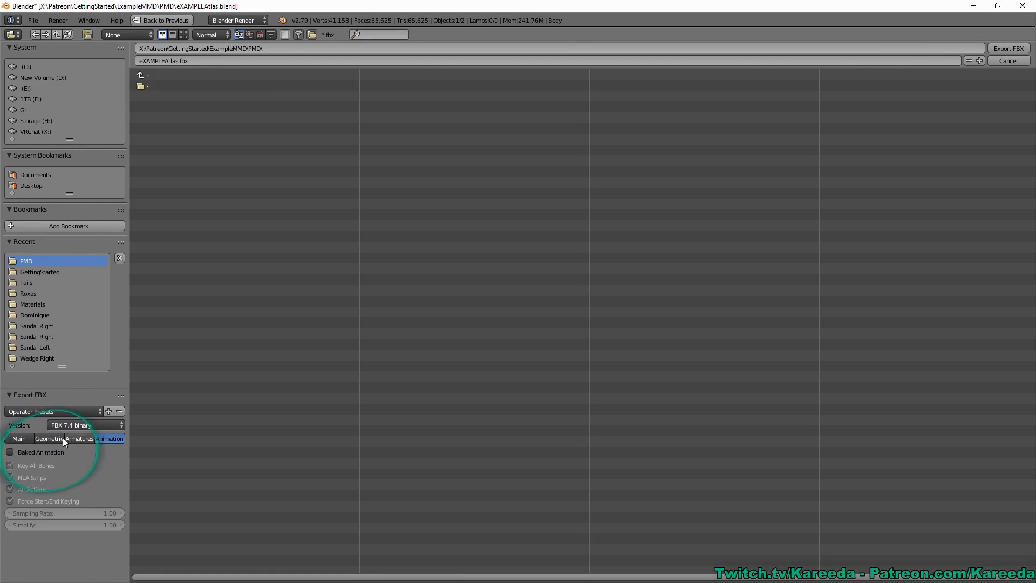
click(27, 436)
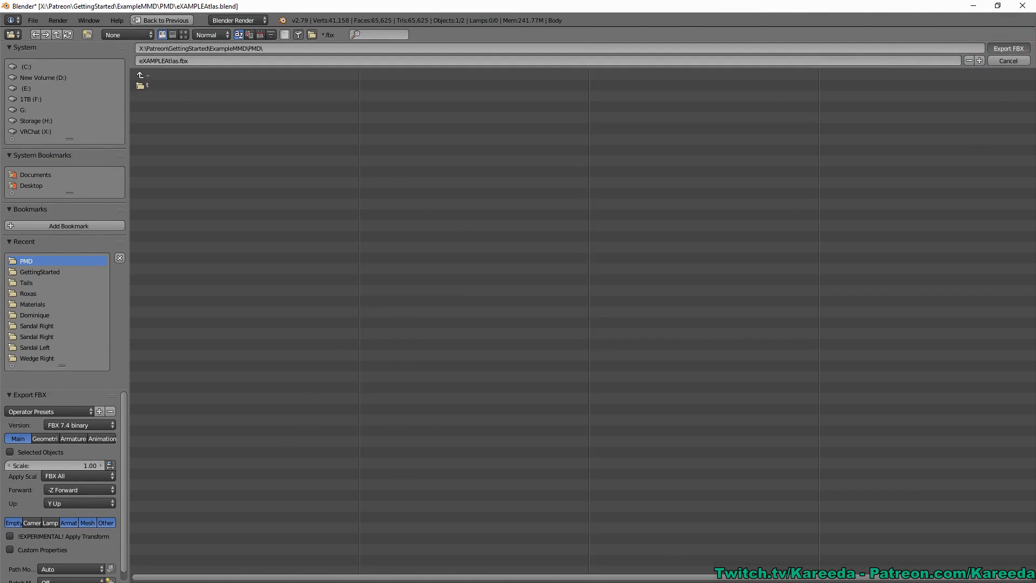
click(1009, 48)
key(ctrl+s)
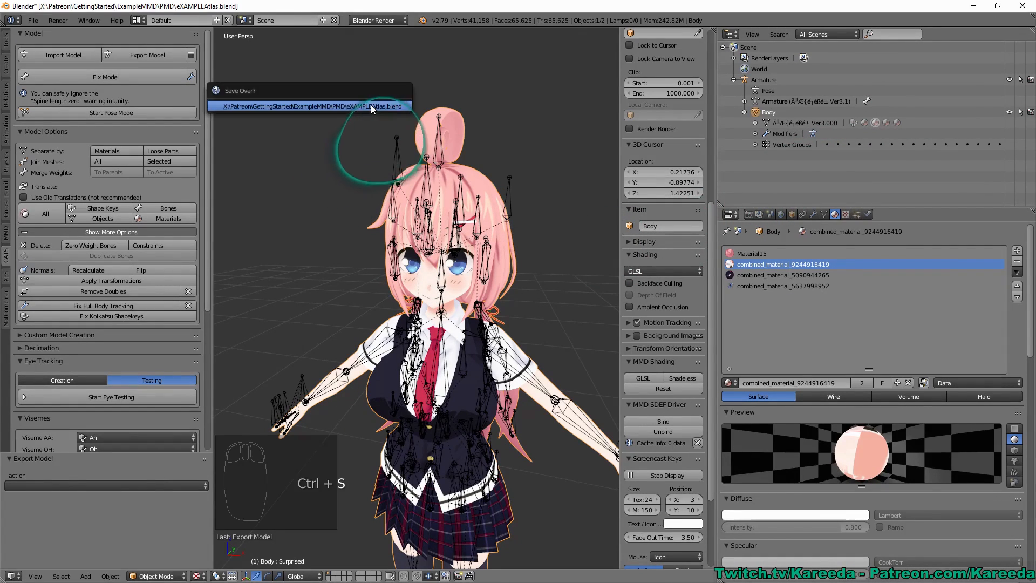
click(371, 106)
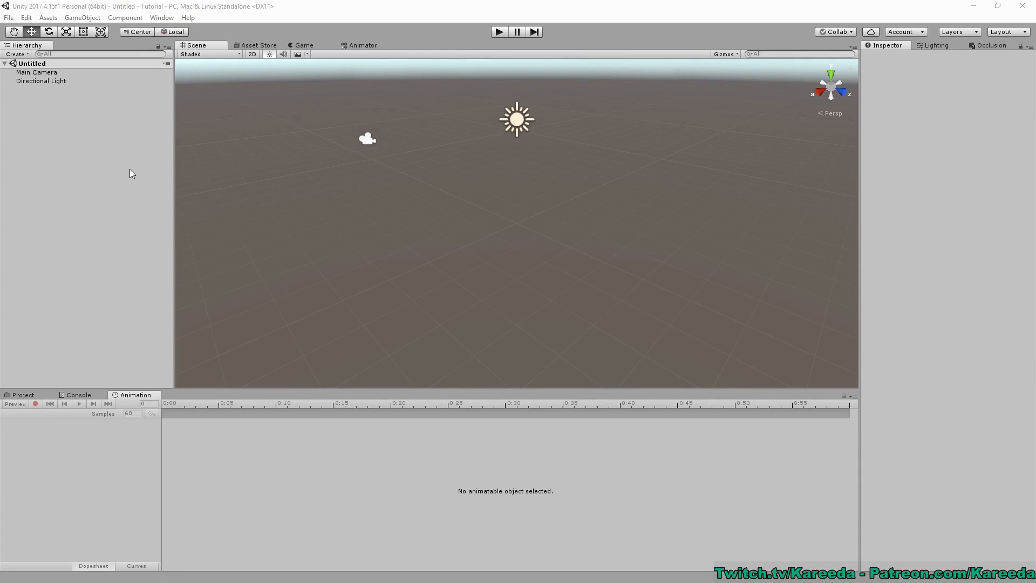
middle_drag(263, 165, 265, 240)
middle_drag(364, 194, 446, 128)
middle_drag(551, 156, 504, 167)
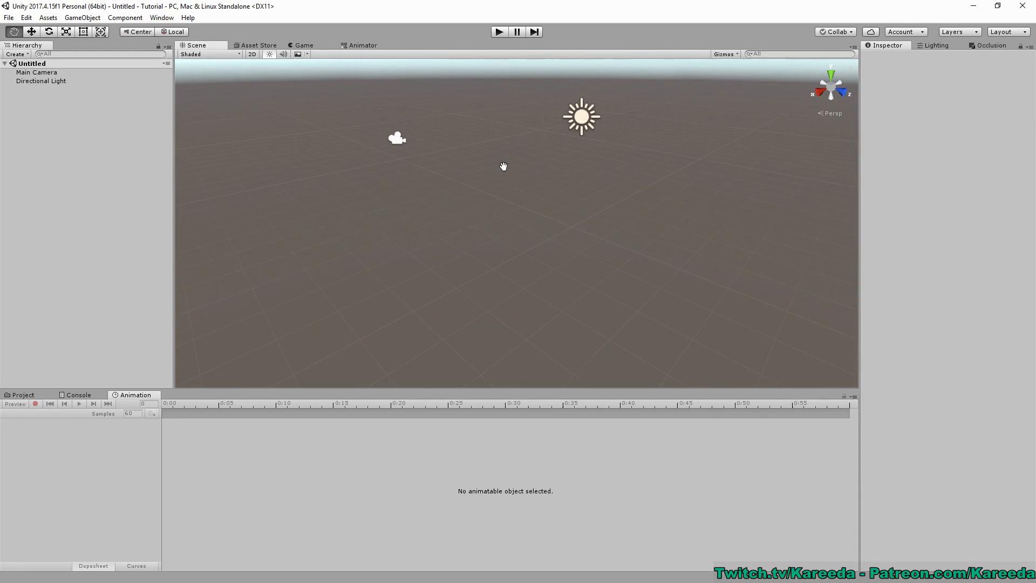
Show the Unity project's Assets folder, and download the VRChat SDK from the VRChat website in the browser.
click(23, 396)
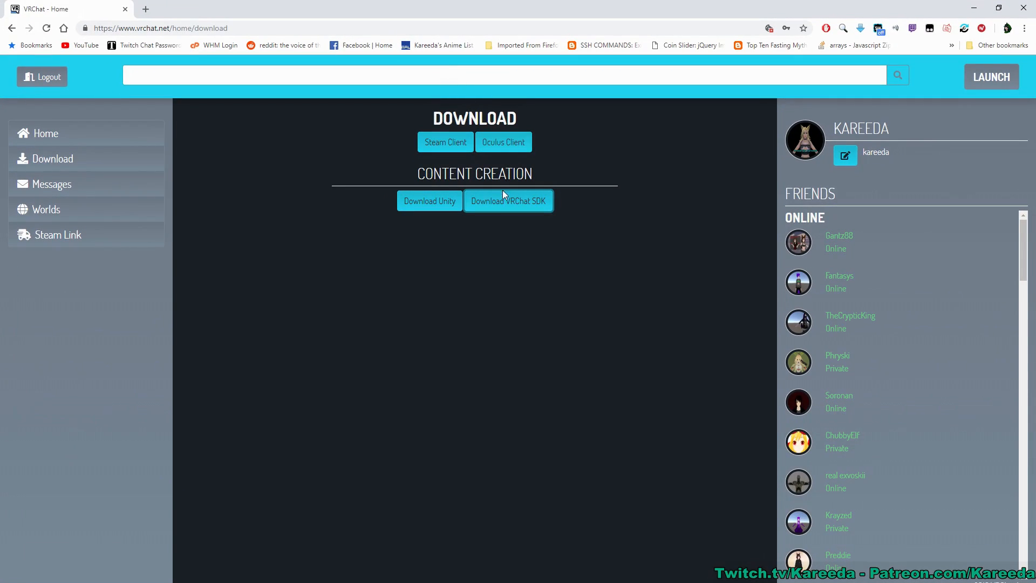
click(507, 209)
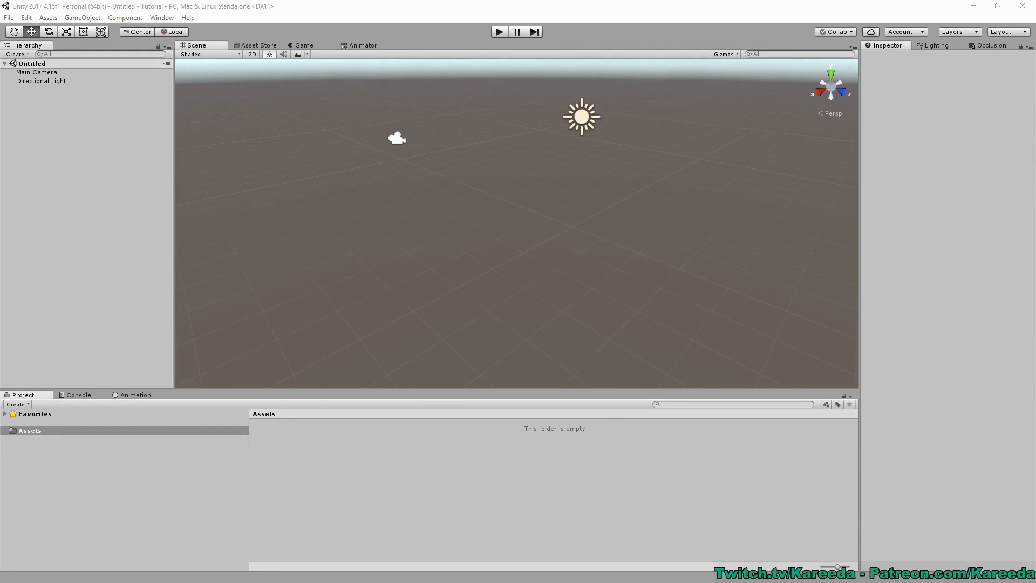
Import all items of VRCSDK-2018.12.19.17.03_Public.unitypackage from the GettingStarted folder into the Unity project.
key(alt+Tab)
drag(597, 111, 582, 111)
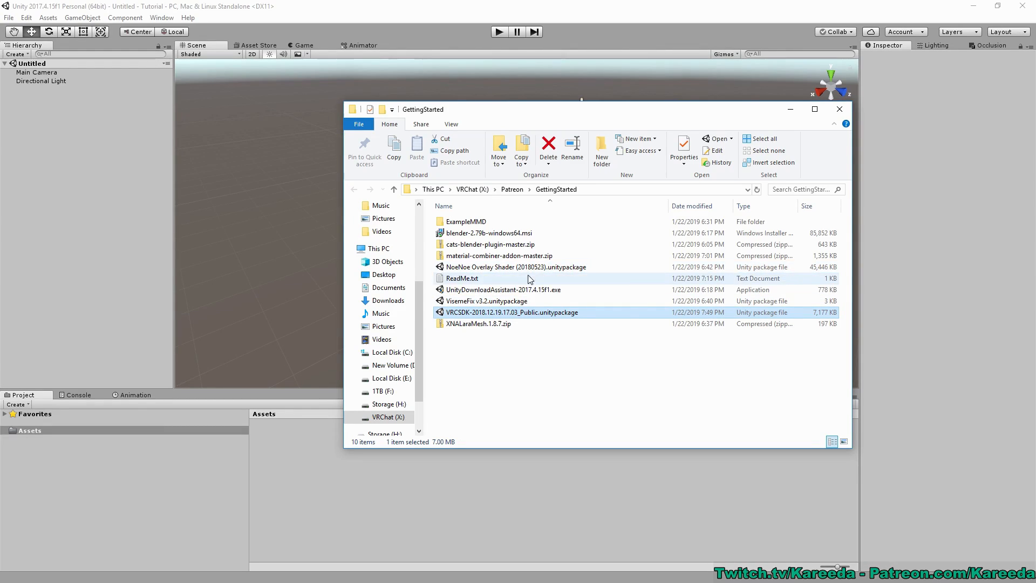
drag(548, 110, 626, 114)
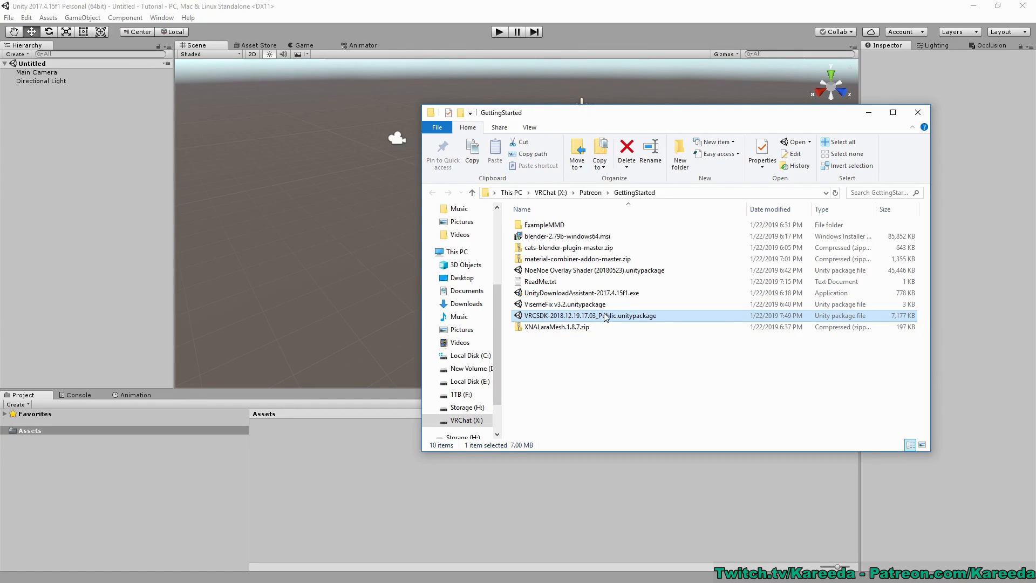
double_click(541, 315)
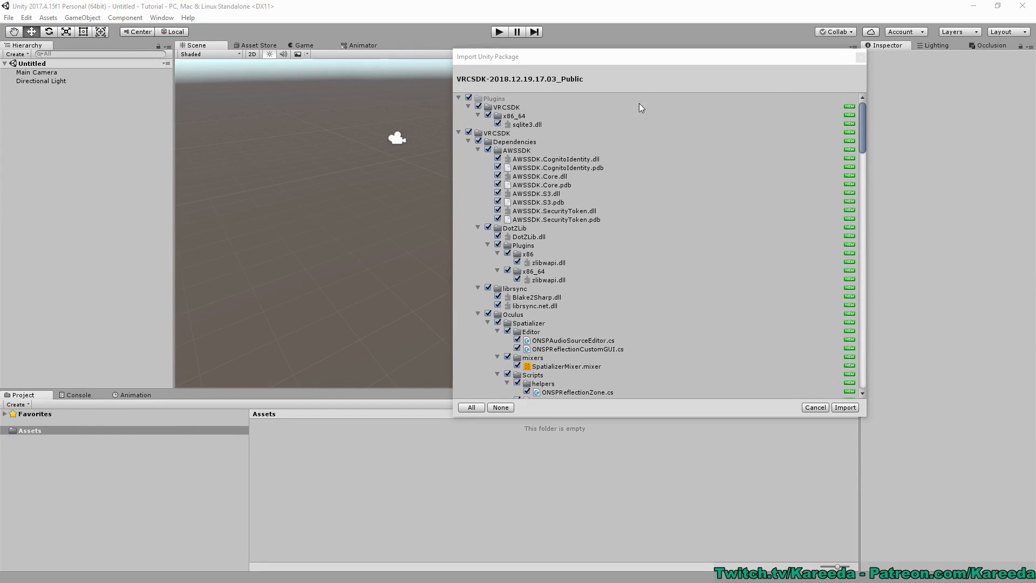
drag(555, 57, 458, 63)
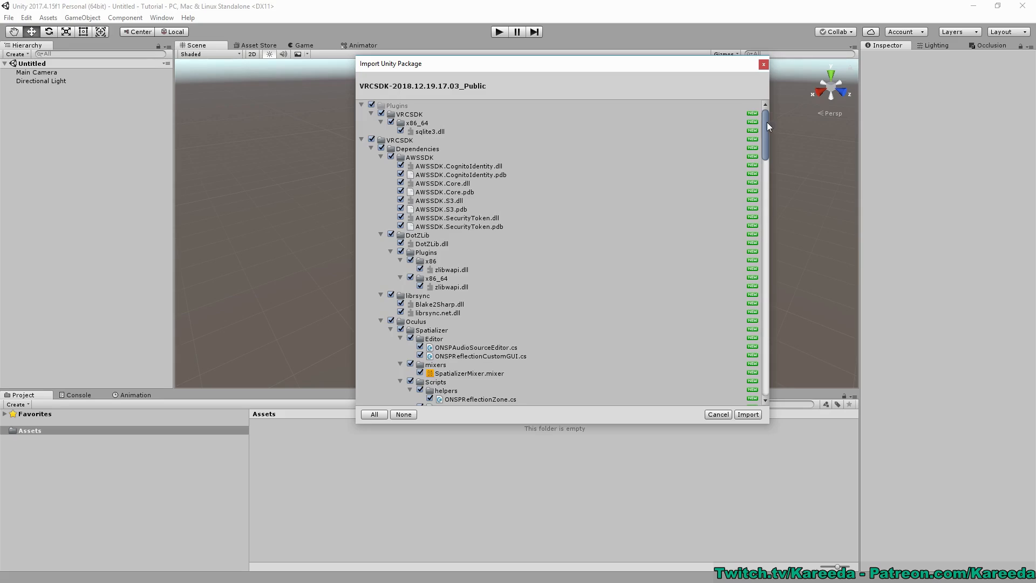
drag(768, 119, 755, 401)
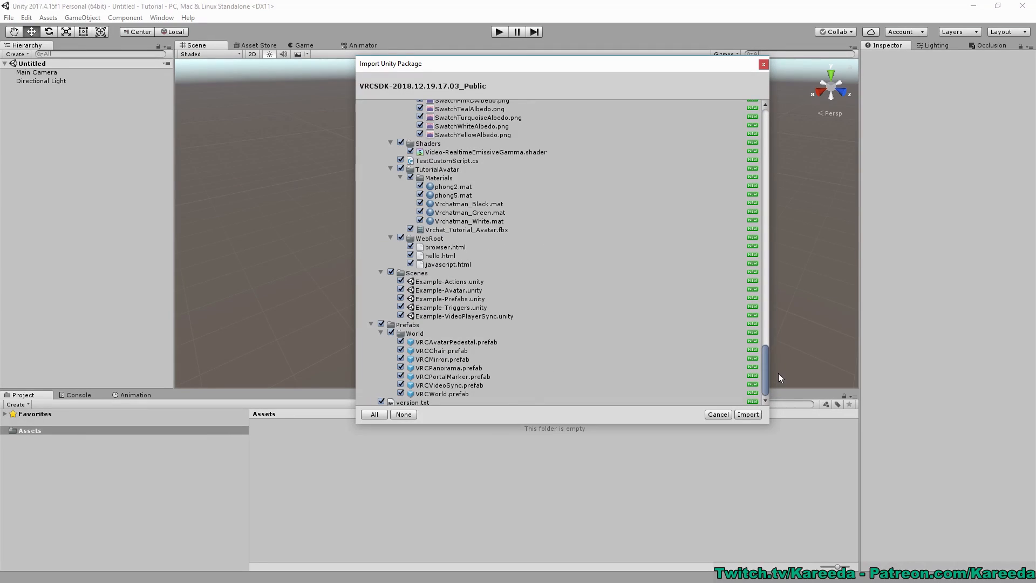
drag(769, 365, 759, 126)
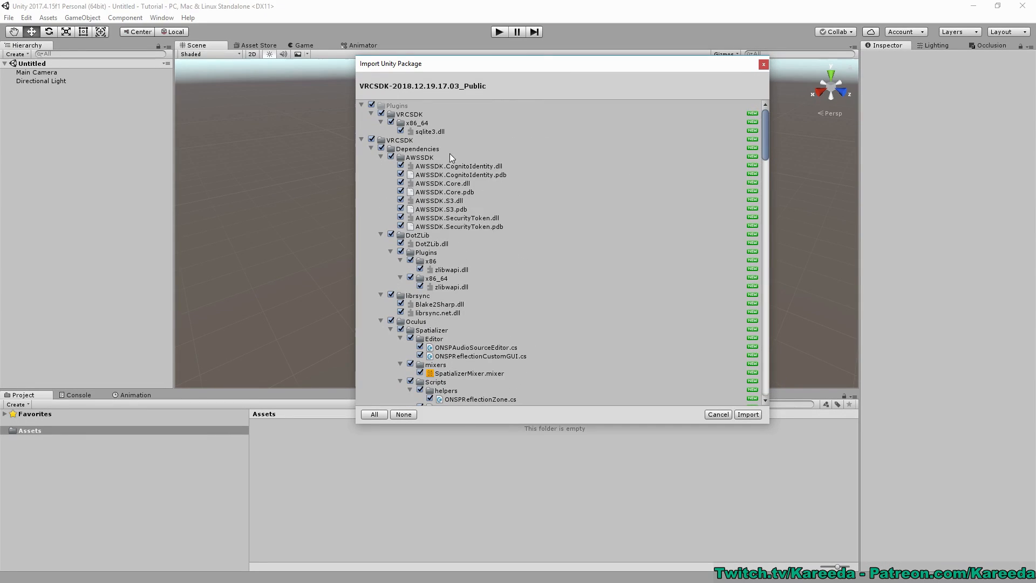
click(747, 415)
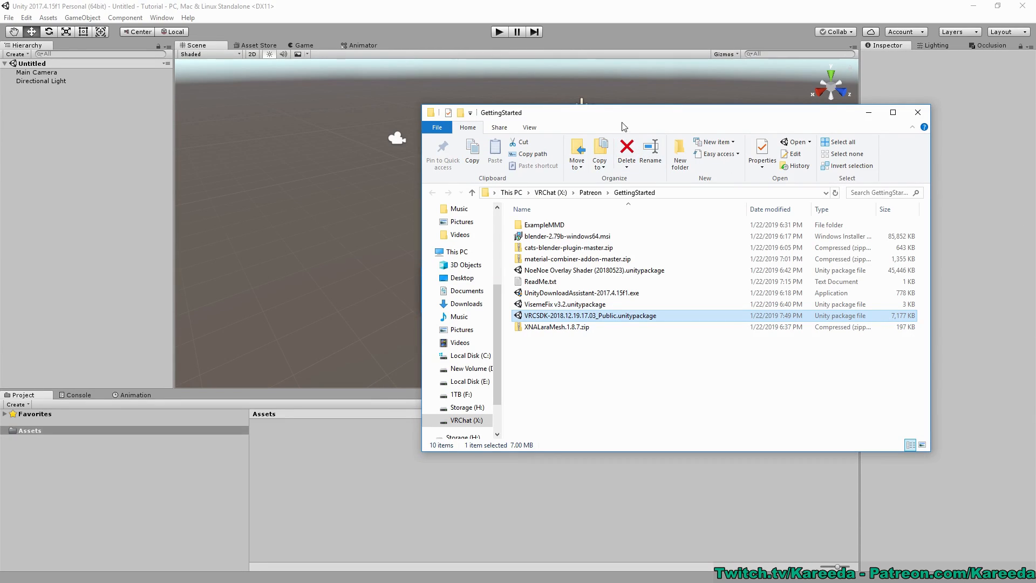
drag(625, 126, 831, 168)
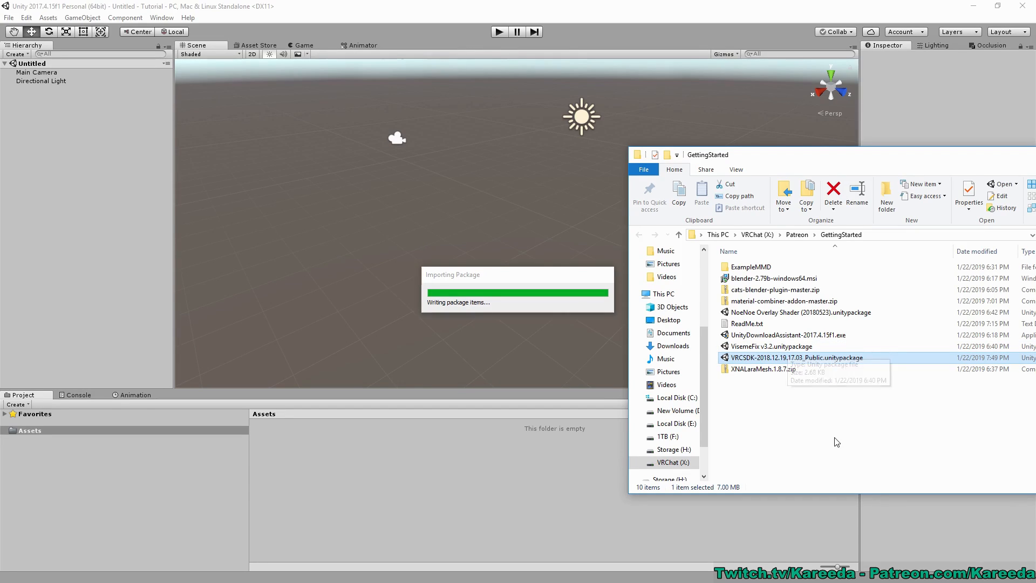
drag(770, 160, 727, 134)
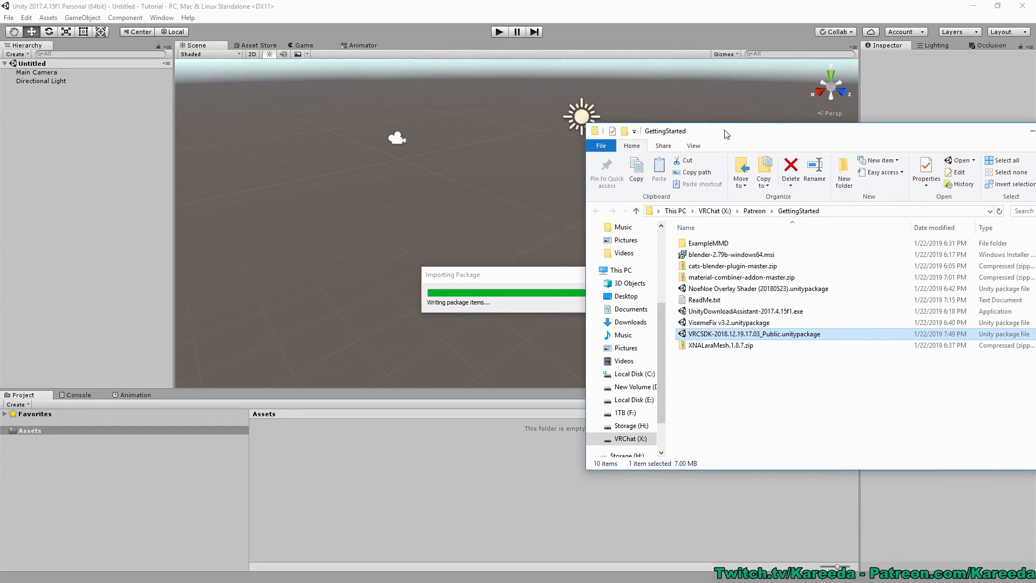
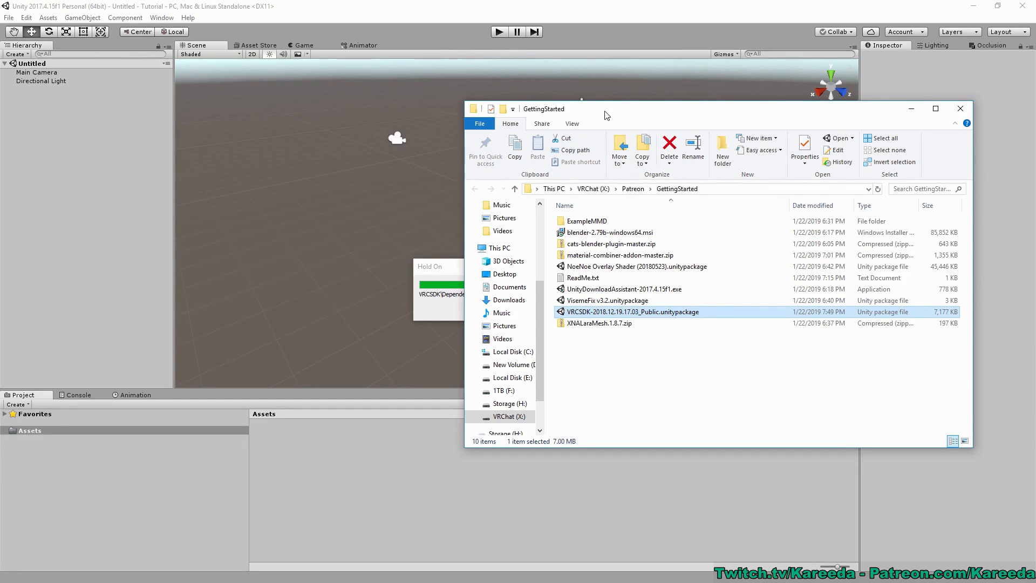
drag(607, 118, 621, 147)
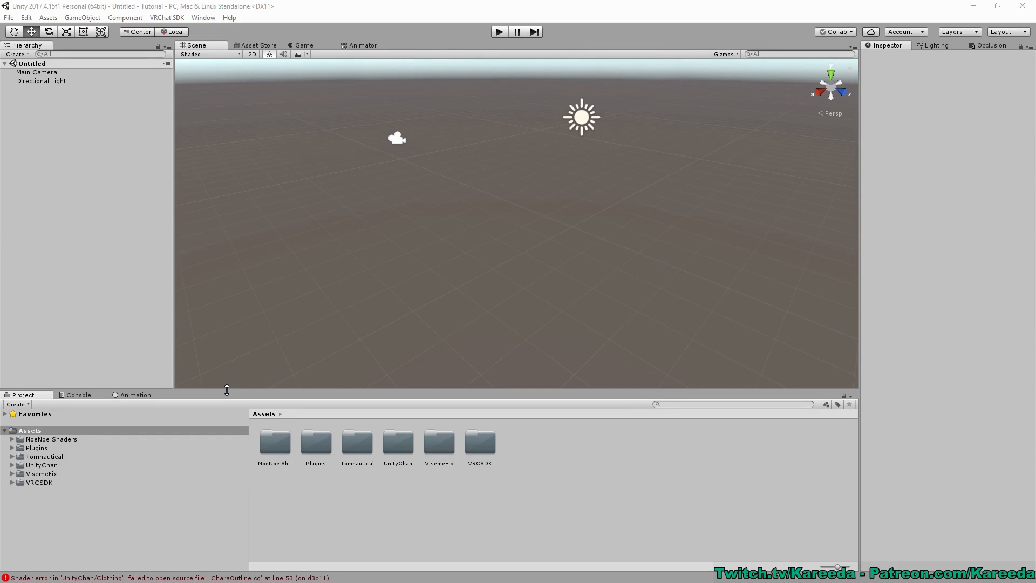
Enlarge the project asset area, and open the VRChat SDK settings as a separate floating window.
drag(227, 390, 227, 369)
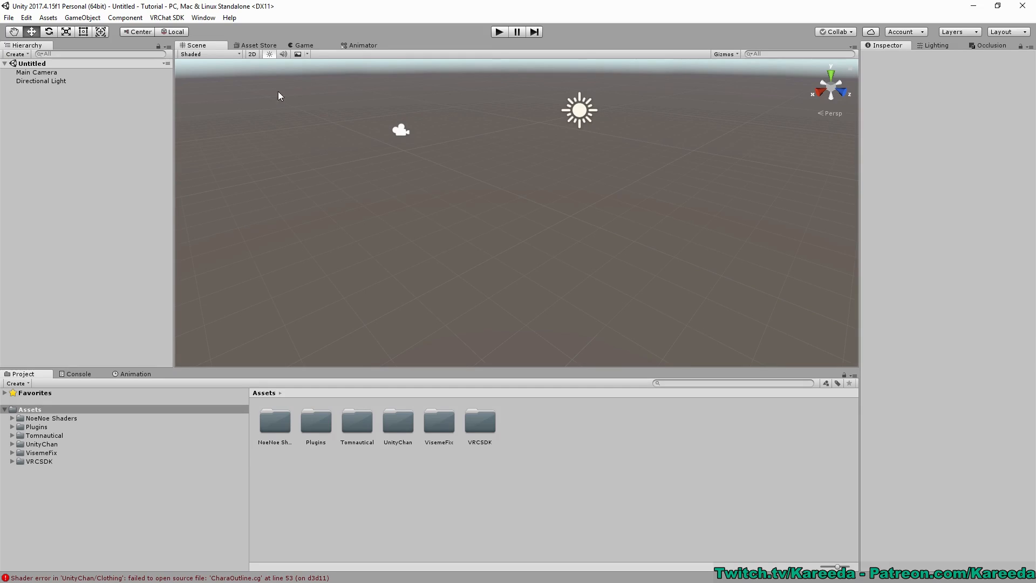
click(167, 17)
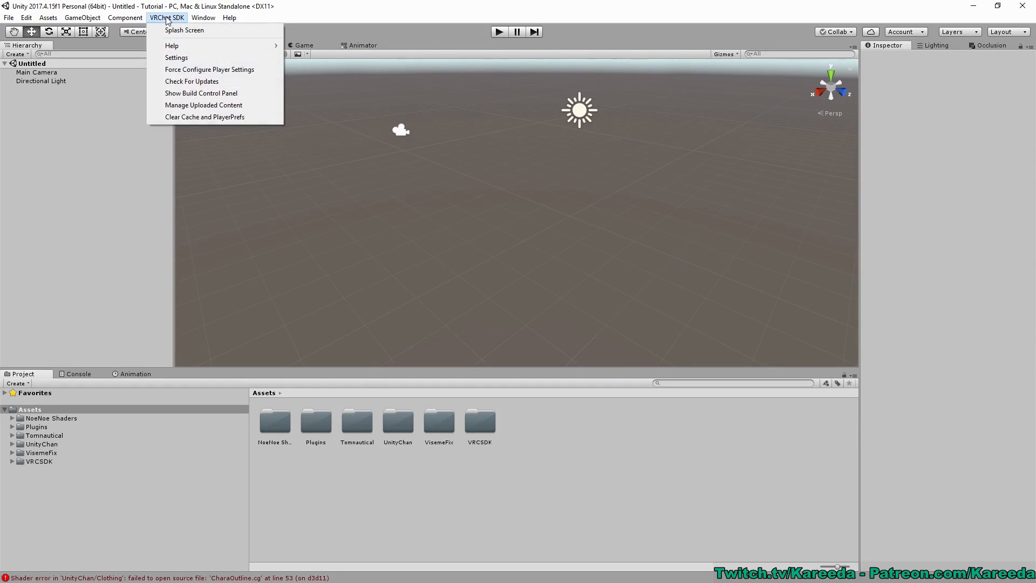
click(184, 61)
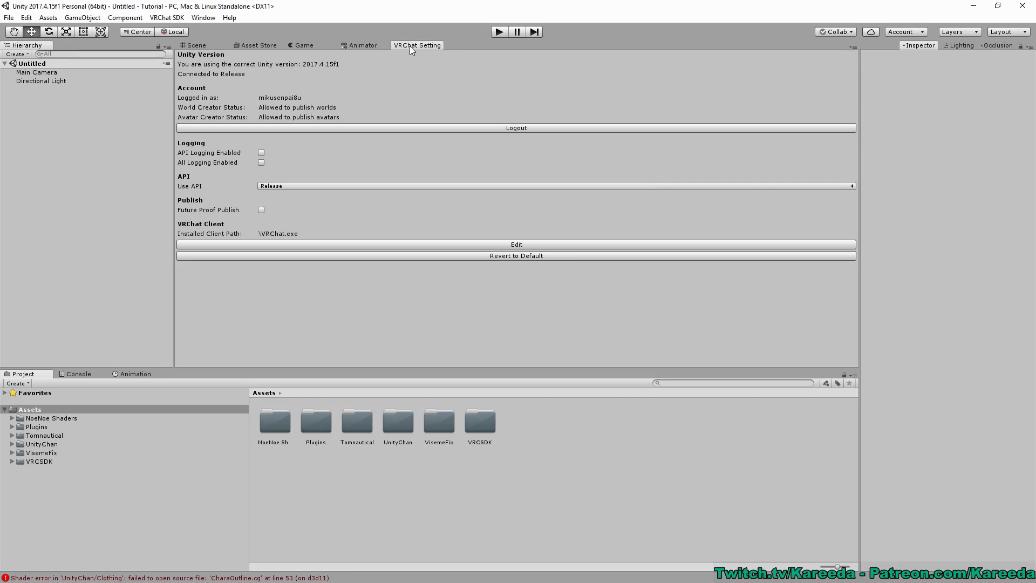
drag(409, 46, 423, 73)
drag(444, 128, 463, 211)
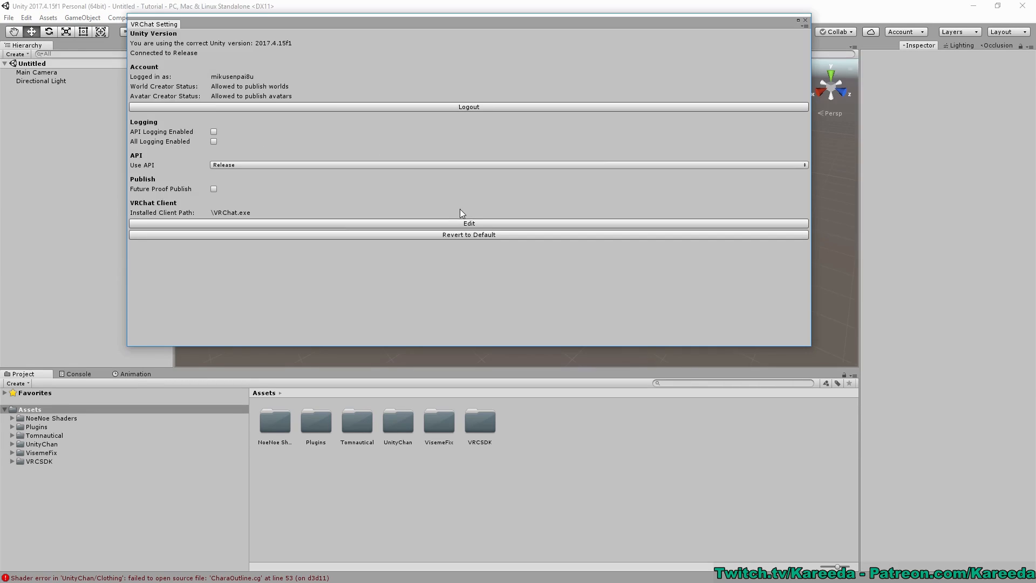
Dock the VRChat settings beside the Inspector, log out of the current account, and sign in with the VRChat username and account password.
drag(162, 24, 993, 47)
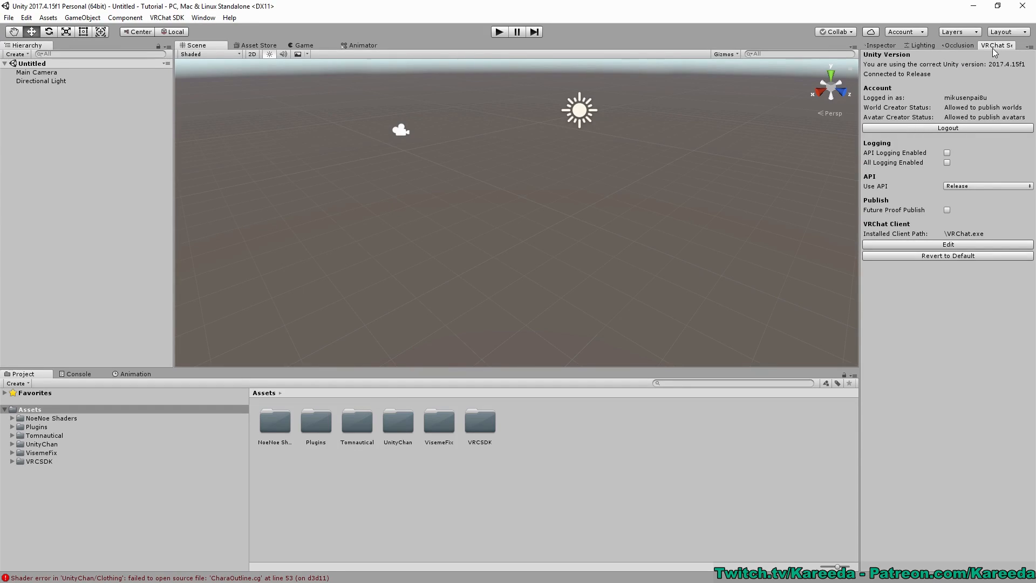
click(924, 128)
click(954, 98)
text(Kareeda)
key(Tab)
text(********)
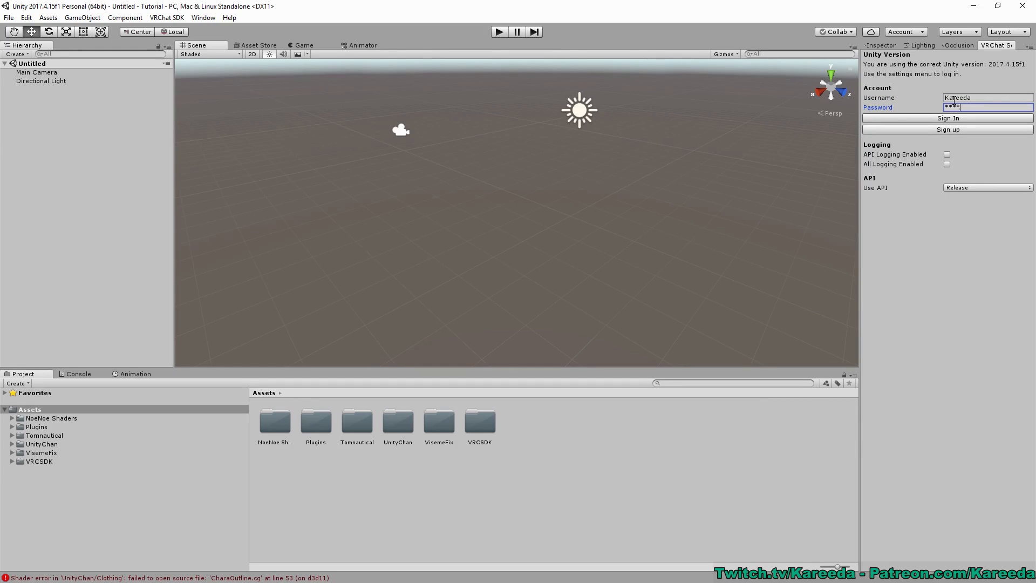
text(**)
click(919, 116)
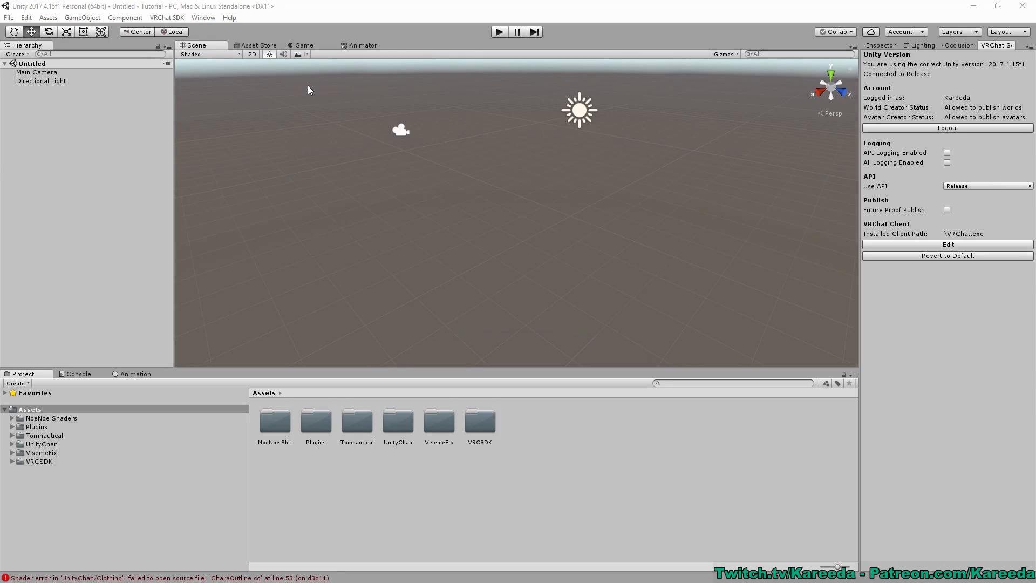
Open the VRChat SDK build control panel and dock it alongside the Project, Console and Animation panels.
click(166, 18)
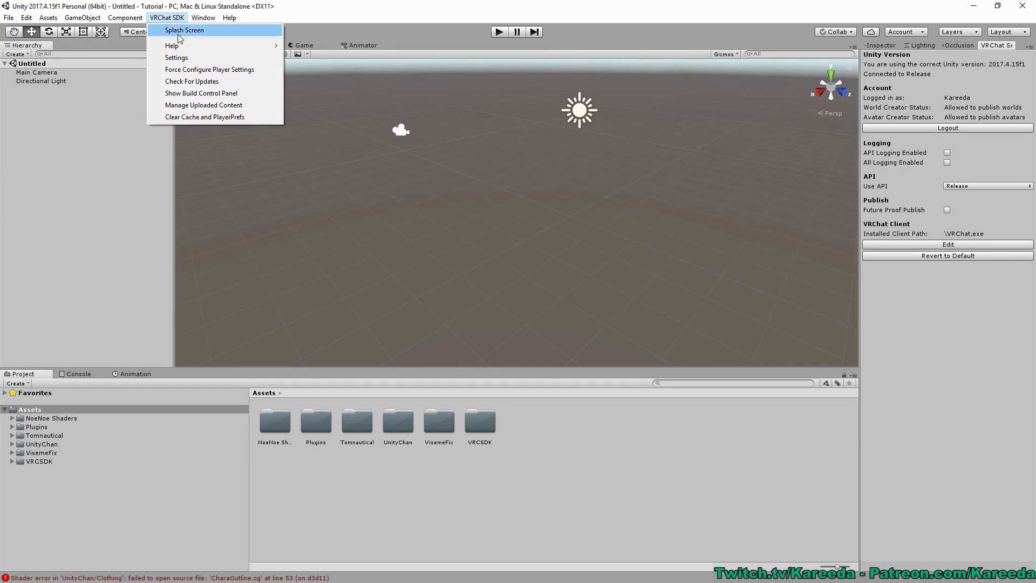
click(206, 93)
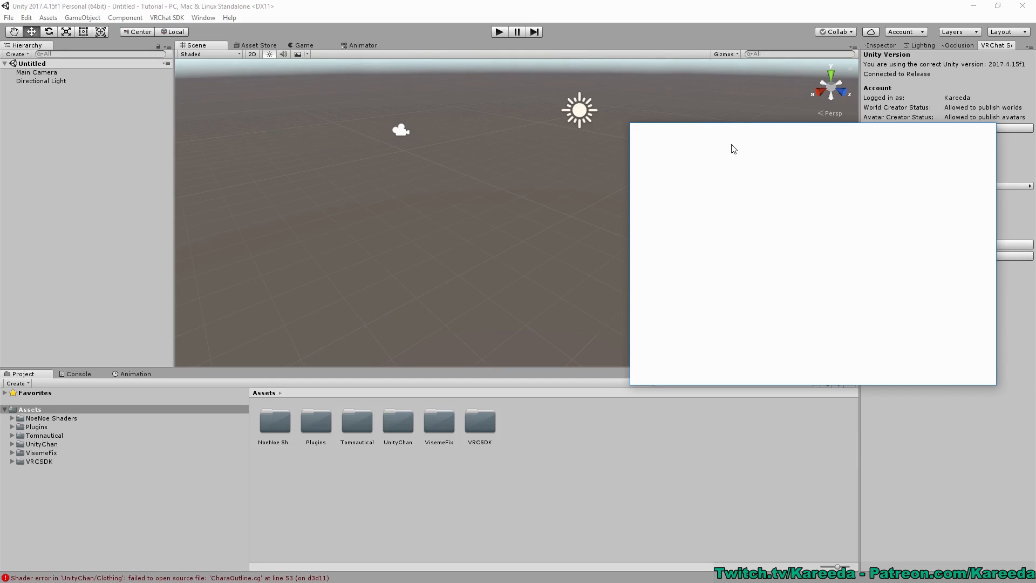
drag(660, 131, 188, 391)
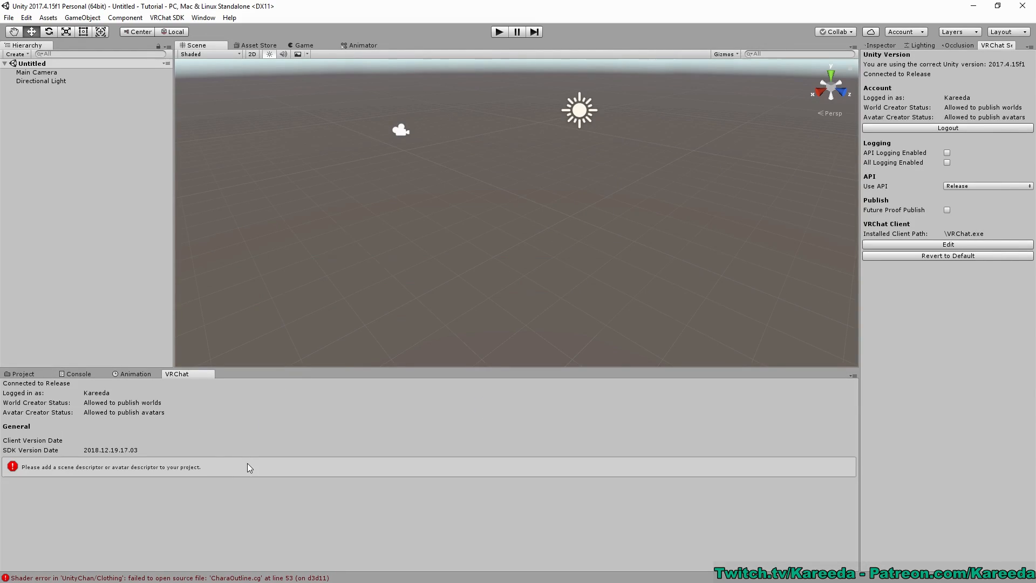
Create a folder named Avatars in the project's Assets folder.
click(21, 375)
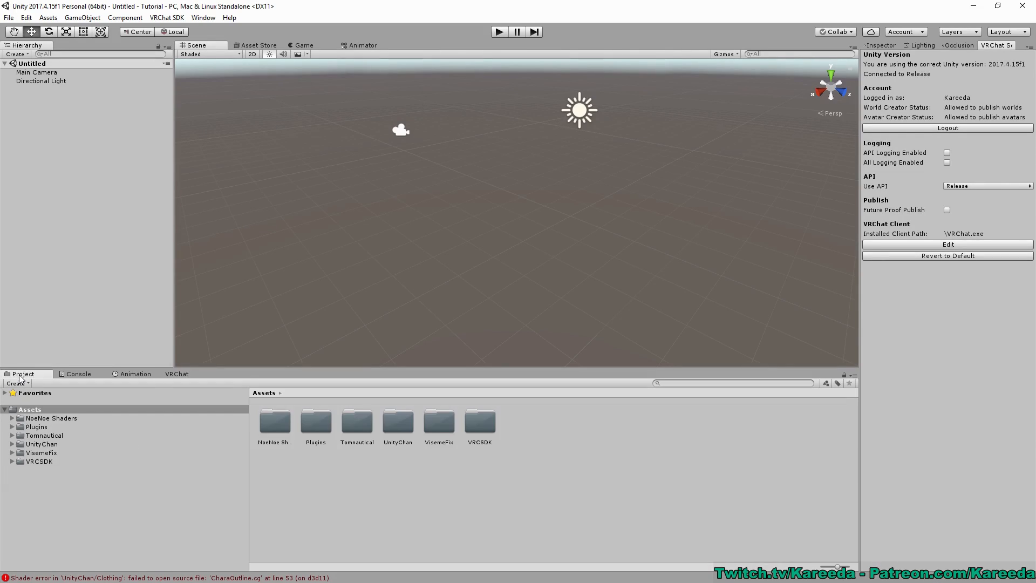
right_click(35, 412)
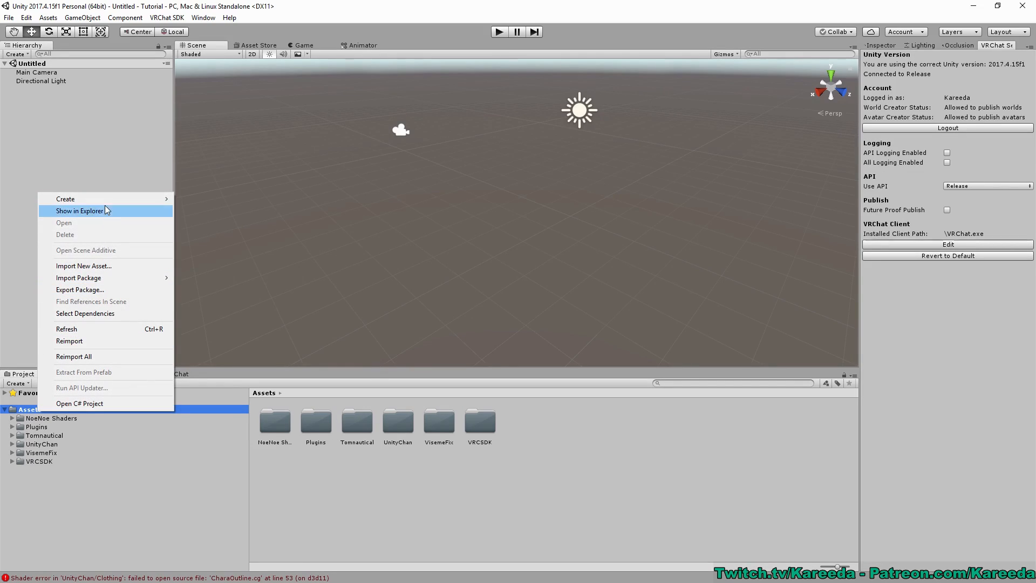
mouse_move(113, 199)
click(221, 200)
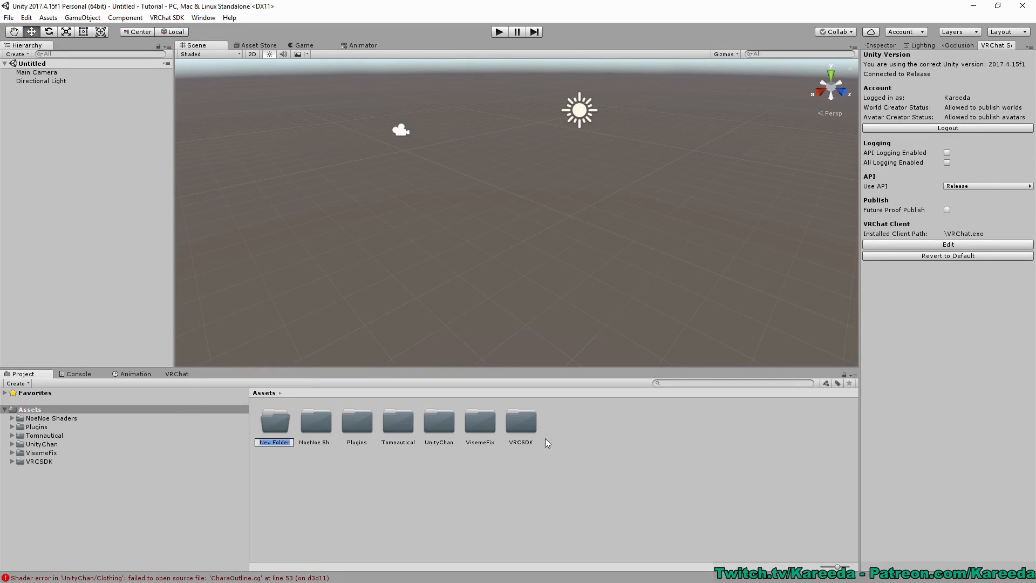
text(Avatars)
key(Return)
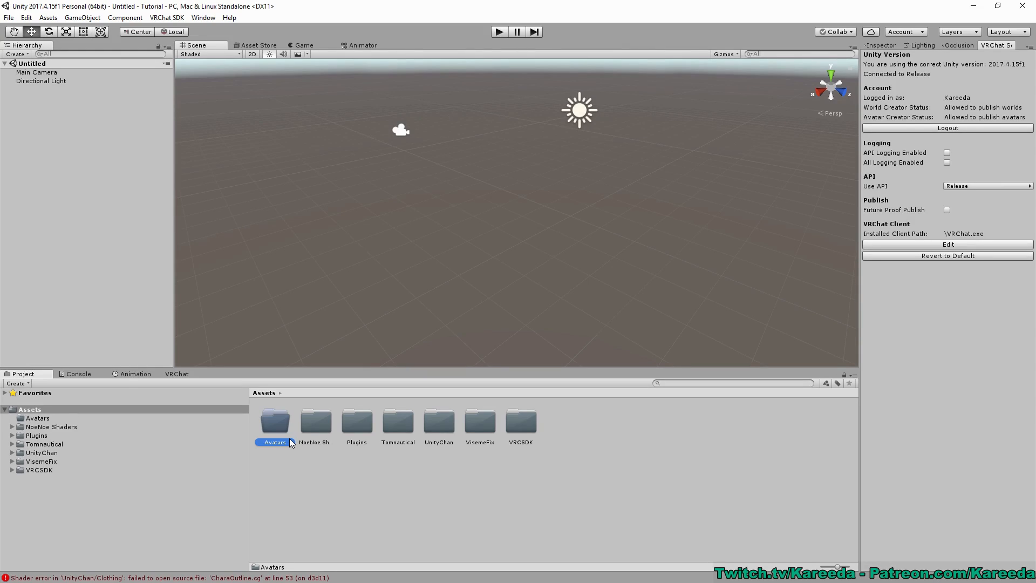
Create a folder named Tutorial inside the Avatars folder.
click(42, 419)
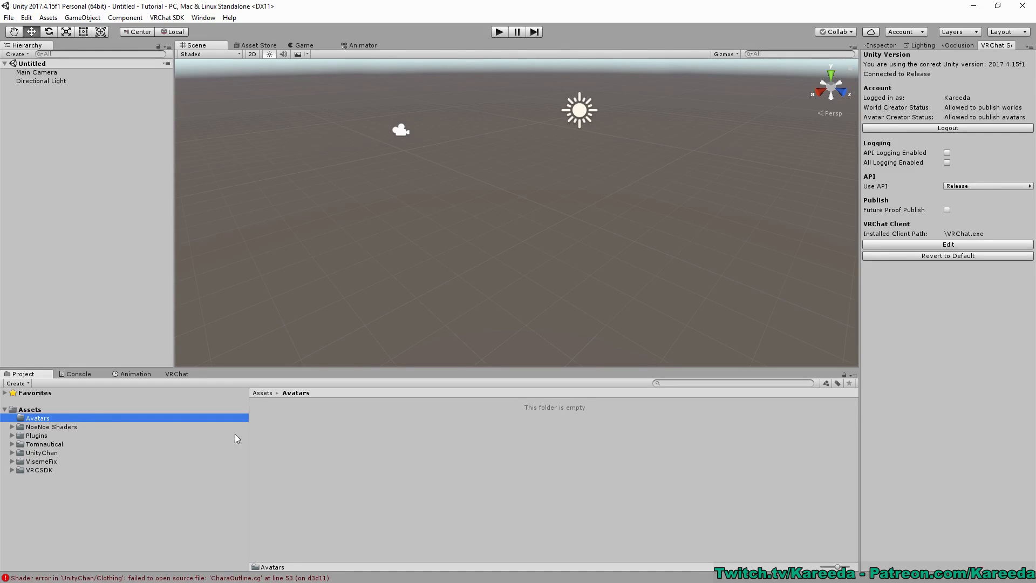
click(371, 448)
right_click(321, 427)
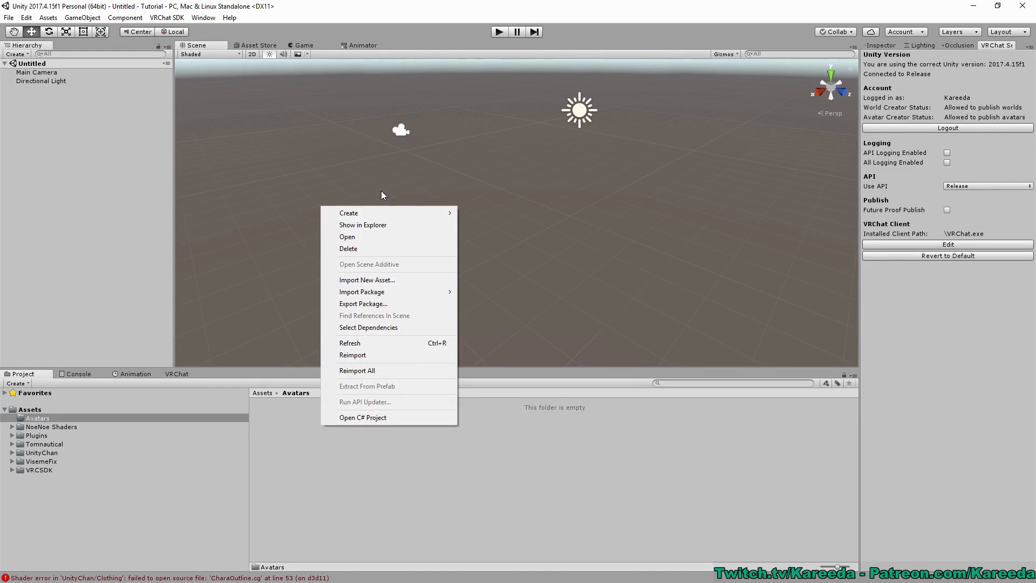
mouse_move(416, 212)
click(519, 212)
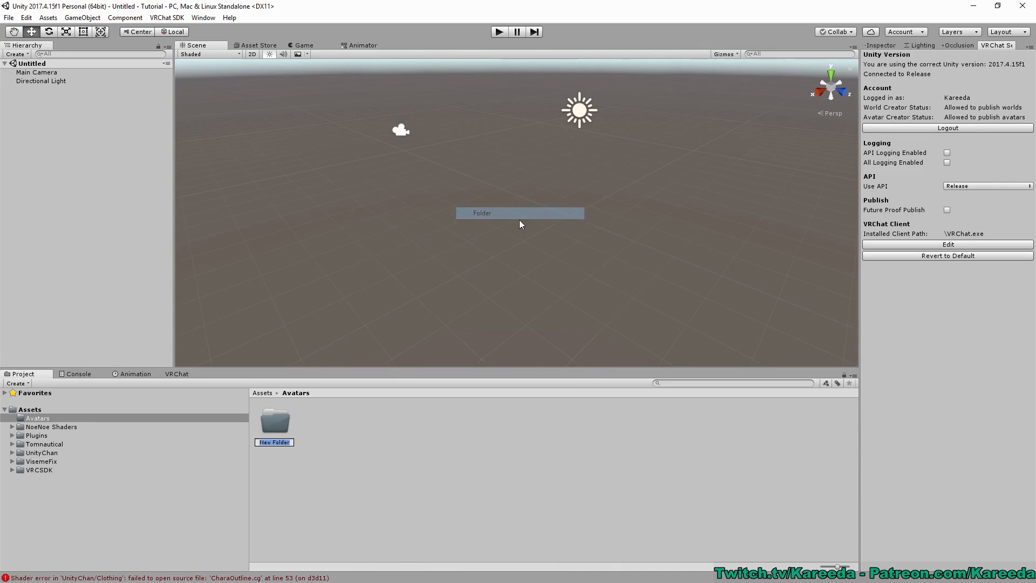
text(Tutorial)
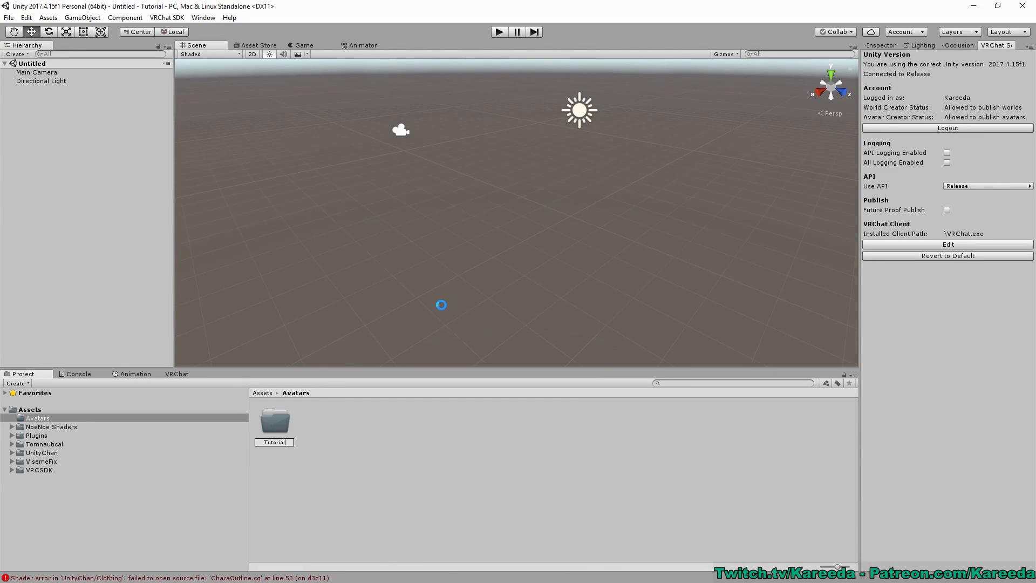
key(Return)
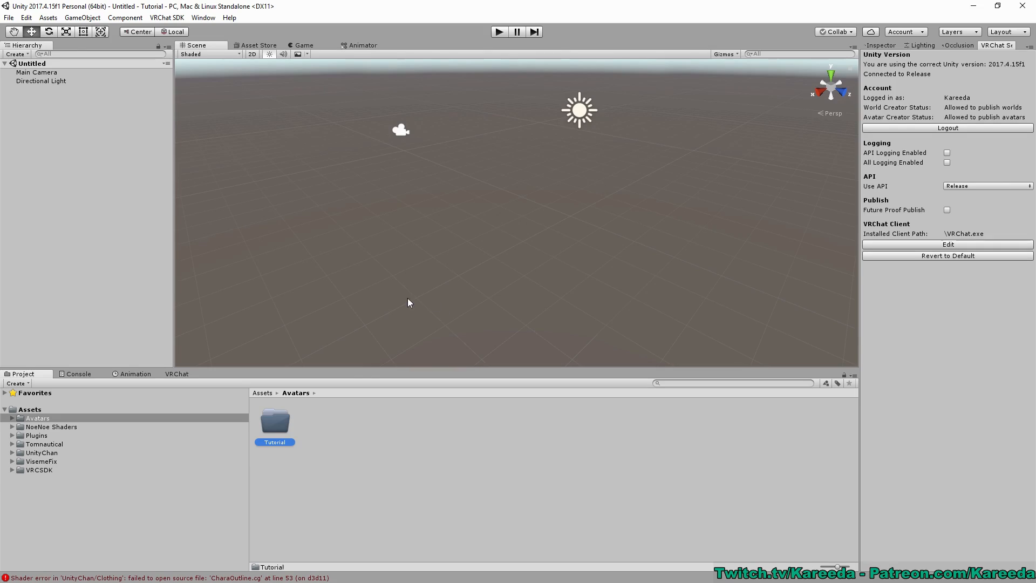
Create a folder named Textures inside the Tutorial folder.
double_click(267, 426)
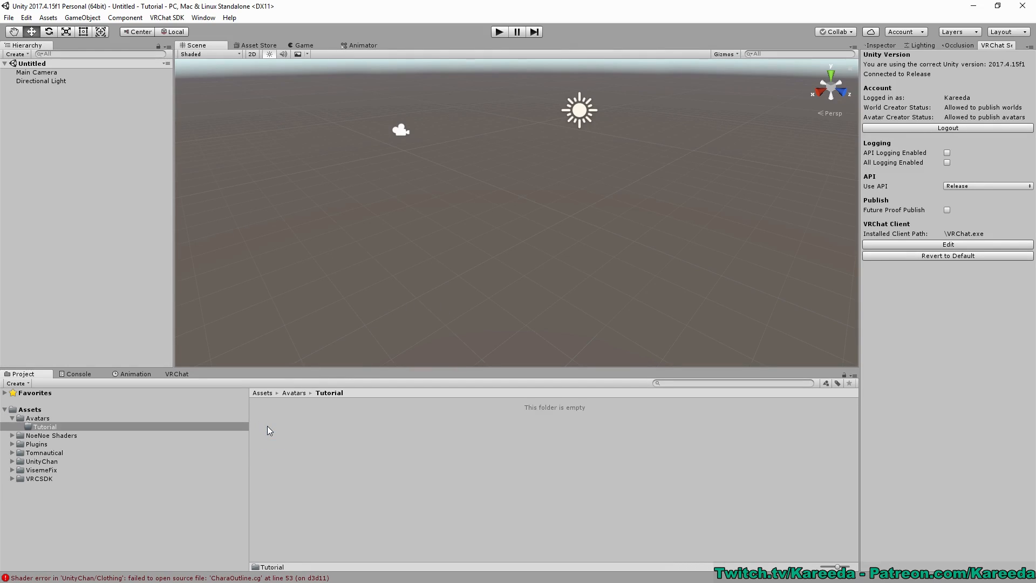
right_click(314, 423)
mouse_move(414, 215)
click(528, 213)
text(TExt)
key(BackSpace)
key(BackSpace)
key(BackSpace)
text(extures)
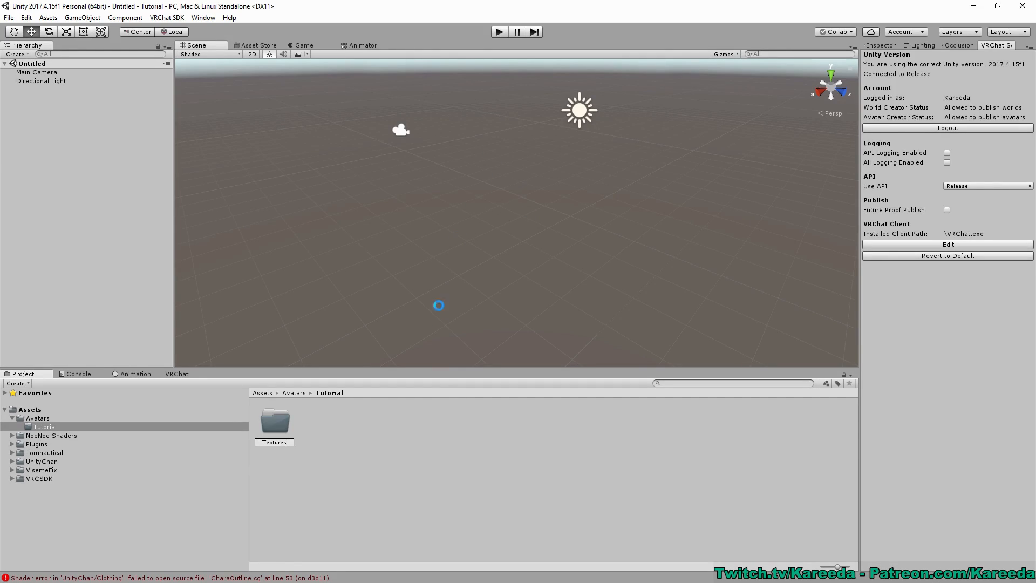
click(434, 398)
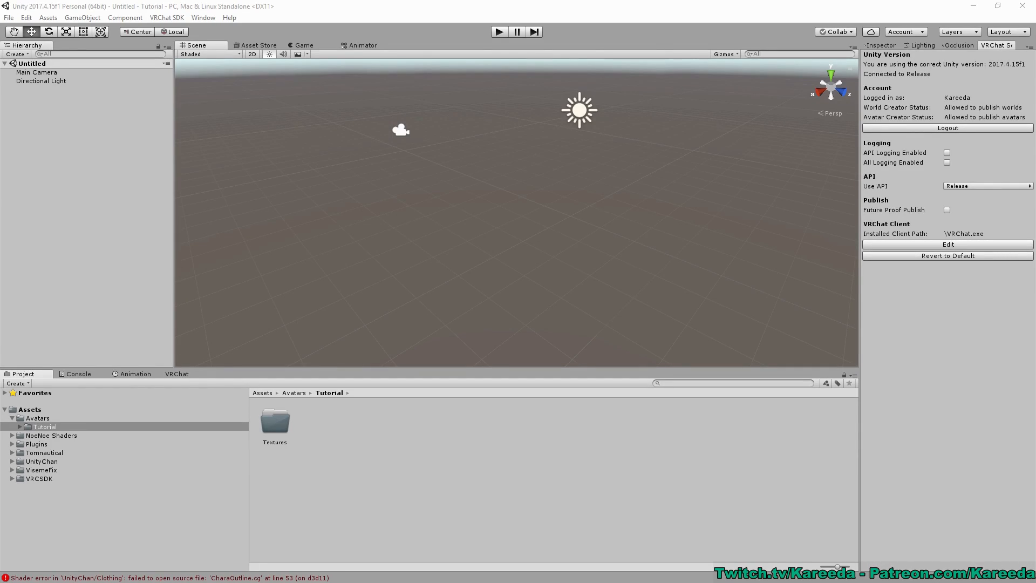
Import the three combined_image PNG files from the ExampleMMD PMD folder into the Textures folder, and narrow the project's folder tree.
drag(1035, 124, 505, 139)
click(508, 247)
double_click(509, 247)
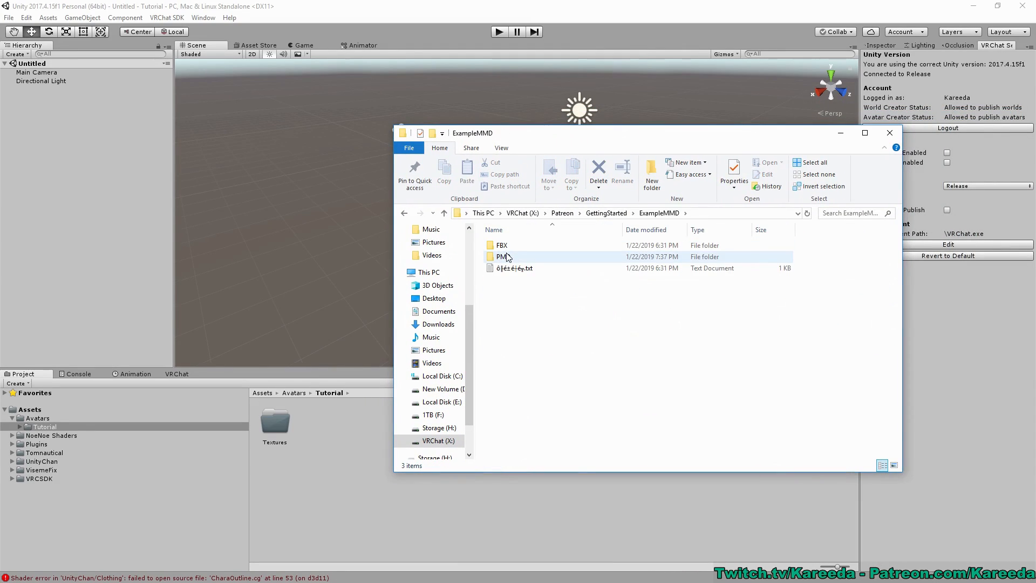
double_click(506, 256)
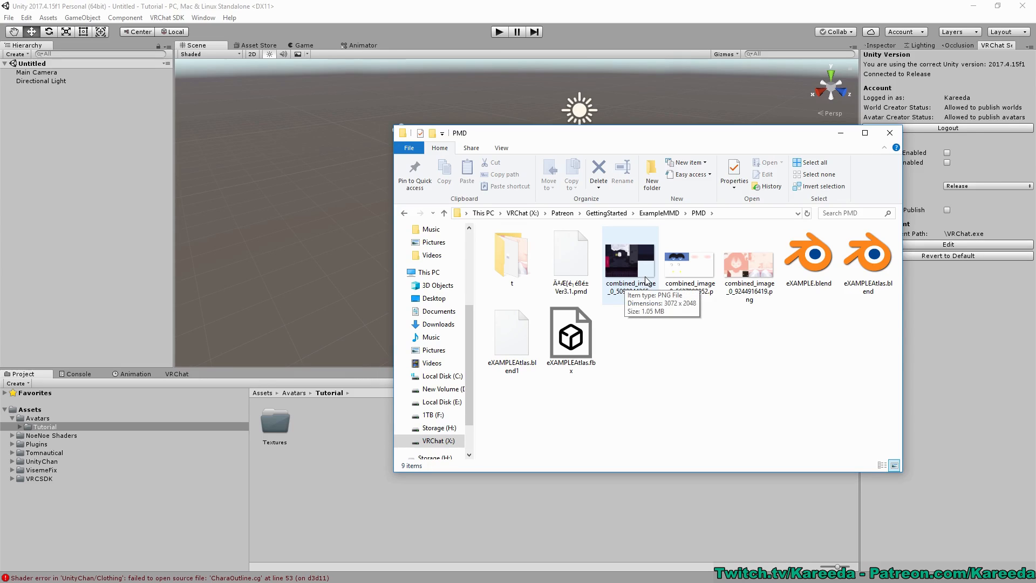
click(626, 285)
shift+click(756, 267)
drag(756, 281, 282, 423)
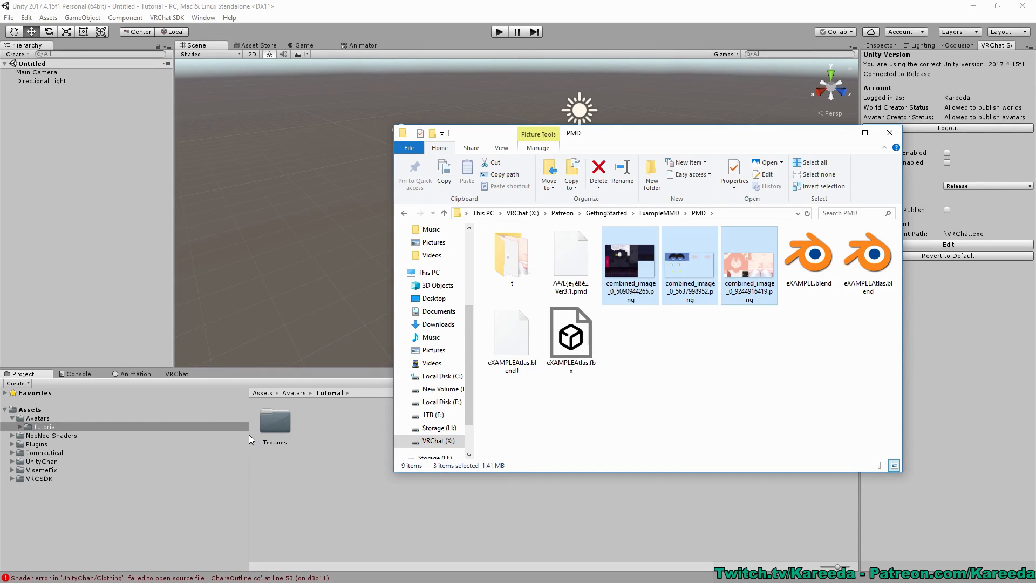
drag(251, 430, 123, 430)
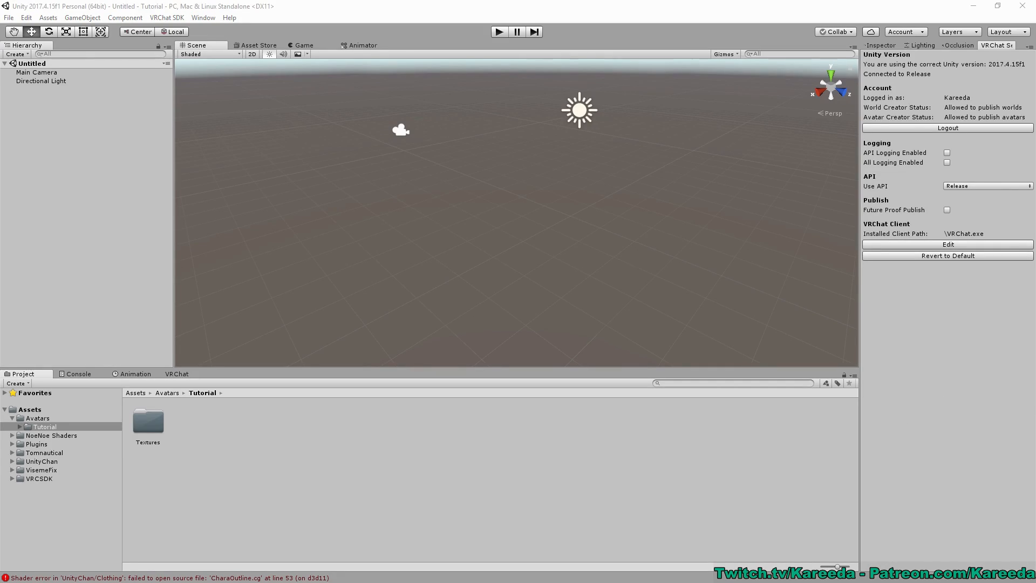
key(ctrl+shift+Escape)
drag(456, 22, 262, 42)
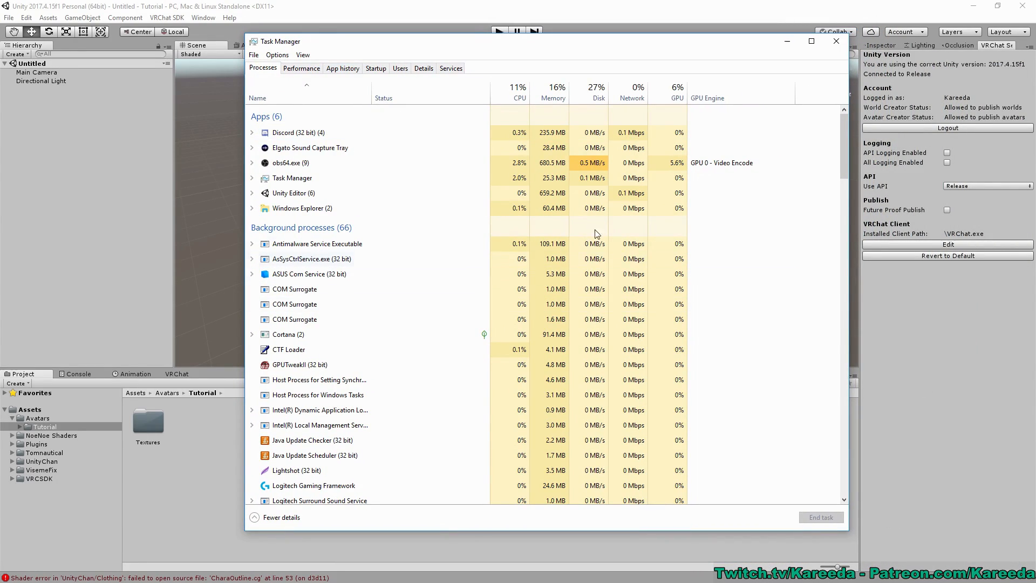
click(253, 55)
click(265, 67)
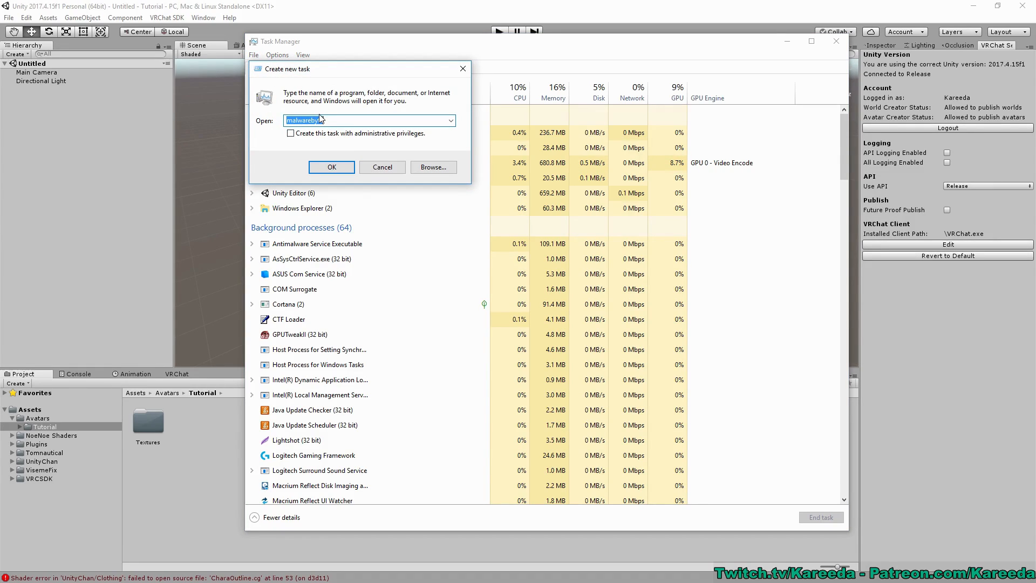
text(explore)
click(307, 134)
click(373, 166)
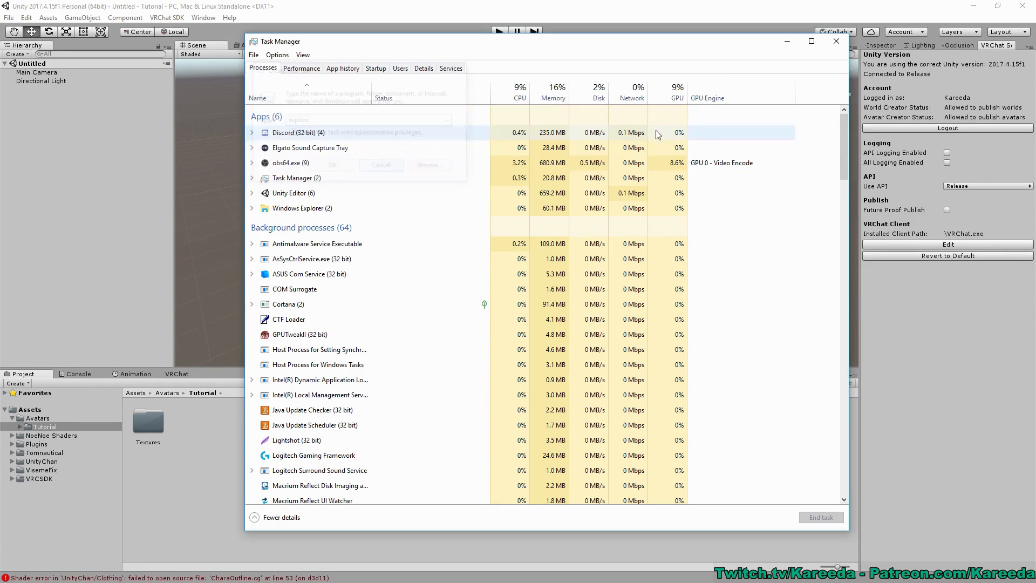
drag(727, 43, 1035, 90)
key(alt+Tab)
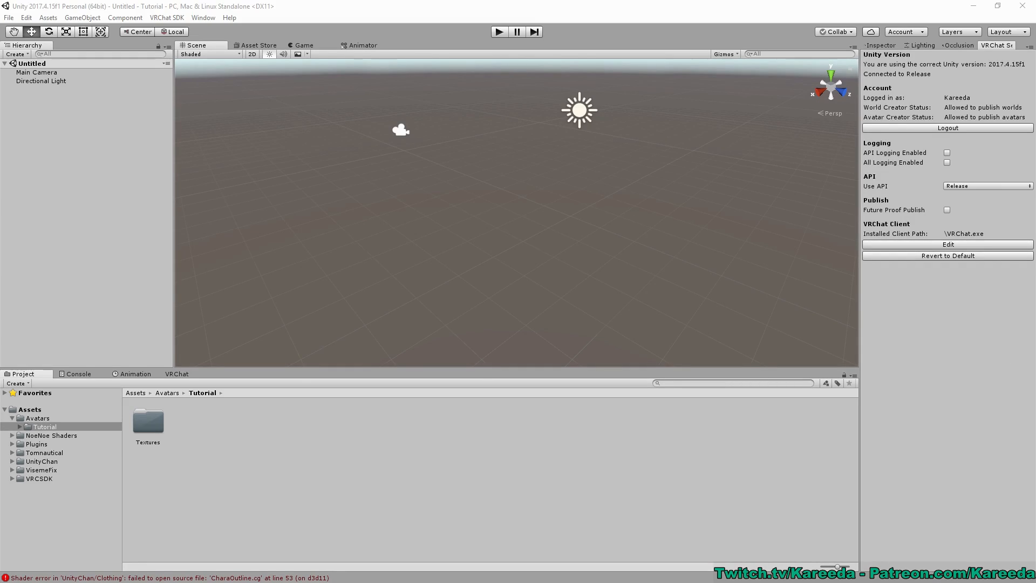
Import the texture images from the PMD folder's t subfolder into the project's Textures folder.
key(alt+Tab)
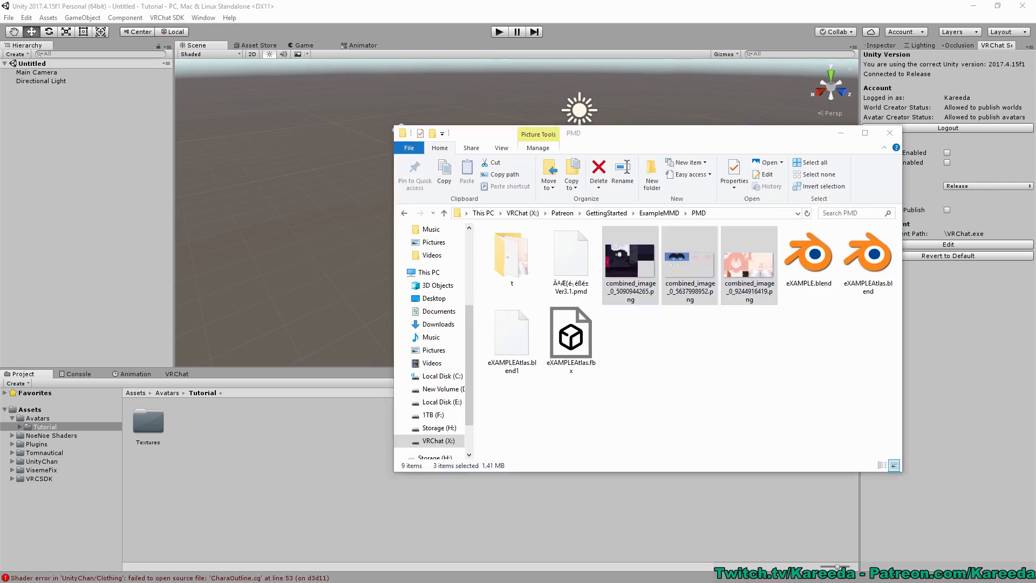
drag(653, 139, 580, 143)
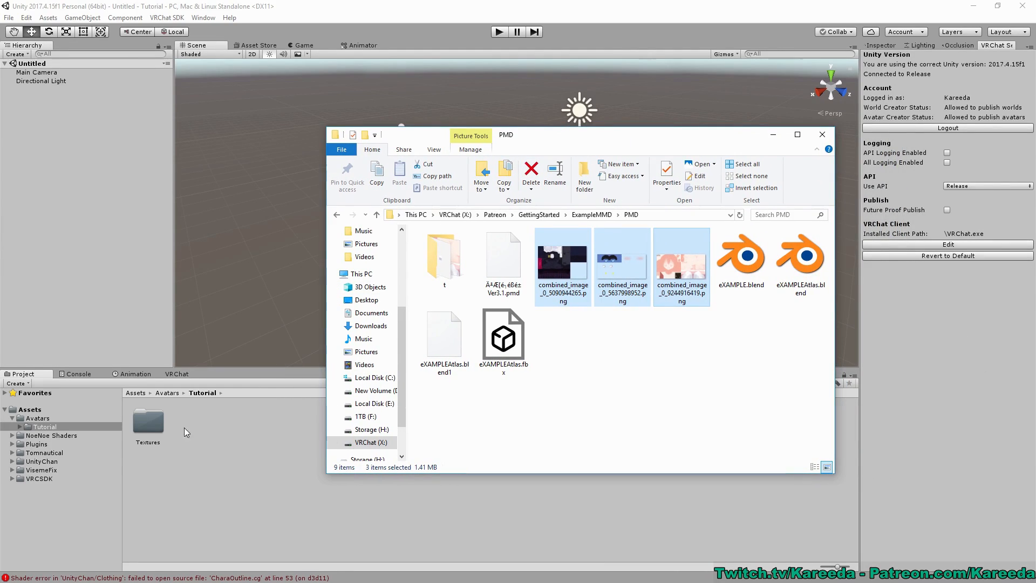
double_click(433, 247)
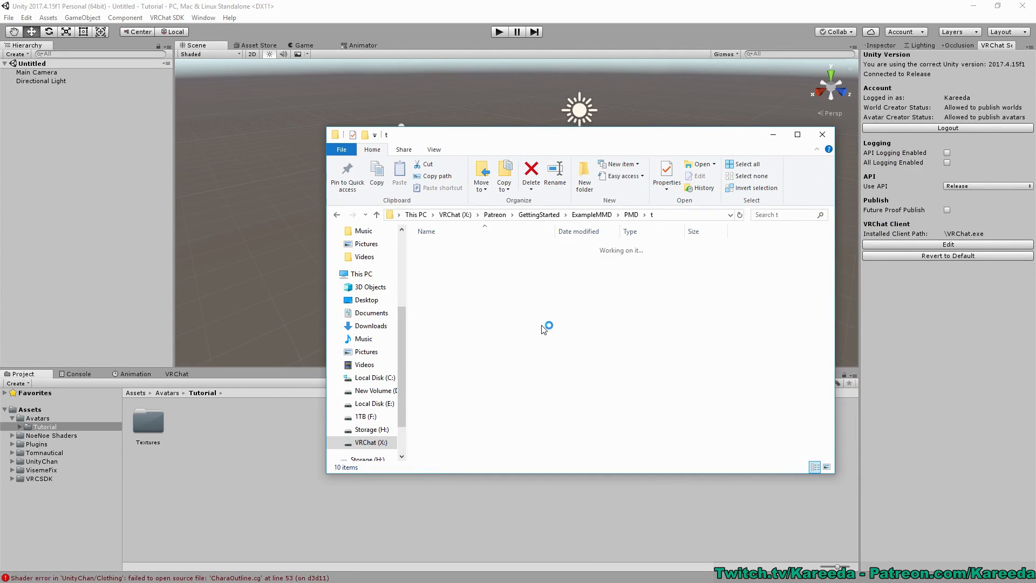
click(718, 255)
drag(746, 269, 145, 423)
Import eXAMPLEAtlas.fbx from the ExampleMMD PMD folder into the project's Tutorial folder.
click(592, 214)
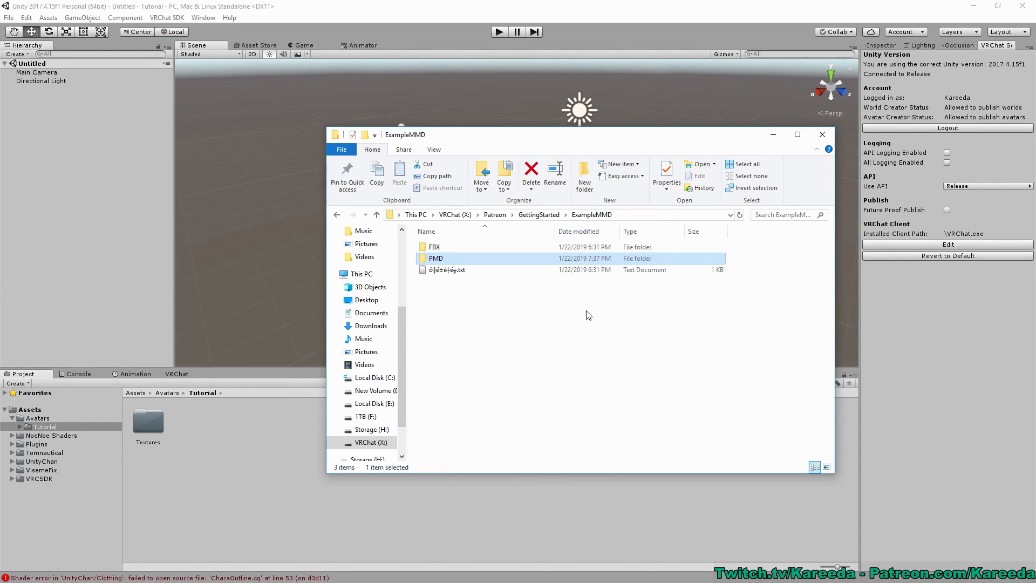
double_click(440, 262)
drag(526, 360, 241, 448)
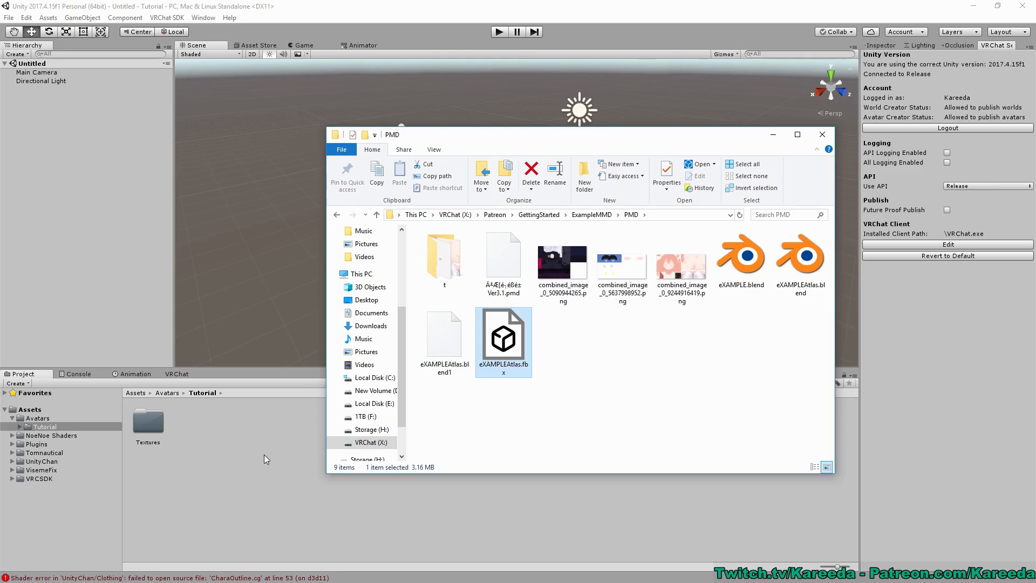
drag(261, 452, 252, 454)
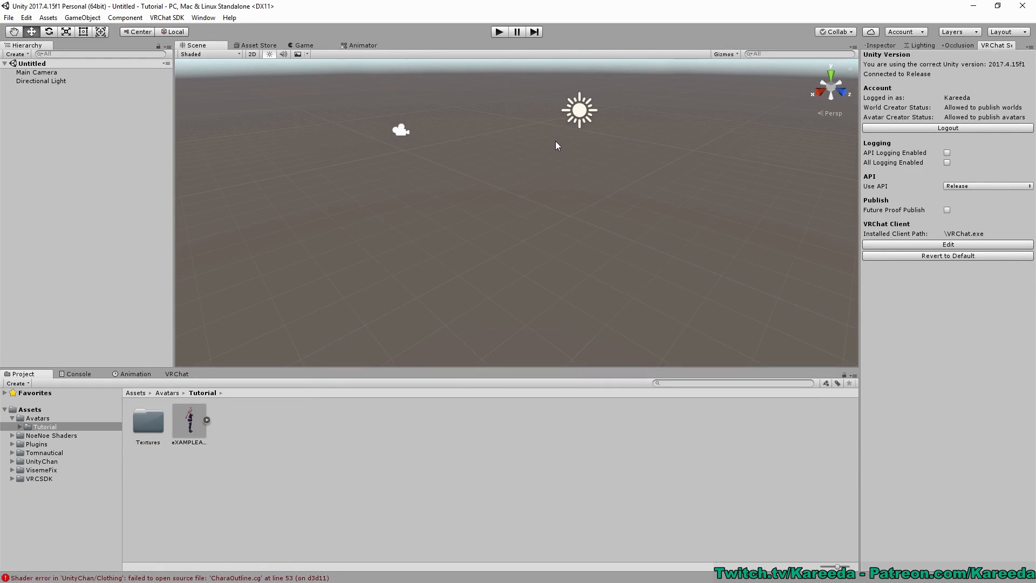
Set the eXAMPLEAtlas model's rig animation type to Humanoid and apply the import setting.
click(182, 420)
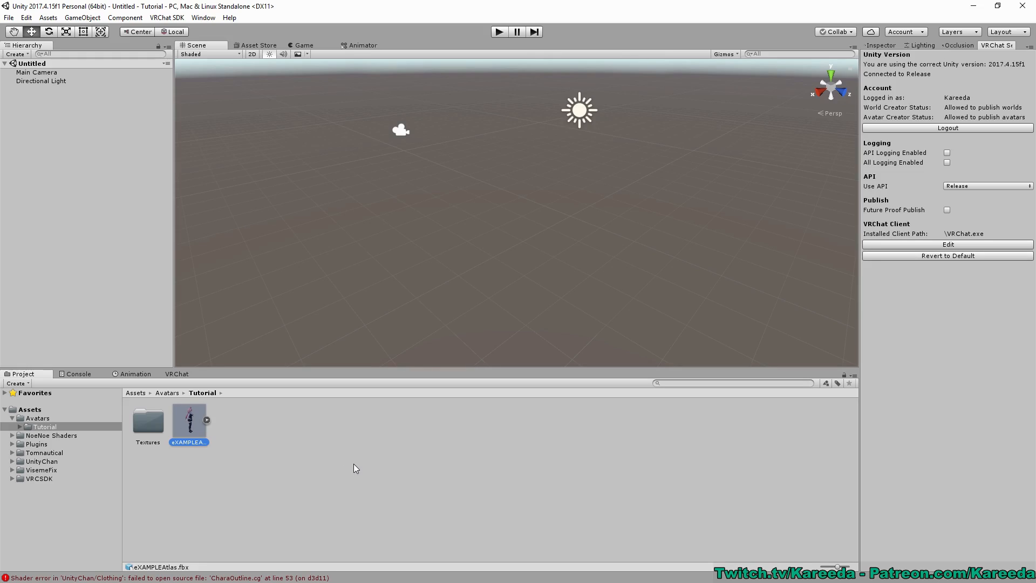
click(886, 45)
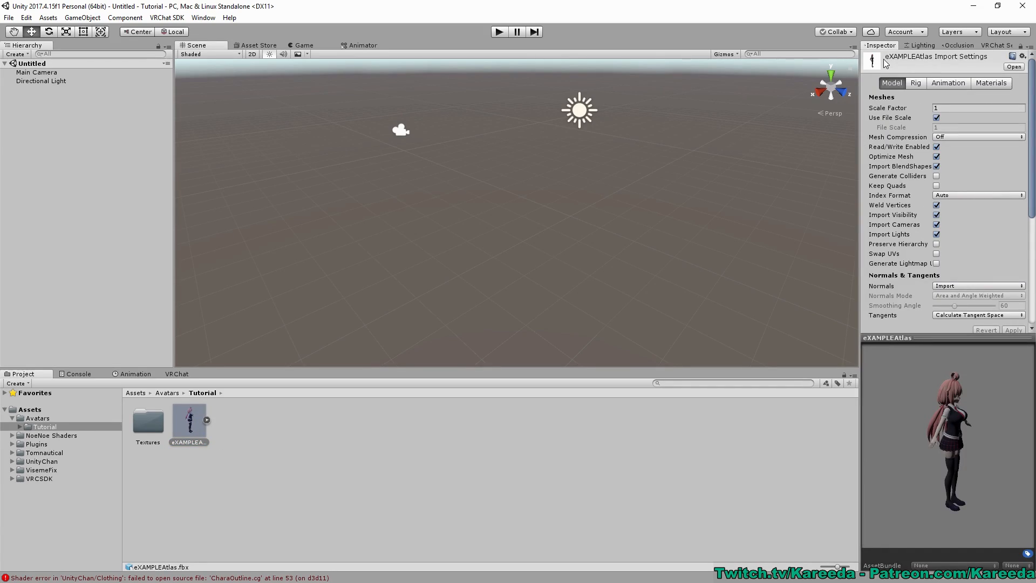
click(921, 84)
click(963, 95)
click(959, 143)
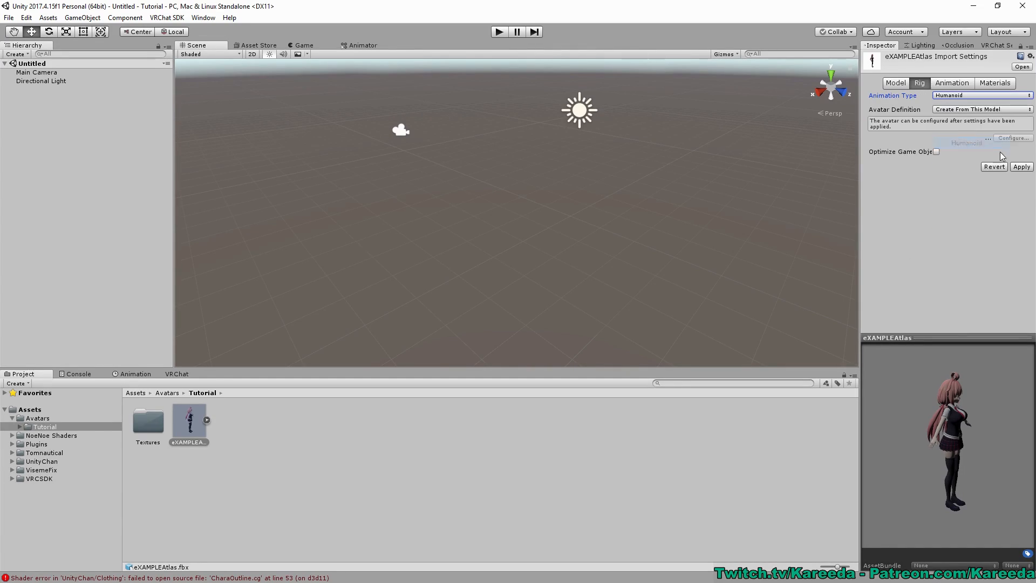
click(1021, 169)
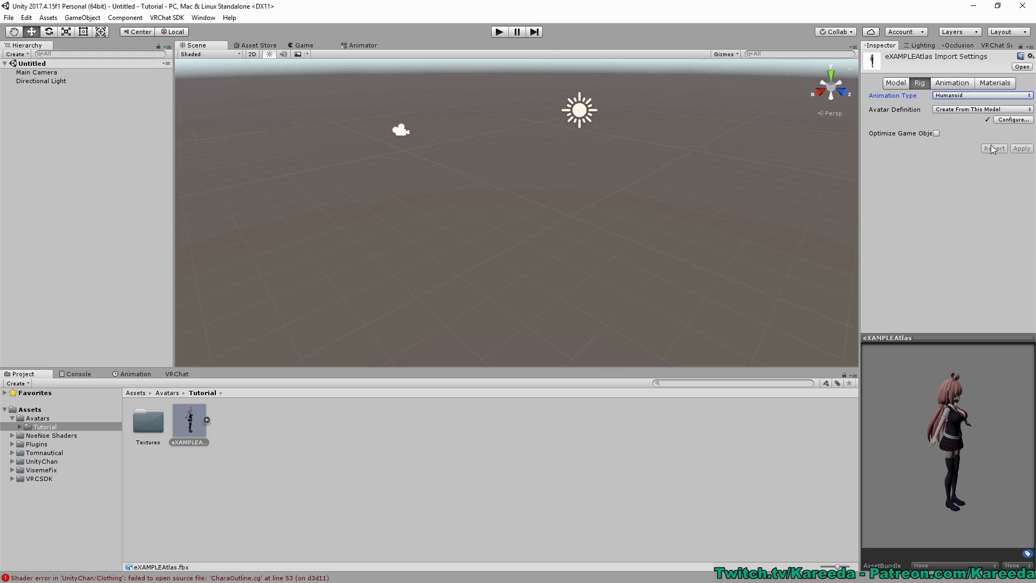
Configure the eXAMPLEAtlas humanoid avatar and clear the FrontHair bone from the head's Jaw mapping.
click(1006, 121)
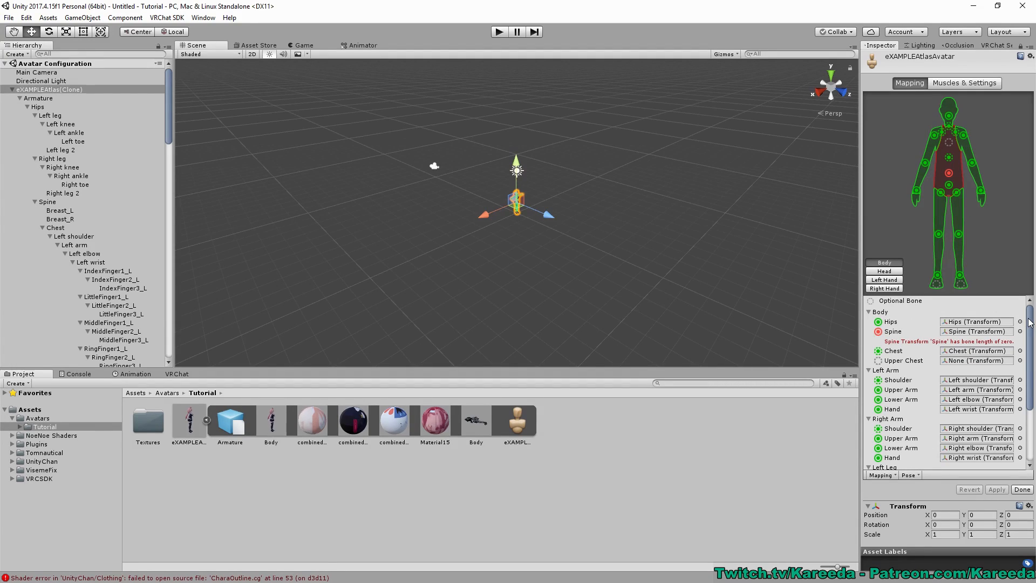
drag(1029, 322, 1022, 383)
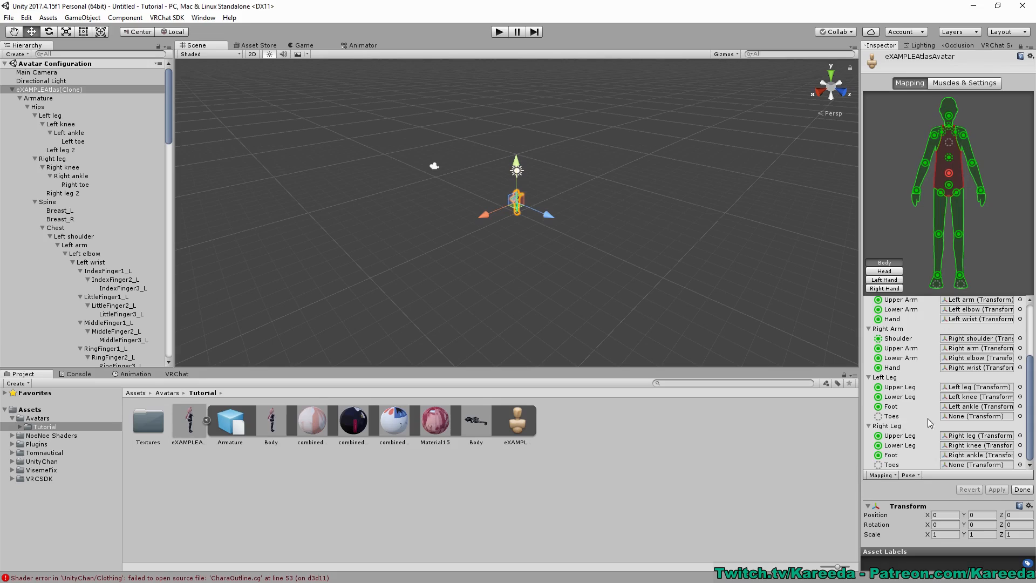
click(892, 271)
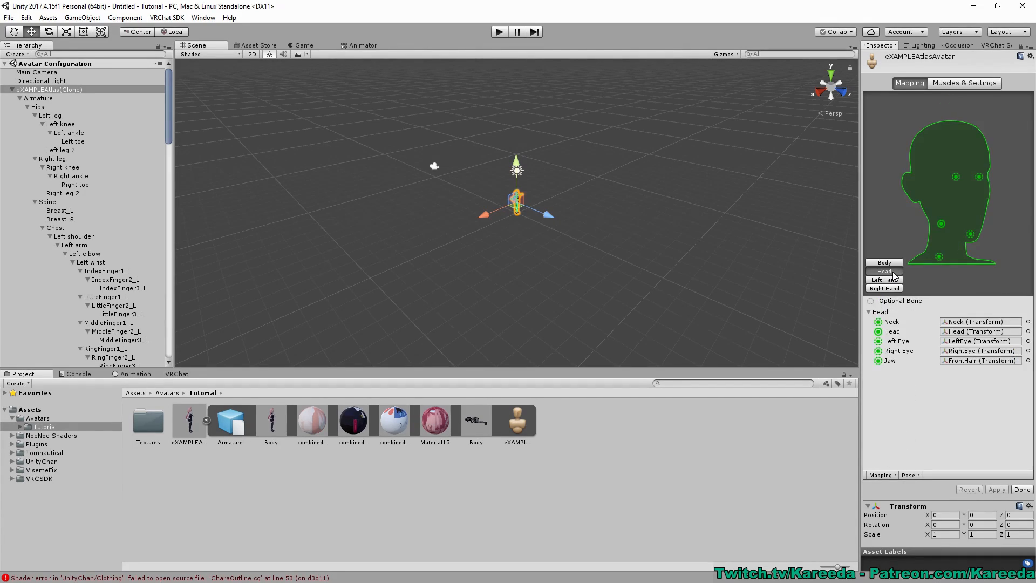
click(963, 361)
key(Delete)
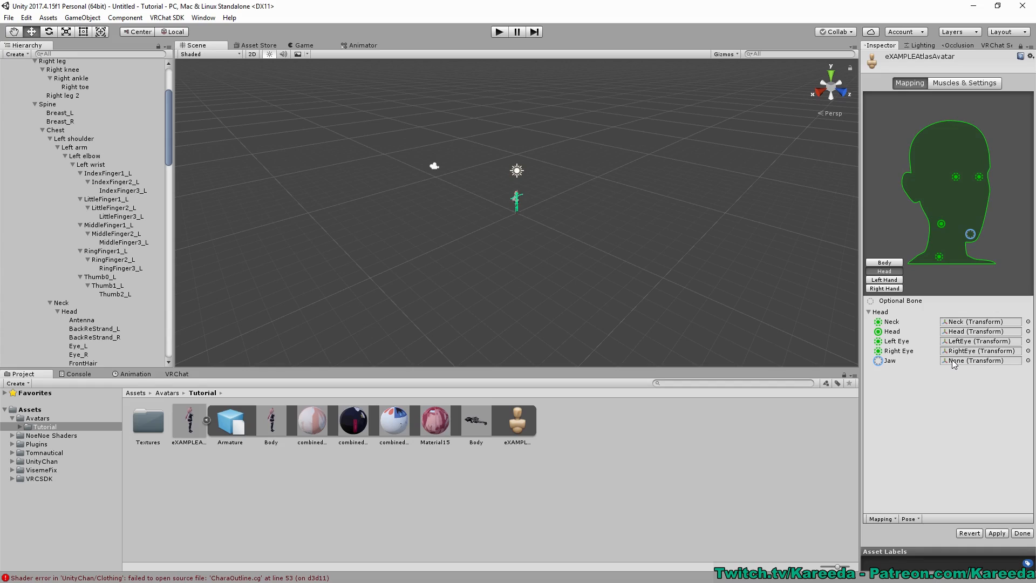
Review the avatar's body, head, left-hand and right-hand bone mappings, and finish the configuration by applying its settings.
scroll(673, 266, up, 3)
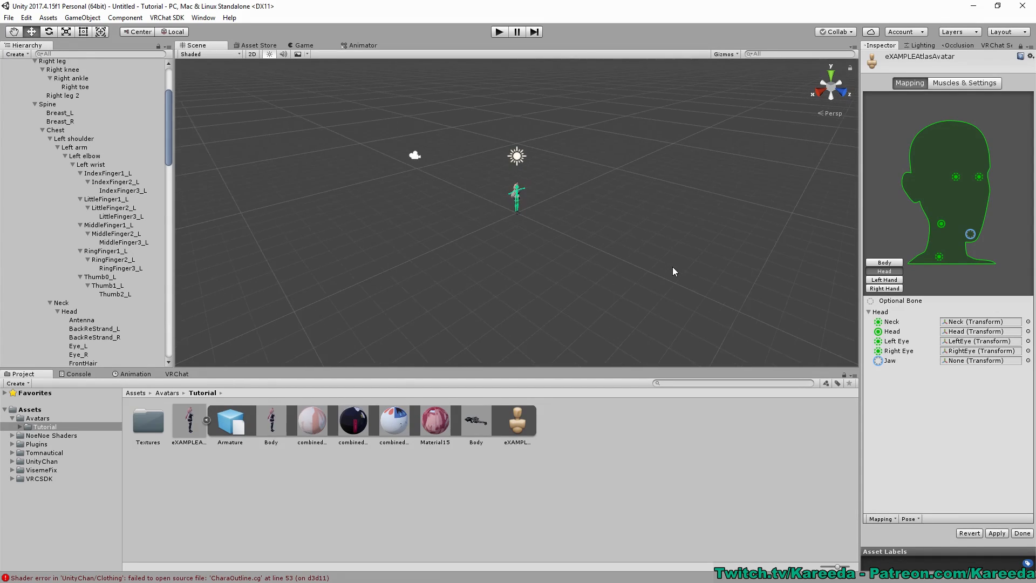
click(887, 263)
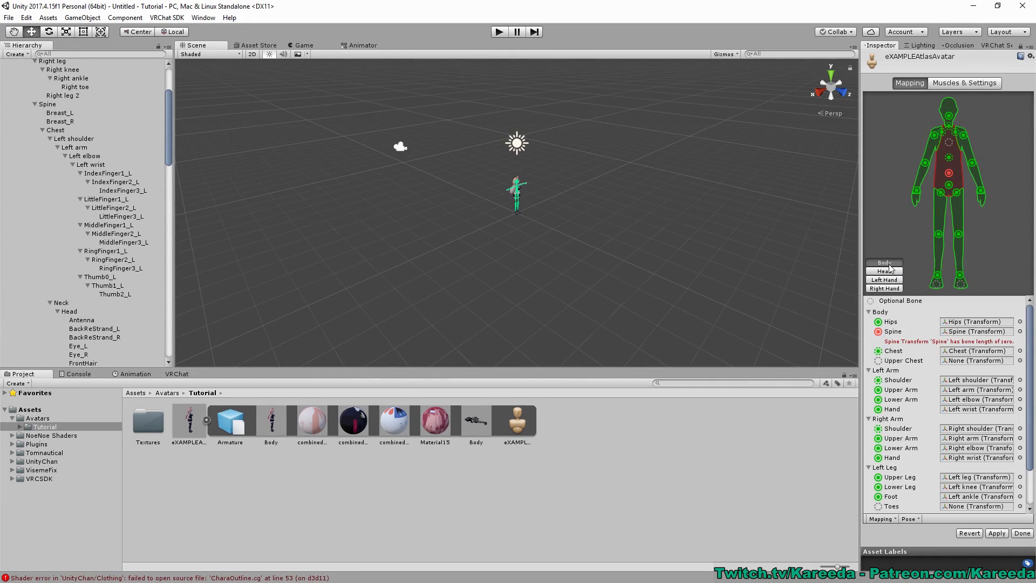
scroll(995, 494, down, 2)
scroll(995, 493, up, 2)
click(888, 272)
click(893, 280)
click(890, 289)
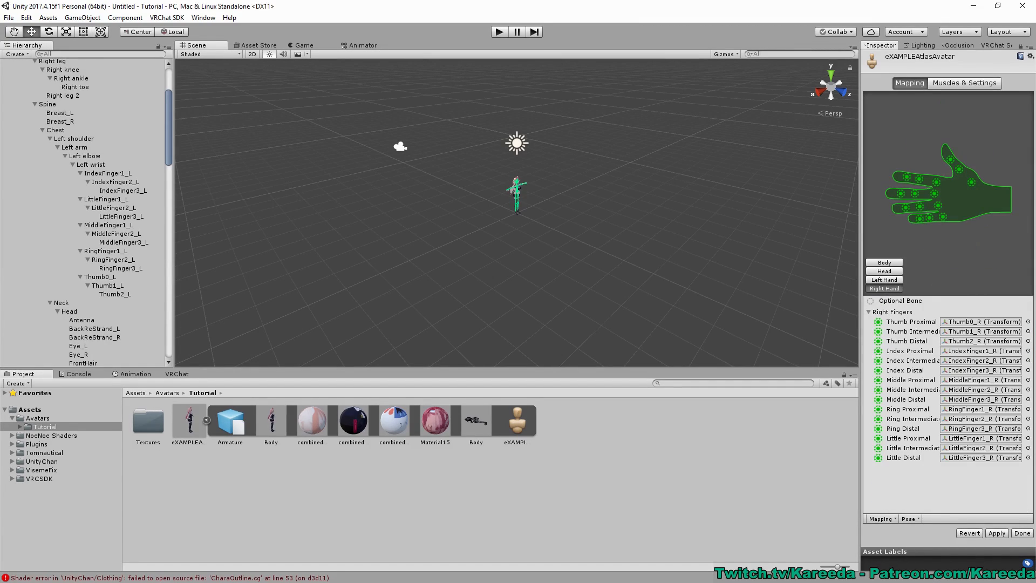
click(1021, 533)
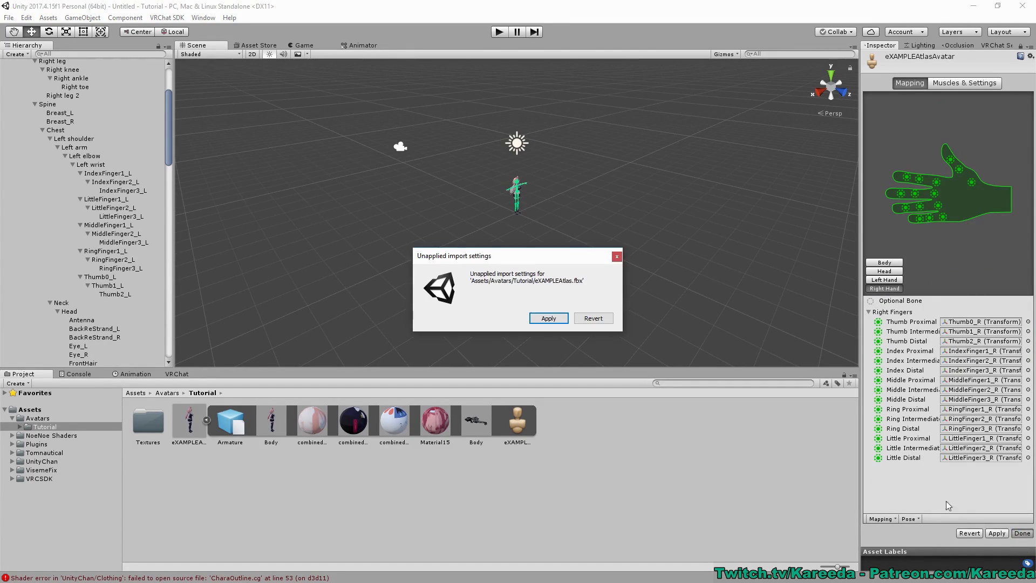
click(559, 319)
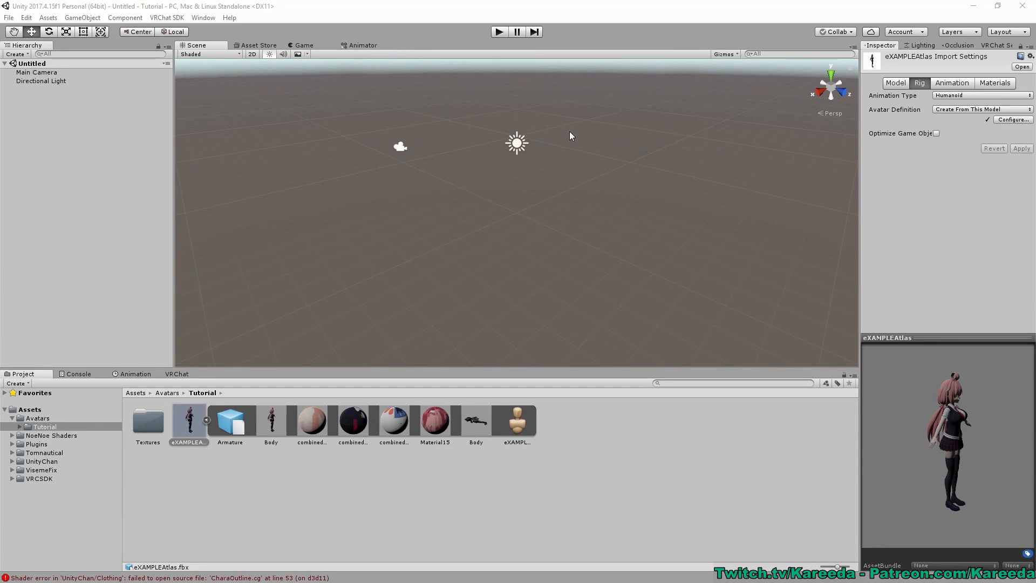
Set the model's material location to Use External Materials (Legacy) and apply it.
click(998, 83)
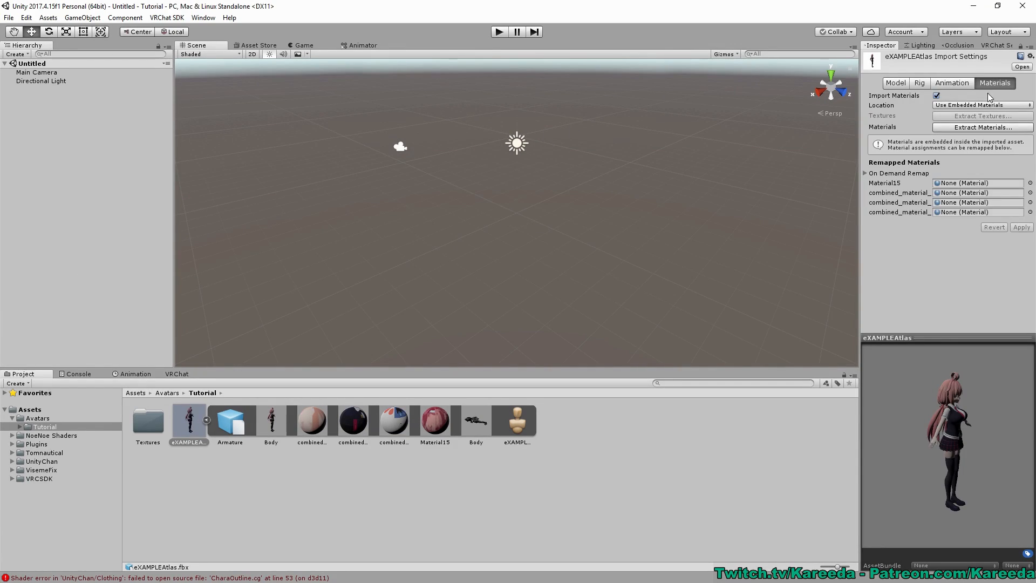
click(943, 106)
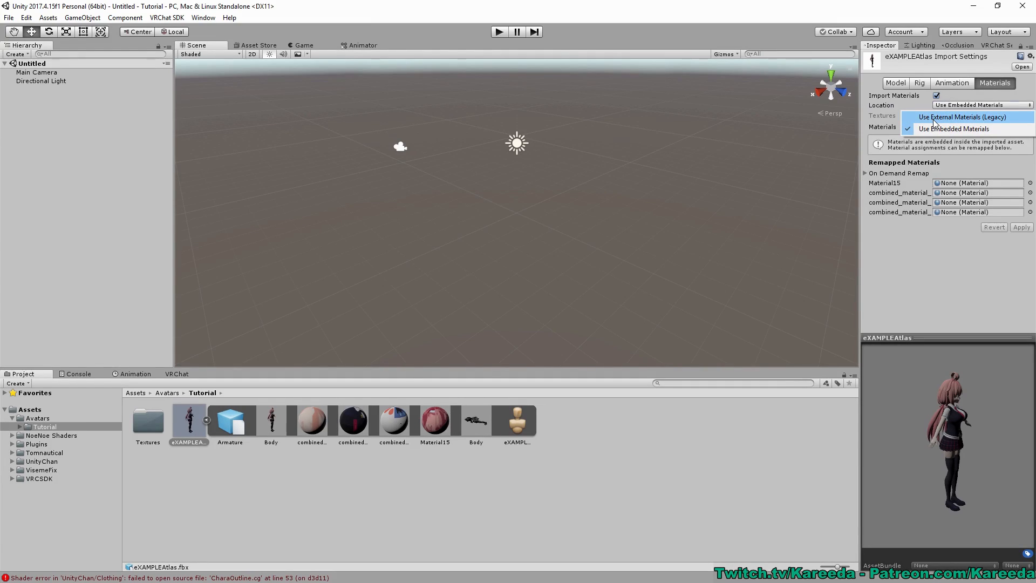
click(935, 118)
click(1021, 185)
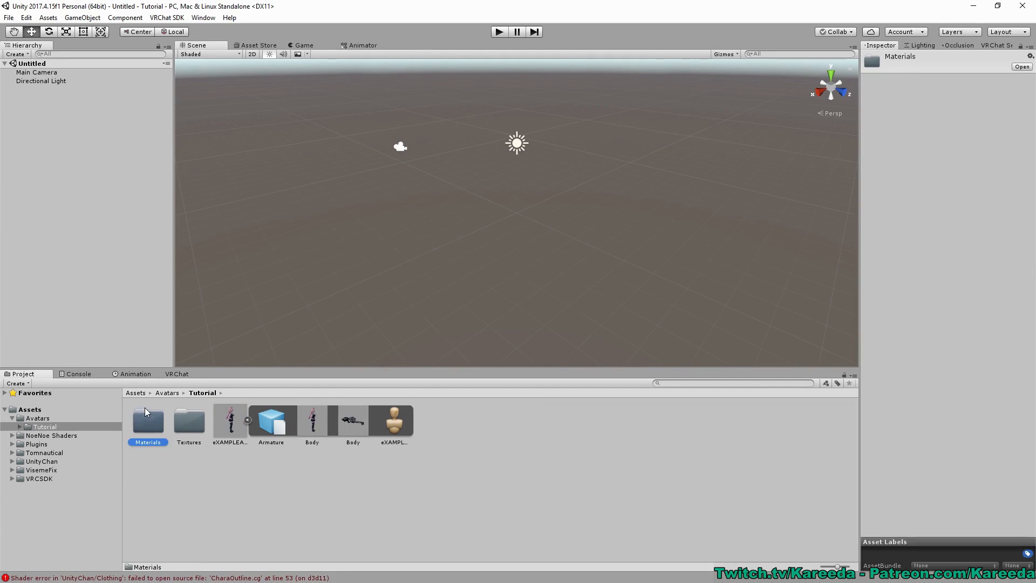
Assign the NoeNoe Toon Outline shader to all four extracted materials in the Materials folder.
double_click(145, 410)
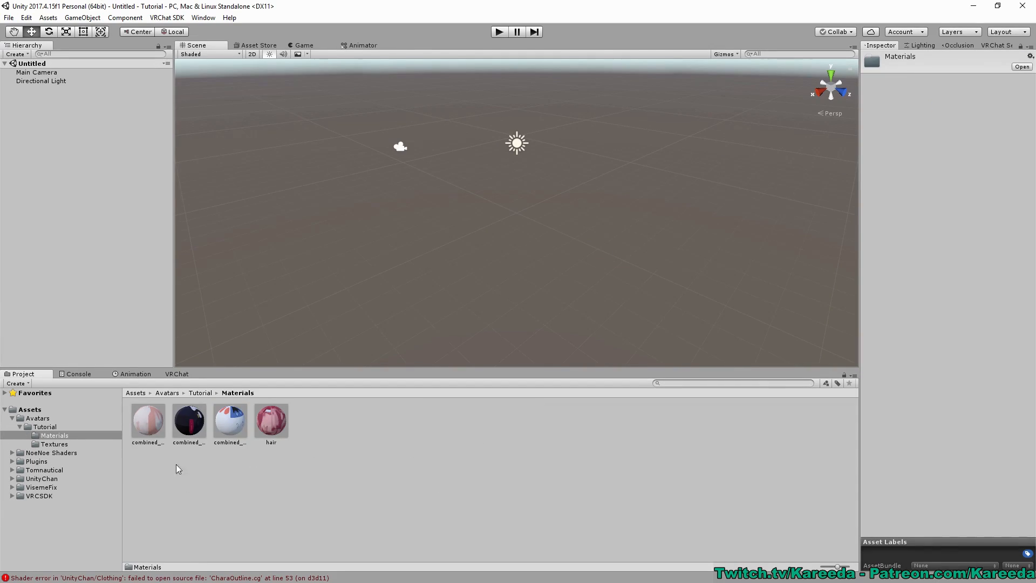
click(147, 424)
shift+click(272, 422)
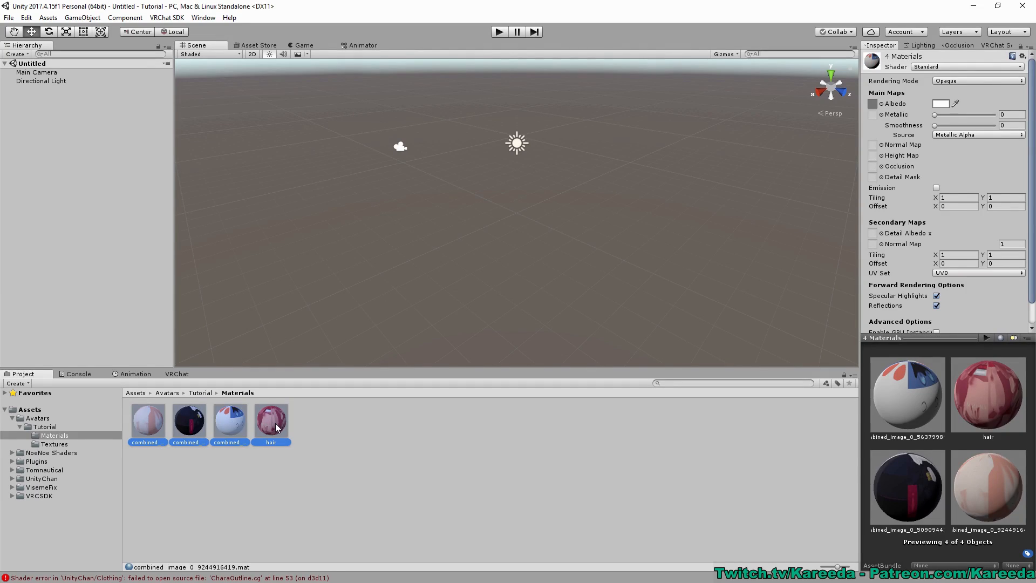
click(241, 448)
click(154, 418)
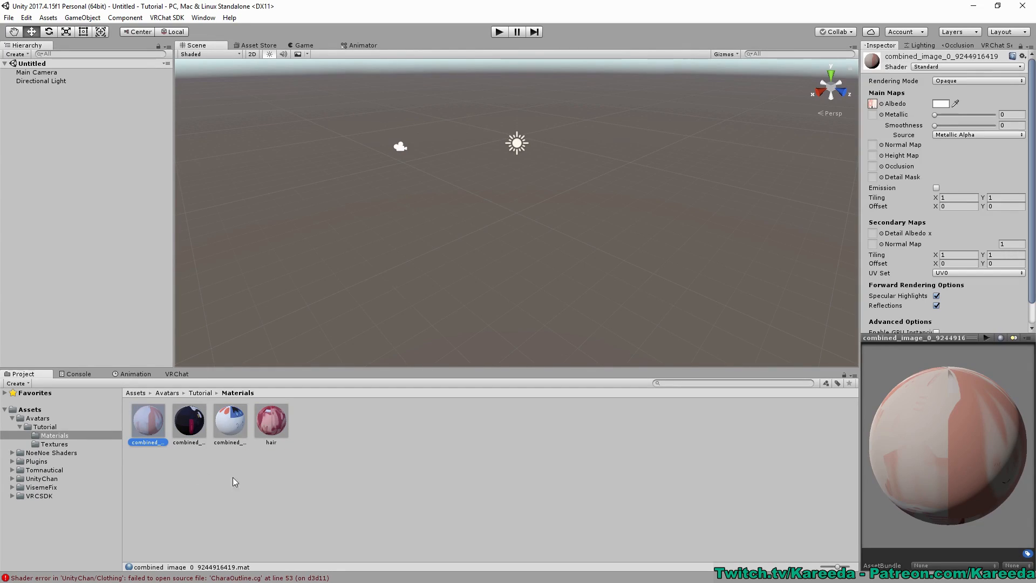
shift+click(276, 420)
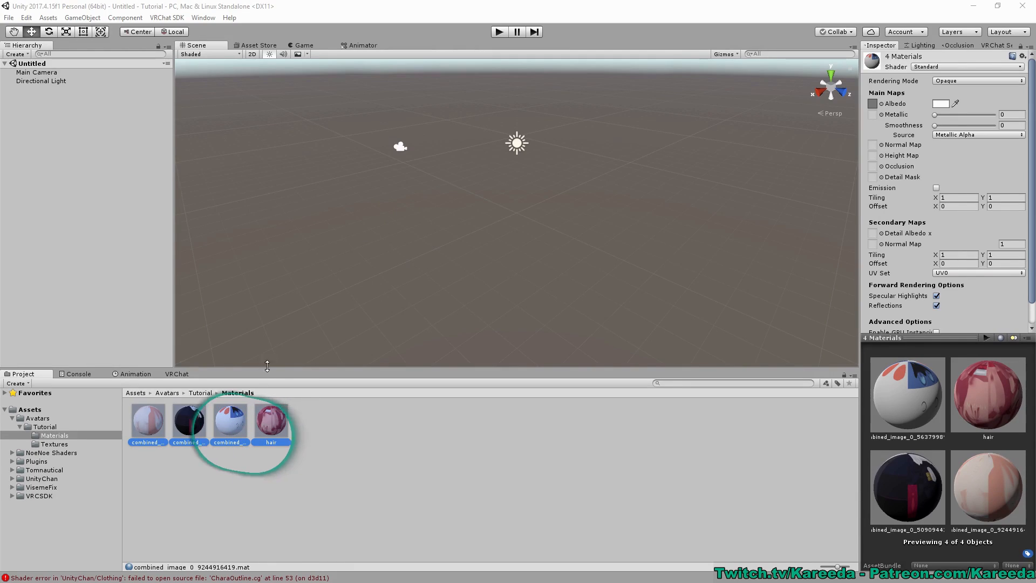
click(963, 67)
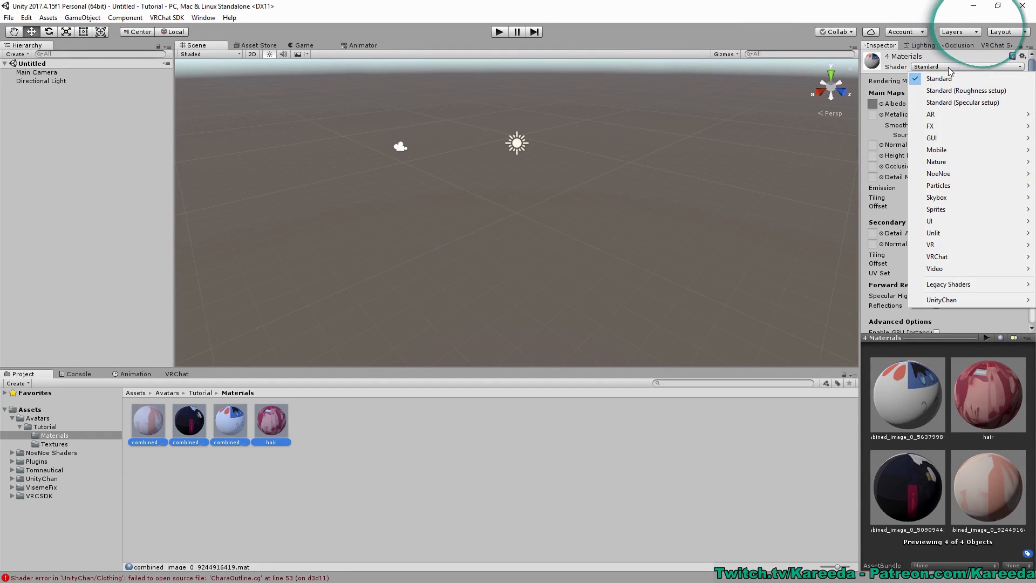
mouse_move(949, 175)
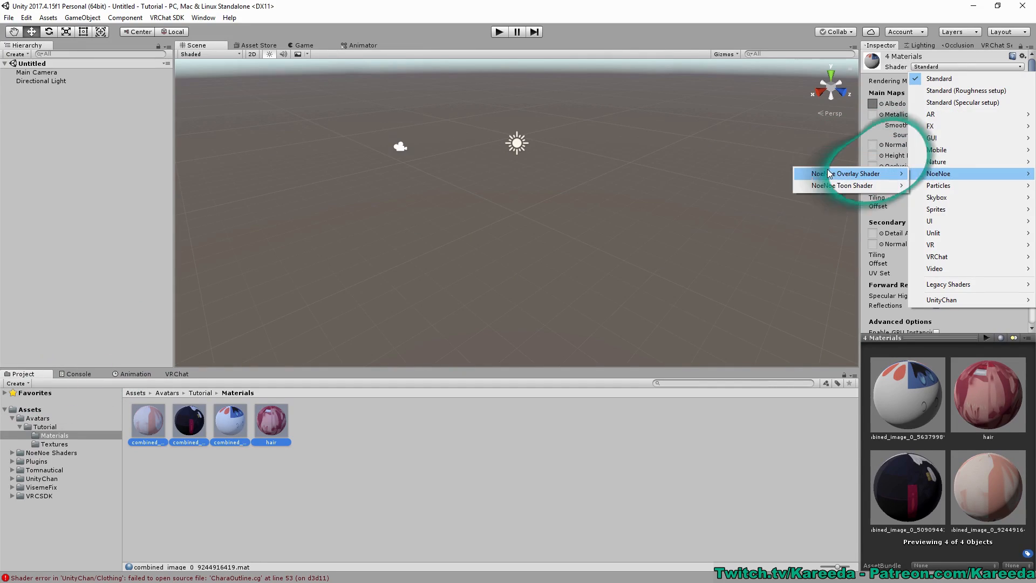
mouse_move(829, 174)
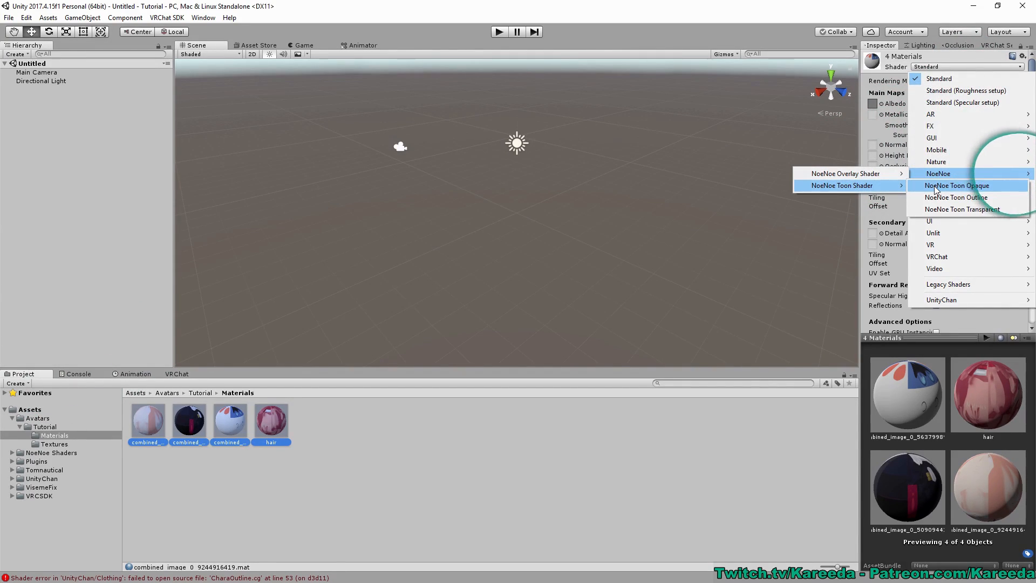
click(956, 197)
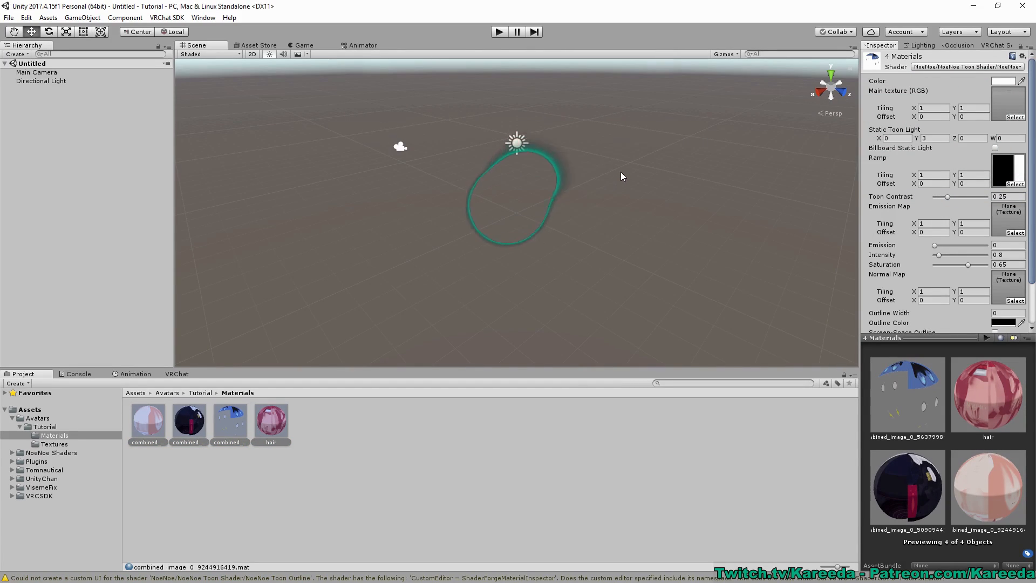
Place the eXAMPLEAtlas model from the Tutorial folder into the scene hierarchy and expand its child objects.
click(346, 426)
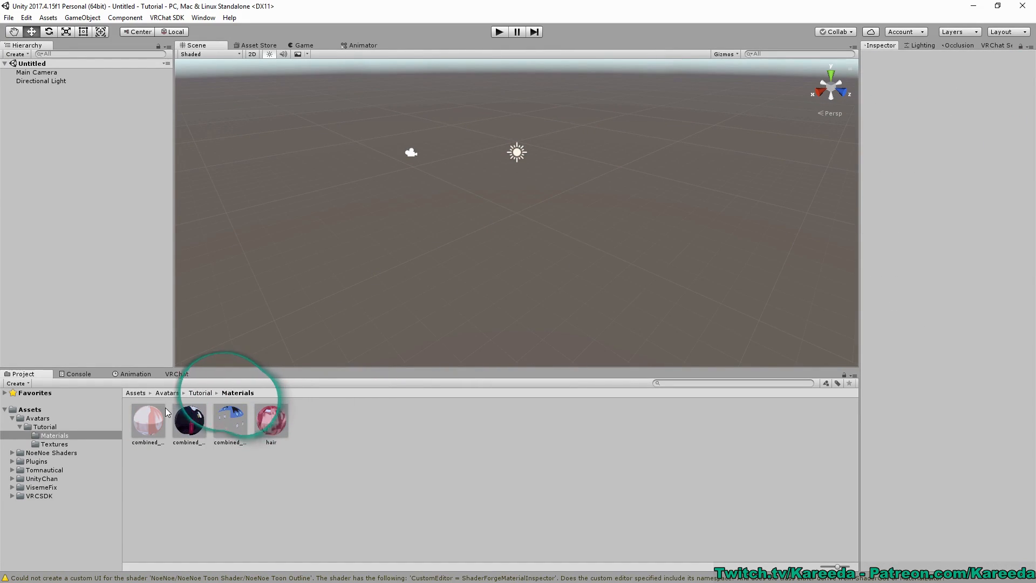
click(201, 393)
click(247, 420)
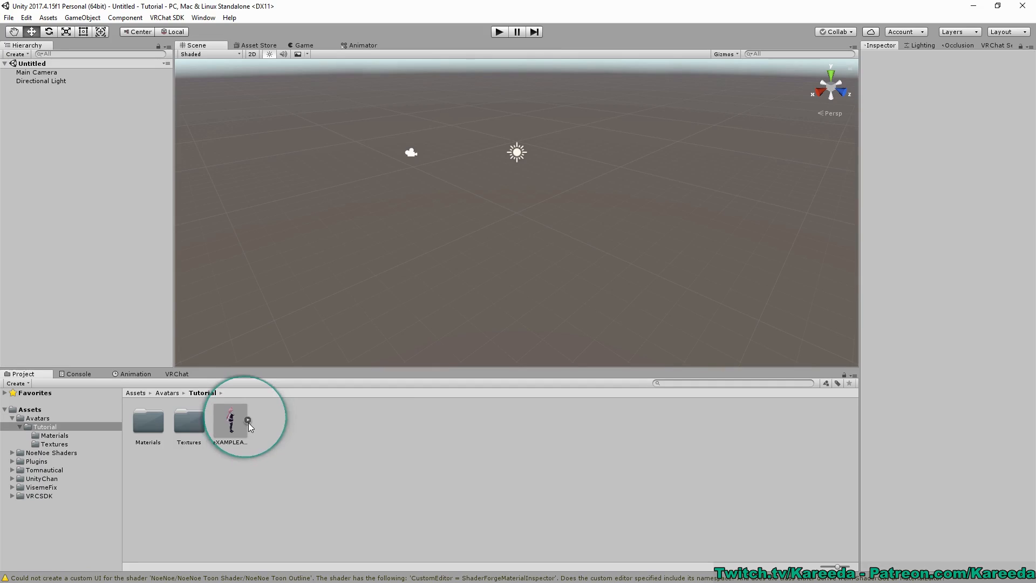
drag(235, 422, 65, 156)
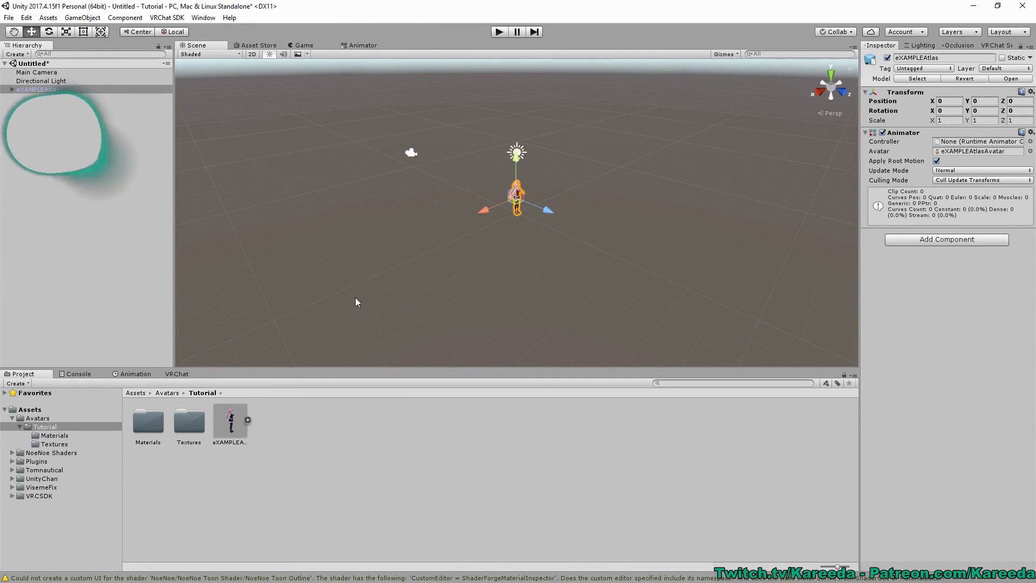
click(232, 423)
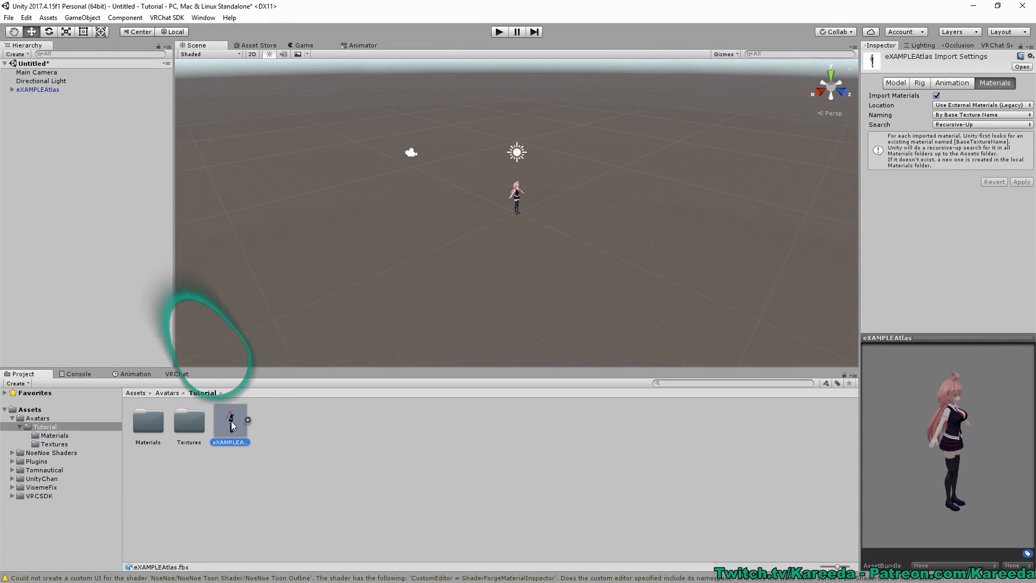
click(12, 90)
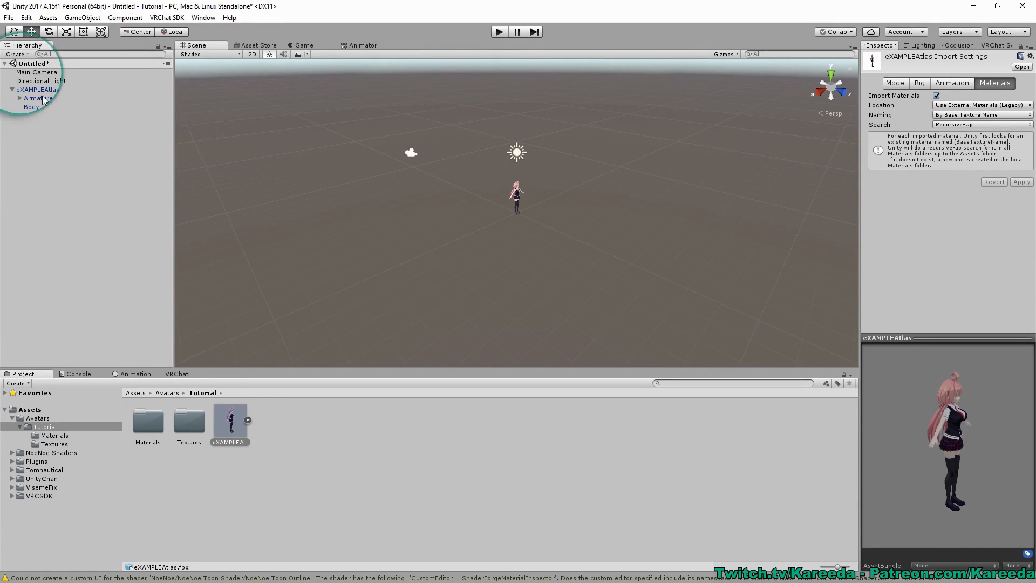
Frame the avatar from the front and inspect the first combined material in the Materials folder.
middle_drag(324, 151, 320, 193)
scroll(409, 214, up, 4)
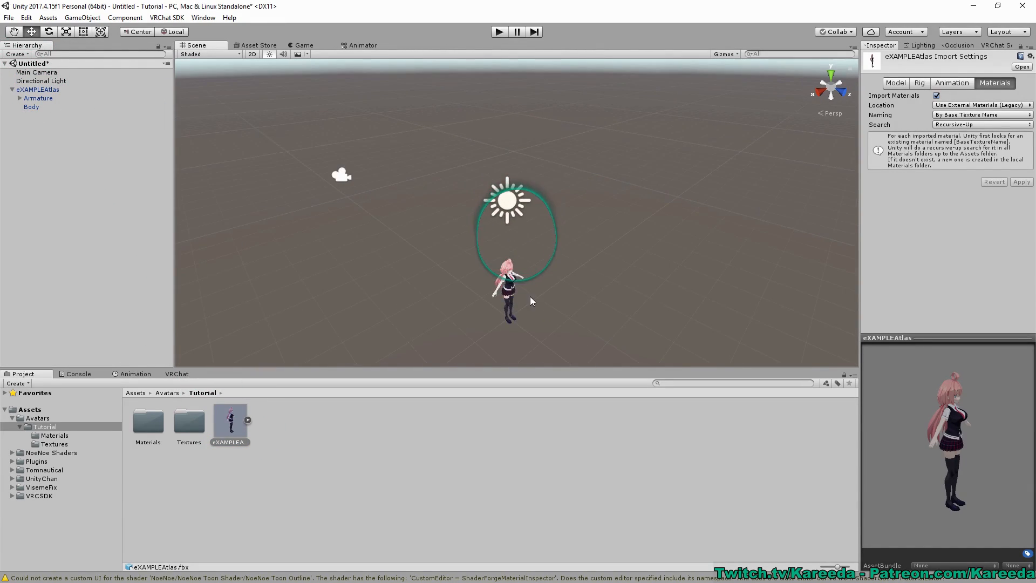
click(511, 279)
key(f)
scroll(559, 247, up, 5)
right_drag(559, 248, 485, 280)
double_click(159, 476)
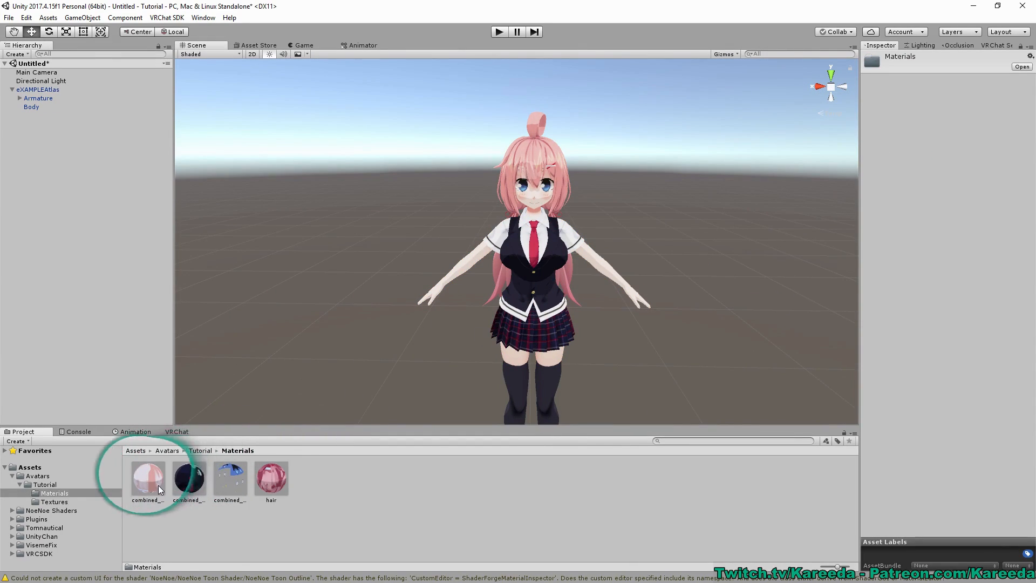
click(160, 484)
scroll(539, 178, up, 5)
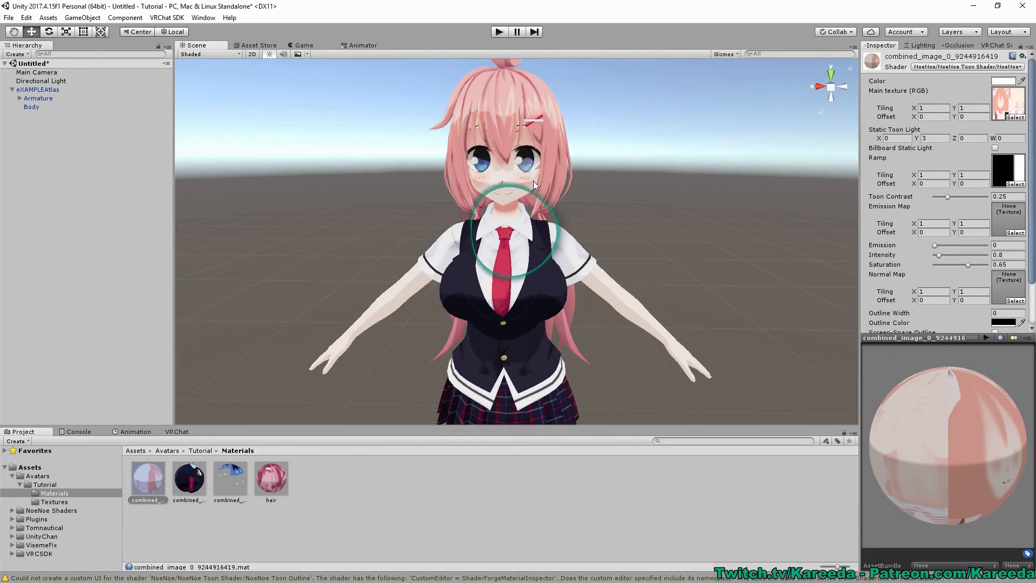
Set the ramp of all four materials to noenoe_toon_ramp and their Toon Contrast to 0.32.
shift+click(268, 477)
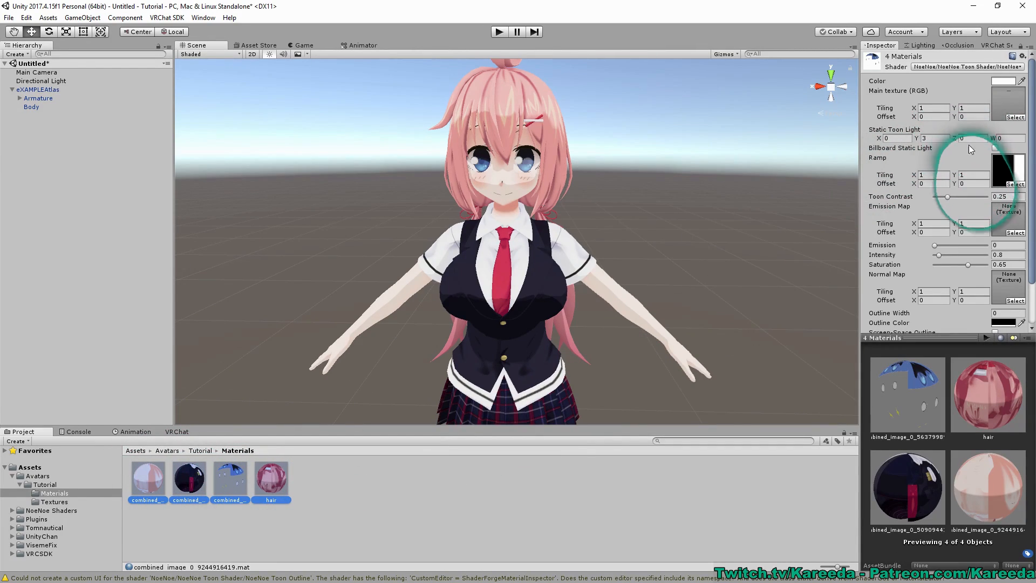
click(1014, 184)
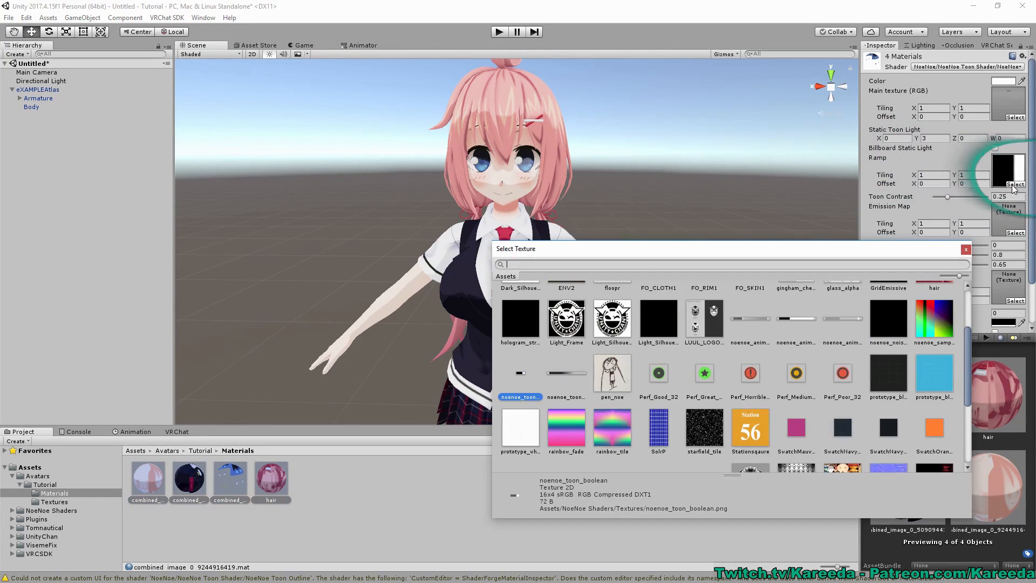
text(ramp)
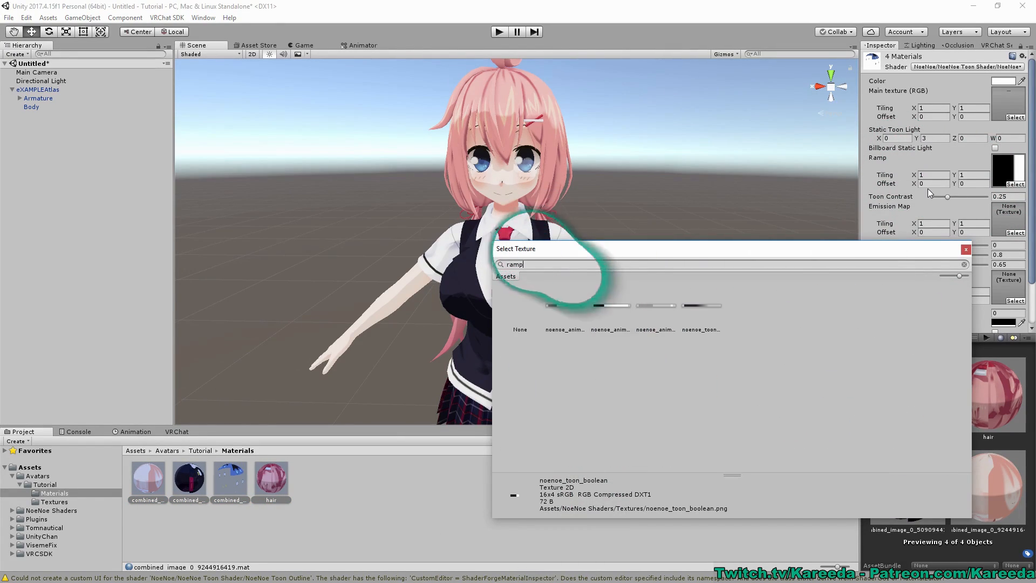
click(565, 312)
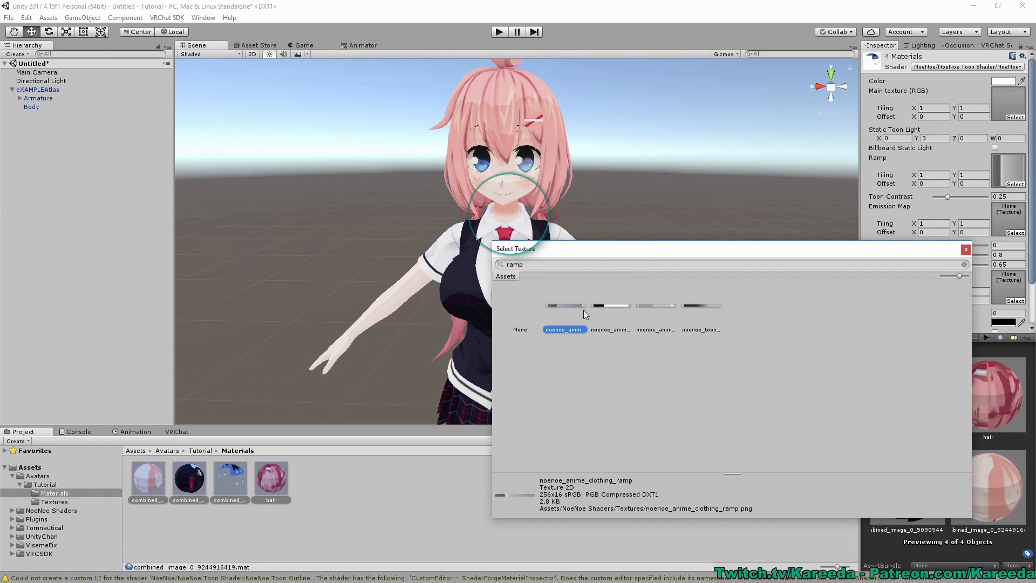
click(609, 309)
click(658, 310)
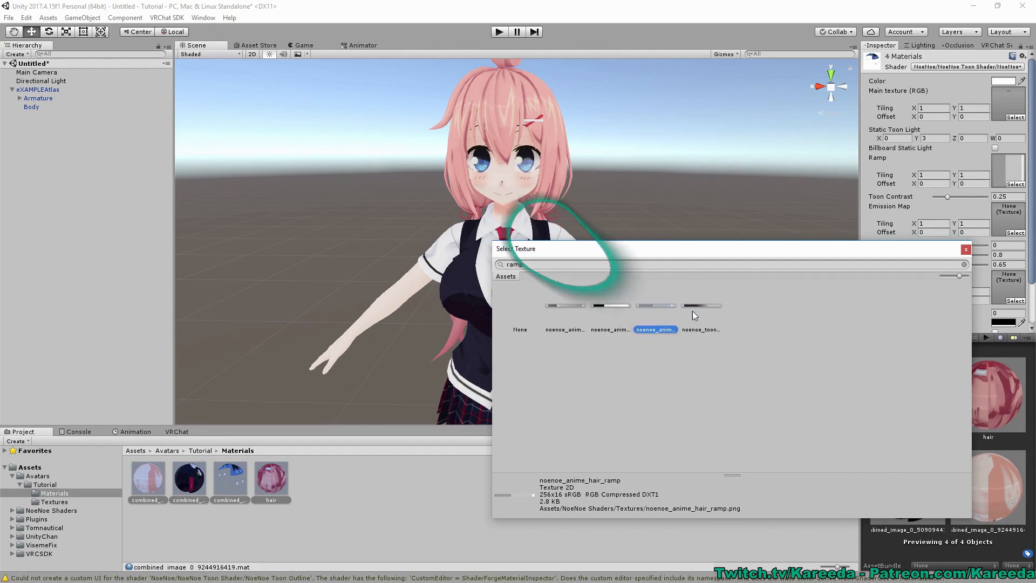
click(691, 311)
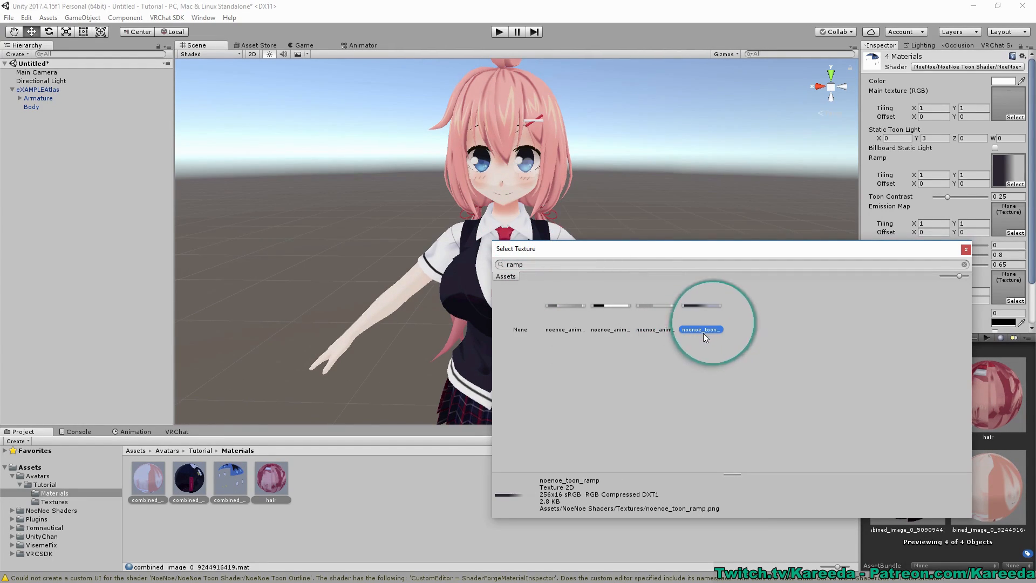
click(966, 249)
drag(947, 197, 953, 197)
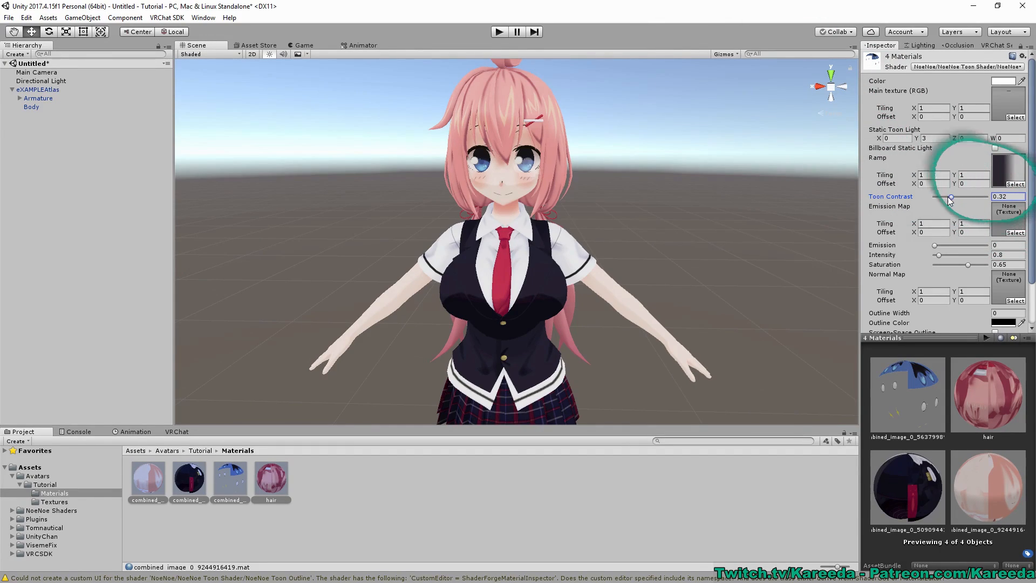
Enable Billboard Static Light on the four materials and set Static Toon Light to Y 1 and Z 3.
click(996, 148)
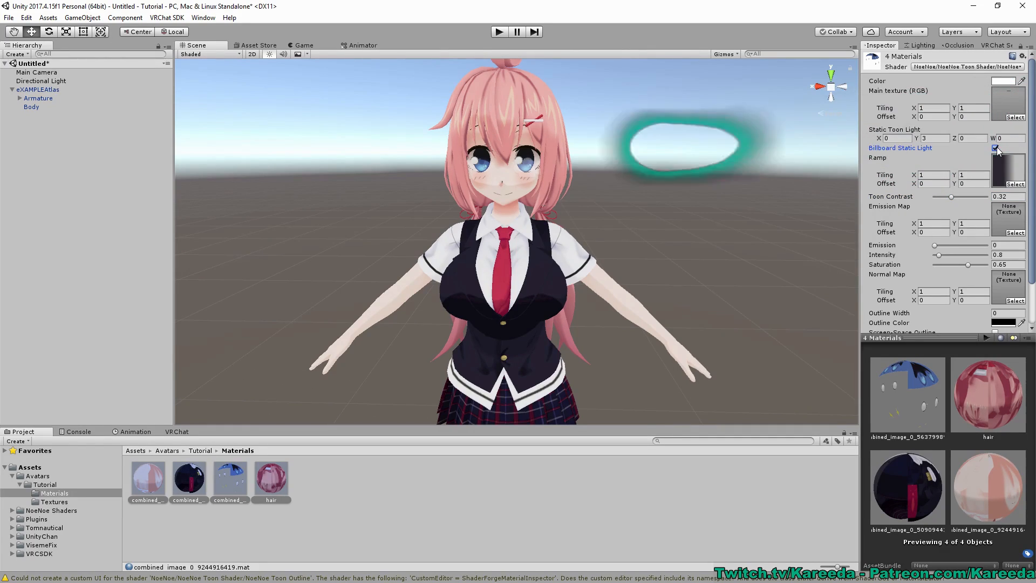
click(939, 138)
text(3.4)
key(BackSpace)
key(BackSpace)
key(Tab)
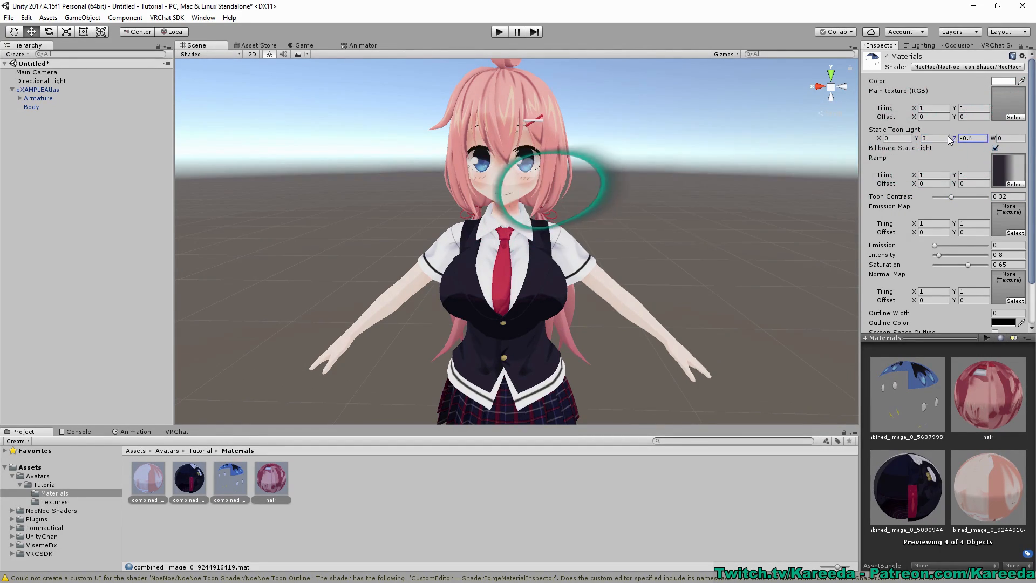
text(5.3)
key(BackSpace)
key(BackSpace)
key(BackSpace)
text(3.12)
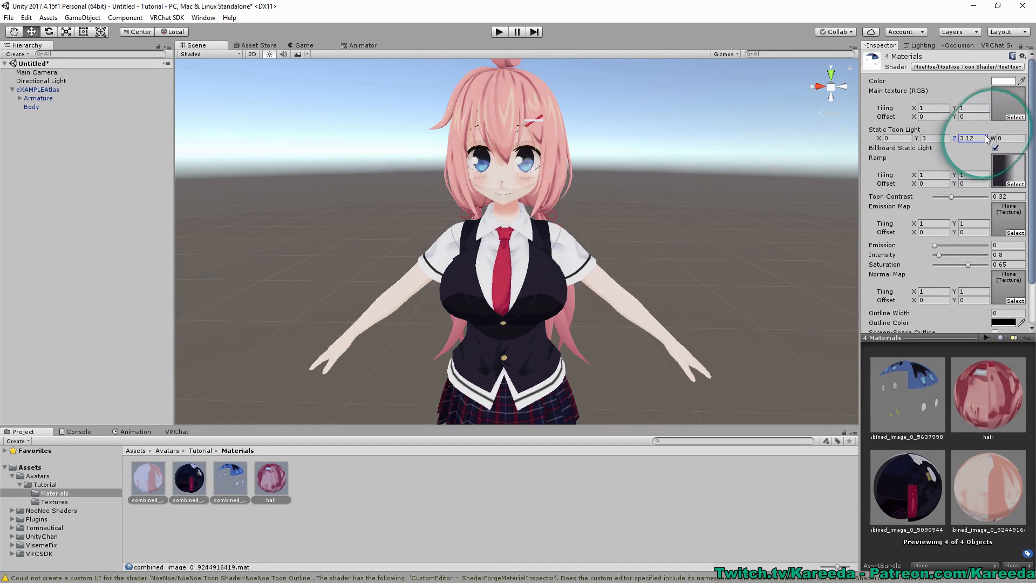
double_click(931, 138)
text(1)
Set the Directional Light's rotation to X 125 and Y 0.
alt+drag(604, 178, 667, 163)
scroll(611, 157, up, 5)
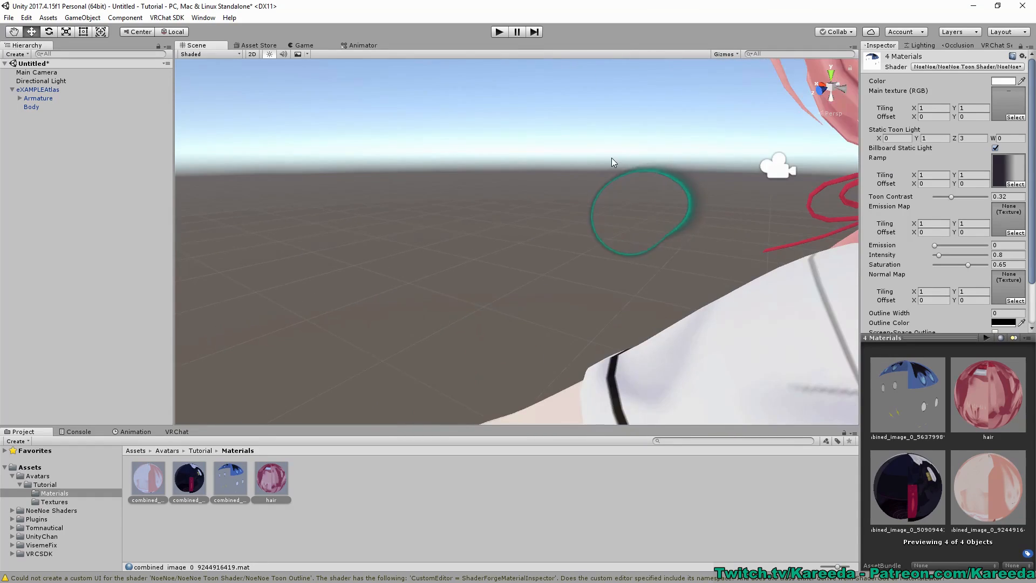
right_drag(610, 157, 677, 126)
scroll(677, 126, down, 4)
middle_drag(664, 126, 656, 127)
scroll(655, 127, down, 6)
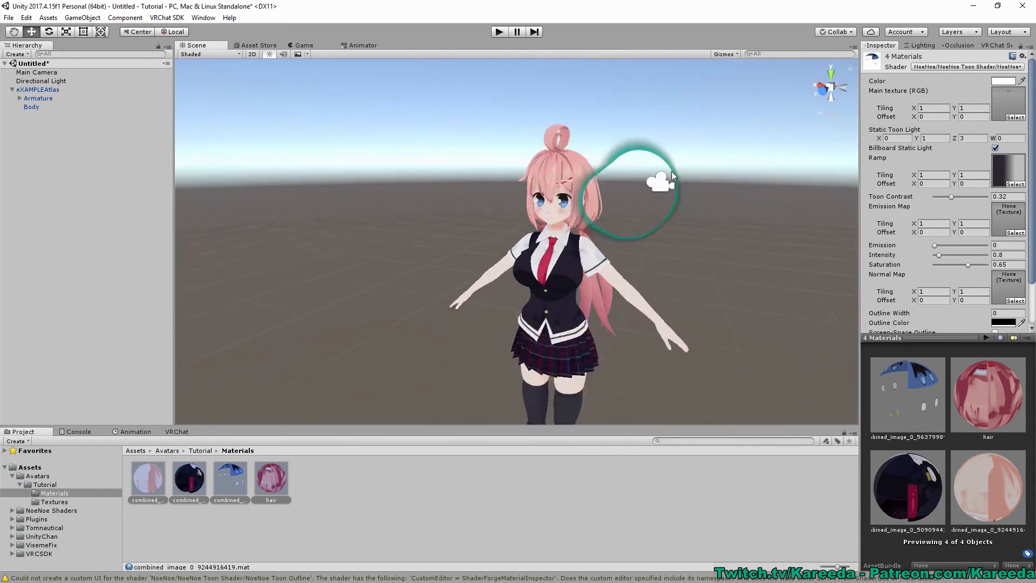
click(41, 80)
scroll(576, 127, down, 5)
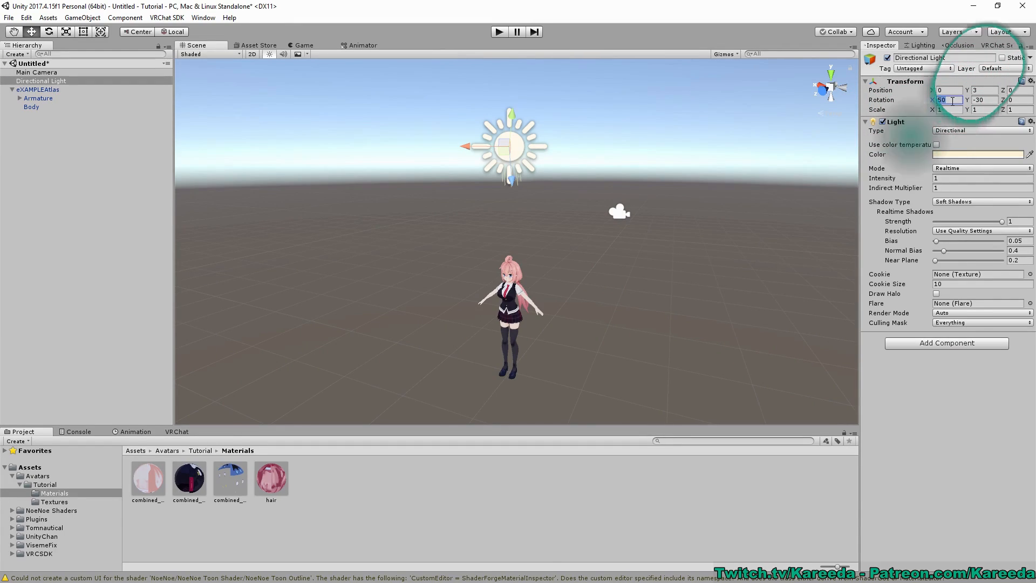
text(125)
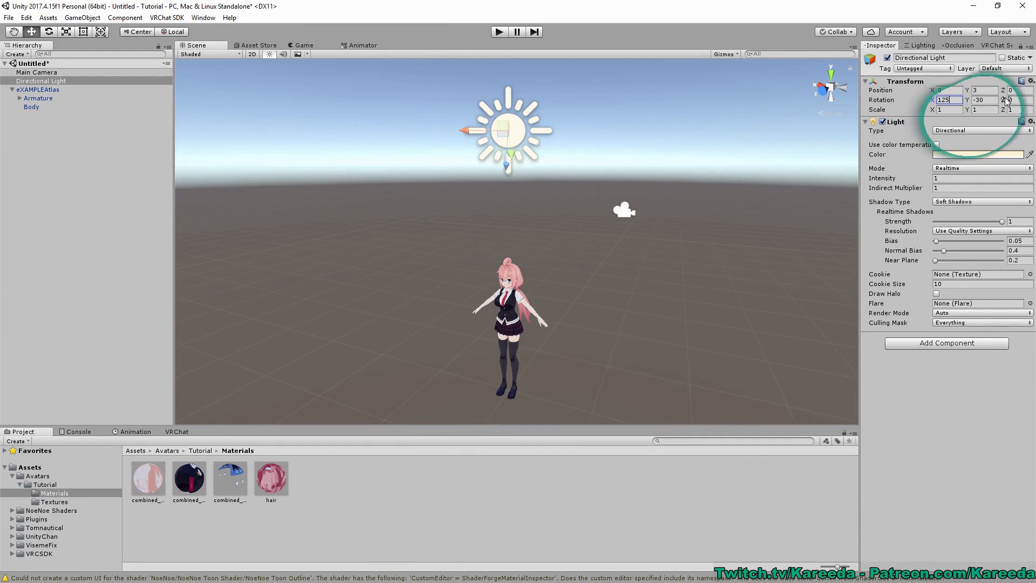
key(Escape)
alt+drag(507, 189, 512, 144)
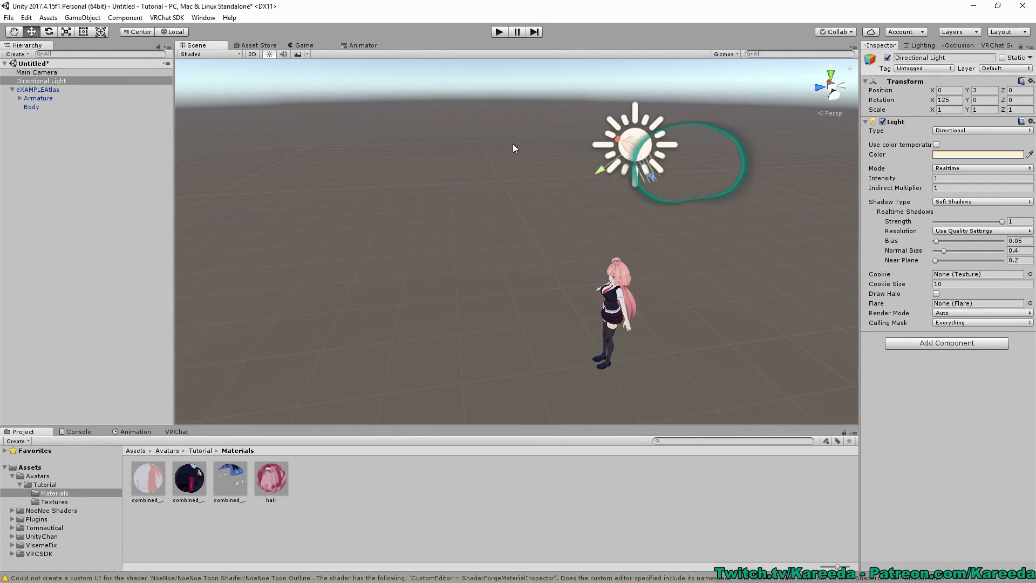
Switch the transform handles to Global and move the Directional Light in front of the avatar to about Z 1.76.
click(178, 33)
drag(602, 142, 513, 144)
scroll(522, 119, up, 5)
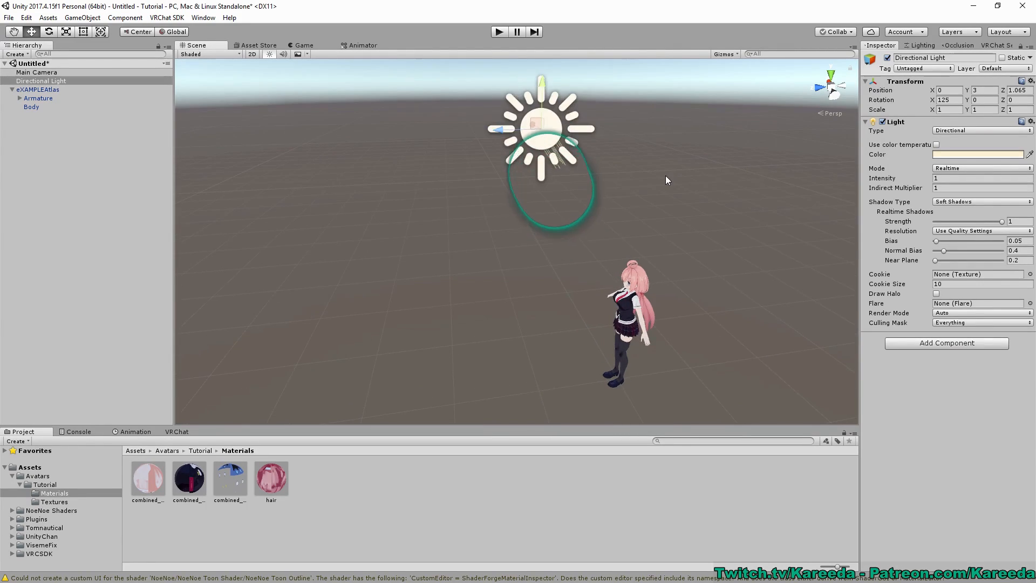
drag(500, 94, 674, 251)
scroll(572, 237, up, 3)
scroll(720, 179, up, 10)
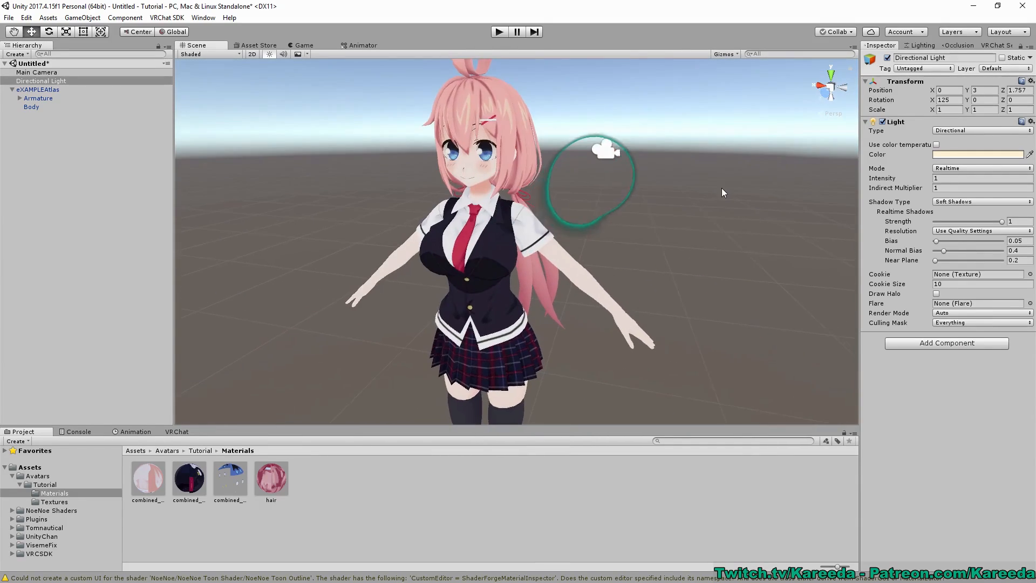
scroll(730, 194, down, 10)
Disable Billboard Static Light on all four materials and set their Static Toon Light Z to 0.98.
click(270, 477)
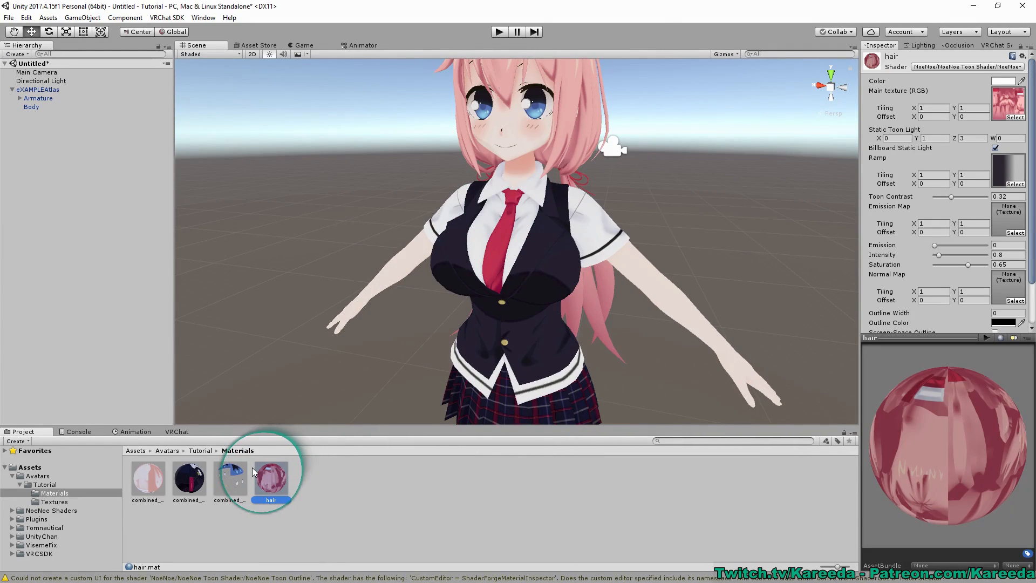
shift+click(144, 482)
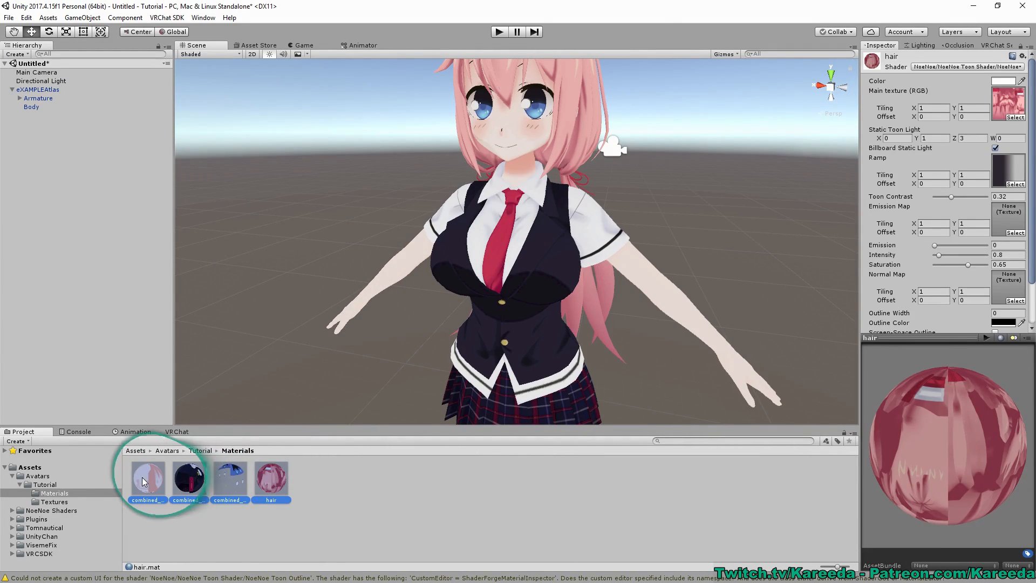
click(995, 148)
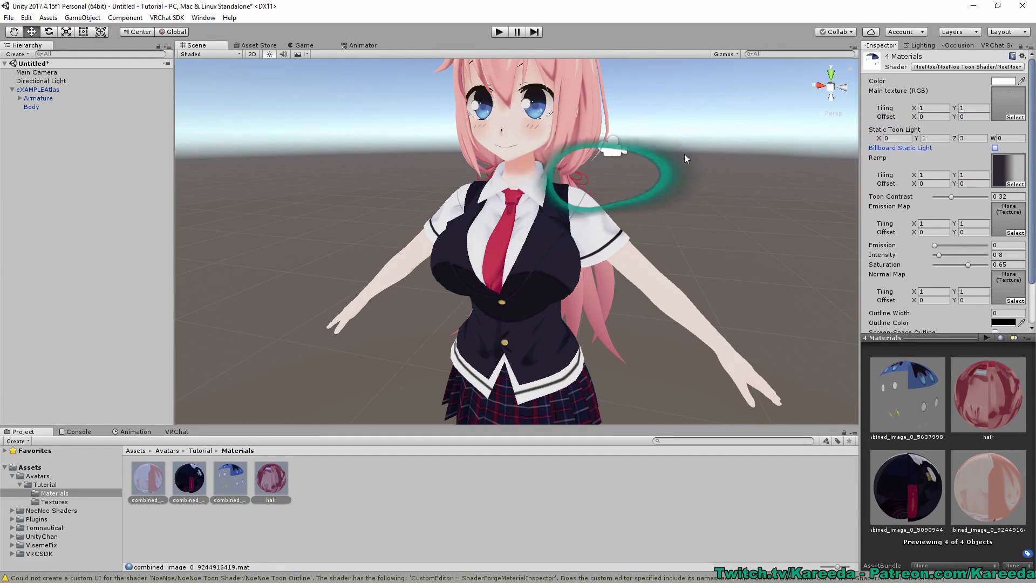
right_drag(618, 152, 640, 143)
middle_drag(641, 142, 738, 144)
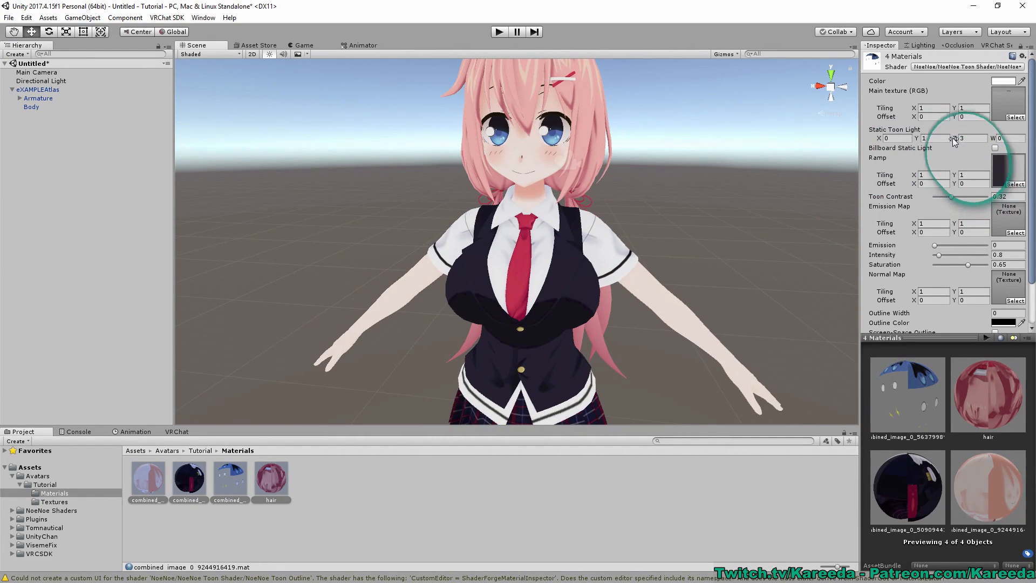
mouse_move(954, 138)
mouse_down()
mouse_move(986, 137)
mouse_move(901, 138)
mouse_move(938, 140)
mouse_move(922, 144)
mouse_up()
Set the four materials' Intensity to 0.9 and Saturation to 0.86.
middle_drag(734, 198, 737, 154)
click(999, 254)
text(9)
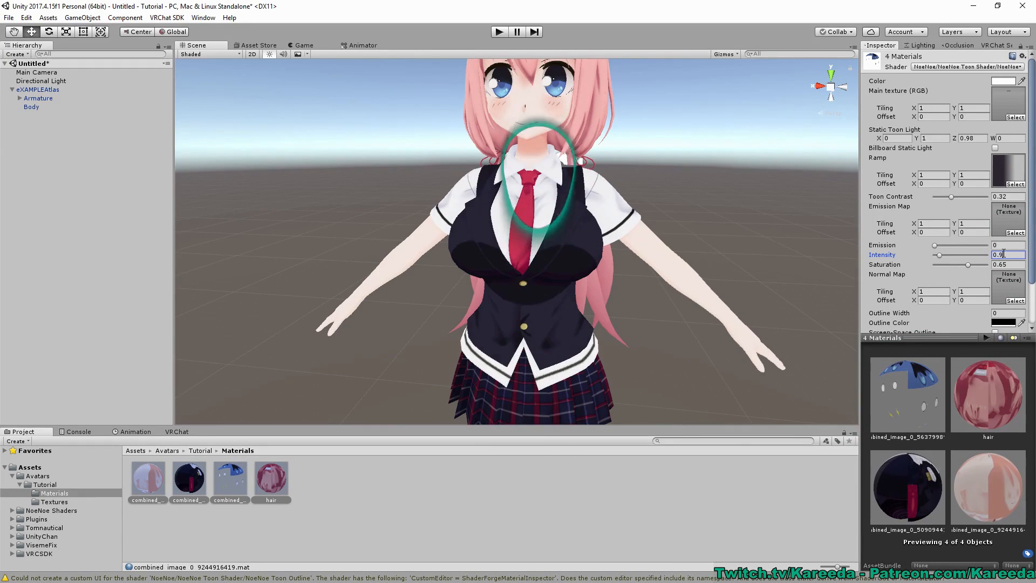
middle_drag(788, 231, 776, 250)
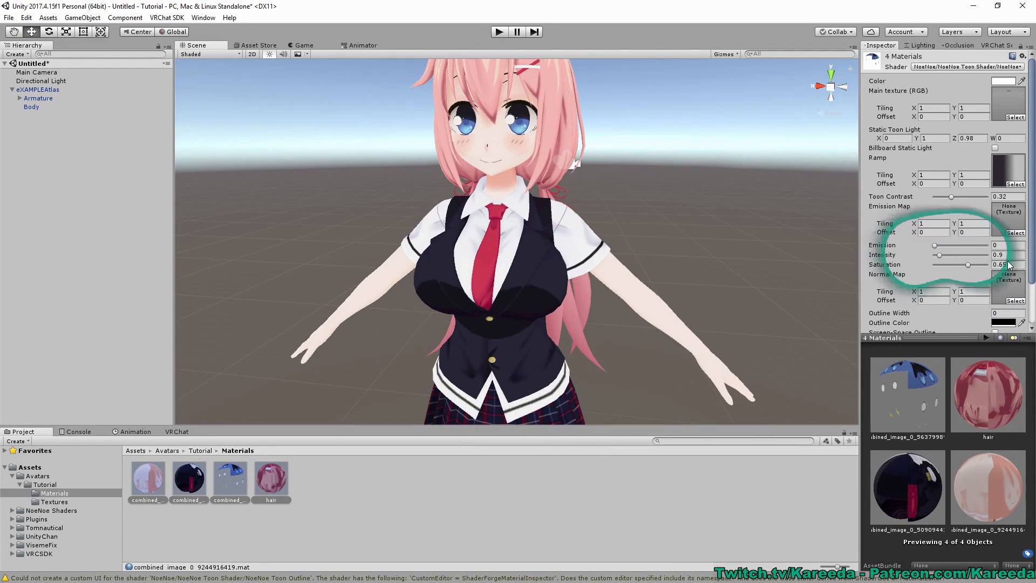
drag(969, 265, 981, 264)
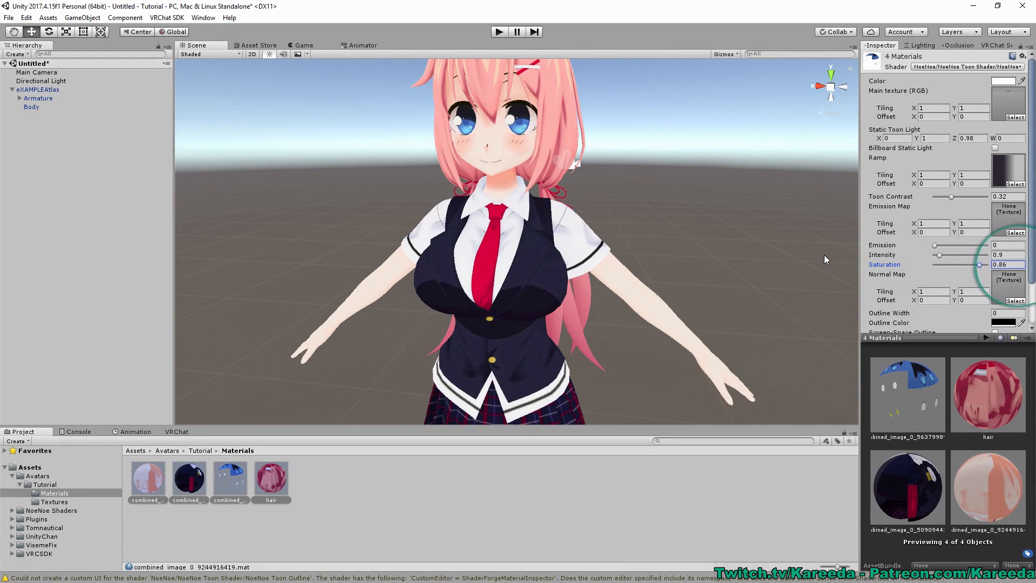
middle_drag(715, 310, 704, 244)
scroll(717, 198, down, 5)
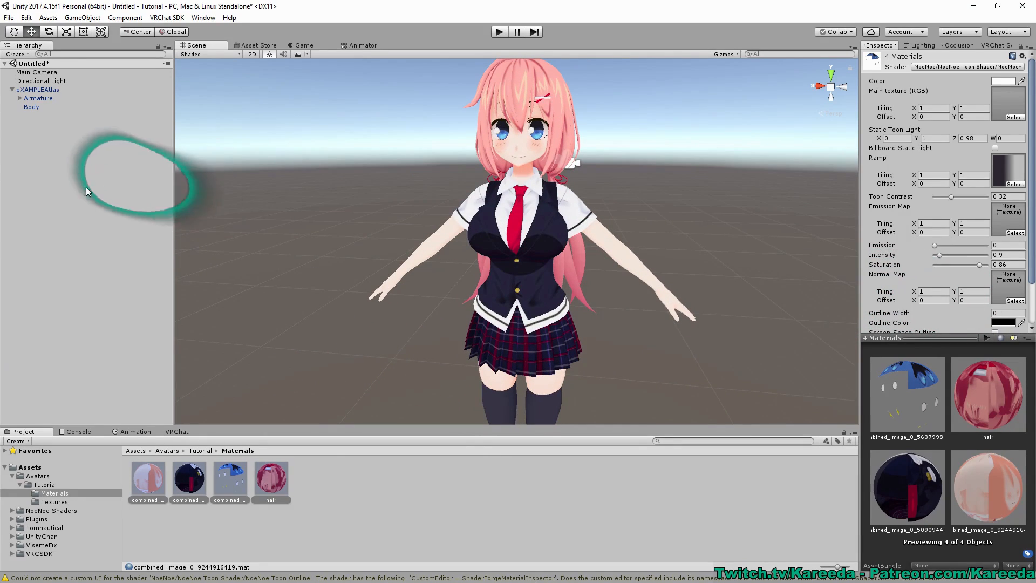
scroll(441, 298, down, 3)
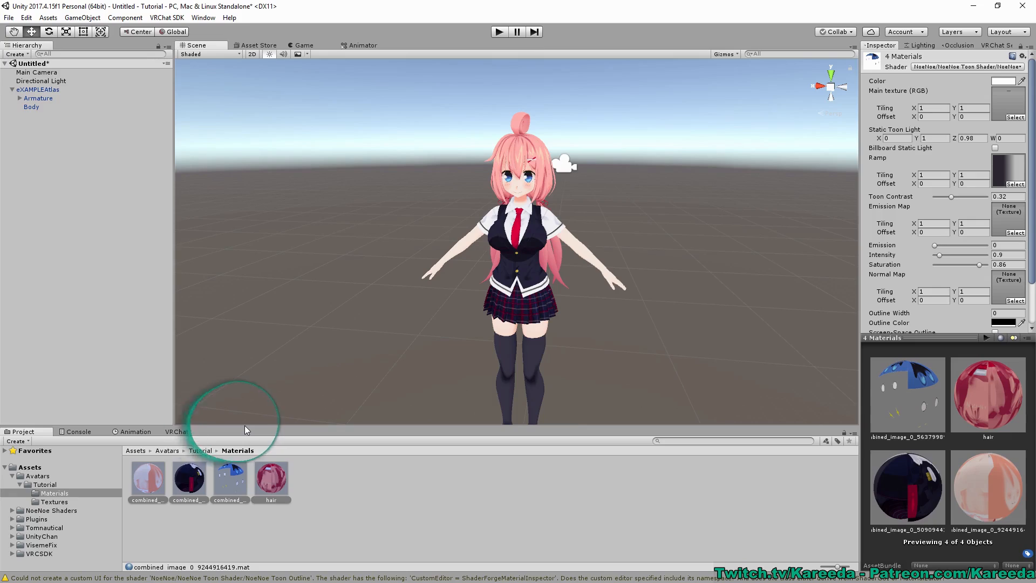
Review the VRChat SDK's account and publishing status, and return to the project's assets.
click(187, 431)
drag(246, 427, 125, 359)
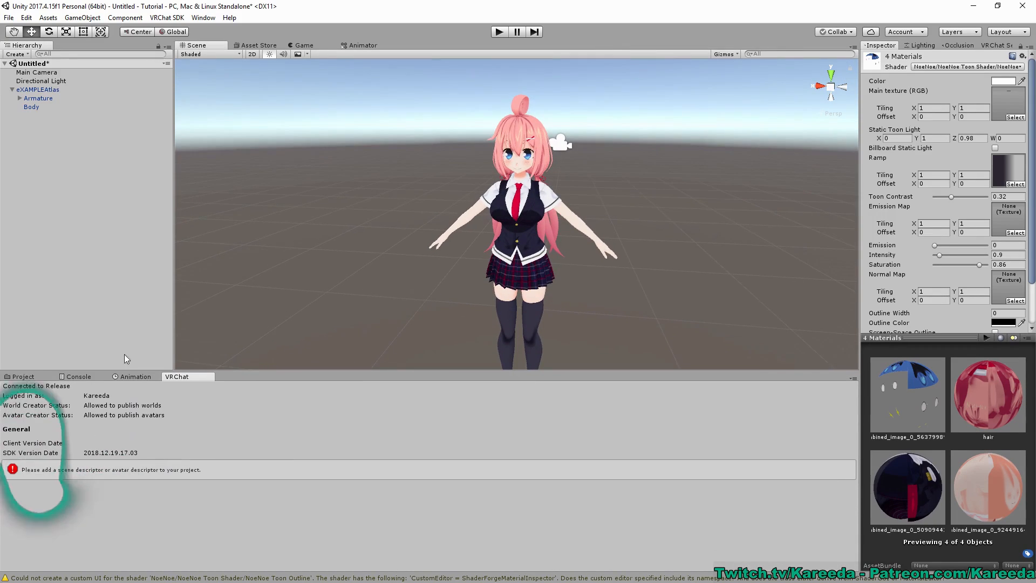
click(24, 376)
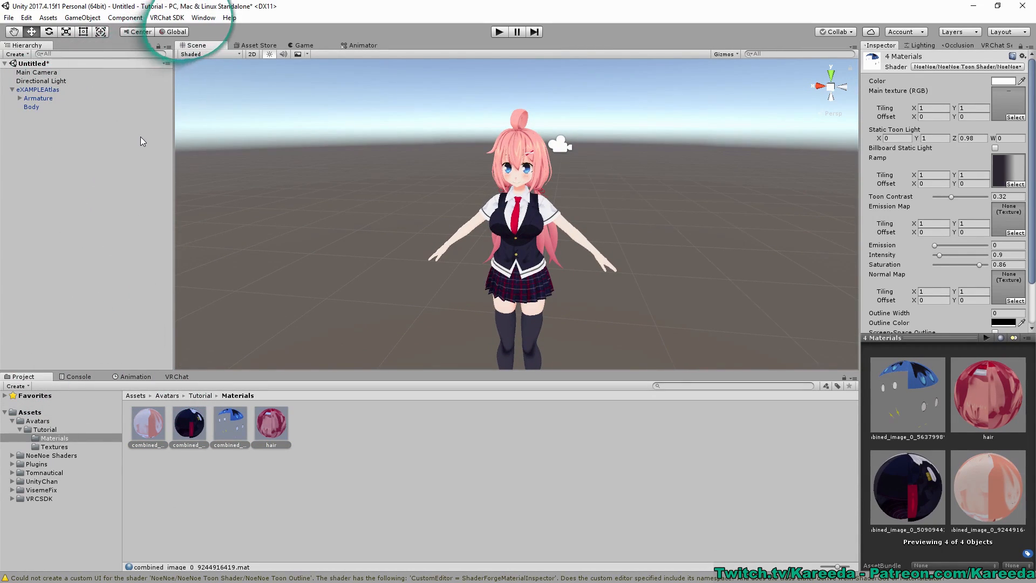
Add a VRC_Avatar Descriptor component to the eXAMPLEAtlas object.
click(43, 90)
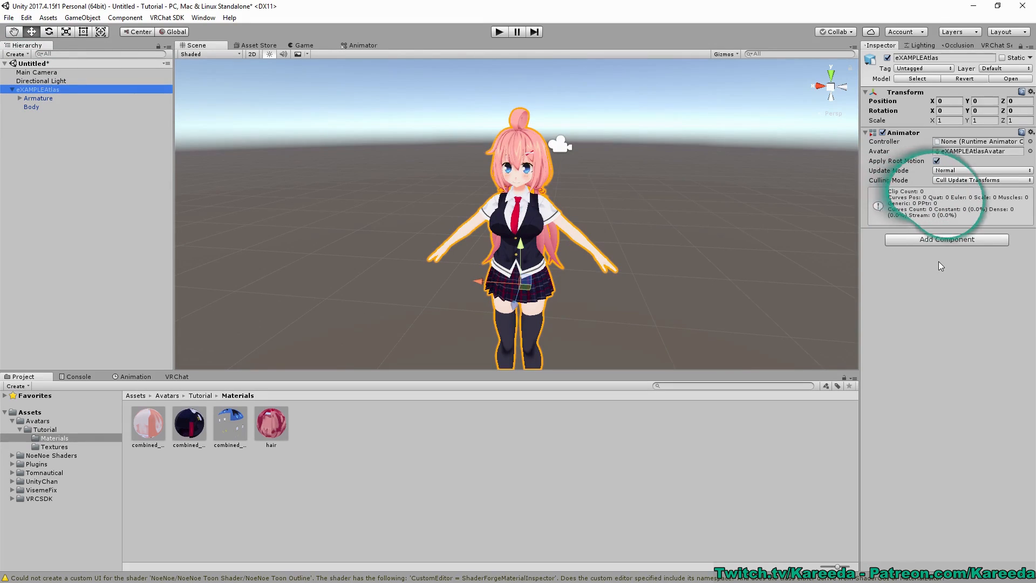
click(931, 240)
text(vrc)
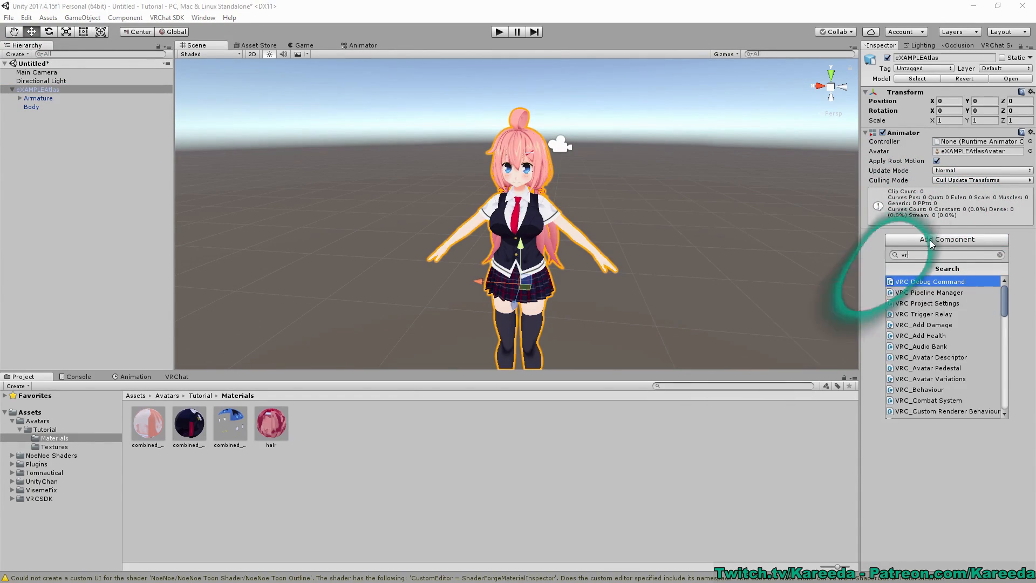
click(944, 359)
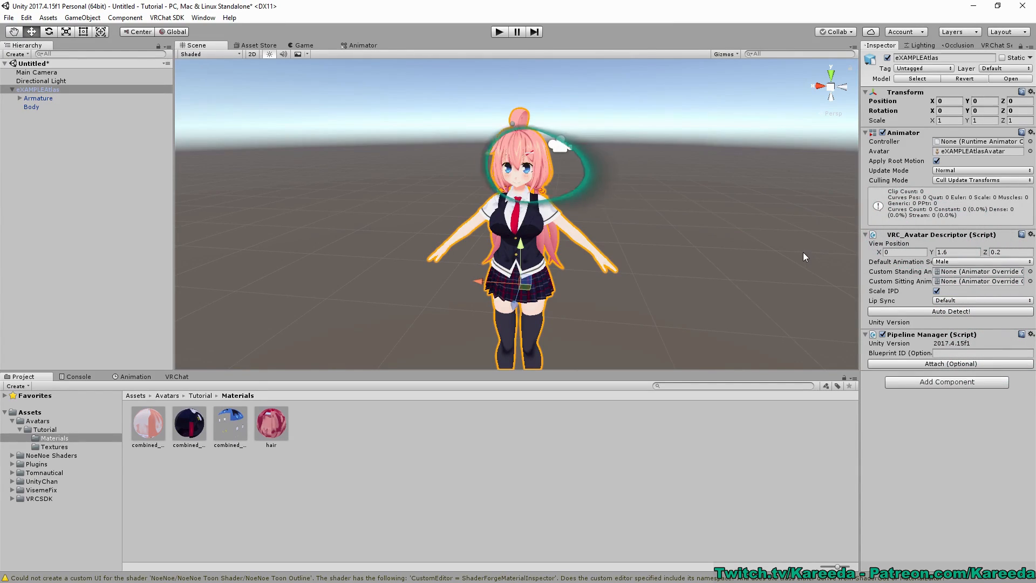
Examine the view position marker in relation to the avatar's head.
scroll(696, 186, up, 3)
middle_drag(688, 174, 680, 187)
scroll(680, 187, up, 3)
right_drag(682, 189, 687, 169)
scroll(687, 169, down, 3)
middle_drag(686, 169, 686, 131)
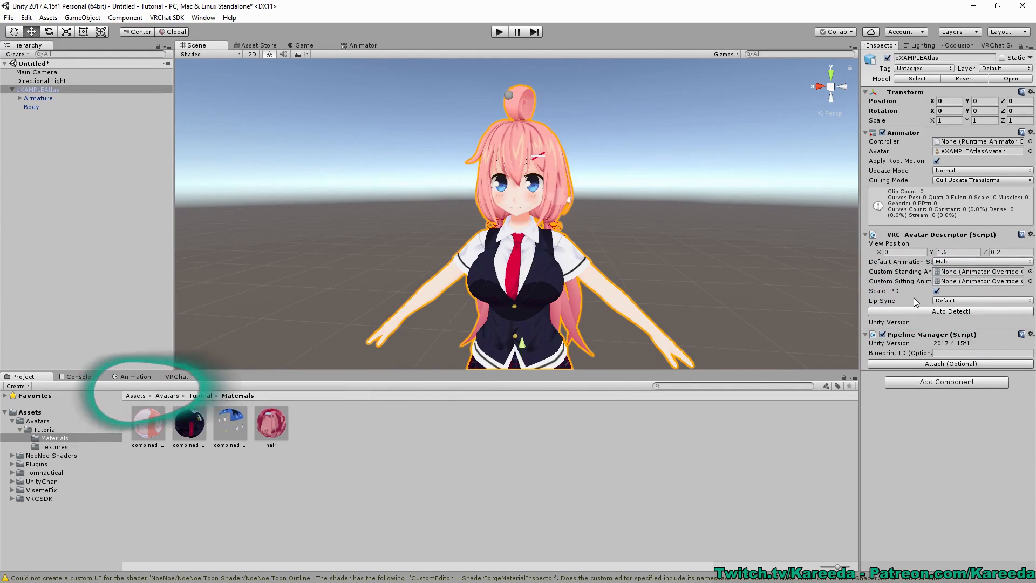
Auto-detect the avatar descriptor's lip sync visemes and set its default animation set to Female.
click(957, 313)
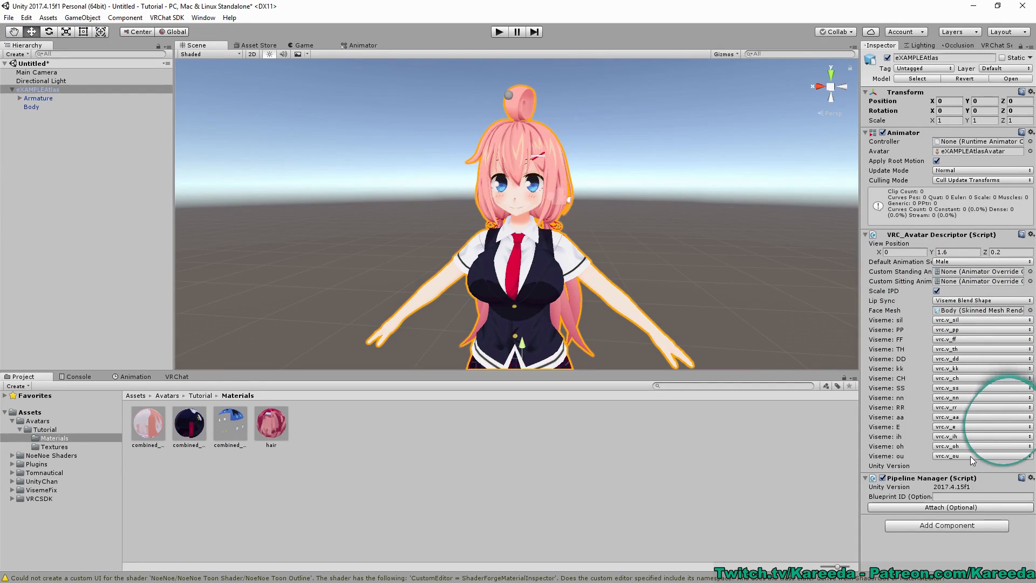
click(950, 261)
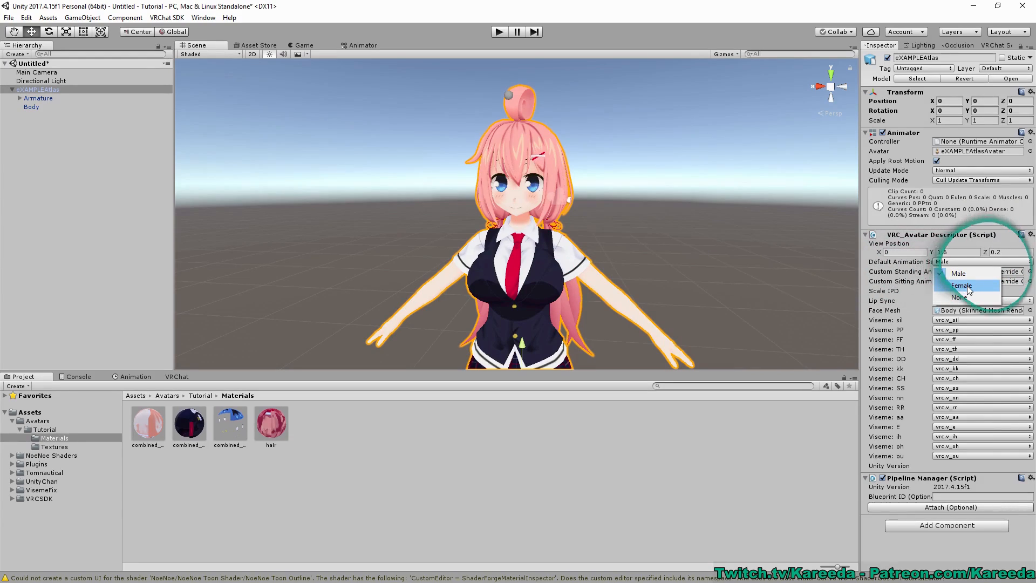
click(967, 285)
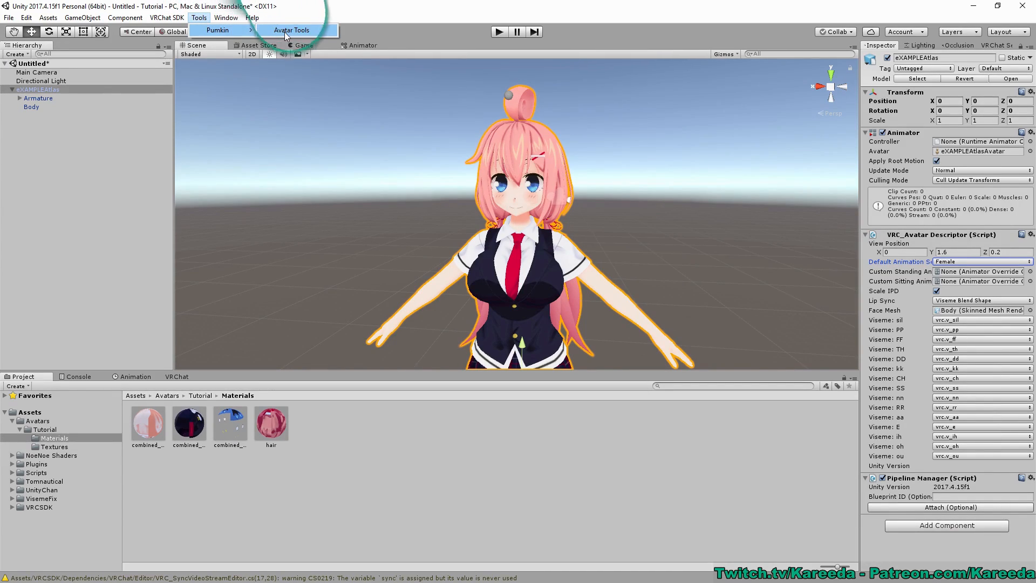
Open Pumkin's Avatar Tools, dock its window beside the project assets, and assign eXAMPLEAtlas as its avatar.
click(285, 33)
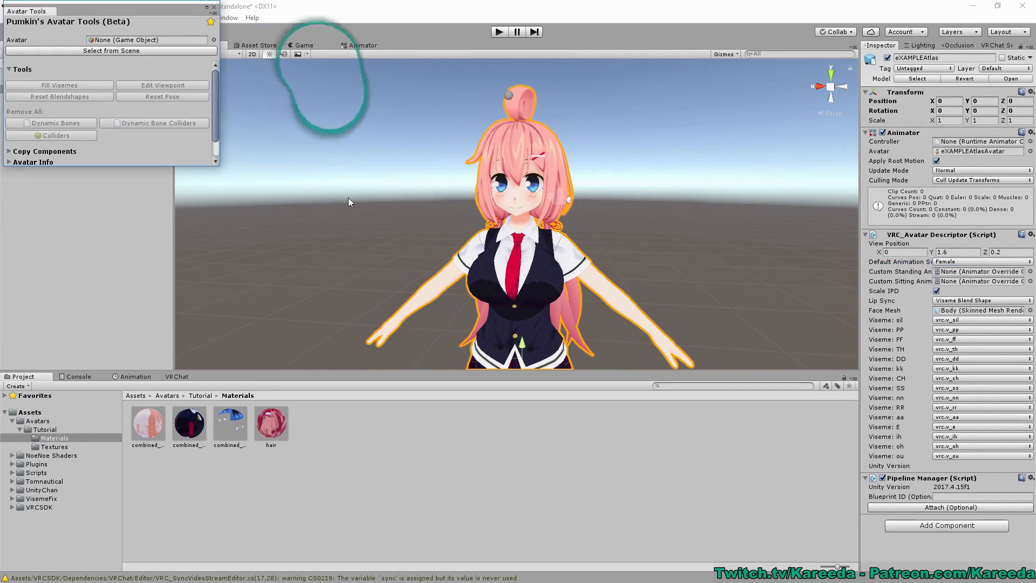
drag(43, 11, 174, 386)
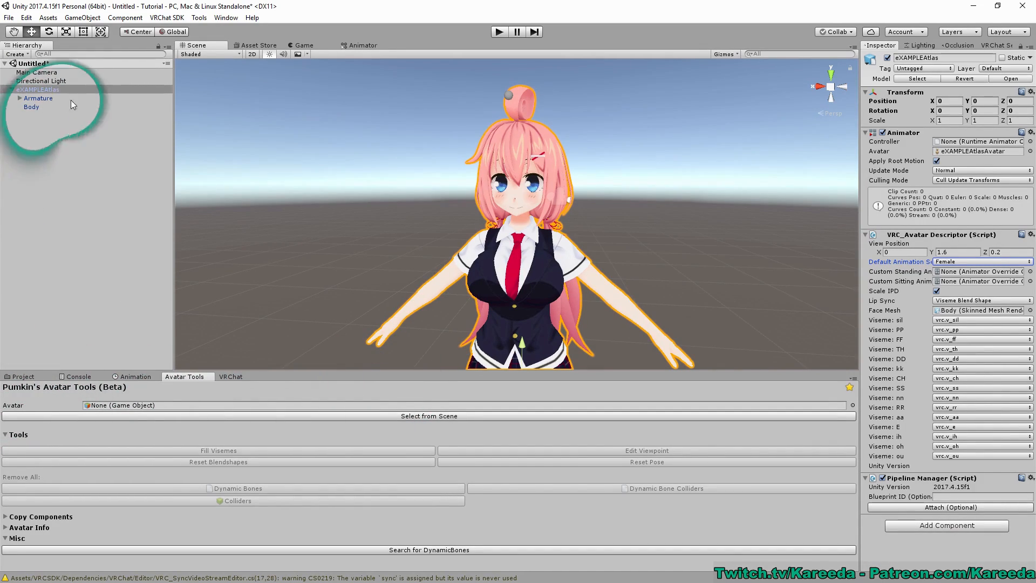
drag(49, 89, 204, 406)
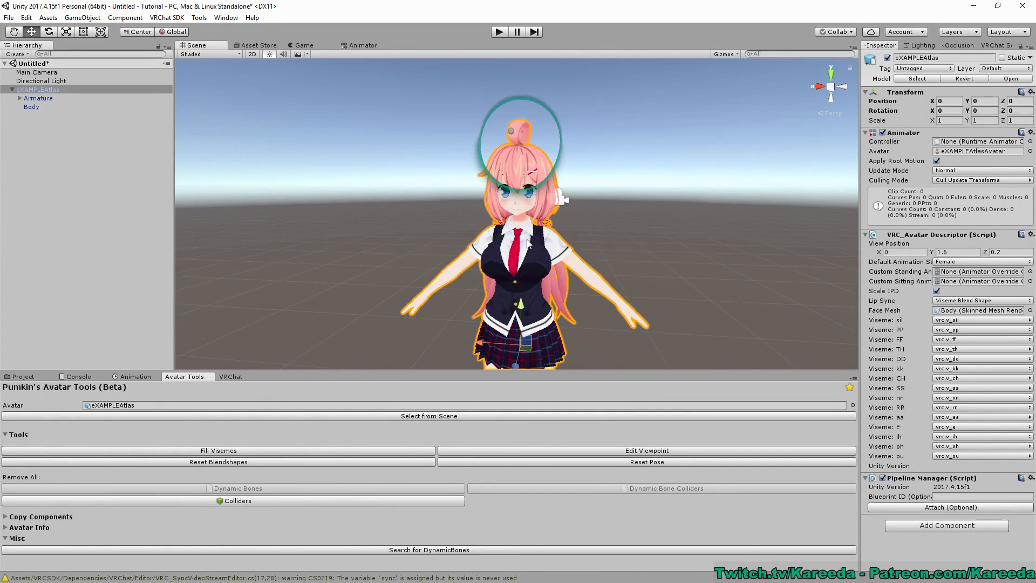
middle_drag(599, 241, 605, 205)
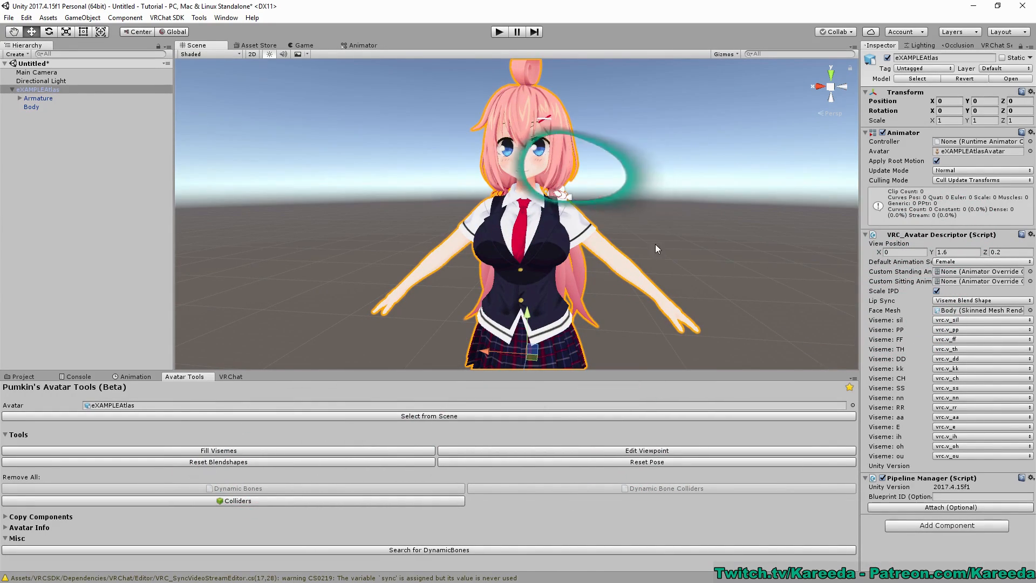
Edit the avatar's viewpoint so the marker sits between the eyes at about Y 1.411, Z 0.099, and apply it.
click(625, 452)
middle_drag(670, 227, 550, 203)
scroll(650, 237, up, 3)
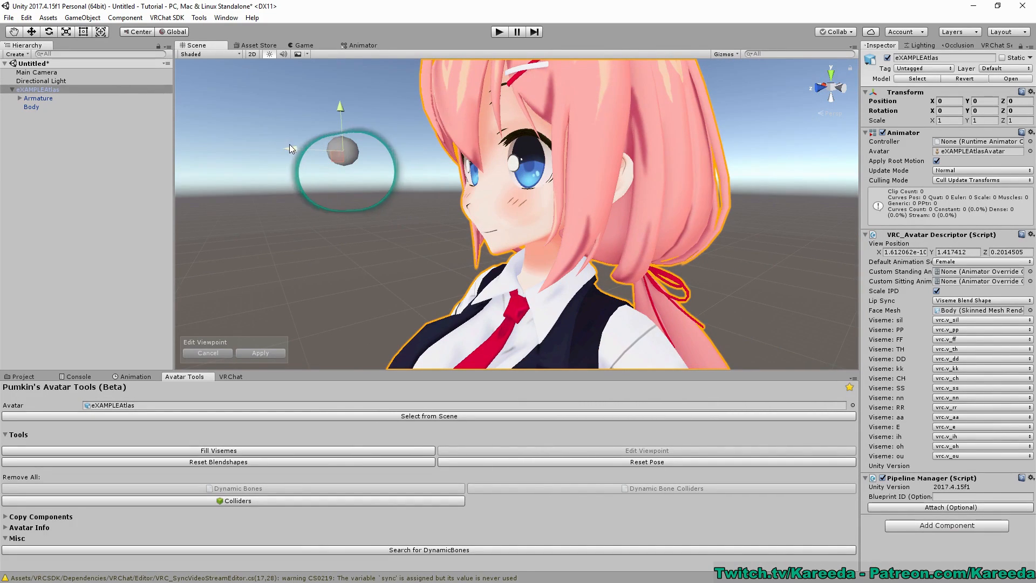
alt+drag(423, 130, 409, 203)
middle_drag(473, 197, 500, 117)
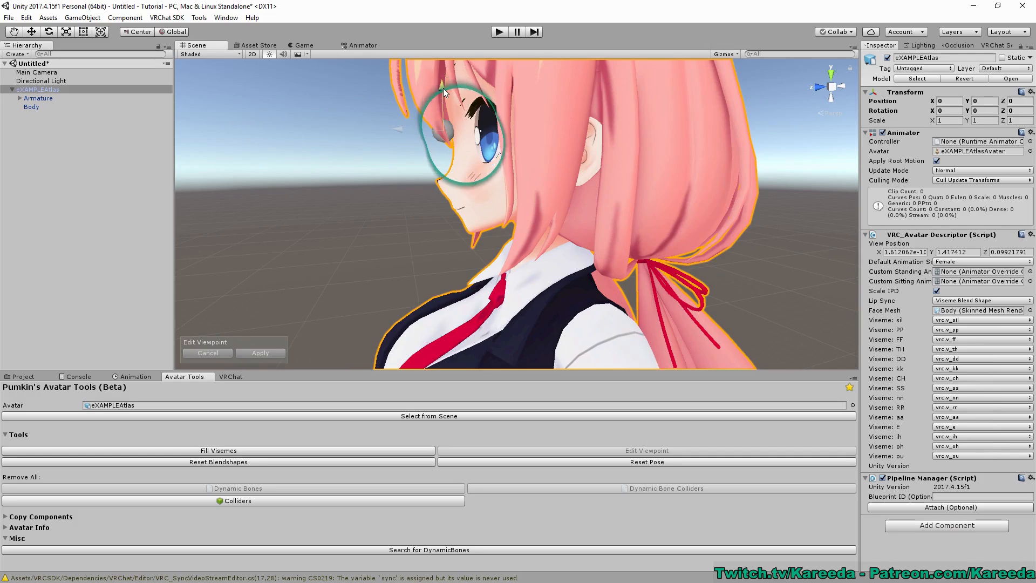
drag(442, 88, 439, 92)
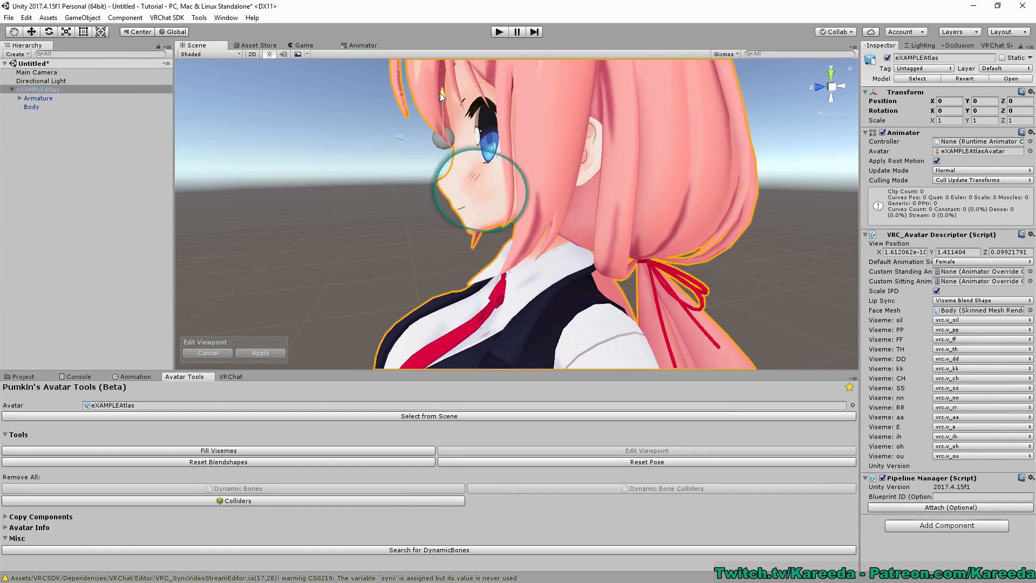
click(261, 352)
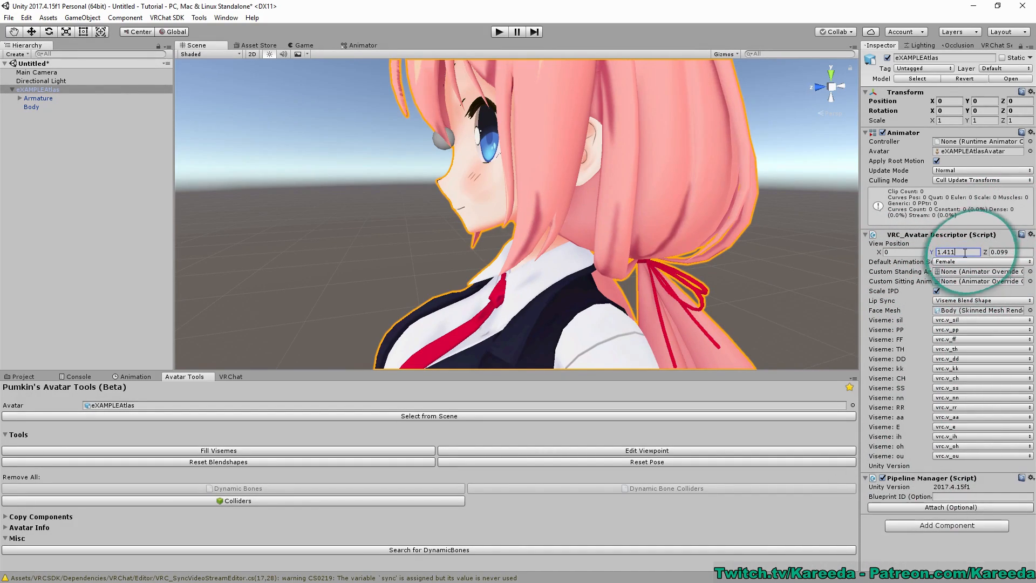
Try a view position Y of 1.42 on the avatar descriptor, and return it to 1.411.
key(BackSpace)
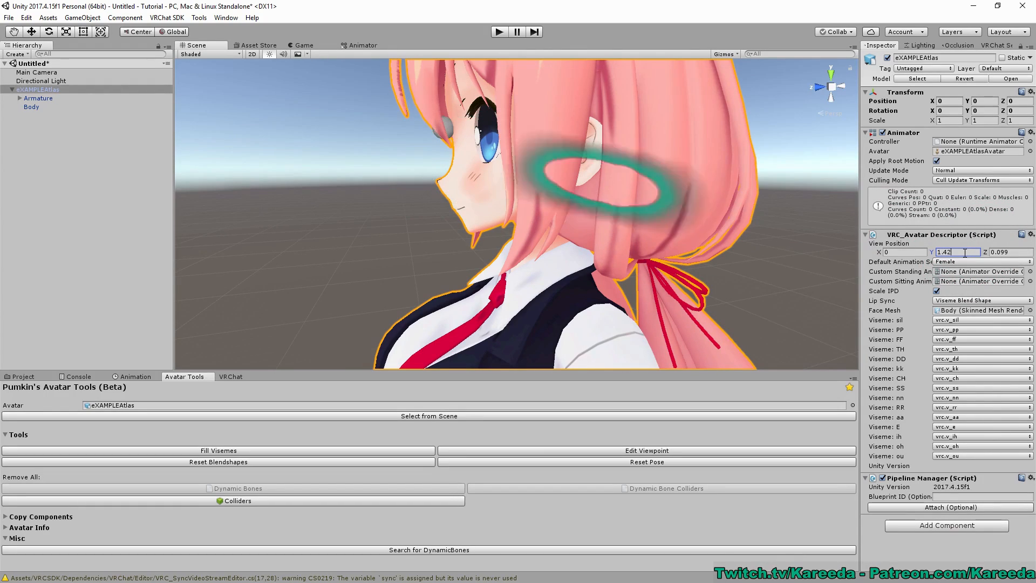
text(11)
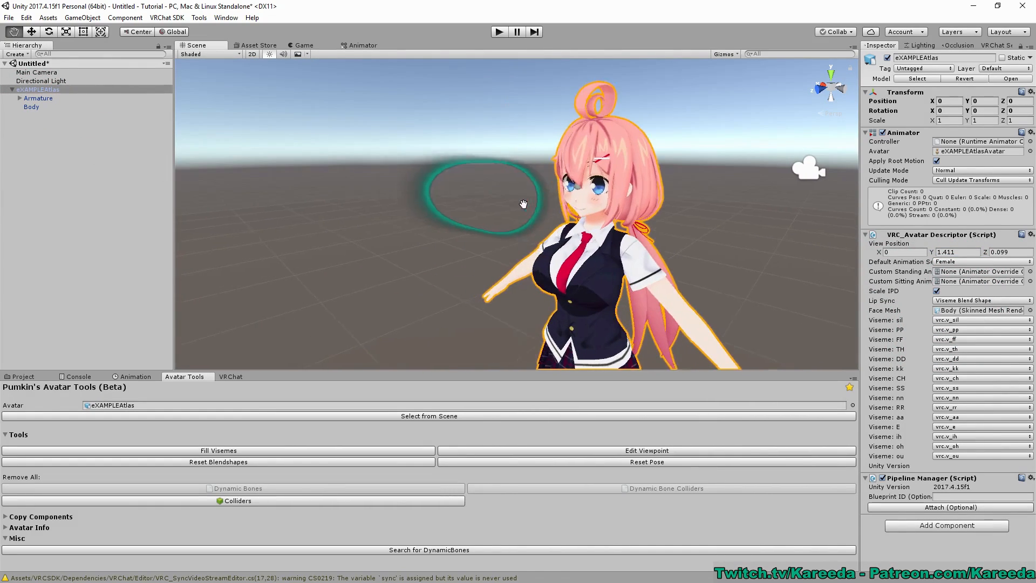
middle_drag(523, 204, 536, 204)
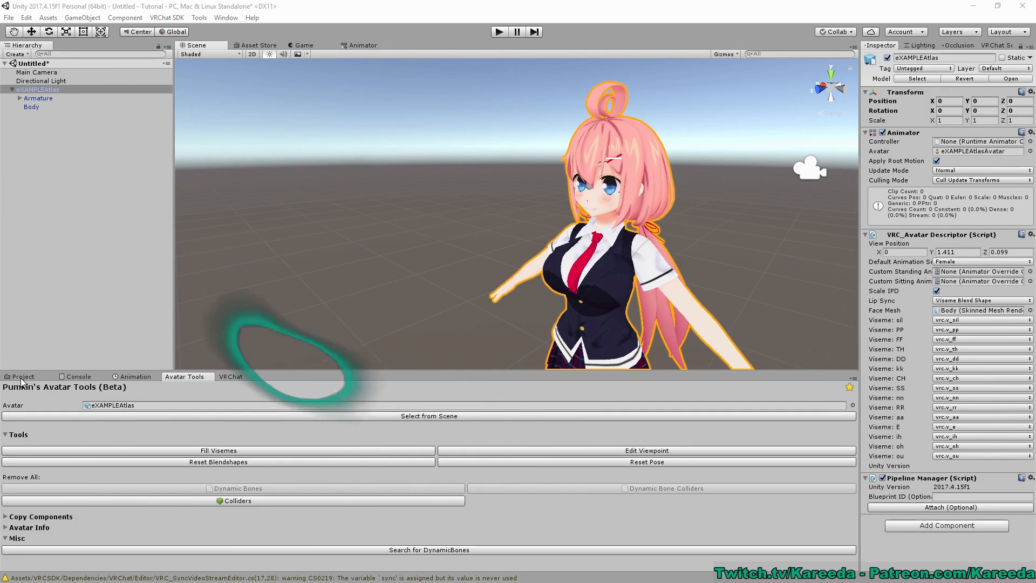
alt+drag(572, 195, 636, 181)
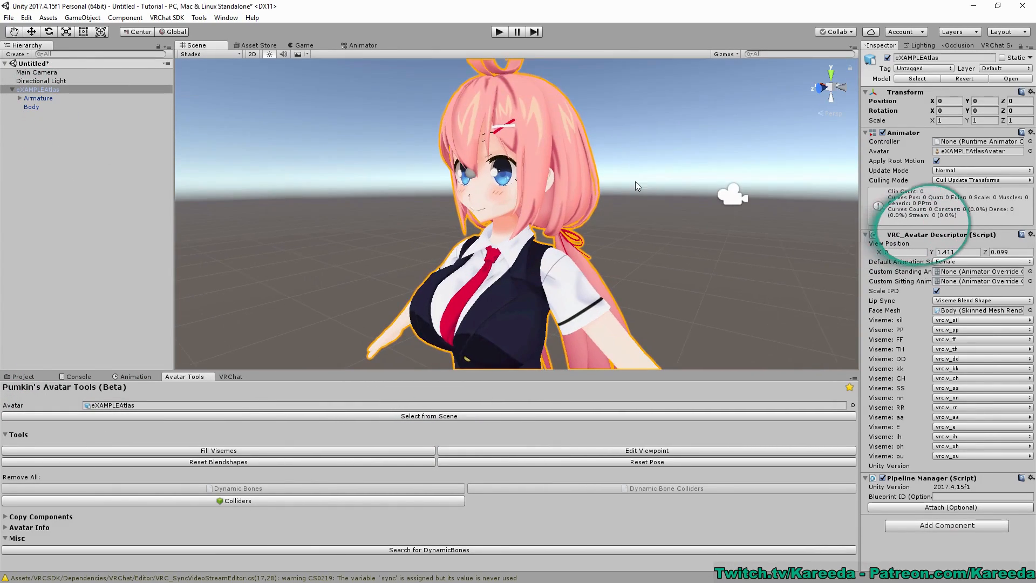
click(943, 528)
text(dyn)
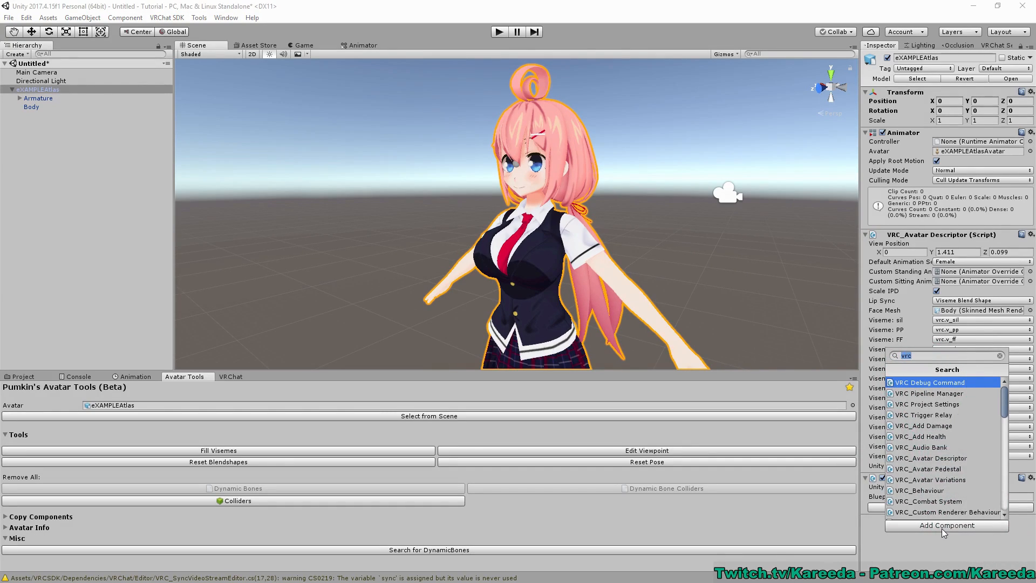
key(BackSpace)
key(BackSpace)
key(BackSpace)
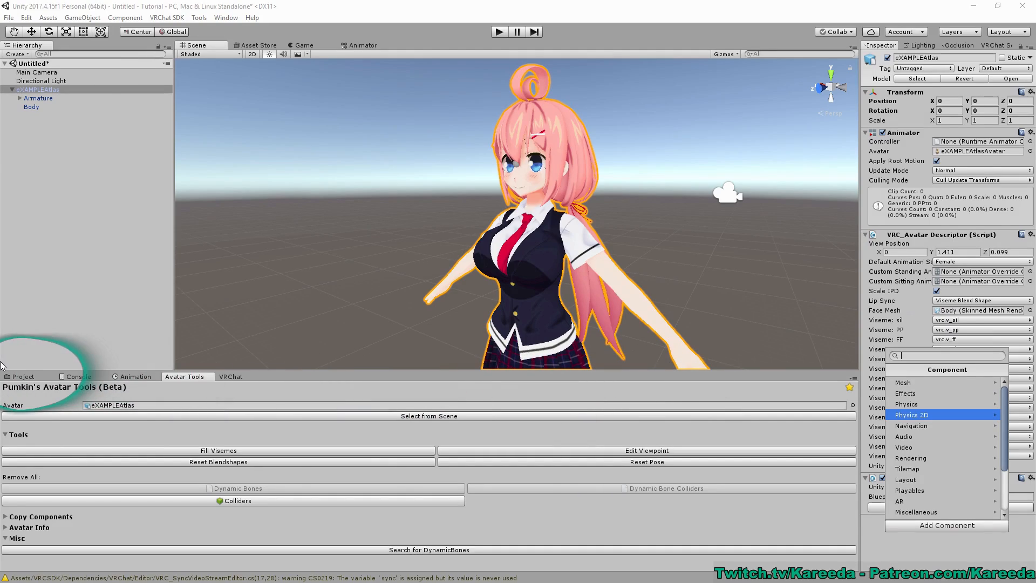
click(24, 388)
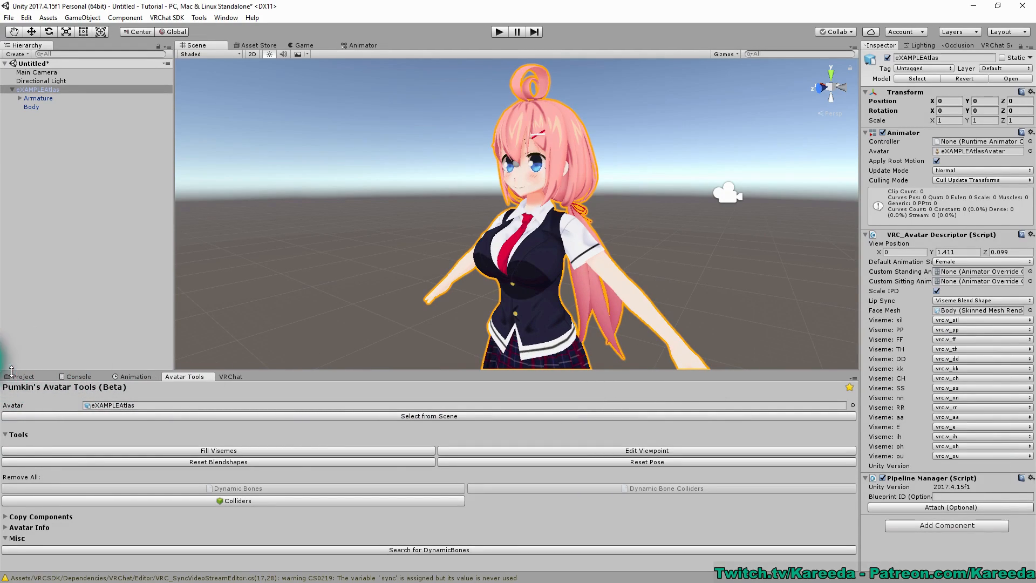
Select all four textures in the Tutorial Textures folder and set their Max Size to 8192.
click(21, 377)
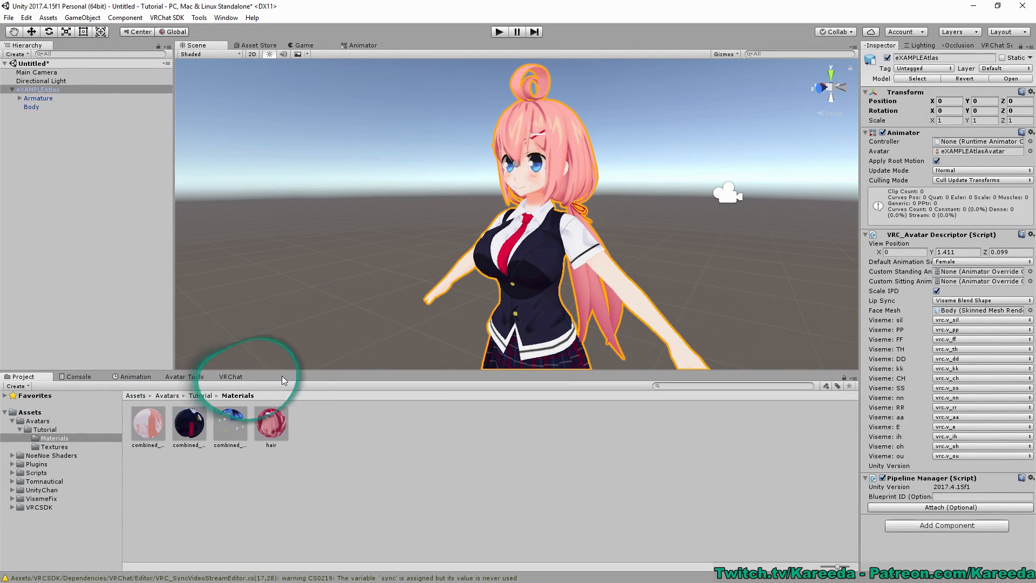
mouse_move(290, 372)
mouse_down()
mouse_move(290, 340)
mouse_move(290, 357)
mouse_up()
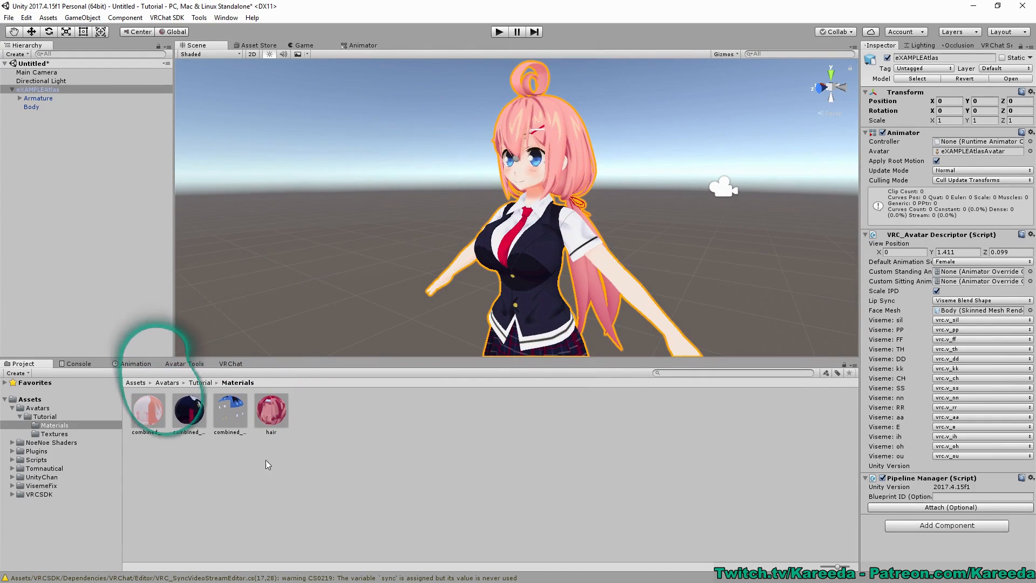
click(203, 383)
double_click(192, 414)
click(147, 410)
shift+click(278, 413)
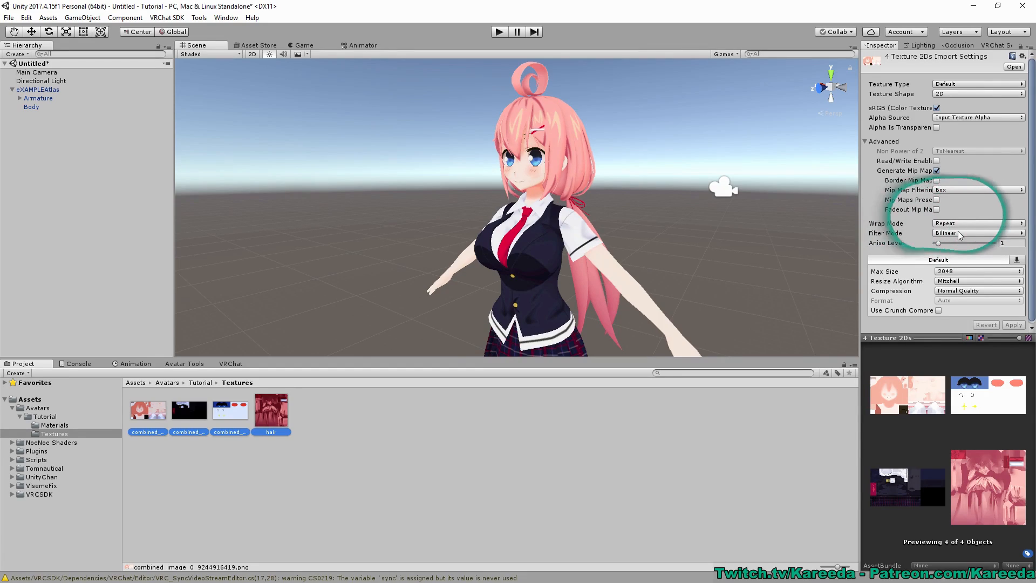
click(966, 271)
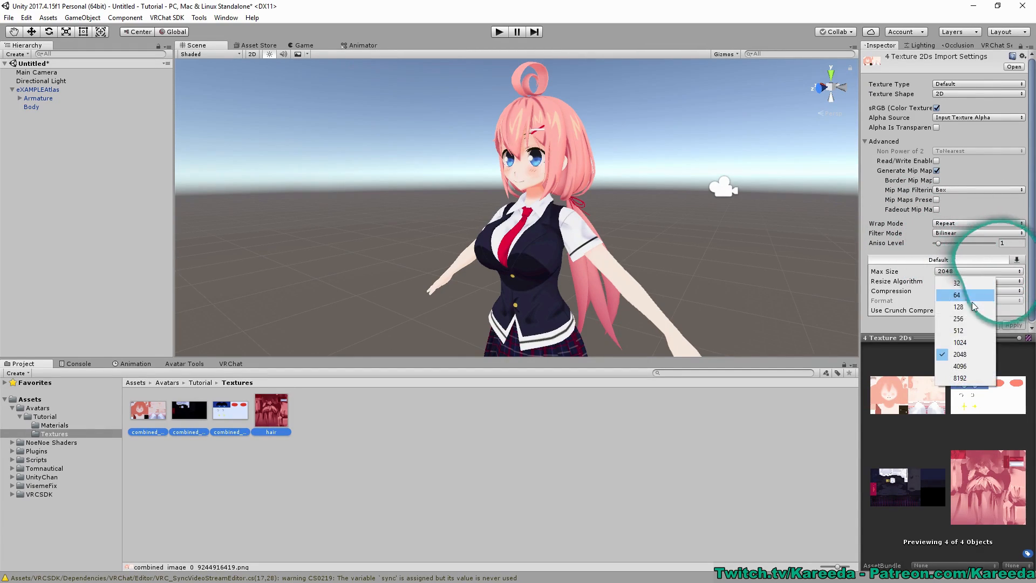
click(959, 378)
Enable crunch compression at quality 100, turn off mip map generation, and apply these import settings to the four textures.
alt+drag(753, 260, 684, 224)
middle_drag(684, 225, 728, 183)
scroll(724, 188, up, 8)
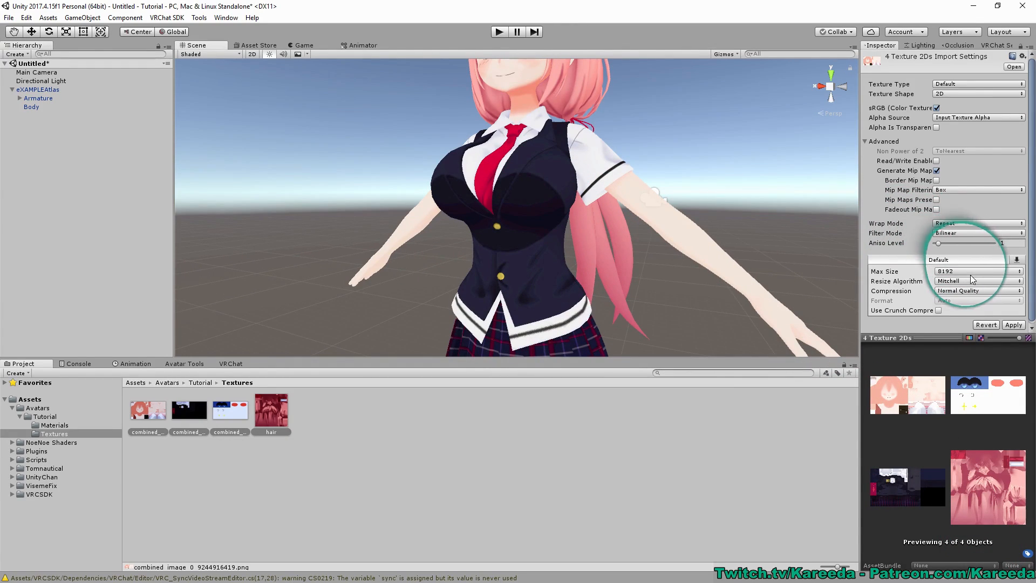
middle_drag(660, 138, 633, 221)
alt+drag(634, 221, 599, 213)
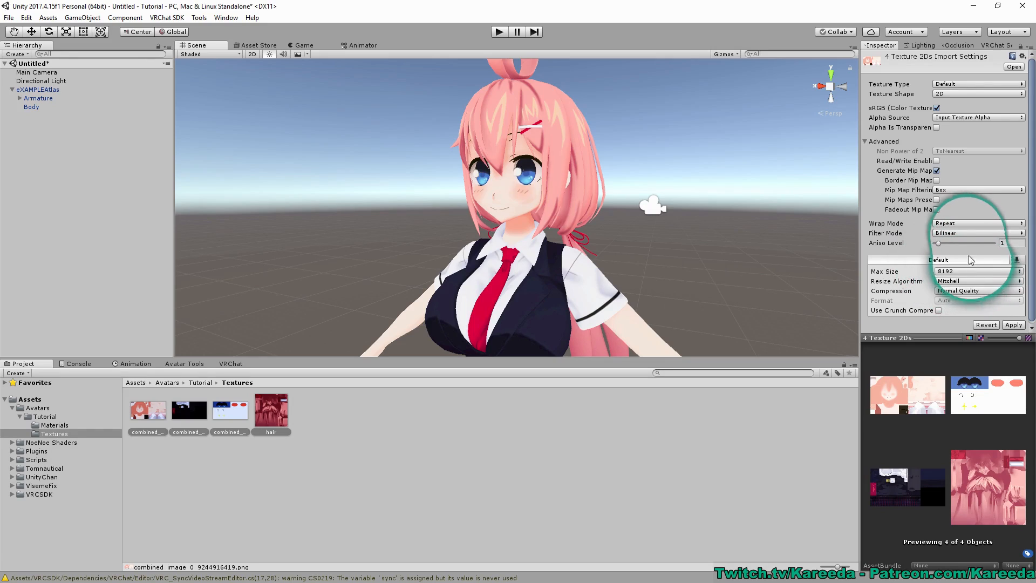
scroll(652, 235, up, 5)
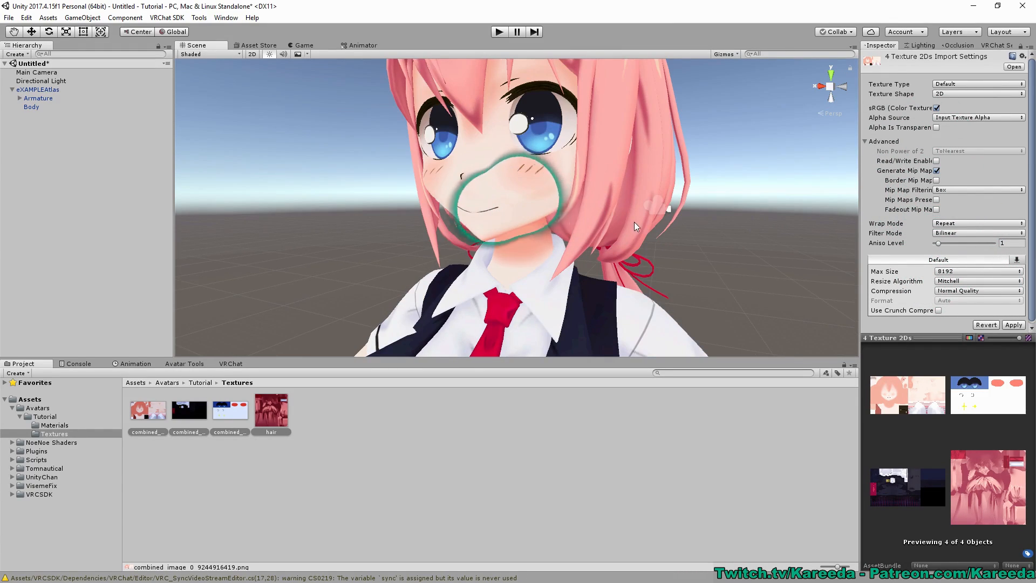
middle_drag(642, 162, 636, 233)
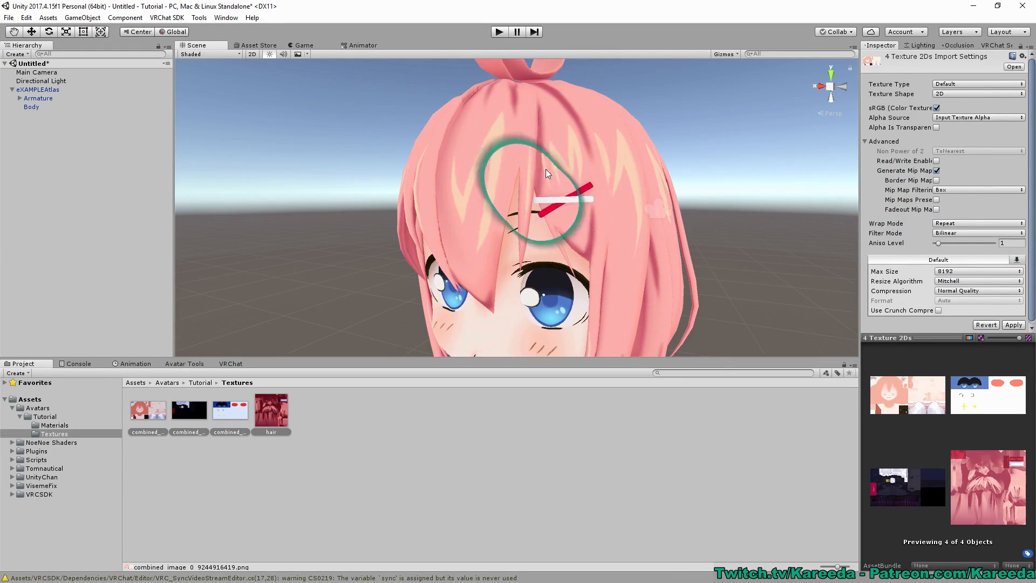
click(939, 311)
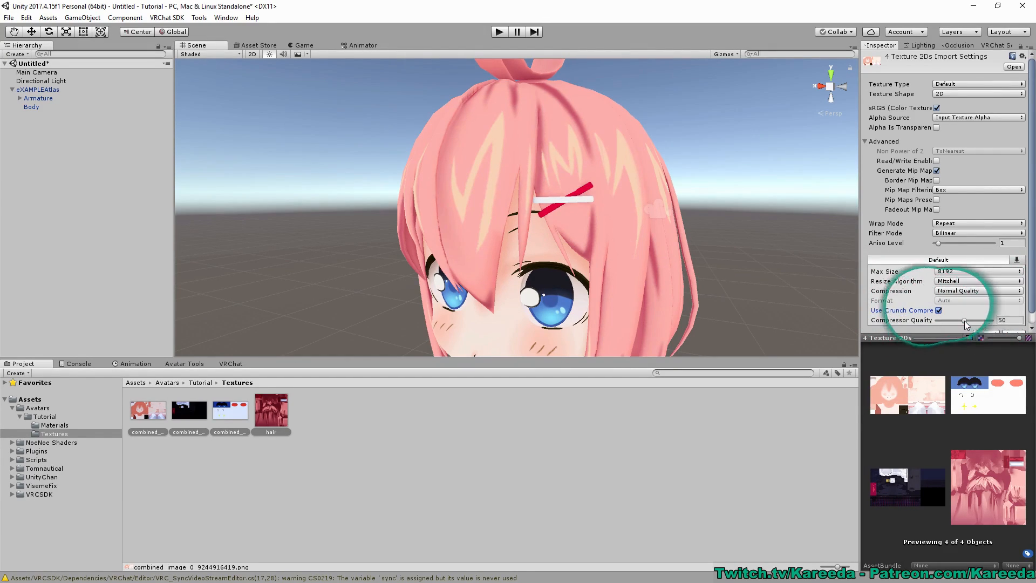
drag(965, 322, 997, 322)
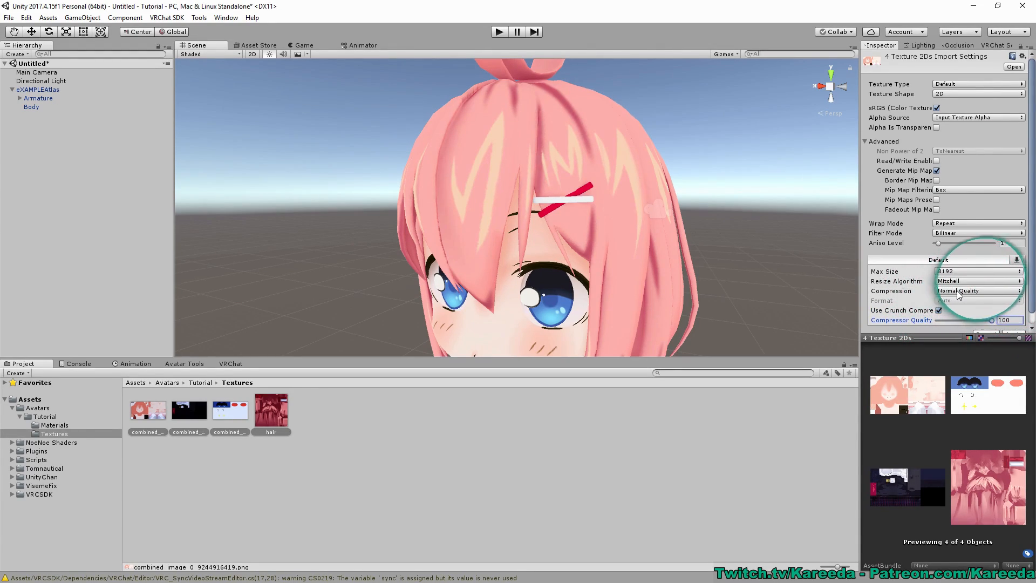
scroll(906, 283, down, 1)
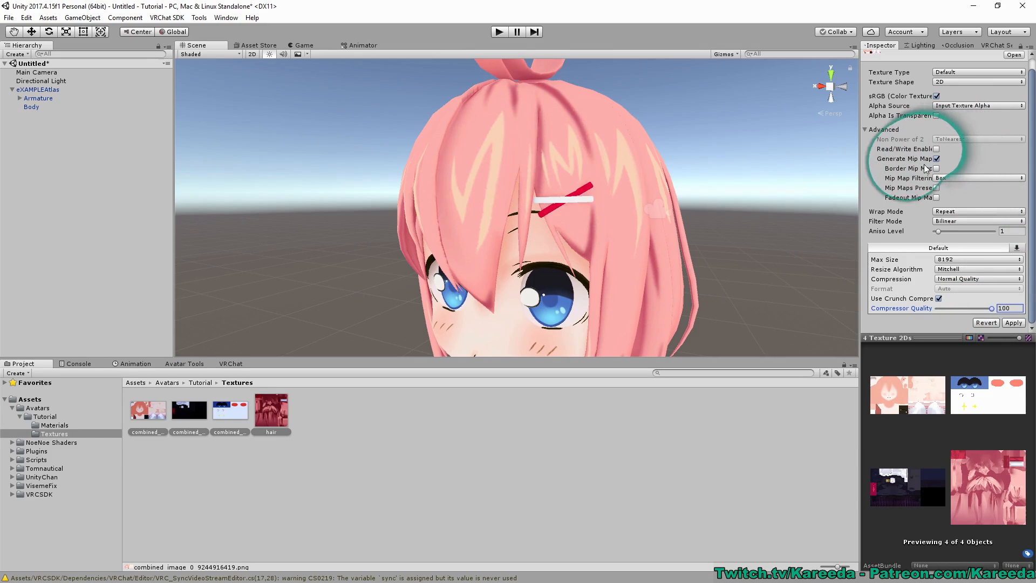
click(937, 158)
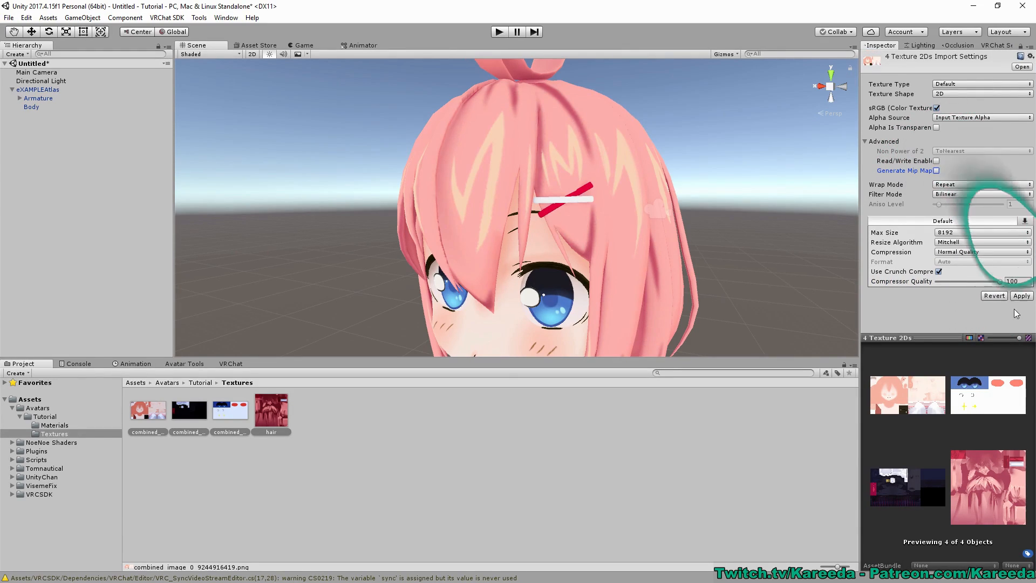
click(1021, 296)
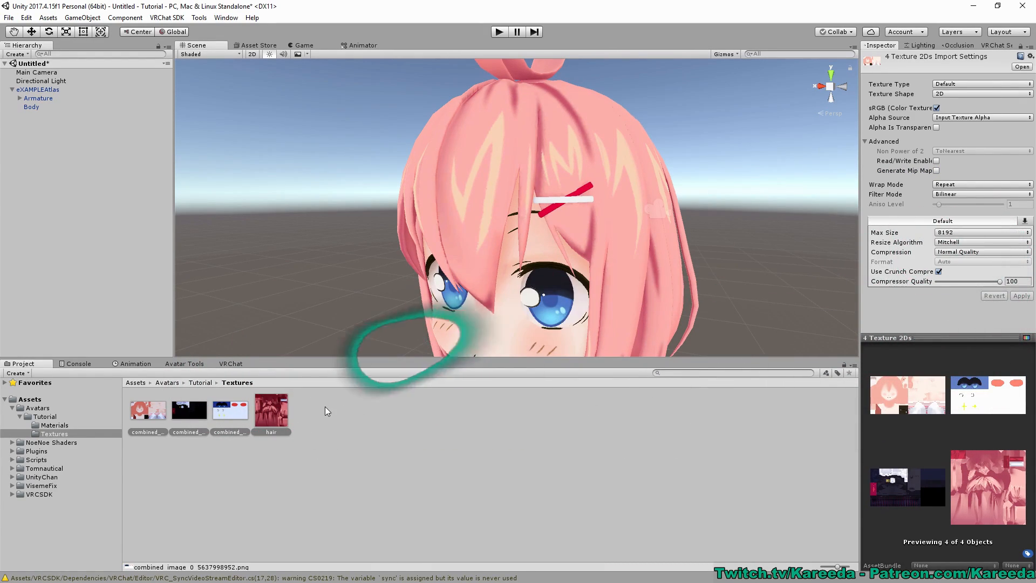
Compare the hair texture with crunch compression turned off and on again.
click(281, 413)
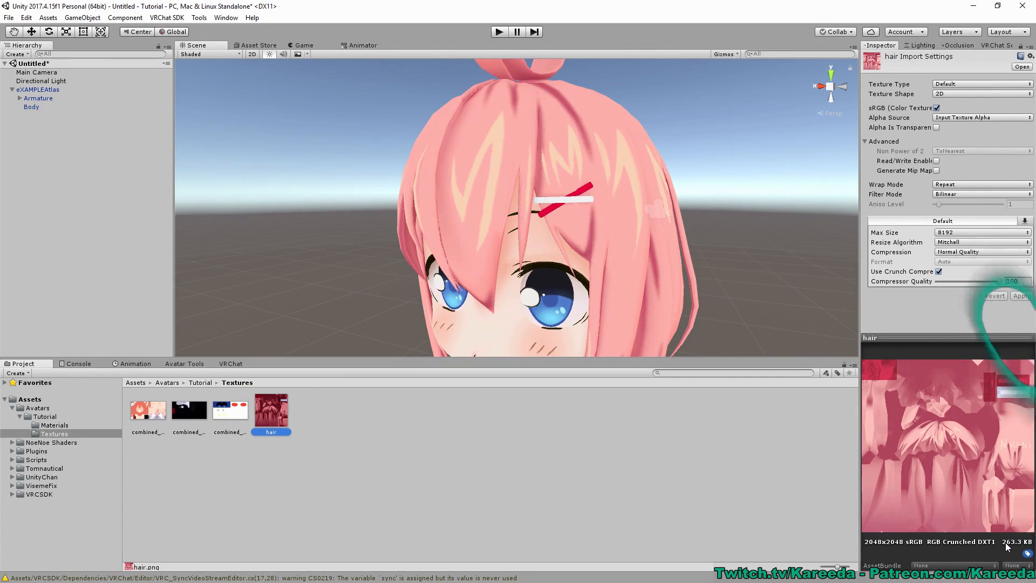
click(939, 272)
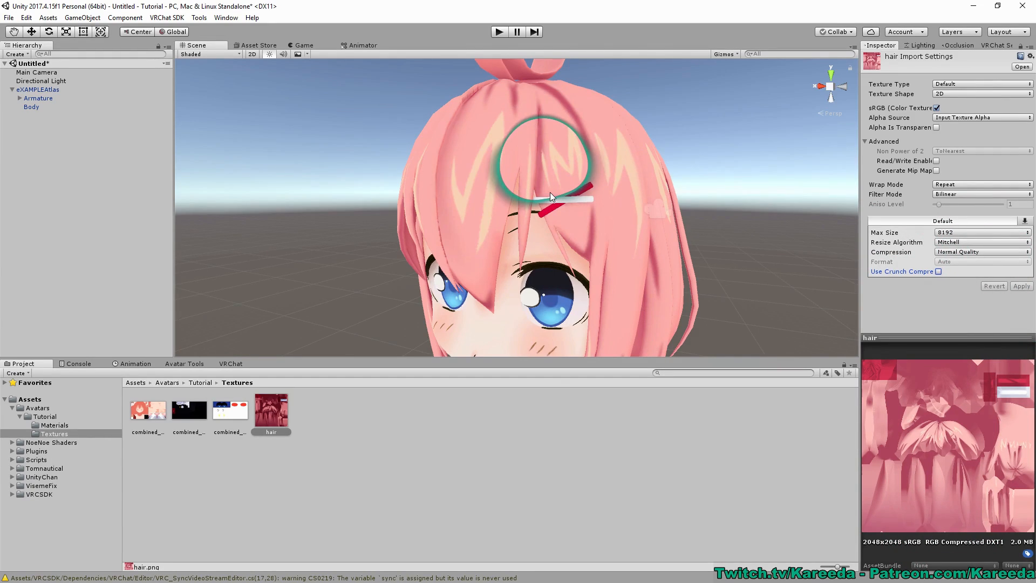
click(939, 271)
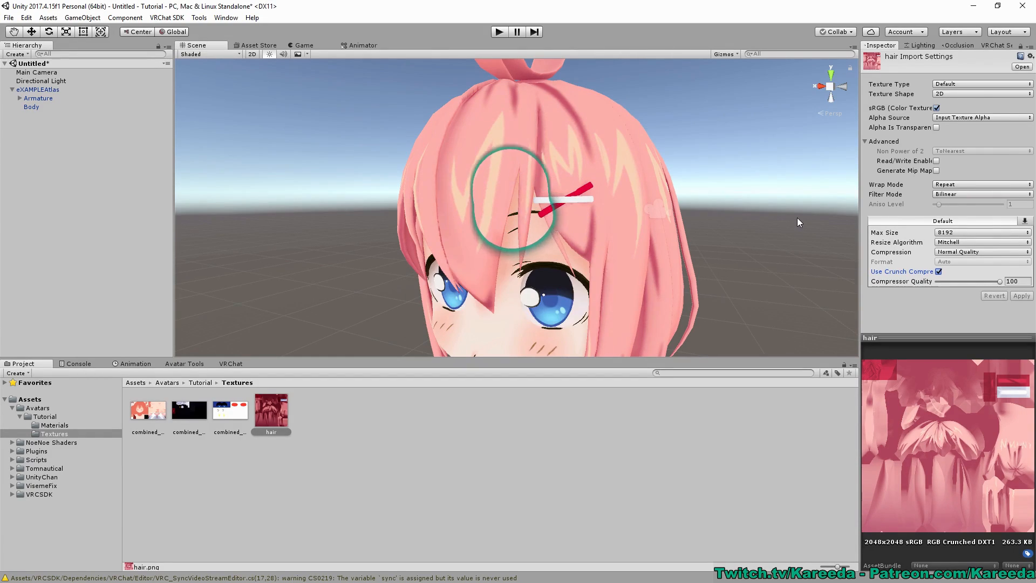
middle_drag(626, 180, 782, 254)
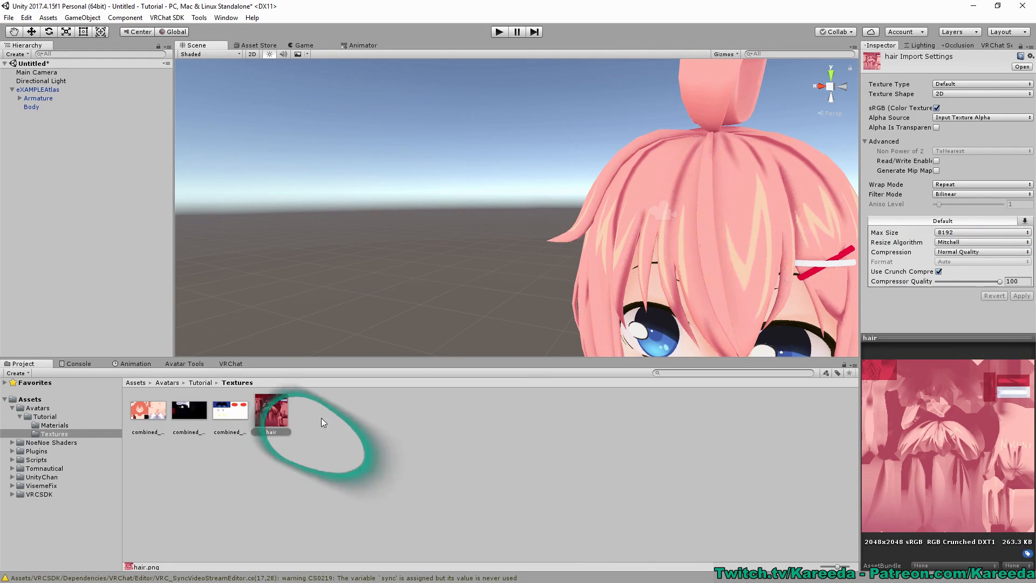
Return to the Tutorial folder and inspect the avatar's head and upper body in the scene from several angles.
click(200, 383)
alt+drag(410, 210, 429, 202)
right_drag(429, 202, 439, 202)
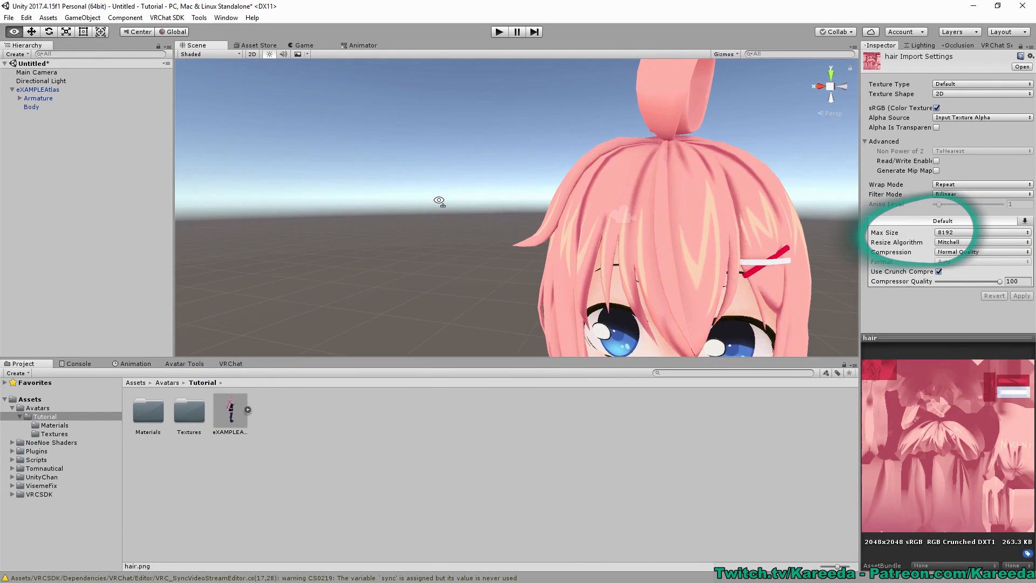
scroll(452, 191, down, 5)
alt+drag(453, 189, 440, 172)
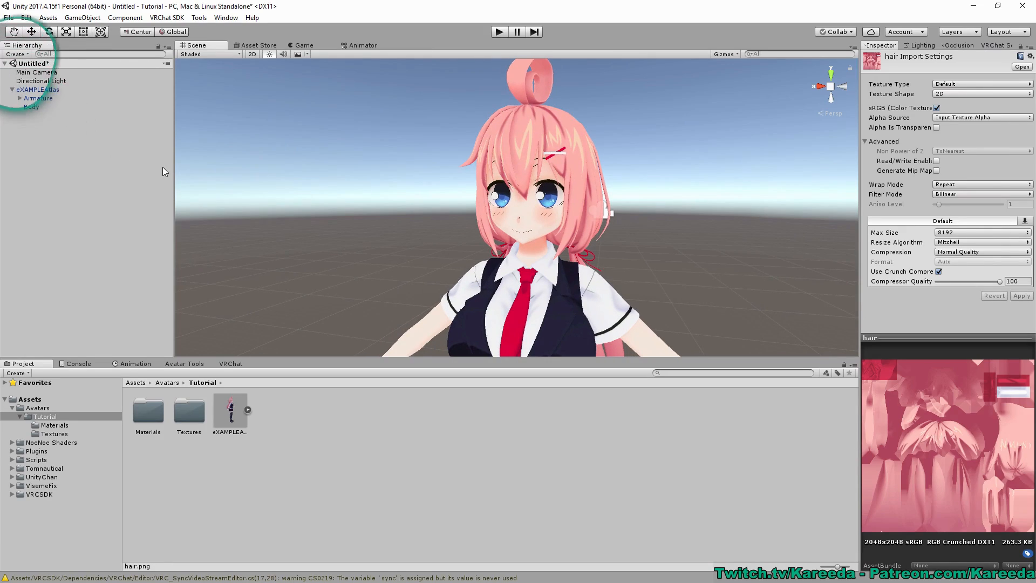
right_drag(287, 174, 298, 174)
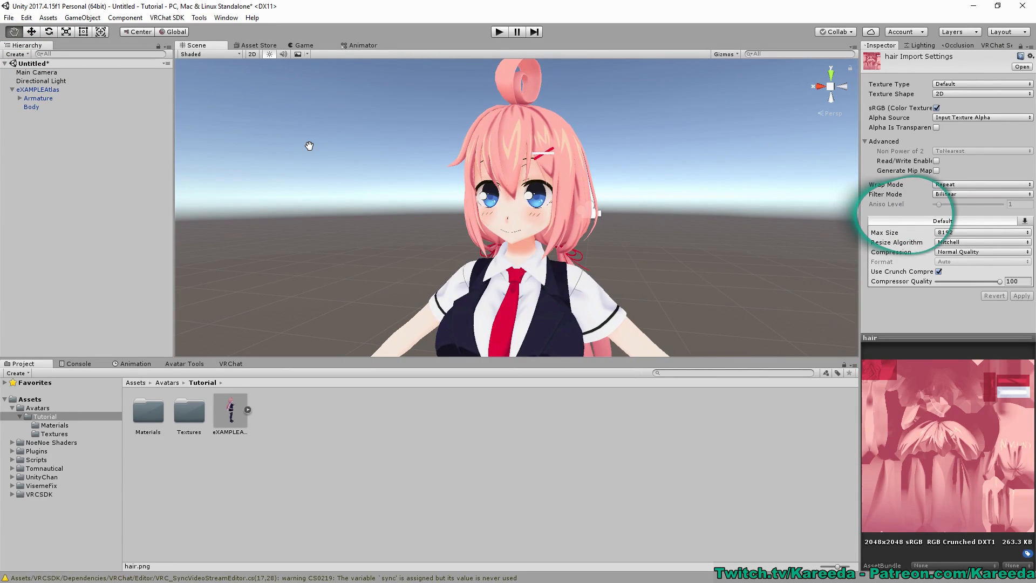
alt+drag(309, 146, 457, 168)
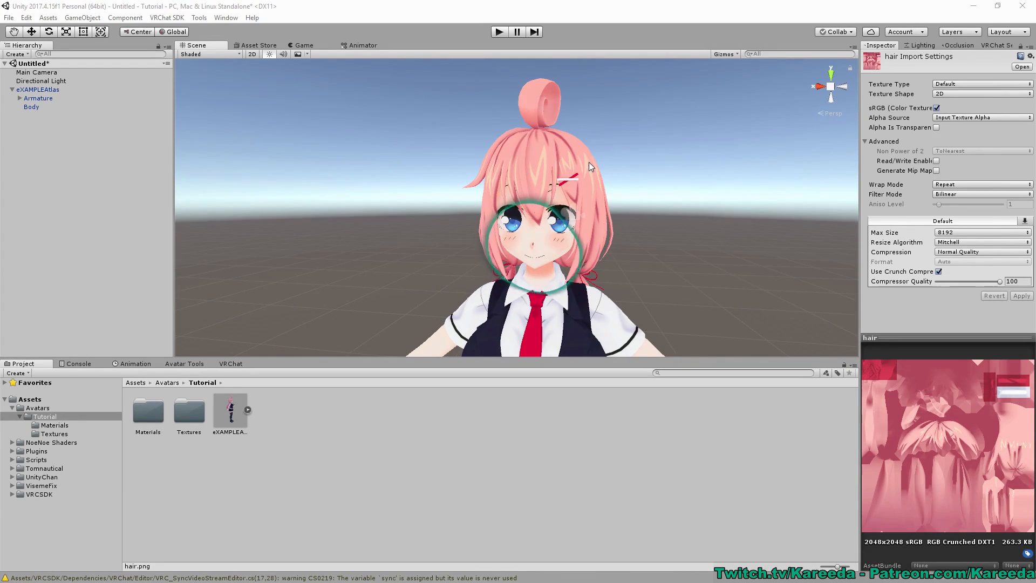
Build and publish the EXAMPLE Atlas avatar with the VRChat SDK, saving the scene as Tutorial in the Assets folder.
click(225, 362)
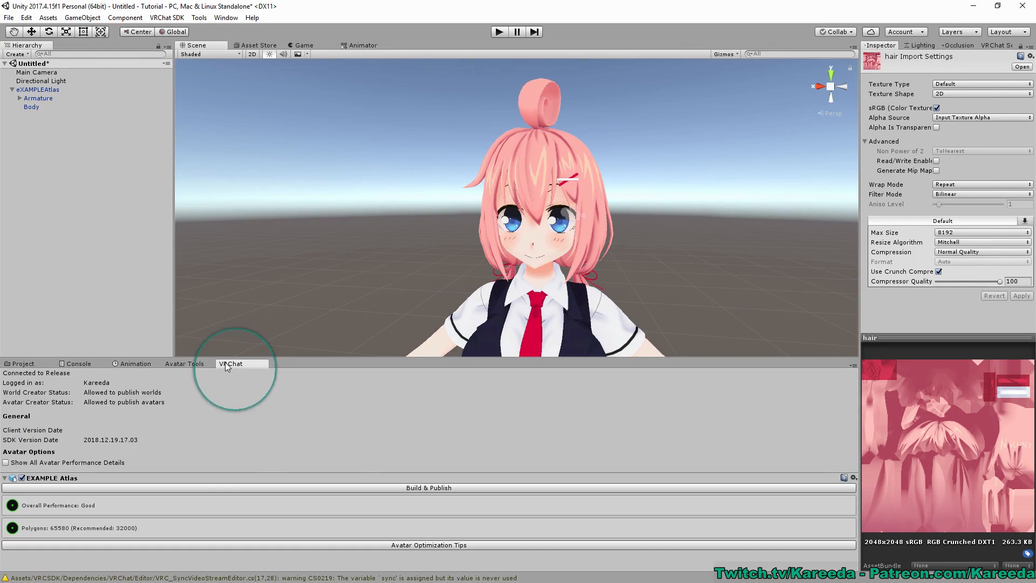
click(168, 19)
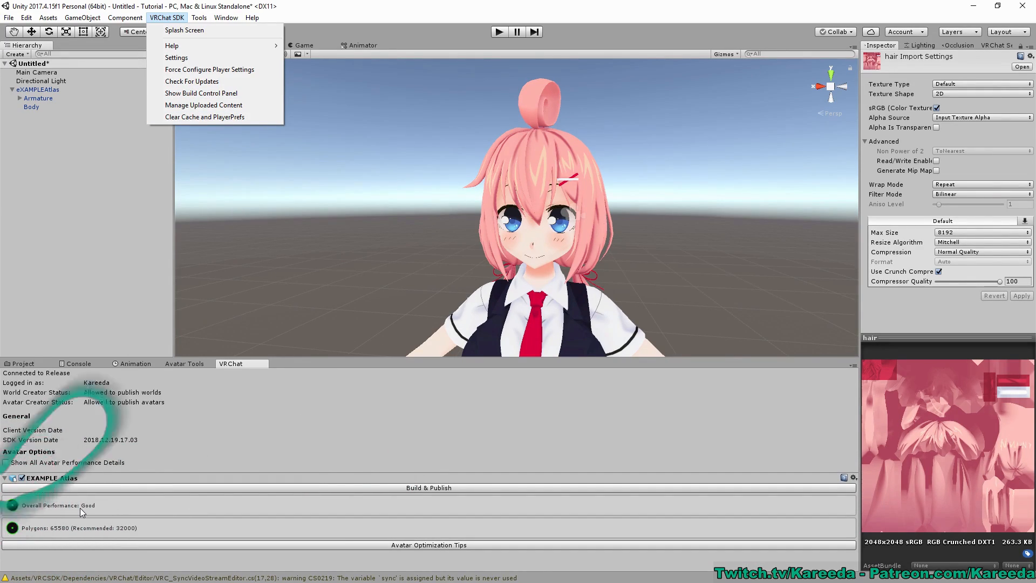
click(185, 364)
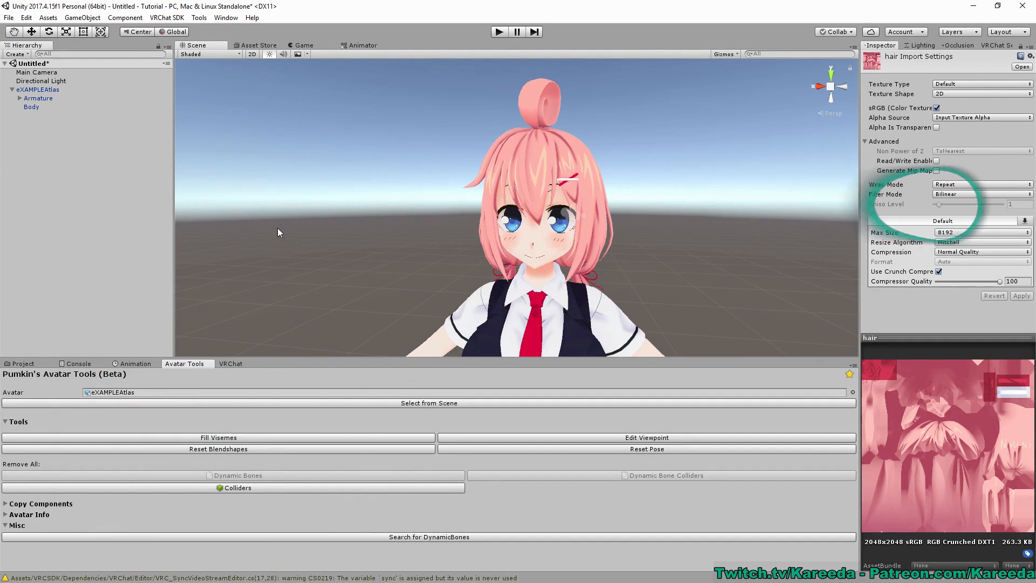
click(232, 364)
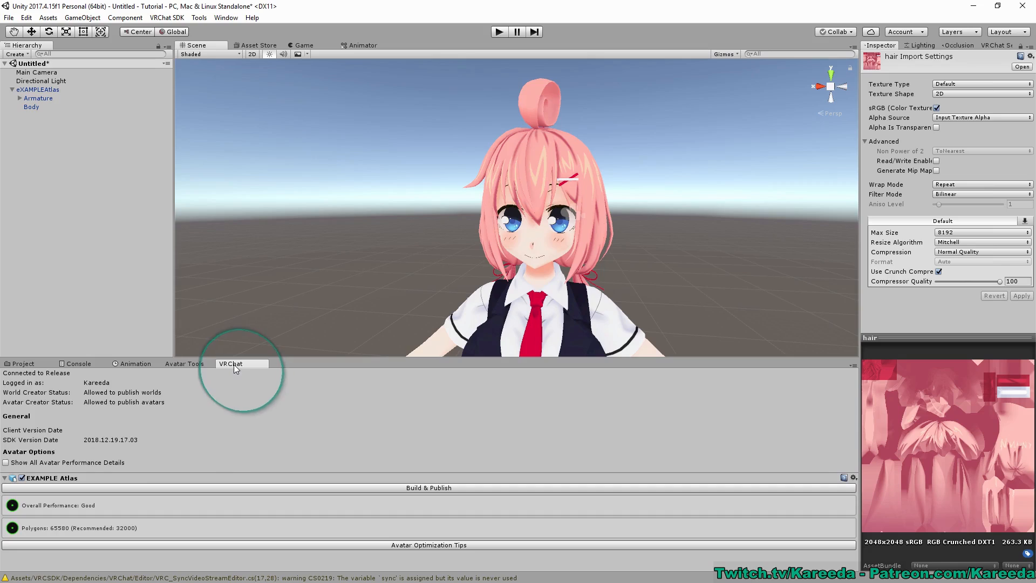
click(427, 488)
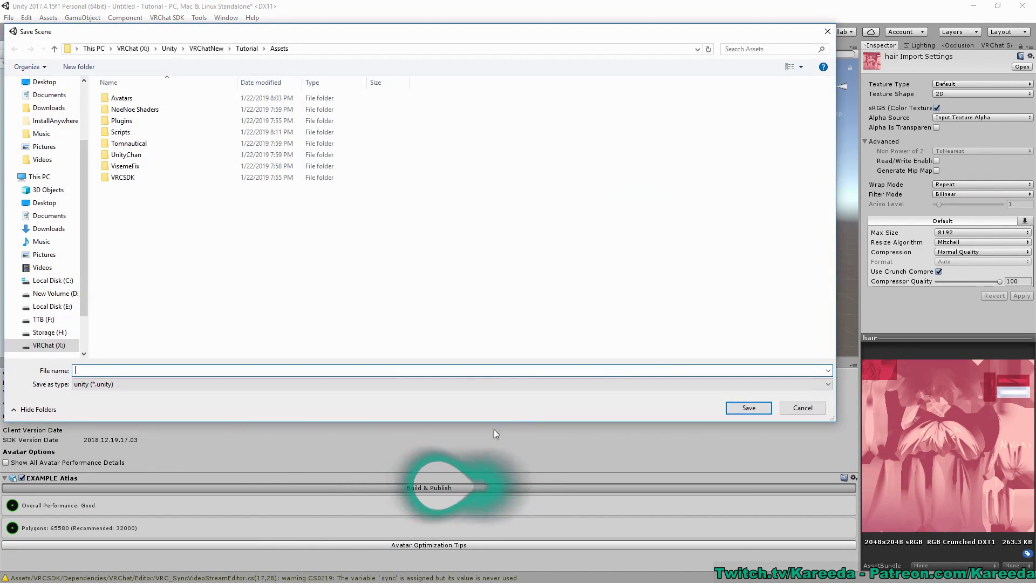
drag(355, 31, 476, 85)
text(Tutorial)
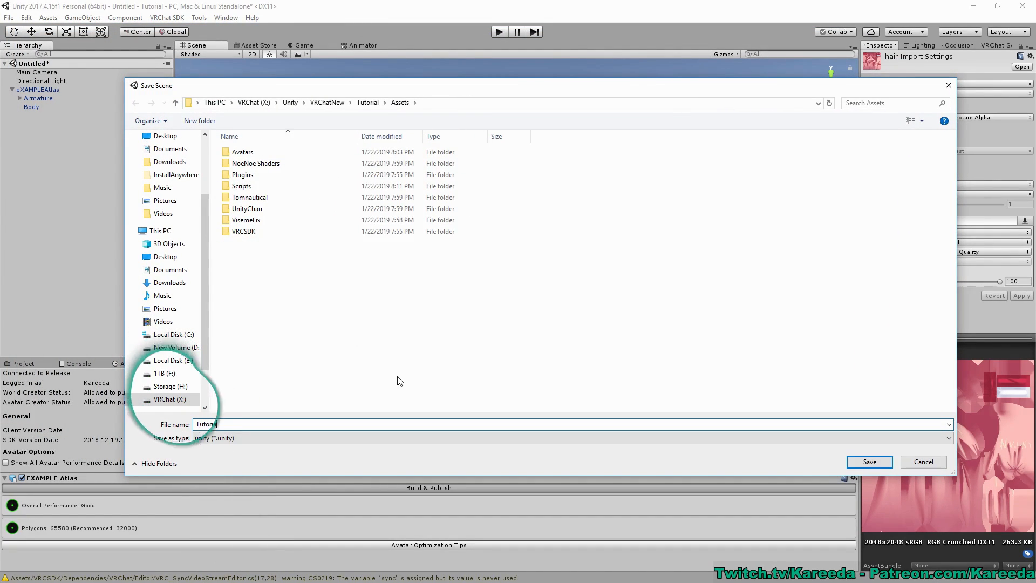
click(869, 462)
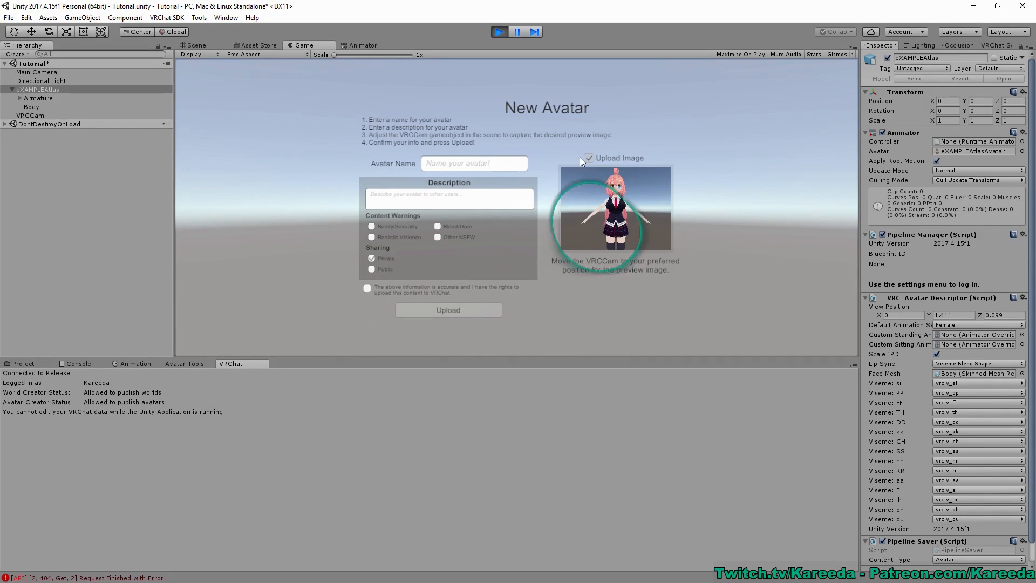
Frame the avatar's face in the preview image by setting the VRCCam position to Y 1.34 and Z 0.47.
click(78, 116)
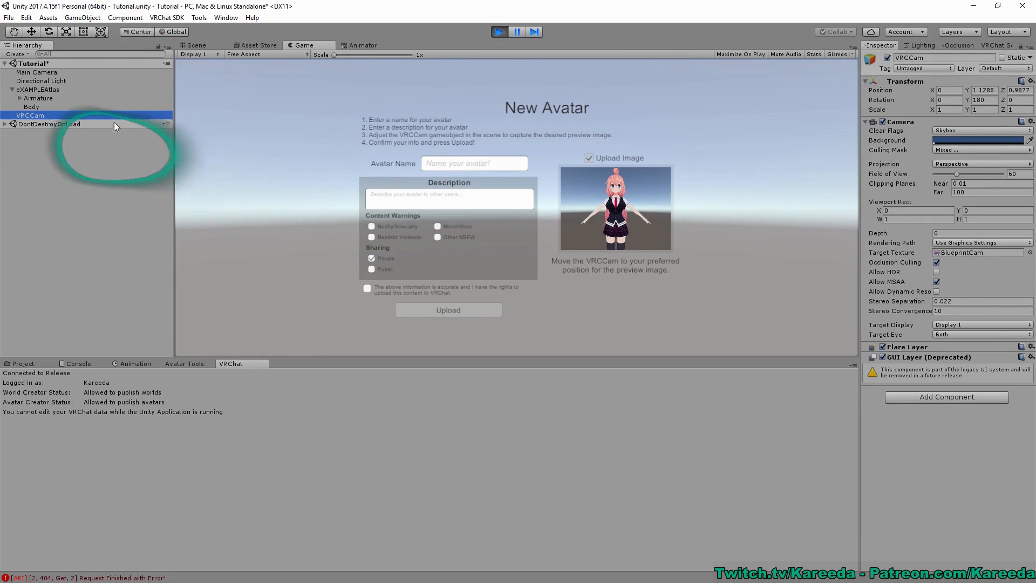
click(28, 115)
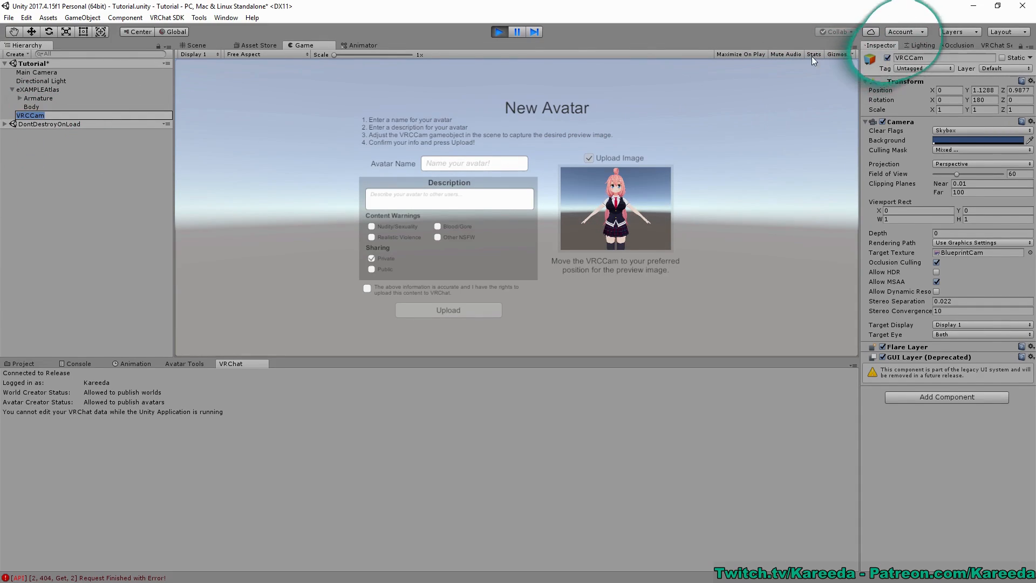
mouse_move(1008, 89)
mouse_down()
mouse_move(973, 91)
mouse_move(999, 92)
mouse_up()
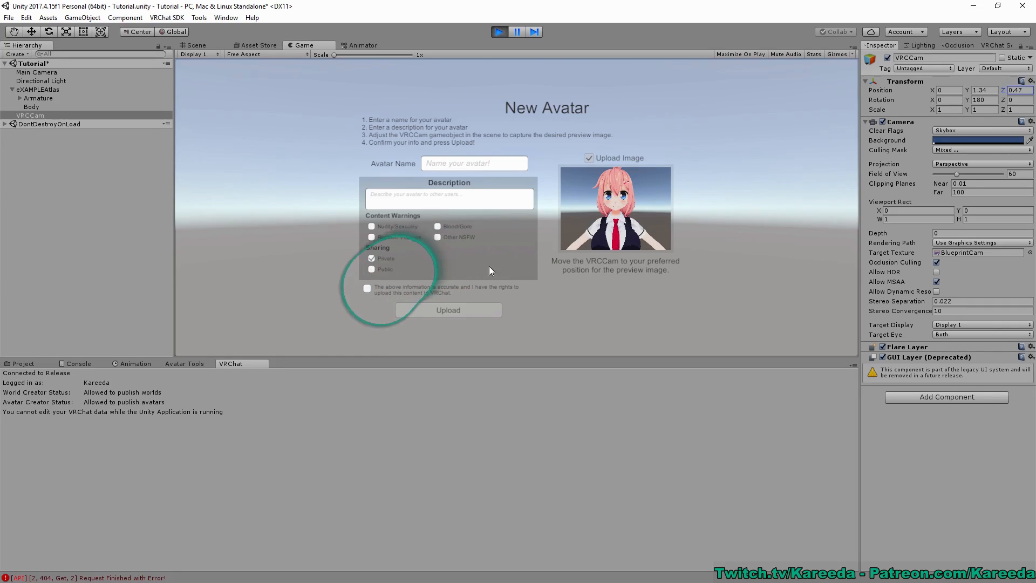
Name the new avatar Tutorial, set its sharing to Public, accept the content rights statement and upload it.
click(367, 288)
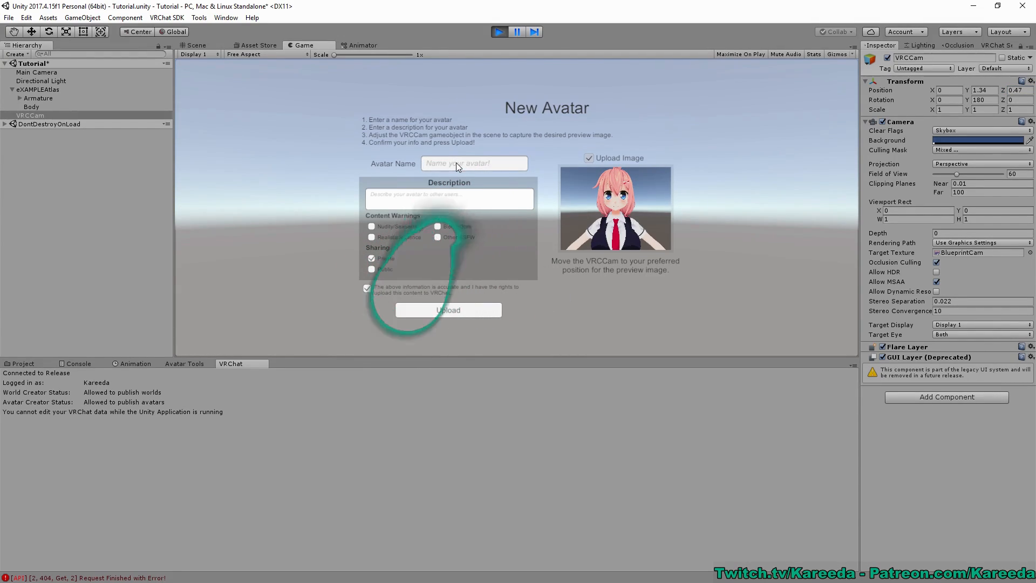
text(Tutorial)
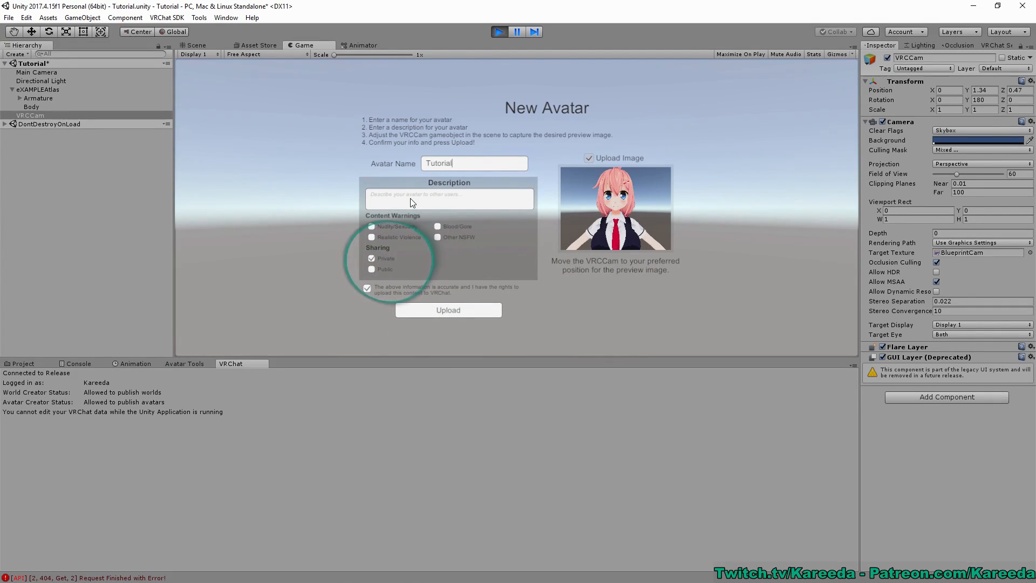
click(370, 270)
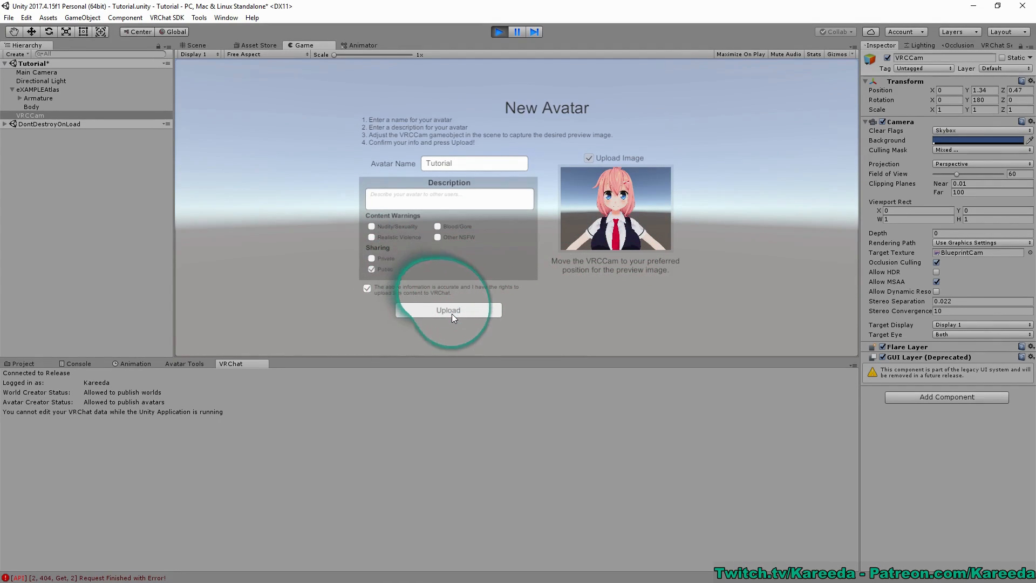
click(452, 310)
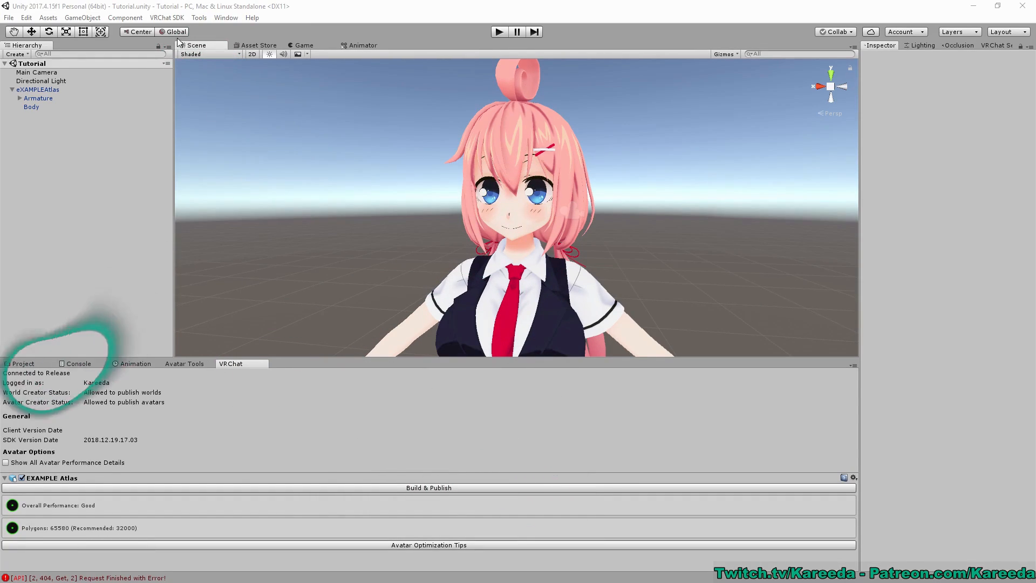
Look through the account's uploaded VRChat worlds and avatars, and close the list.
click(167, 18)
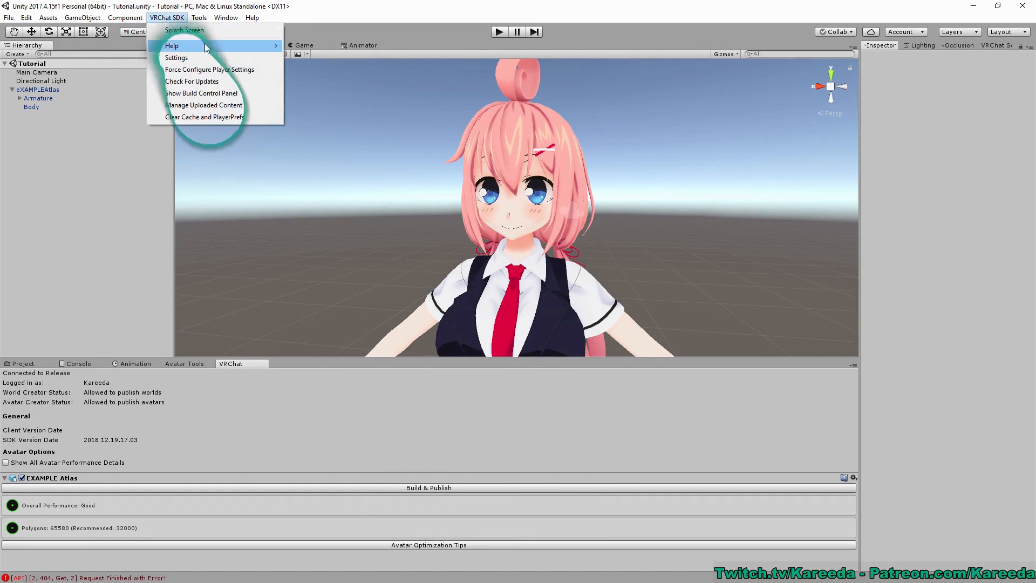
click(238, 106)
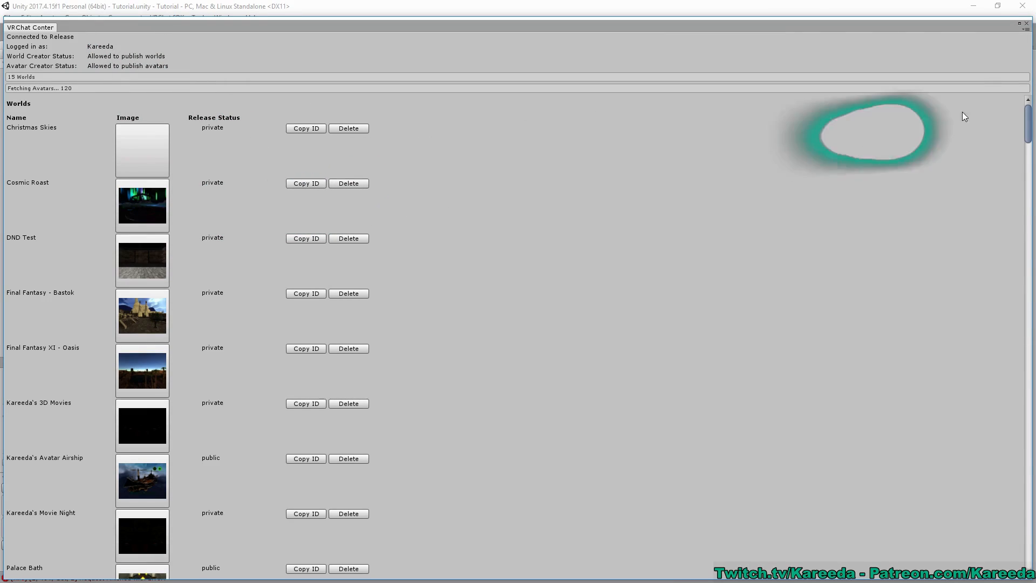
drag(1029, 112, 1028, 165)
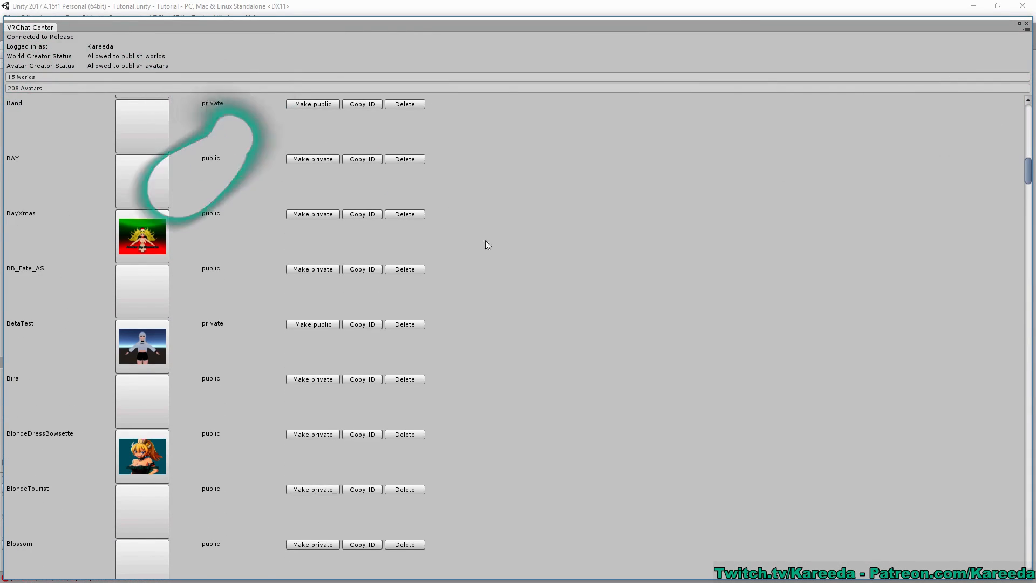
scroll(481, 377, down, 10)
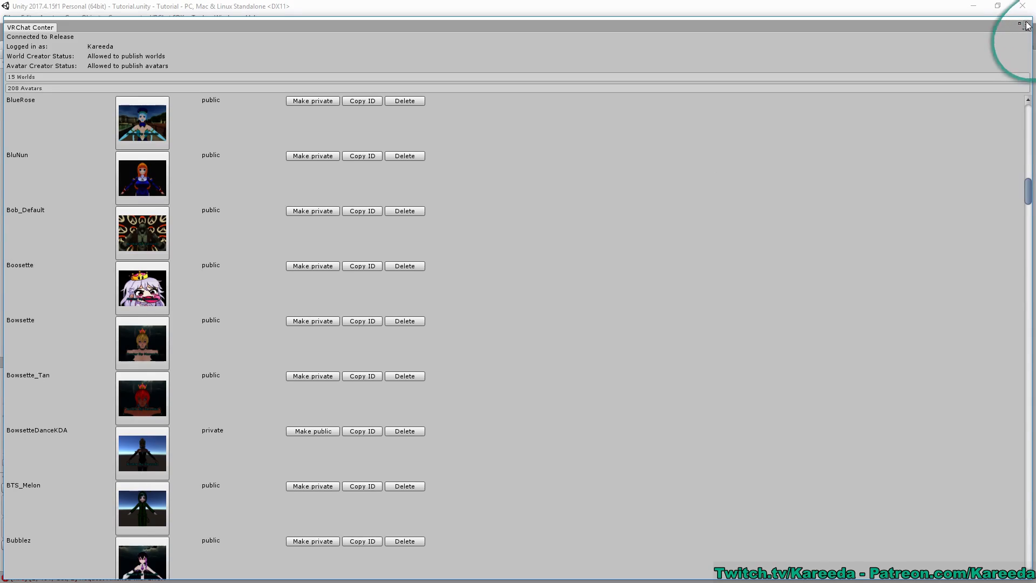
key(shift+space)
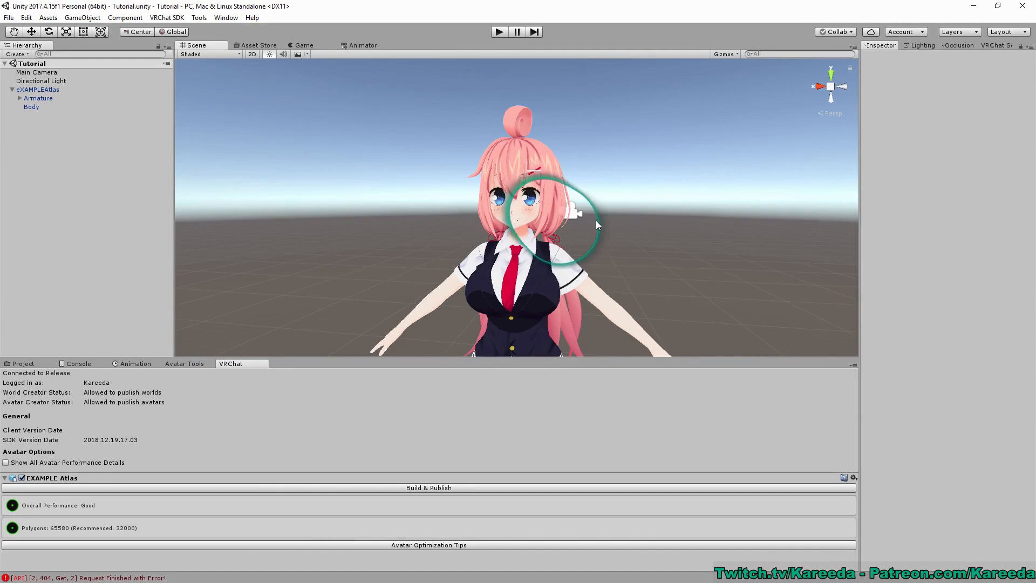
Enlarge the project browser, open the Tutorial avatar's Materials folder and select the hair material.
click(30, 365)
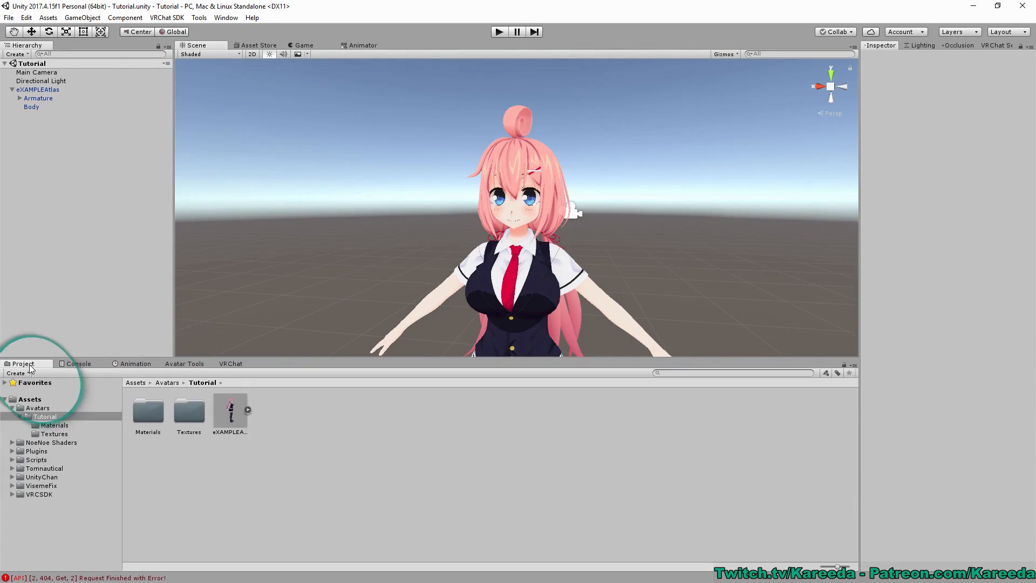
drag(210, 358, 211, 319)
double_click(147, 367)
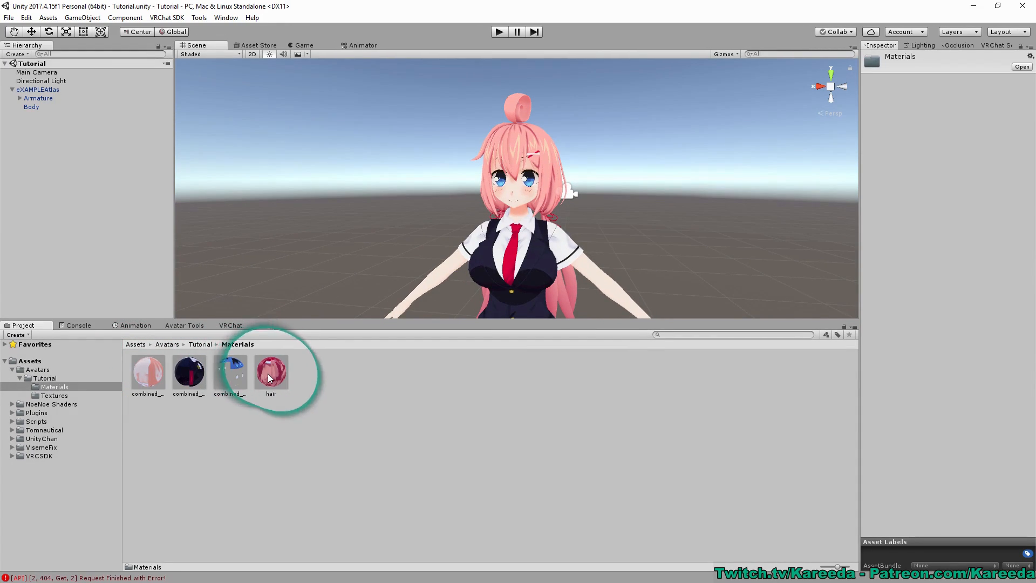
click(268, 374)
alt+drag(602, 216, 651, 200)
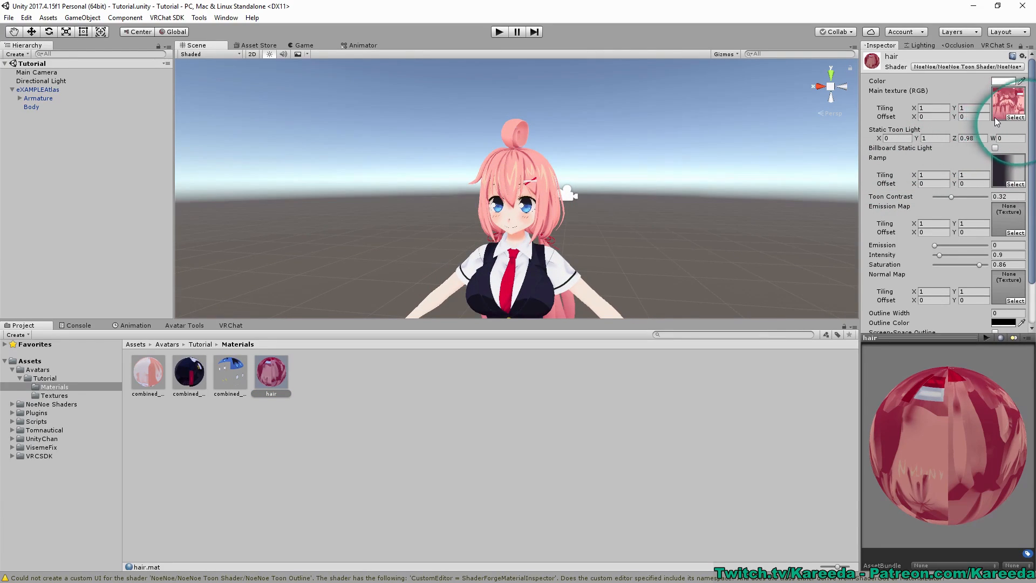
Try tinting the hair material red (FF0000), and undo the color change.
click(1002, 81)
mouse_move(778, 224)
mouse_down()
mouse_move(723, 257)
mouse_move(770, 228)
mouse_move(701, 222)
mouse_move(785, 227)
mouse_move(782, 258)
mouse_move(792, 213)
mouse_up()
scroll(529, 215, up, 5)
click(748, 254)
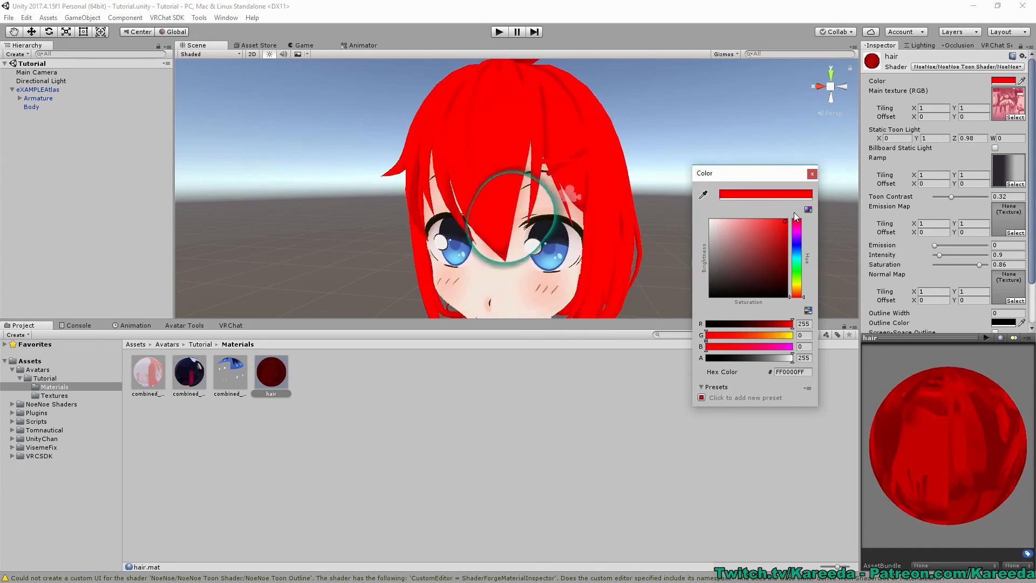
key(ctrl+z)
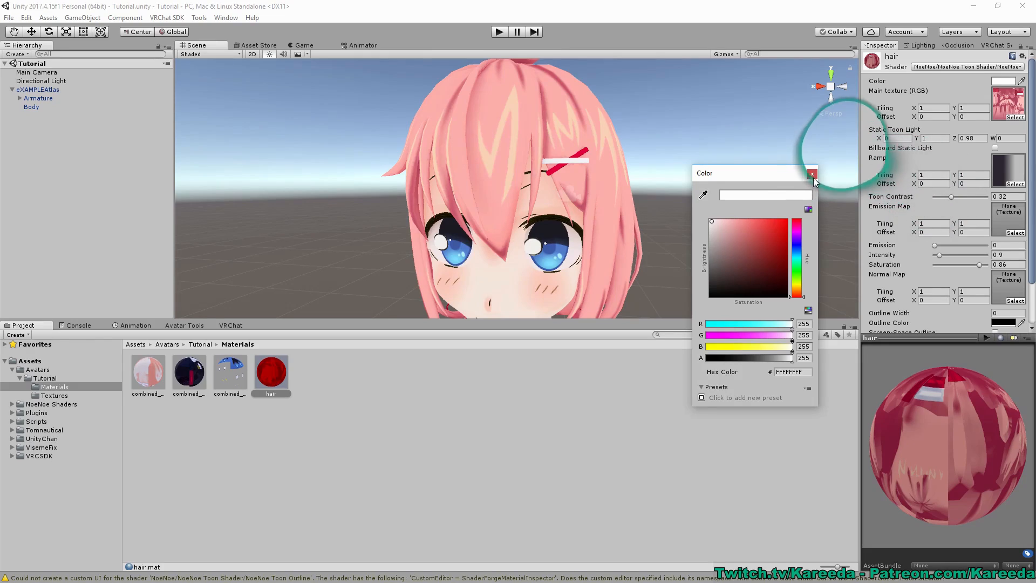
click(812, 174)
Try a different Emission on the hair material, return it to 0 and recheck the material's color.
drag(932, 244, 881, 231)
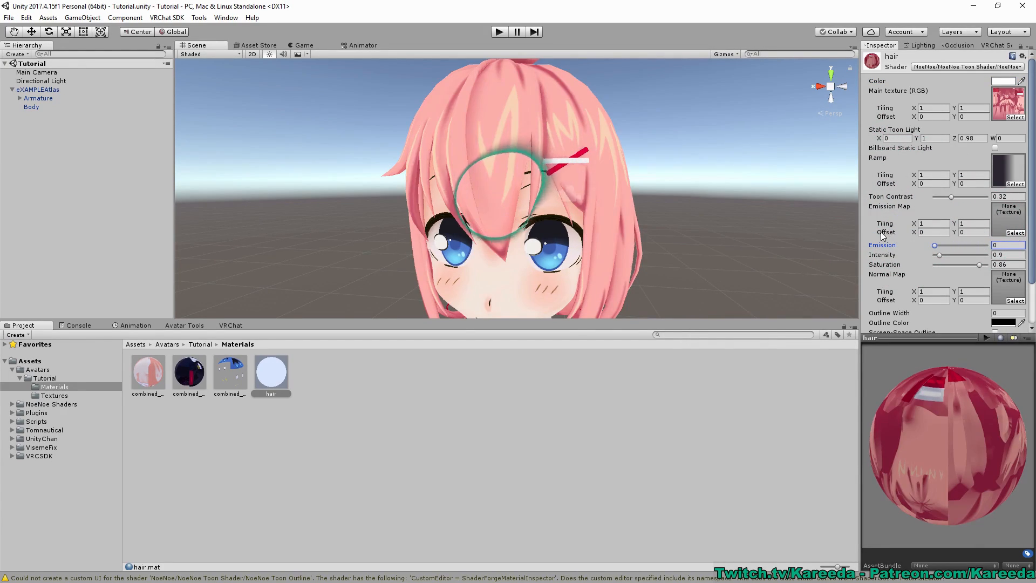
click(1002, 82)
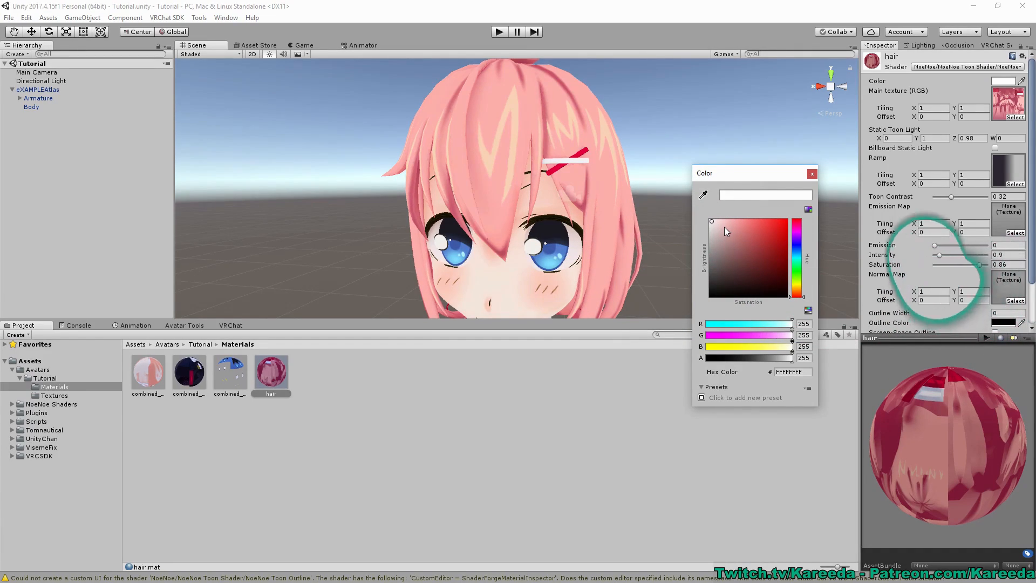
click(812, 174)
scroll(466, 200, down, 5)
scroll(466, 201, up, 3)
scroll(466, 201, down, 3)
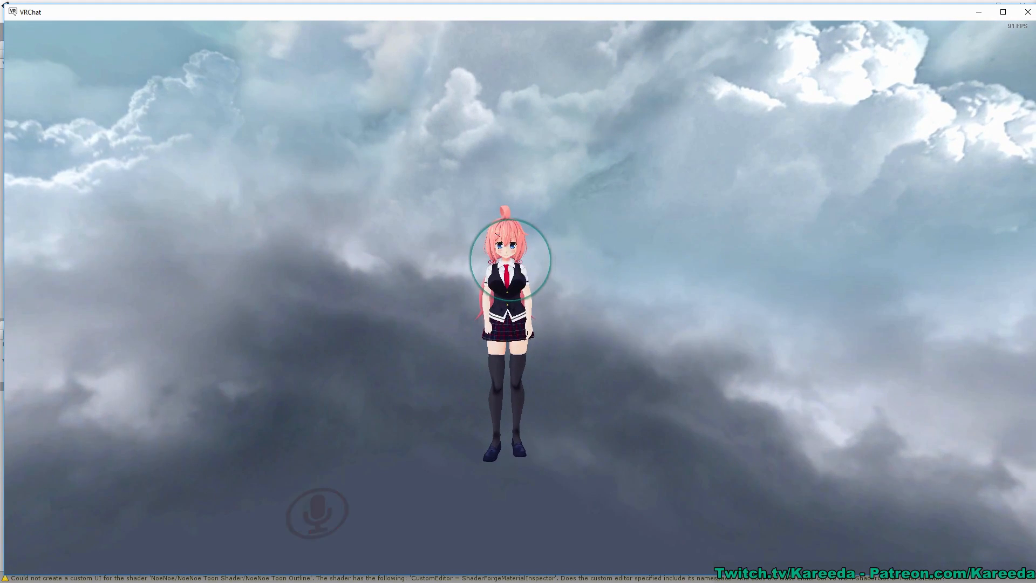
key(w)
key(s)
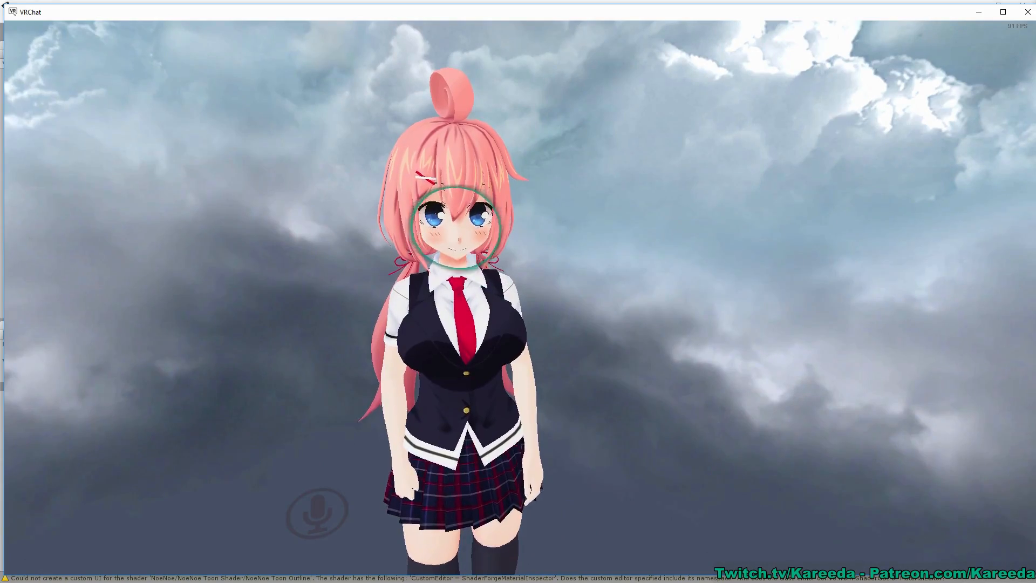
key(w)
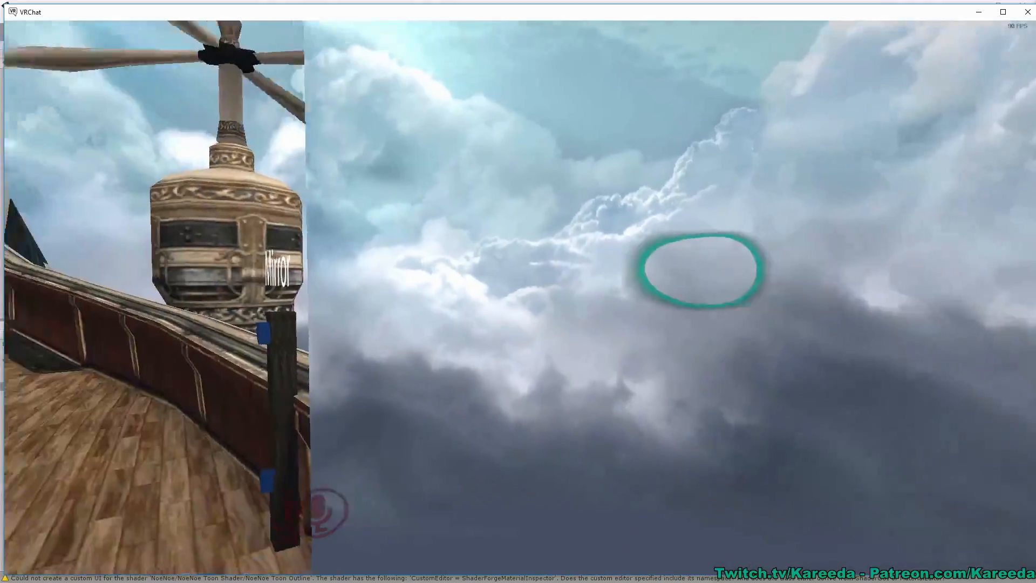
key(w)
key(w)
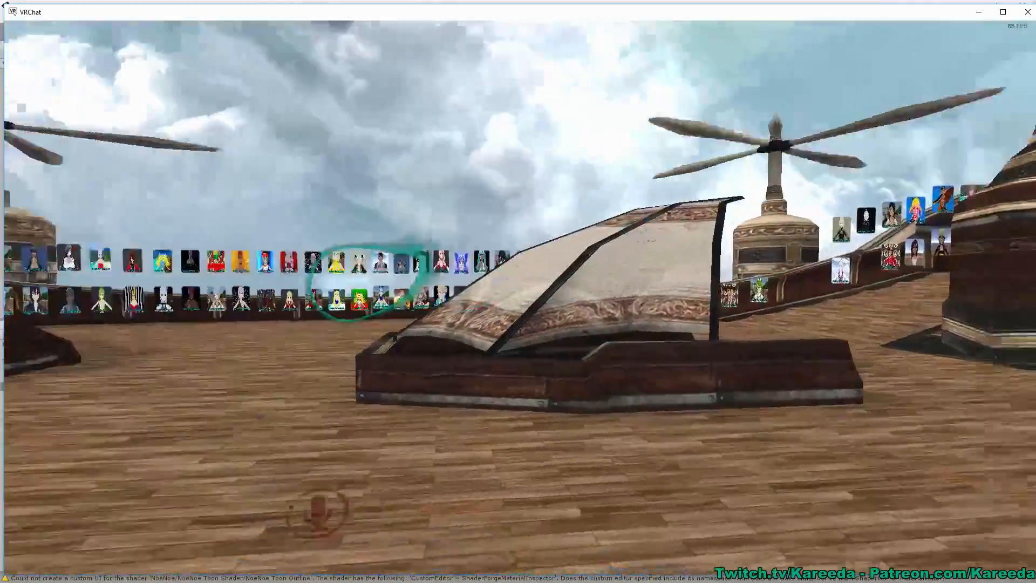
key(w)
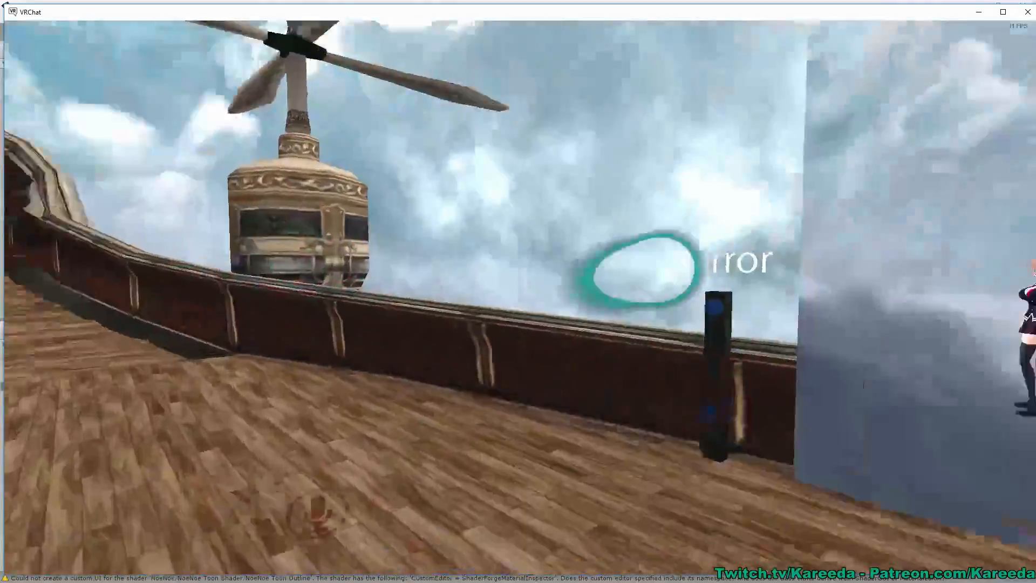